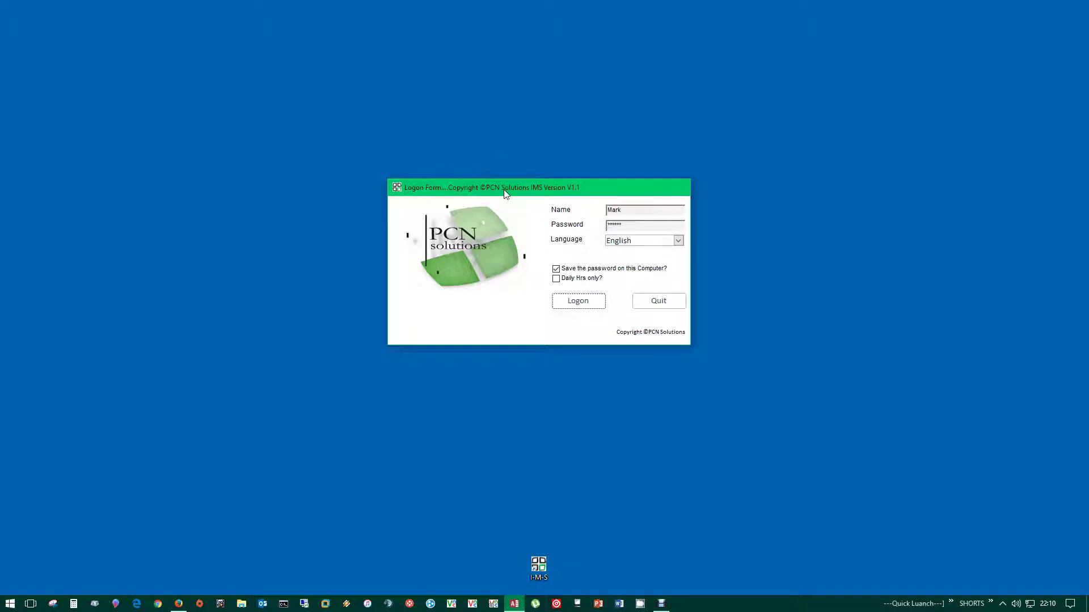
- Log on to PCN Solutions IMS with the saved credentials and move the Administration form lower
click(662, 209)
click(642, 230)
click(578, 301)
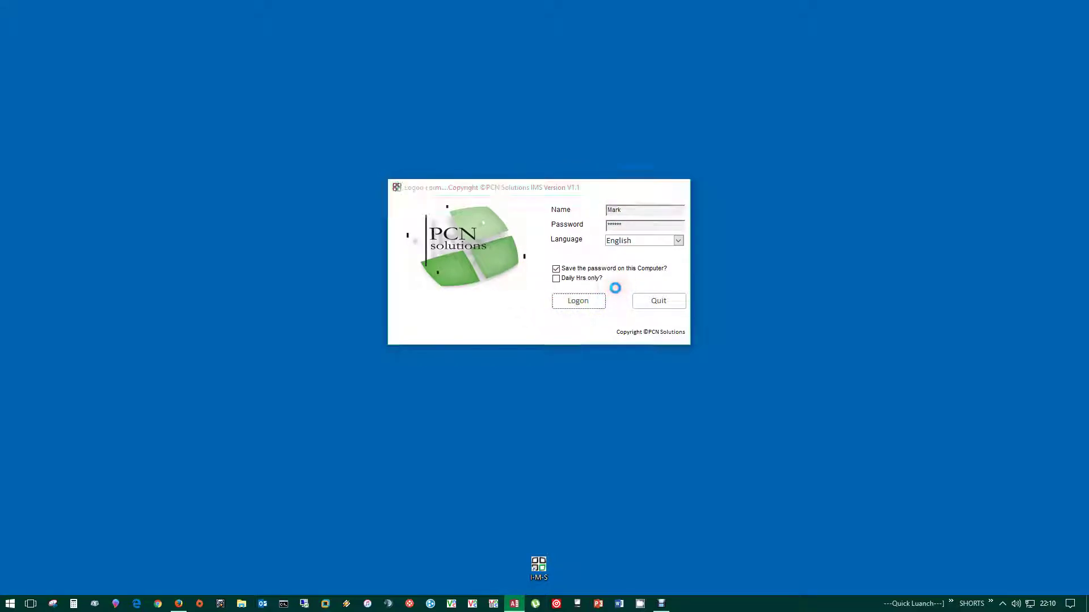
drag(624, 91, 554, 121)
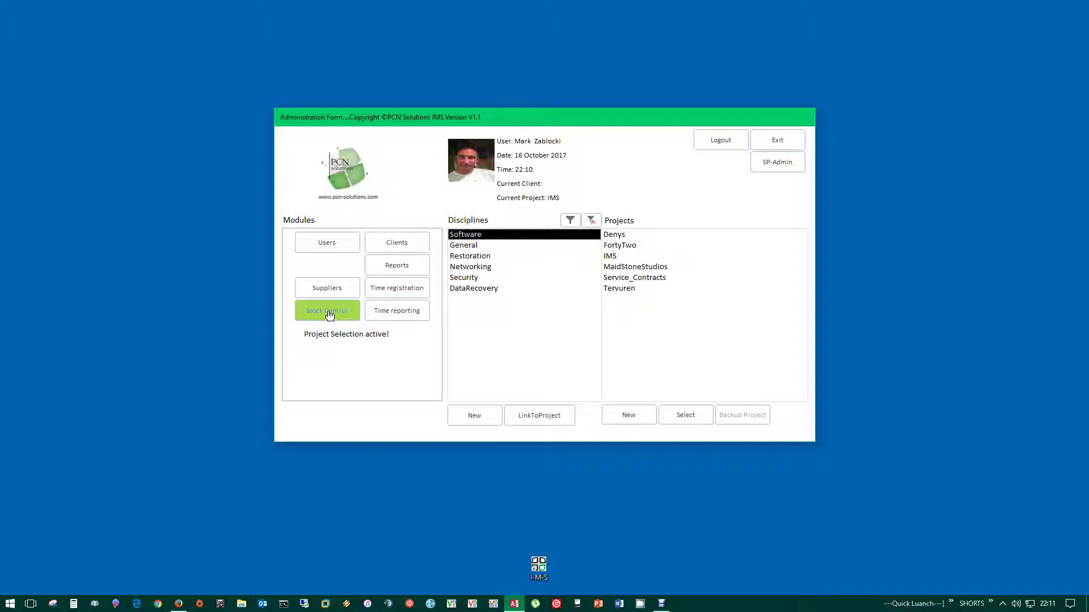
- Toggle Reports selection mode on, then back off to project selection
click(411, 266)
click(400, 269)
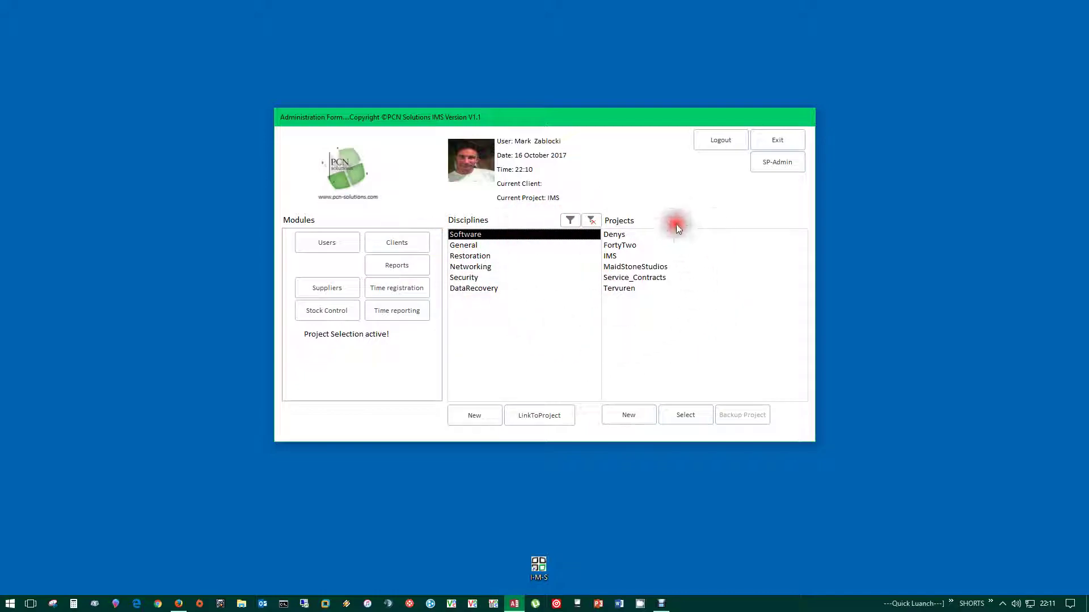
click(396, 265)
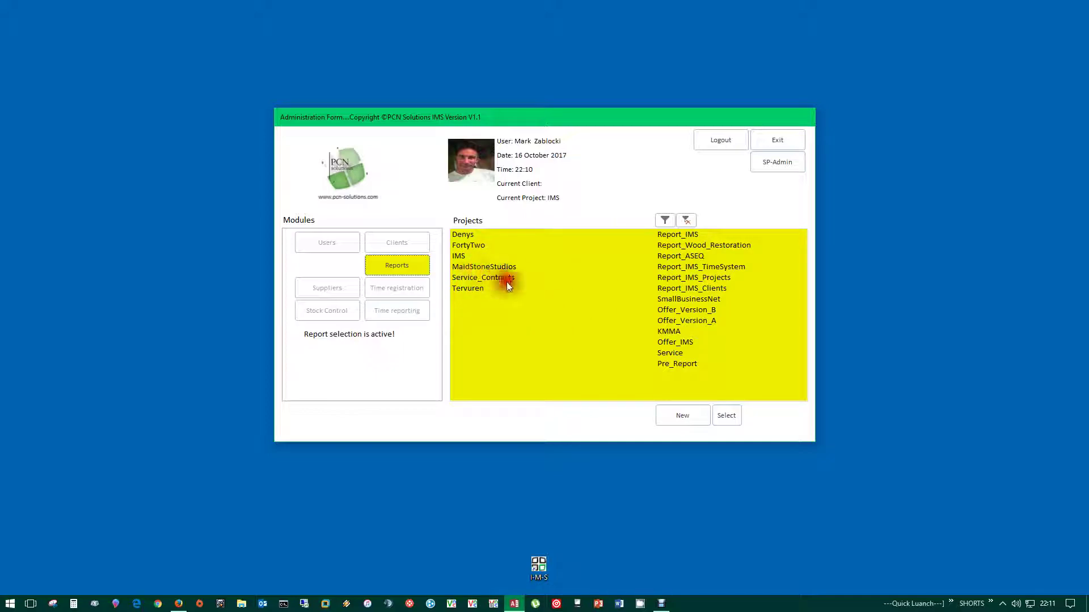
click(397, 268)
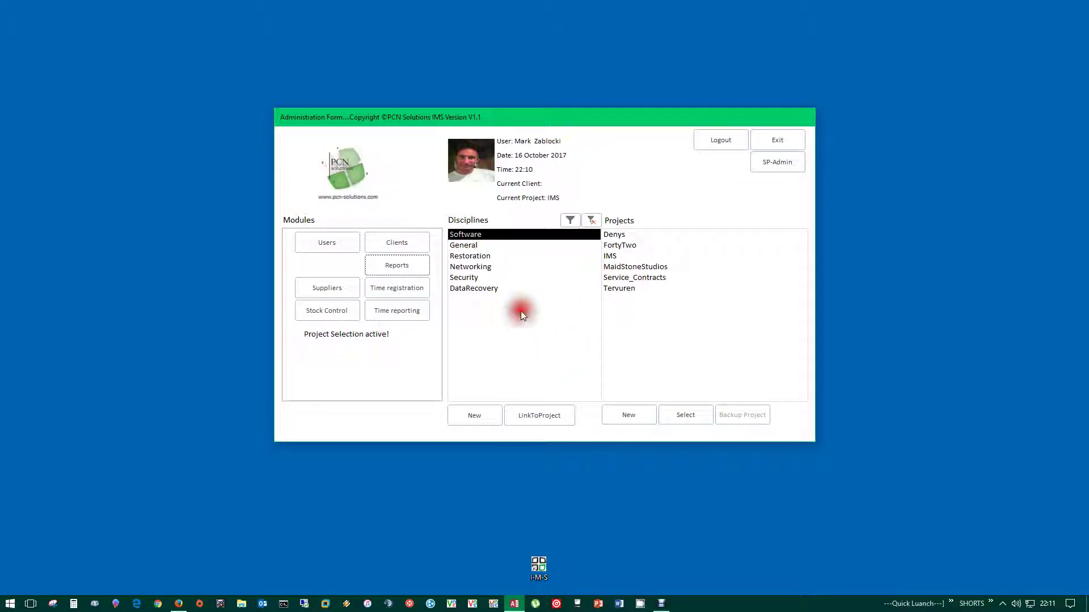
- Filter the projects by the Restoration discipline, leaving Denys and Tervuren
drag(469, 247, 471, 288)
click(469, 233)
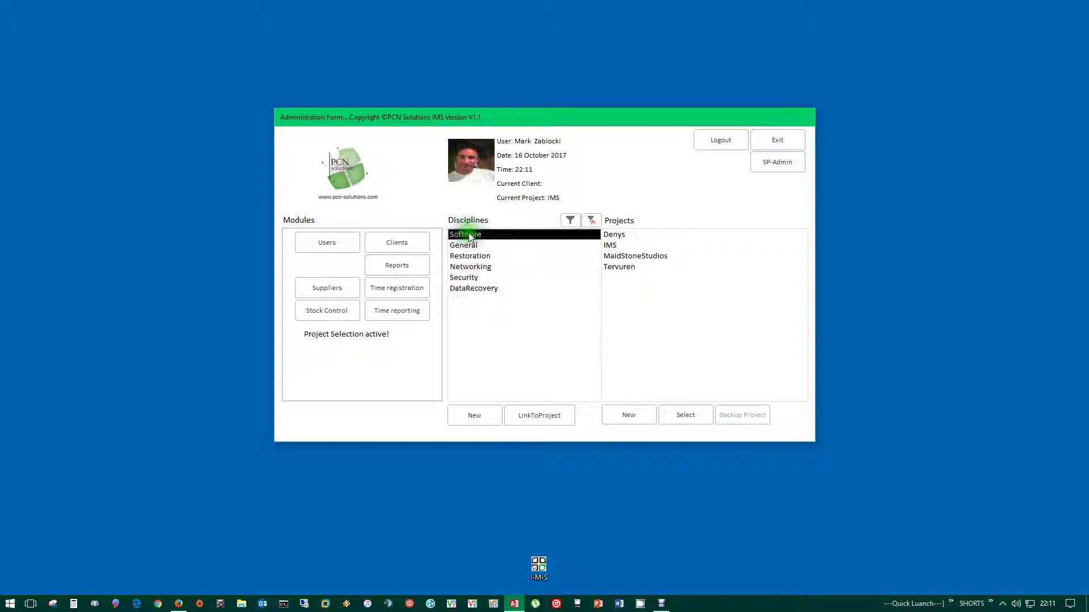
click(465, 250)
click(480, 268)
click(470, 255)
click(569, 220)
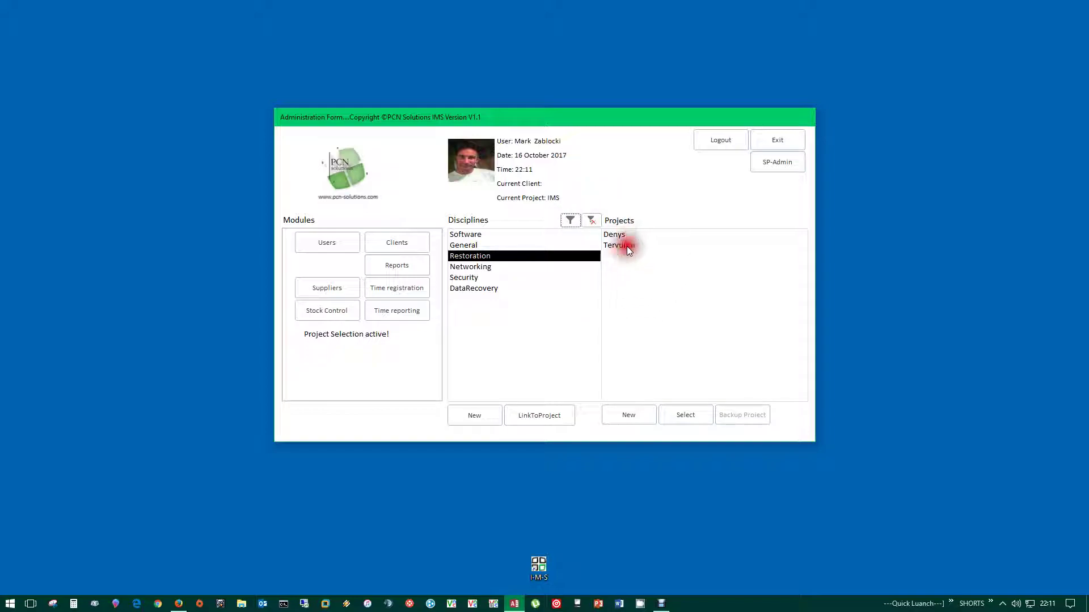
click(466, 235)
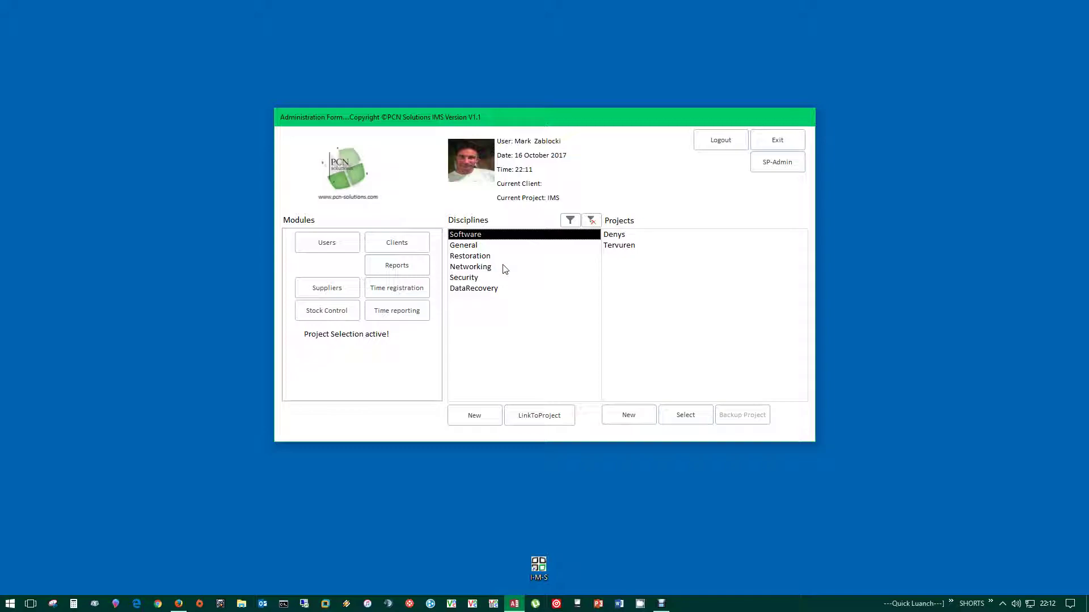
- Step through the General, Restoration, Networking, Security and DataRecovery disciplines to view their projects
click(514, 254)
click(469, 249)
click(470, 288)
click(466, 239)
click(502, 252)
click(464, 248)
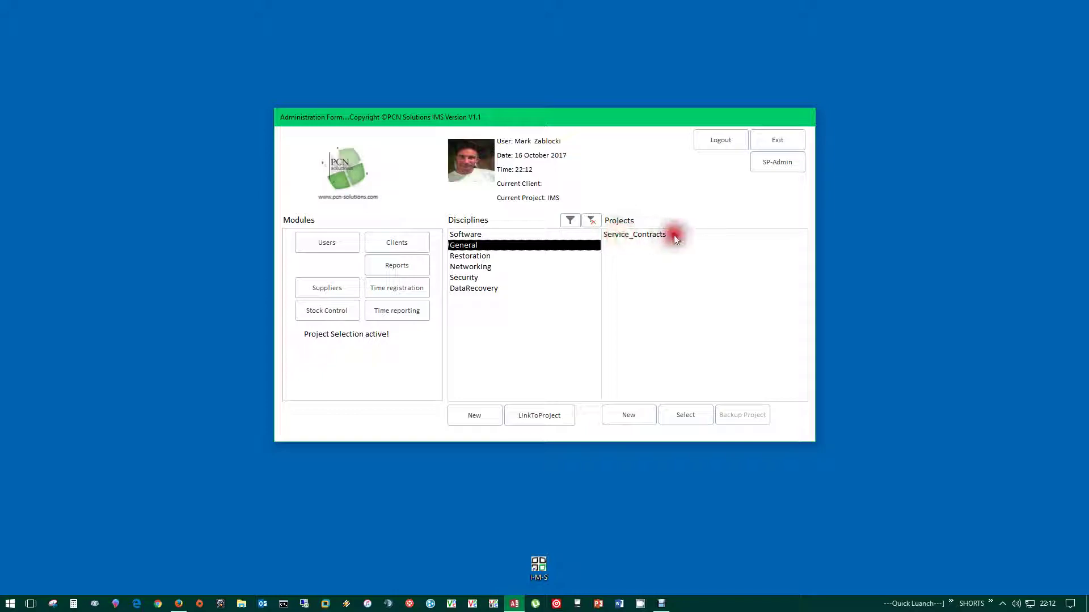
click(467, 256)
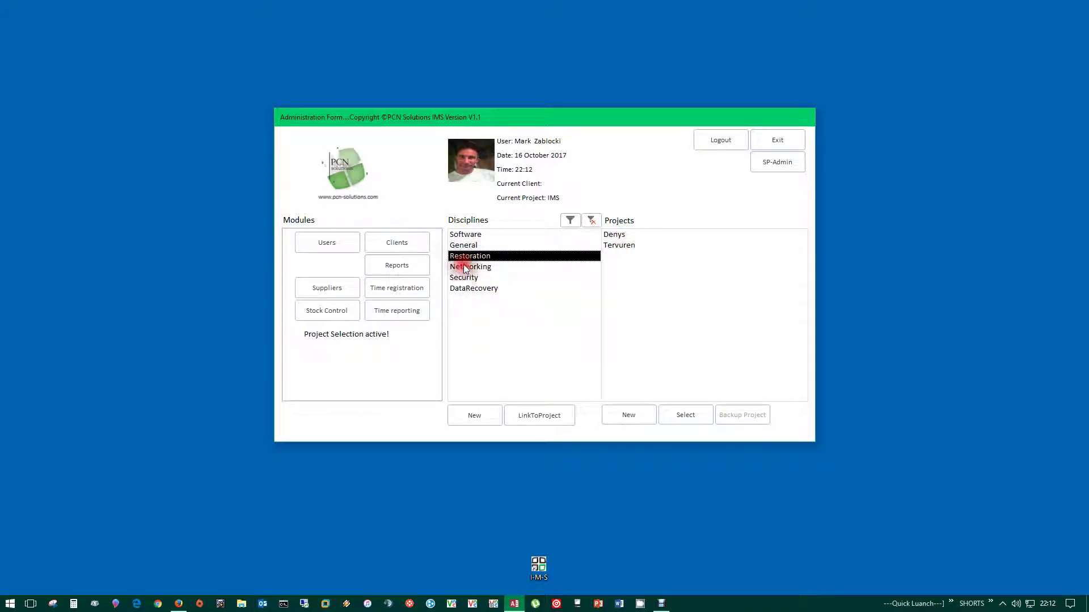
click(463, 267)
click(463, 277)
click(512, 289)
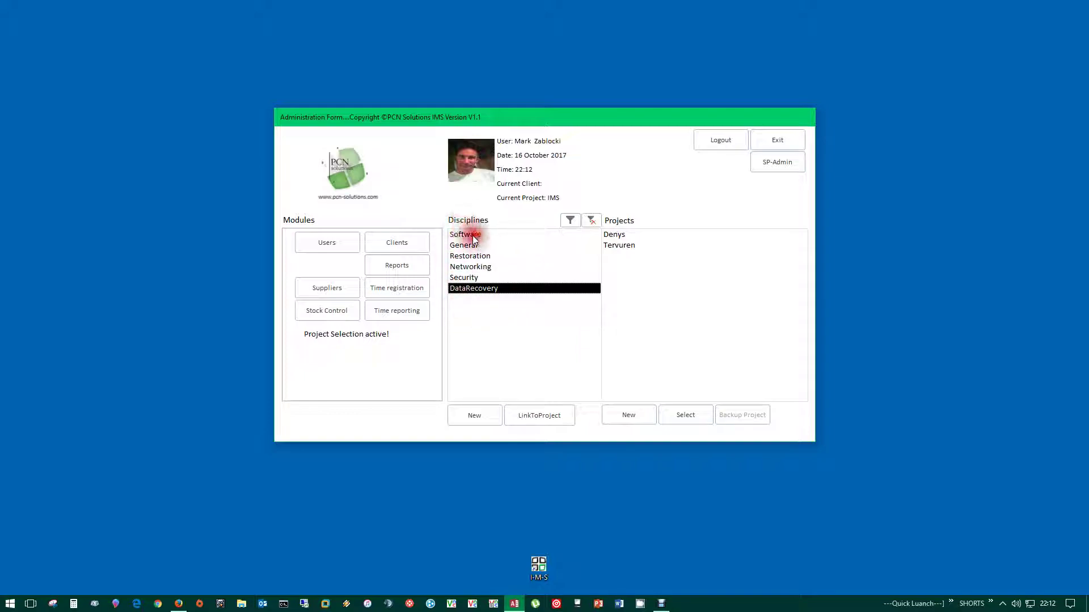
- Return to the Software discipline, listing Denys, IMS, MaidStoneStudios and Tervuren
click(482, 289)
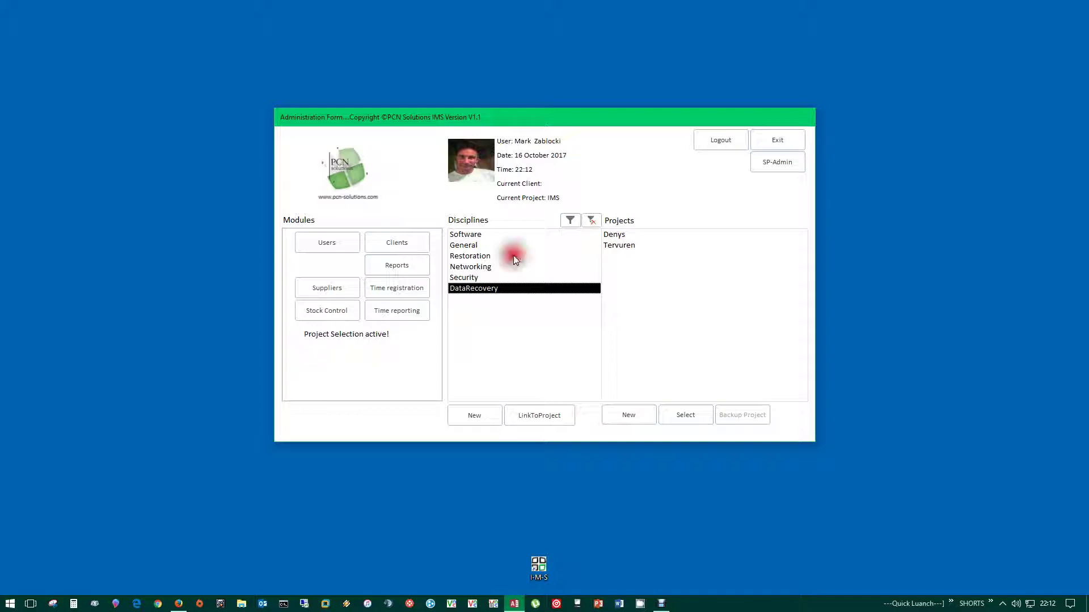
drag(495, 230, 467, 224)
click(478, 238)
click(463, 233)
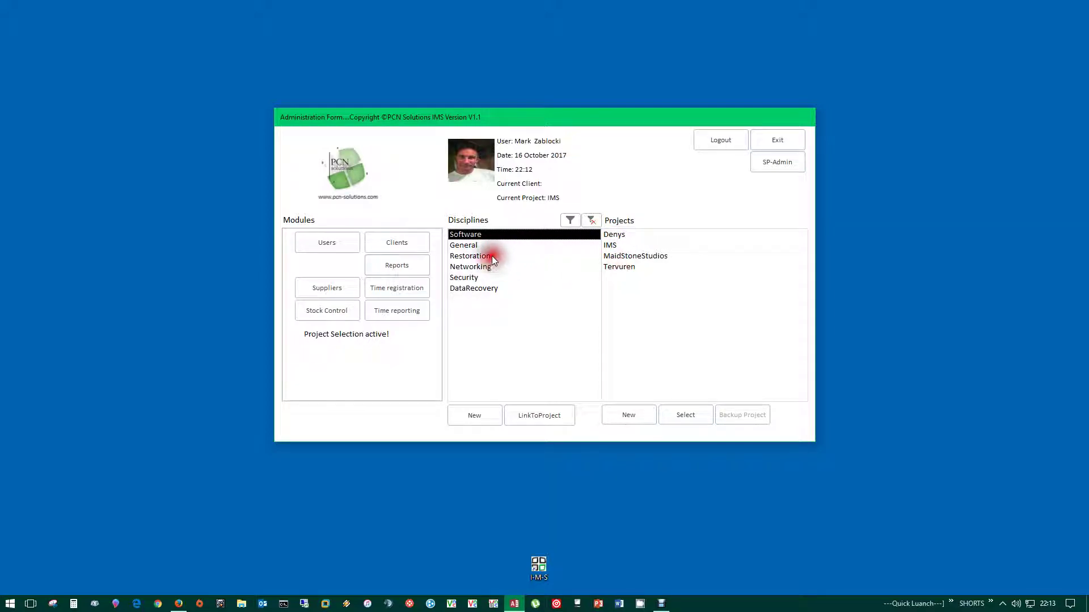
- Select each Software project in turn: Denys, IMS, MaidStoneStudios and Tervuren
click(617, 235)
click(611, 246)
click(623, 256)
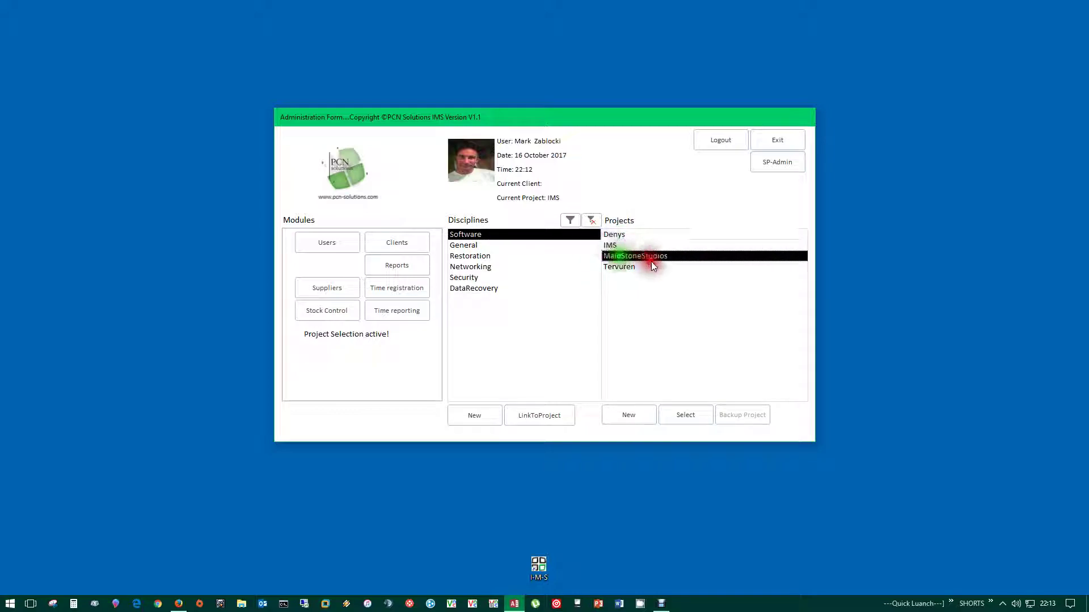
click(617, 267)
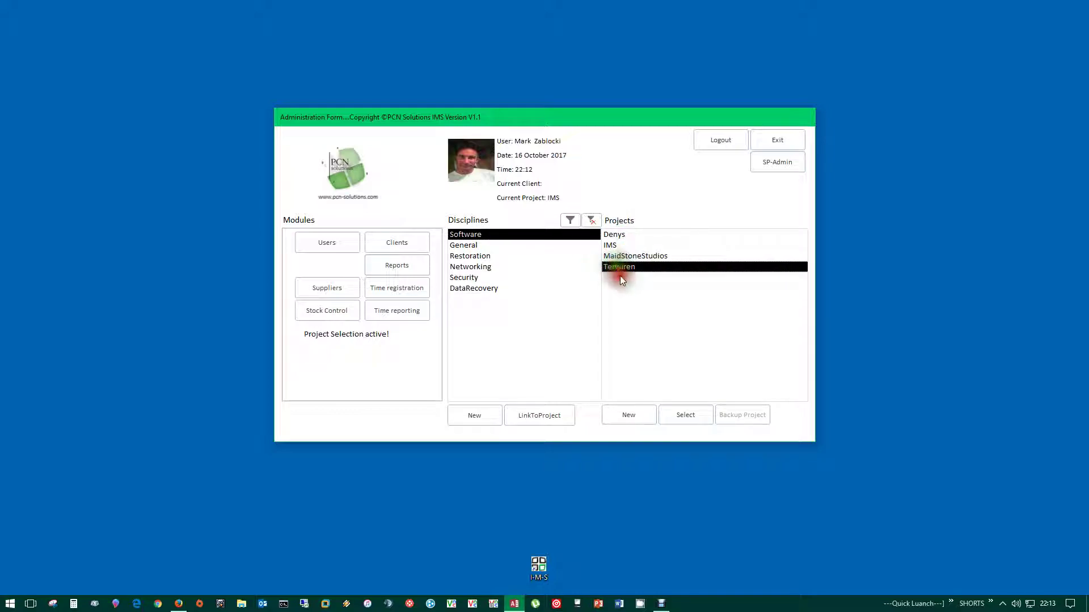
- Under the Restoration discipline, switch repeatedly between the Denys and Tervuren projects
click(468, 255)
click(615, 235)
click(617, 245)
click(614, 234)
click(616, 246)
click(613, 235)
click(615, 246)
click(613, 235)
click(616, 246)
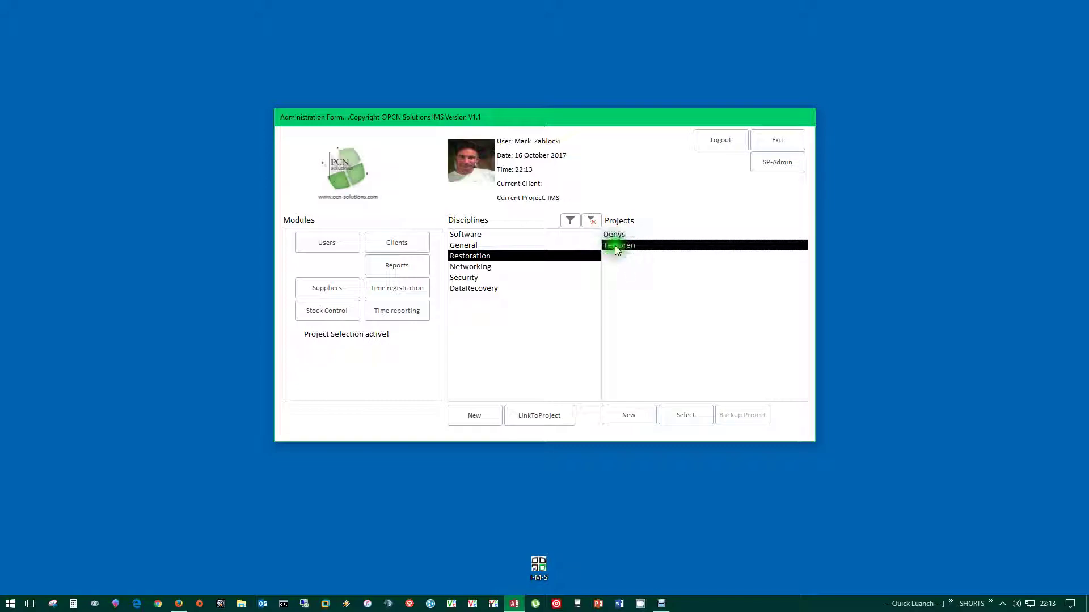
click(612, 257)
click(614, 234)
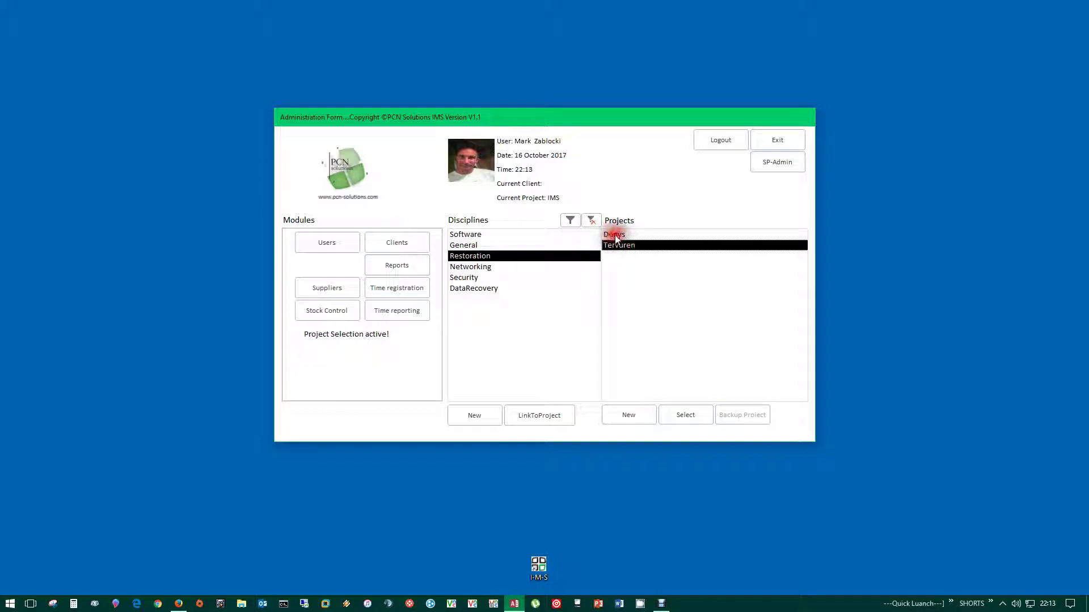
click(614, 236)
click(613, 237)
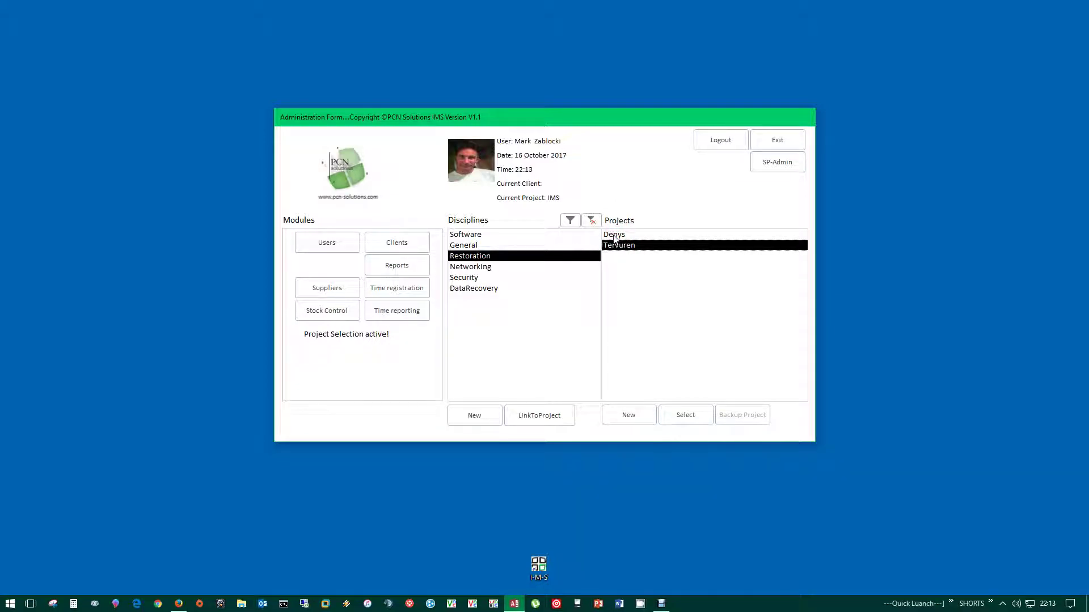
click(613, 236)
click(615, 236)
click(633, 253)
- Select the IMS project under Software and switch to report selection
click(465, 235)
click(718, 308)
click(641, 266)
click(612, 244)
click(621, 282)
click(680, 241)
click(397, 264)
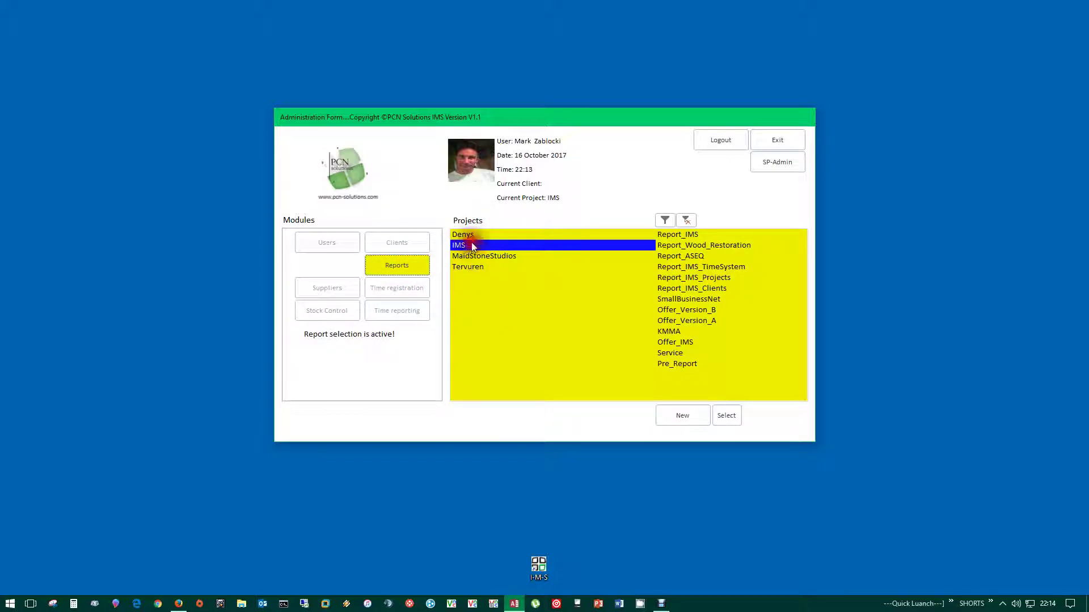
- List only the IMS reports, then leave report selection for projects
click(456, 245)
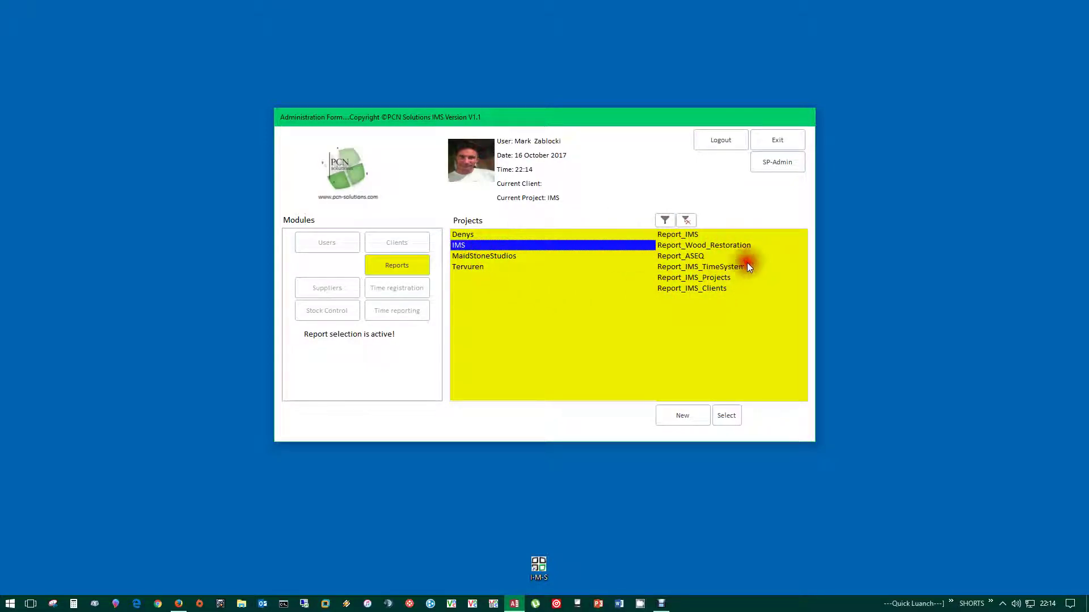
click(377, 263)
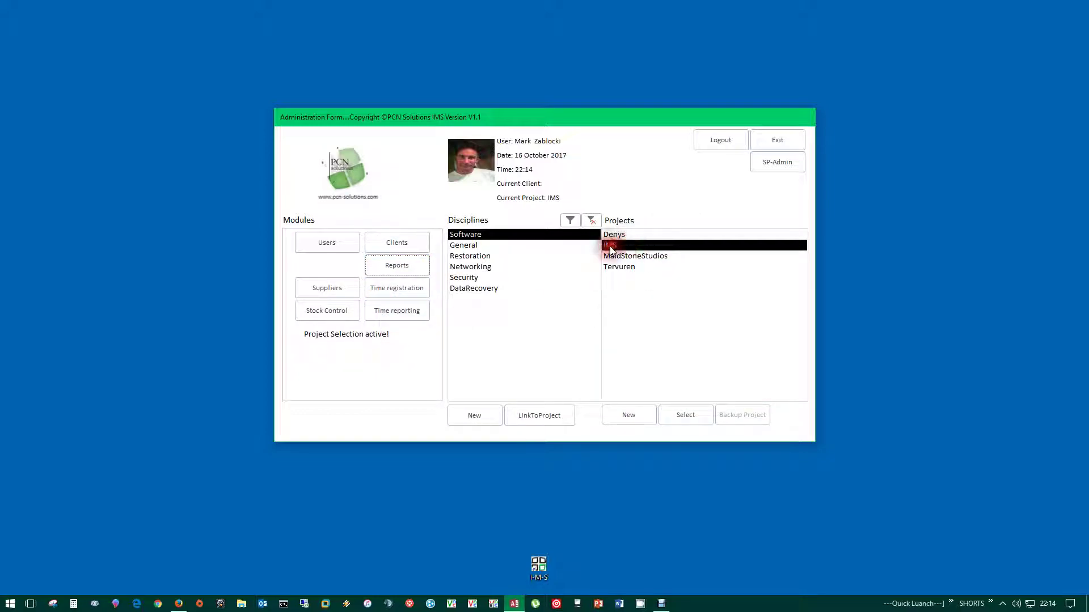
click(641, 298)
click(471, 426)
- Pick IMS under the Security discipline and dismiss the project-not-linked notice
click(629, 266)
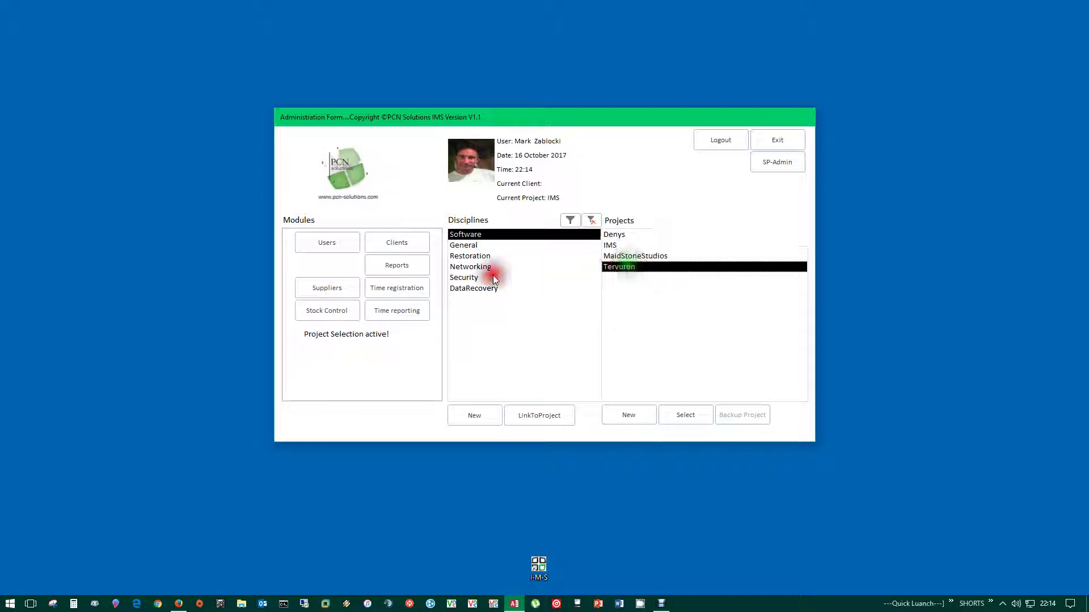
click(493, 277)
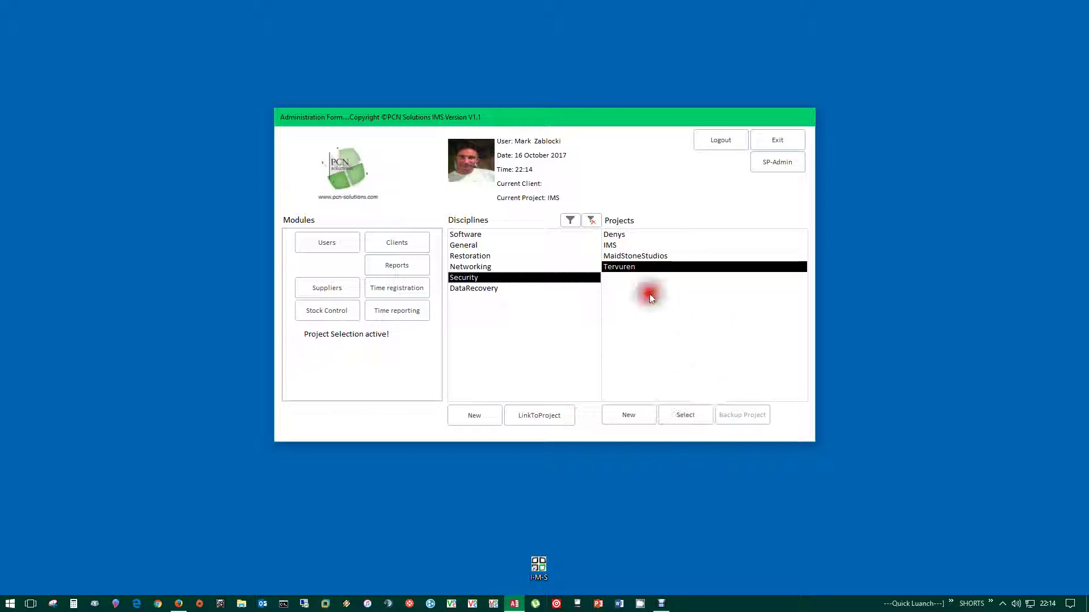
click(625, 256)
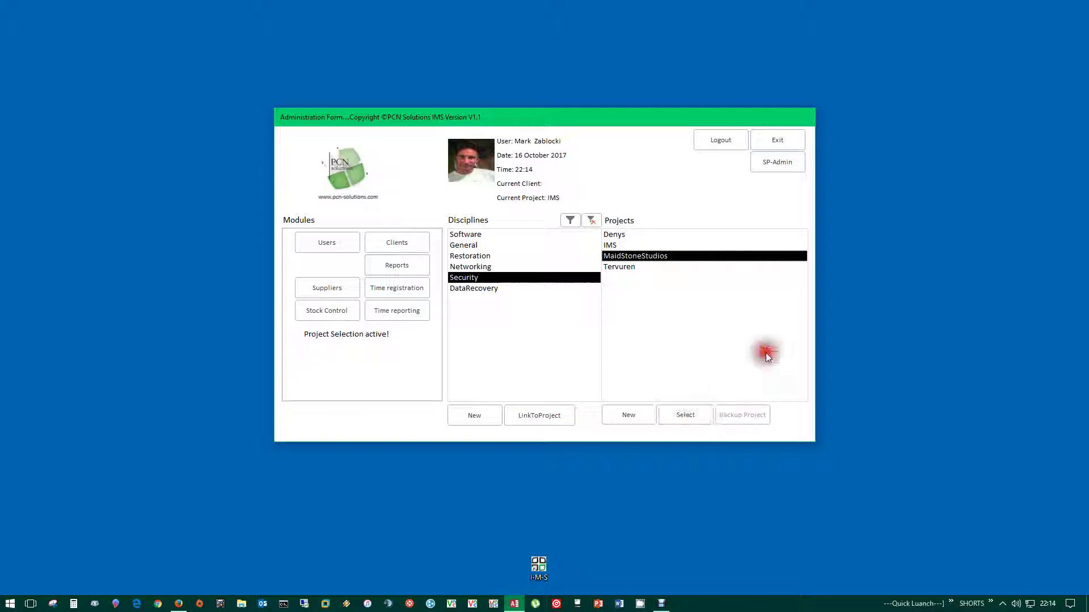
click(617, 246)
click(618, 247)
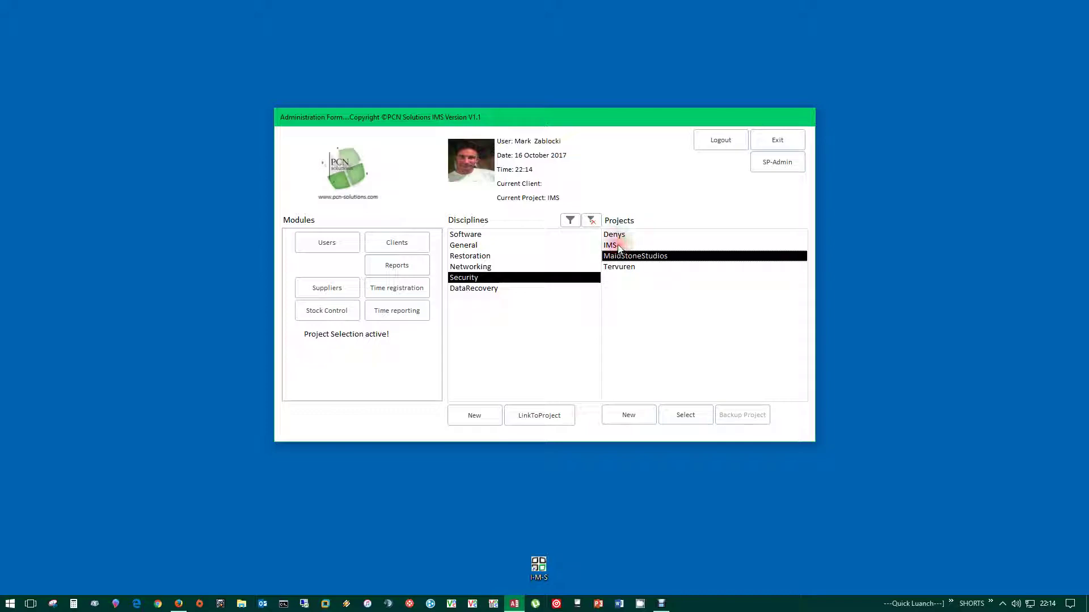
click(618, 246)
click(606, 346)
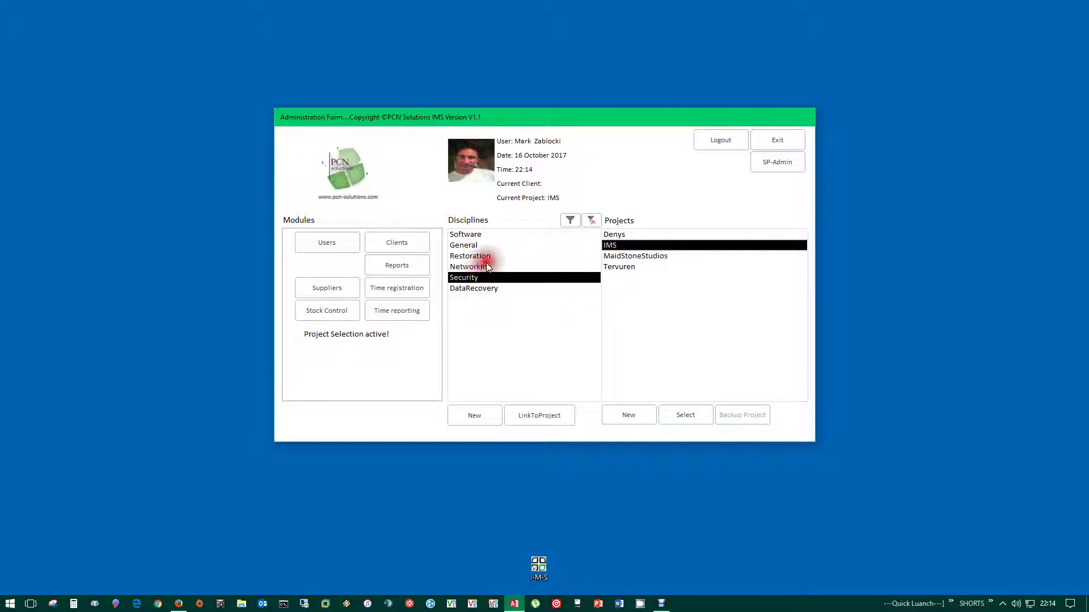
- Reselect IMS and dismiss the project-not-linked warning
click(610, 248)
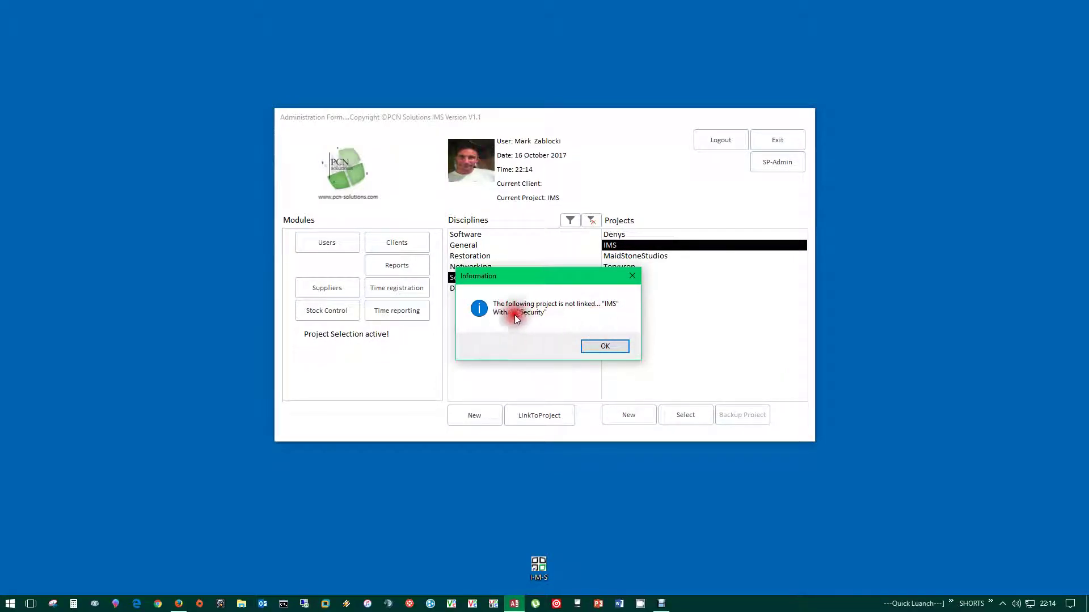
click(596, 350)
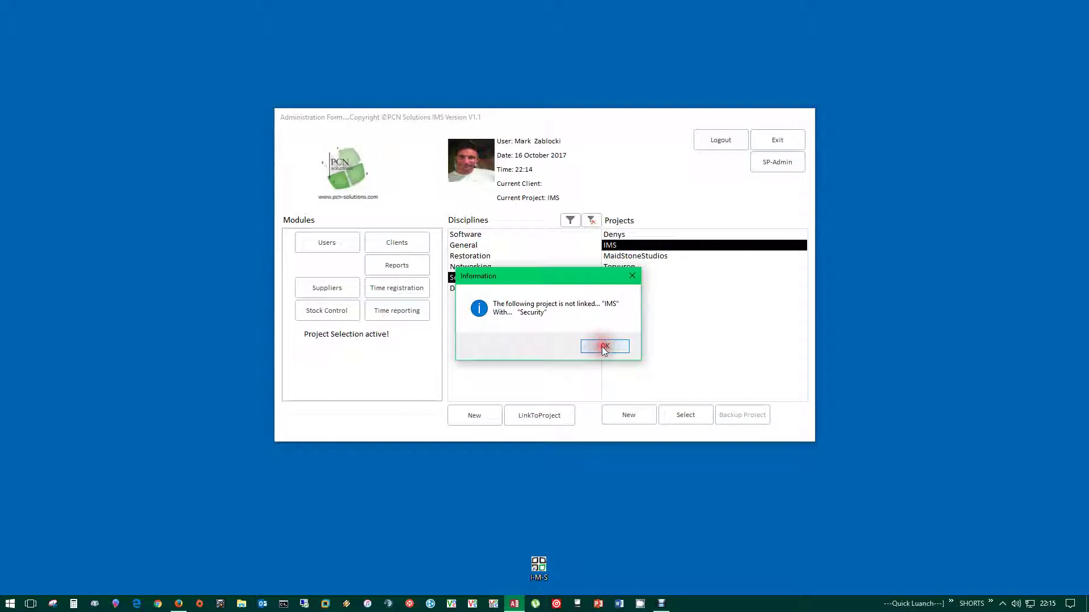
click(600, 349)
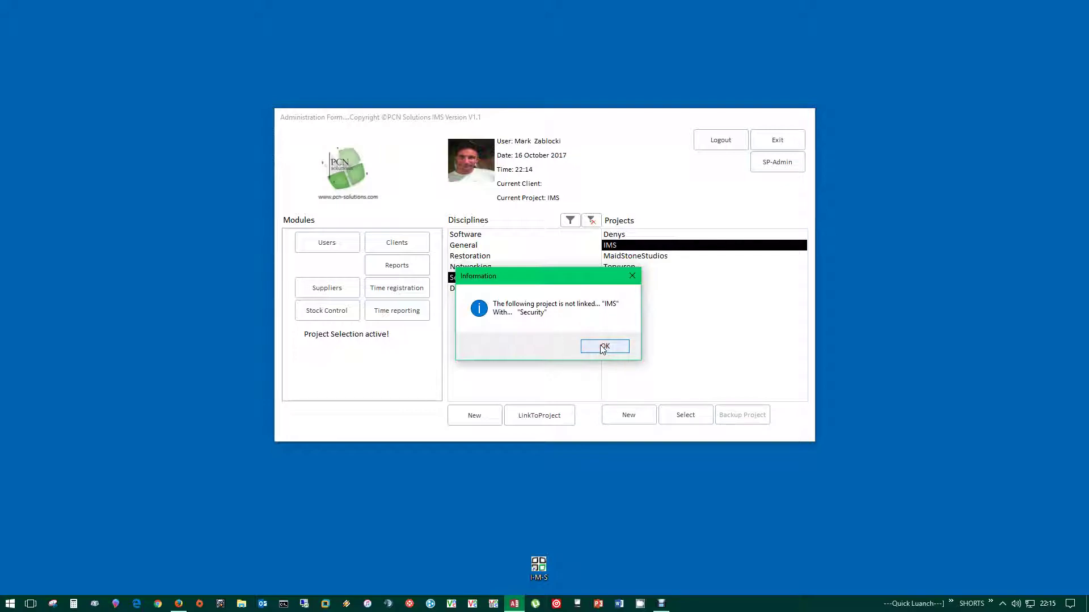
click(603, 348)
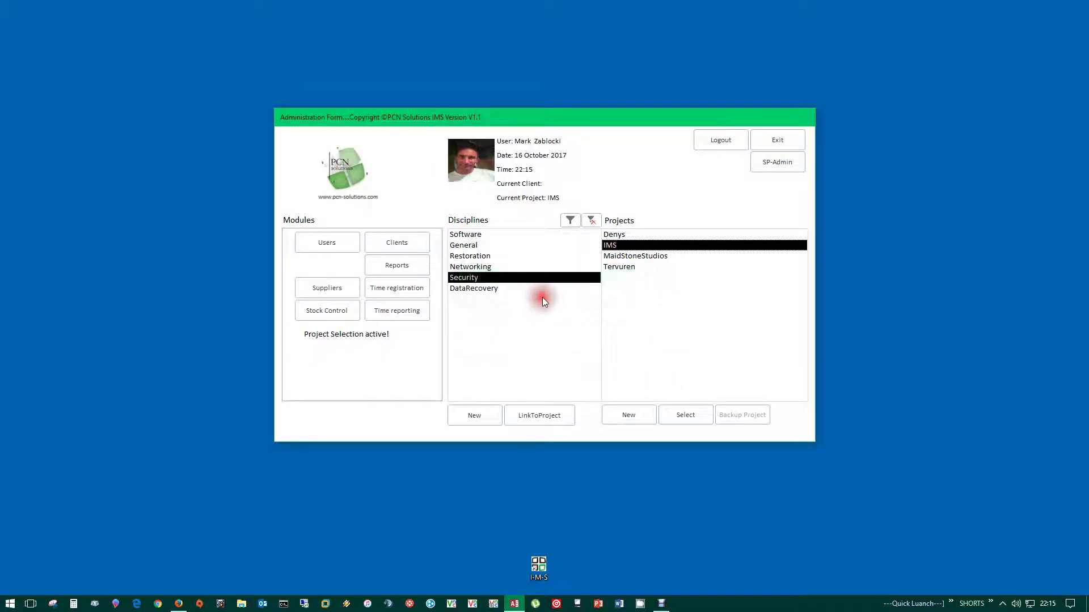
- Open the IMS project under the Software discipline
click(462, 246)
click(474, 235)
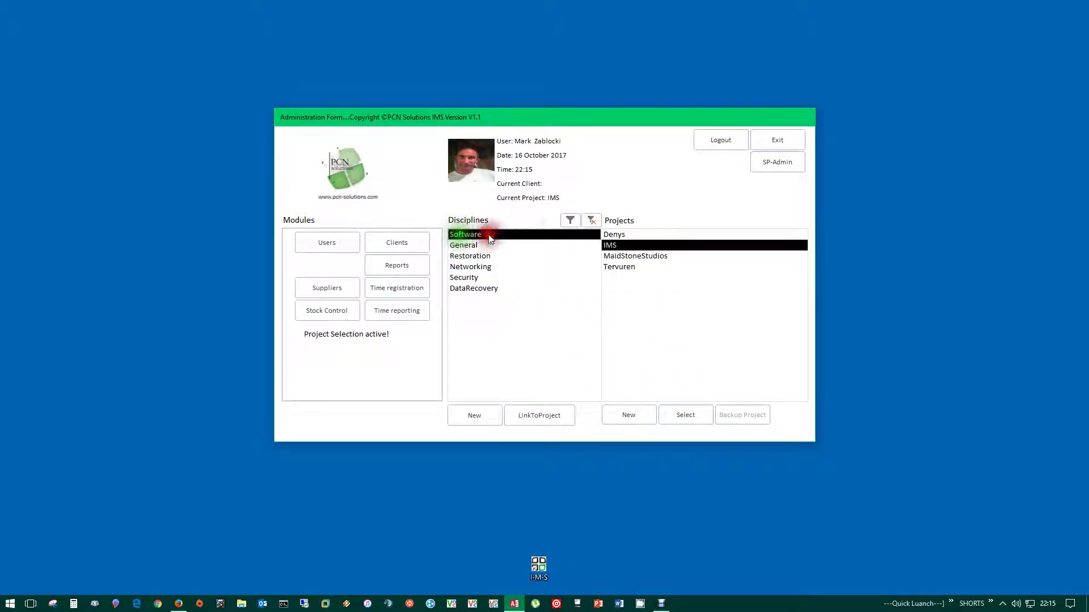
click(614, 246)
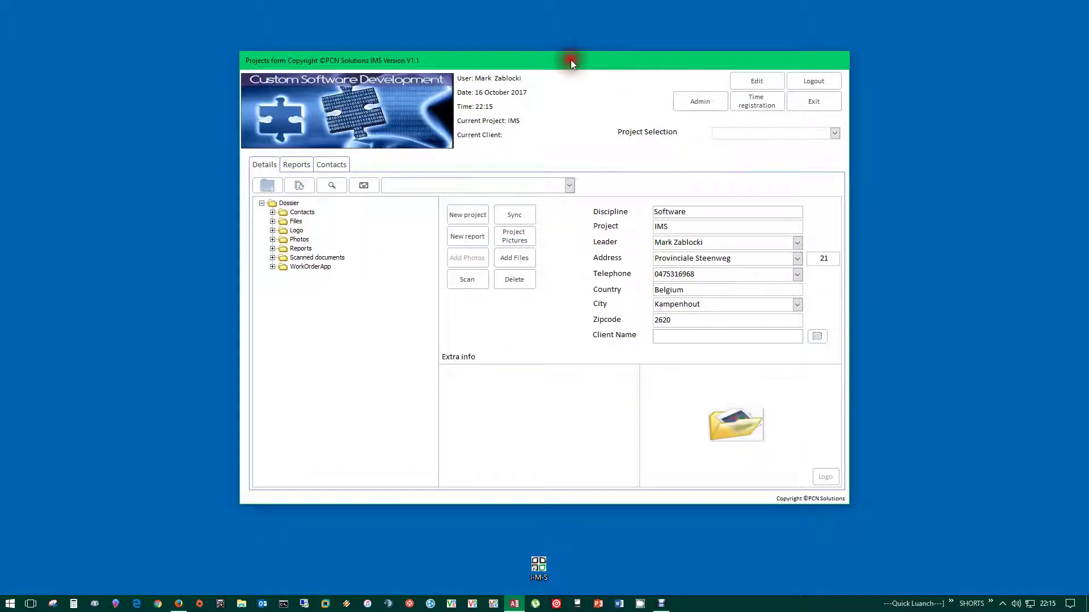
- Move the Projects form lower and look over the IMS project fields
drag(571, 59, 567, 83)
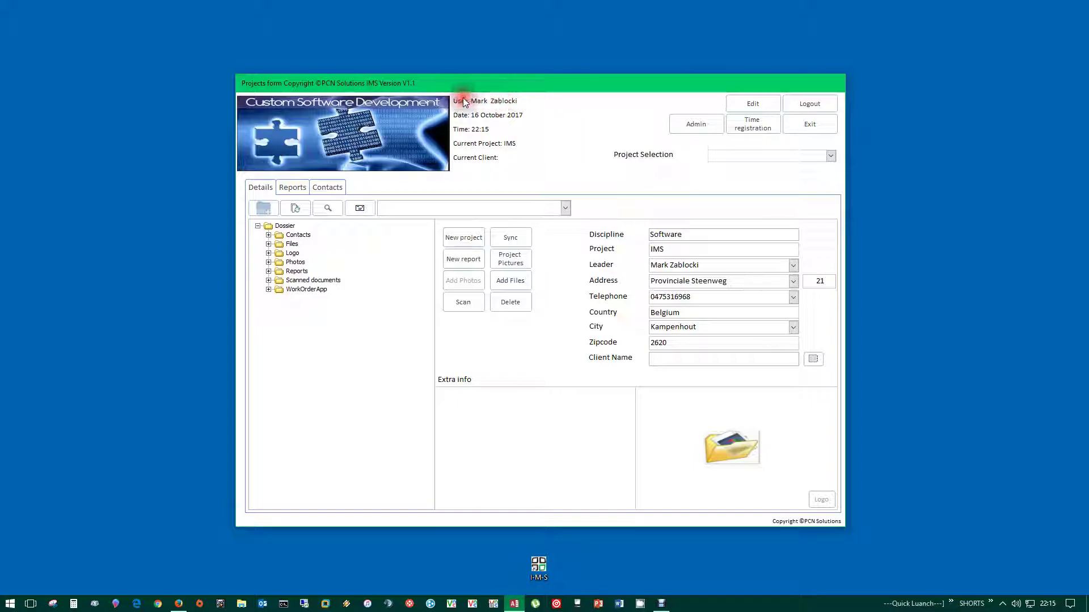
click(480, 130)
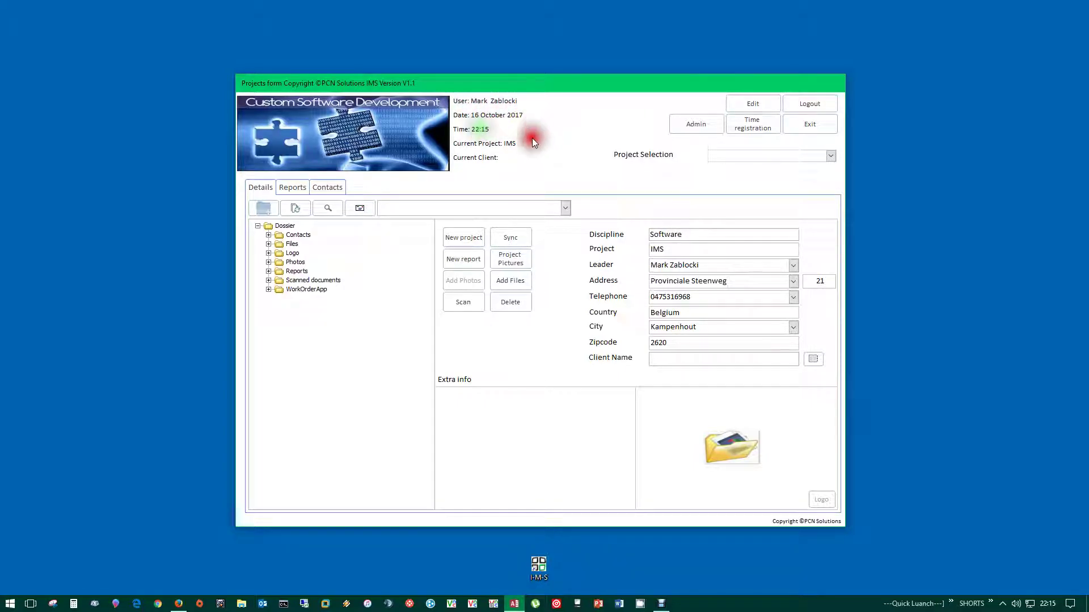
click(486, 160)
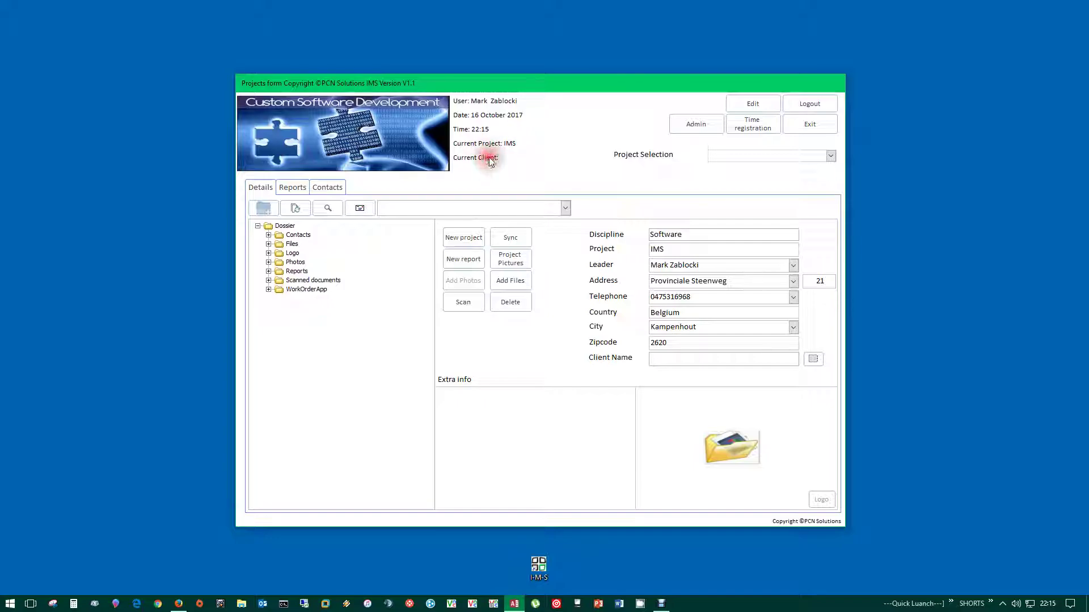
click(501, 158)
click(487, 160)
click(483, 161)
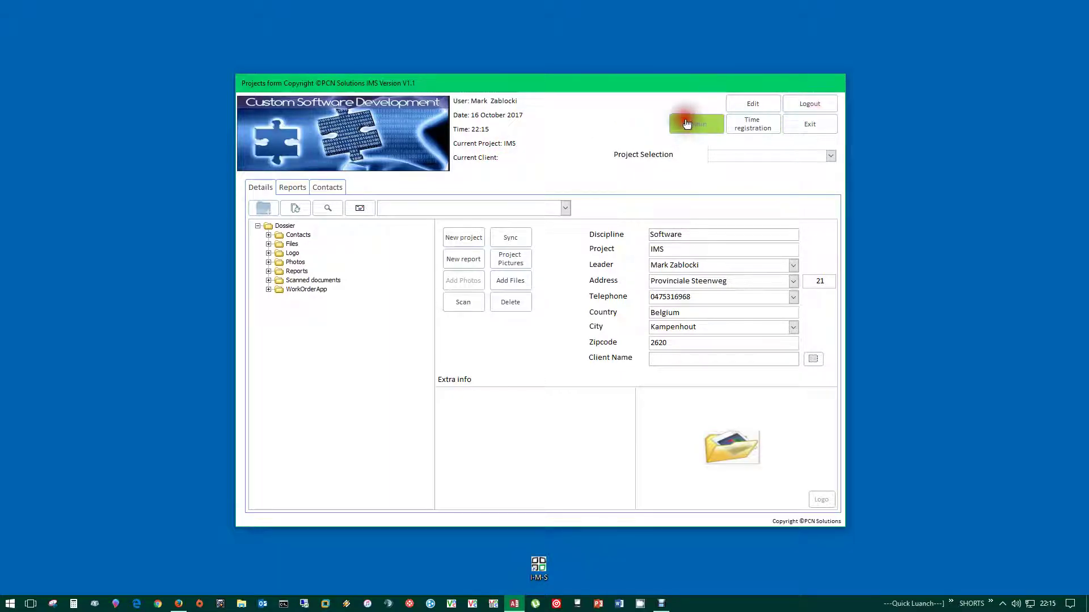
- Enter edit mode to see the Required/Optional/Locked colours, then save
click(752, 107)
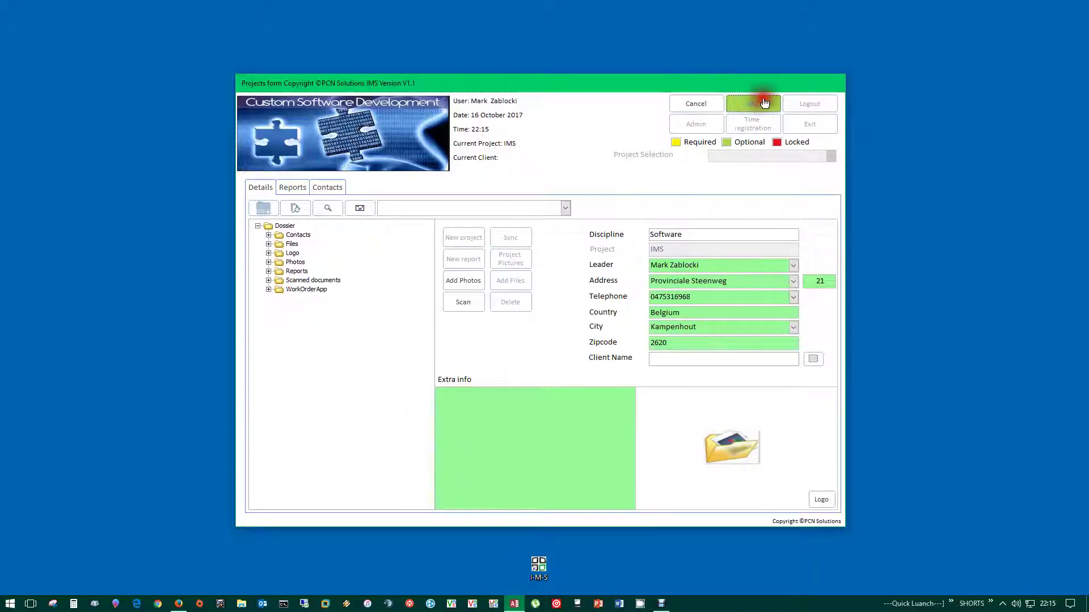
click(745, 107)
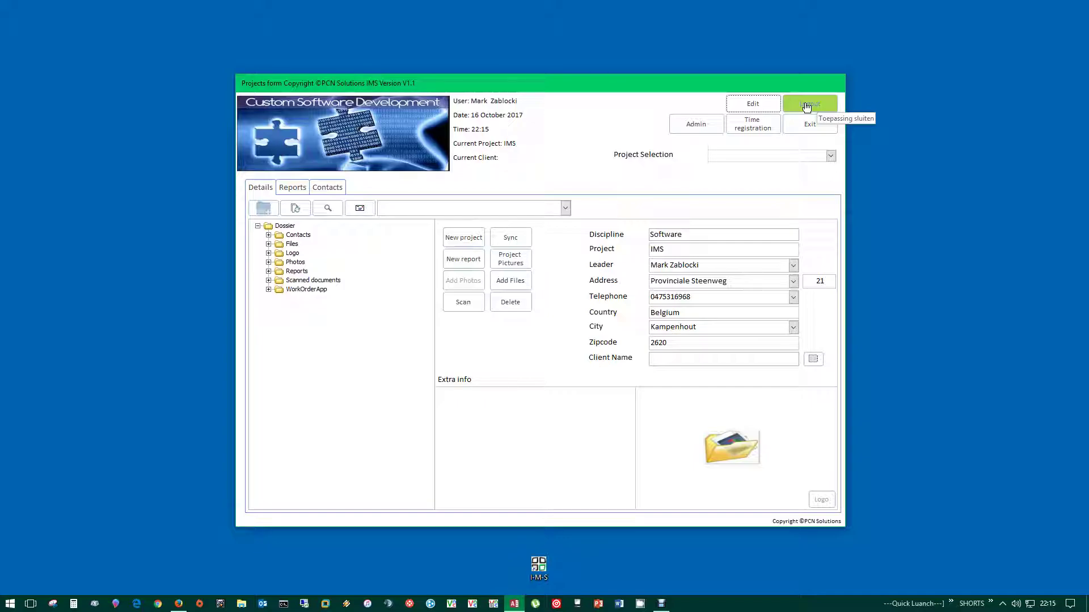
click(694, 126)
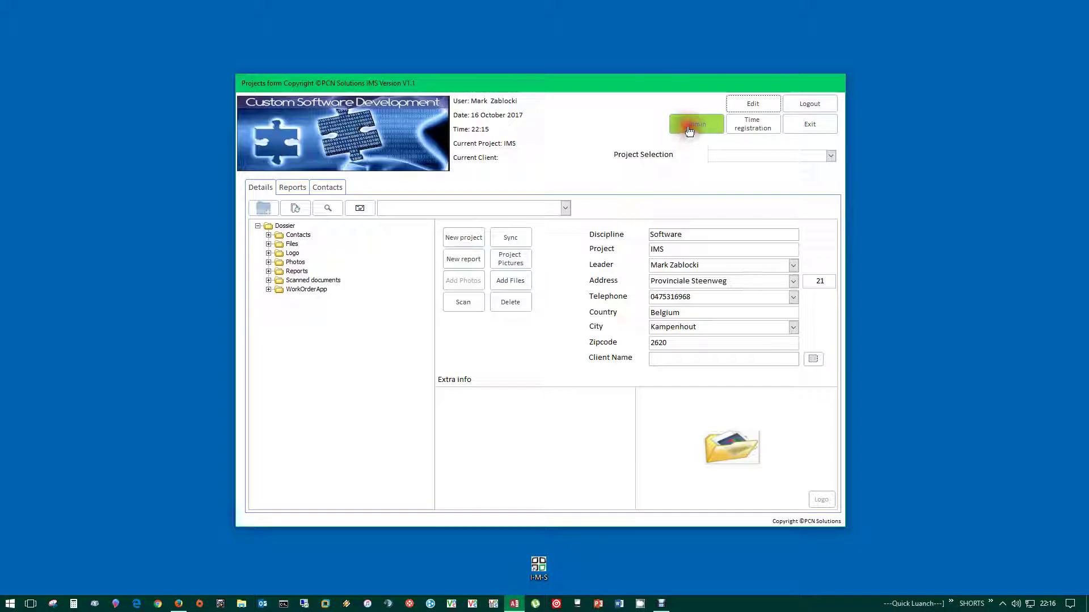
click(759, 130)
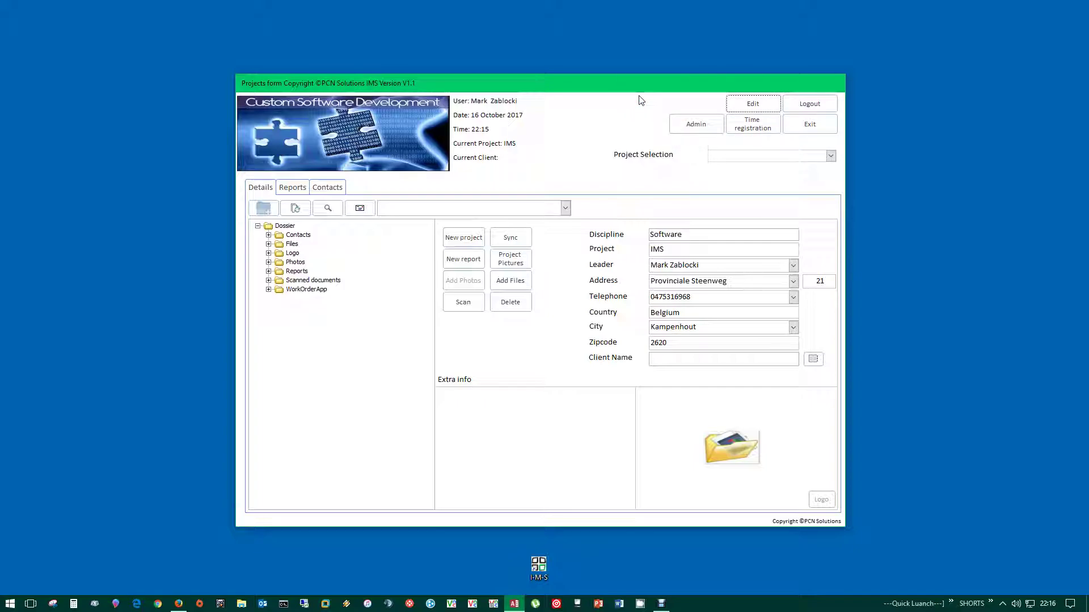
- Open the Project Selection list and close it without switching project
click(844, 167)
click(831, 155)
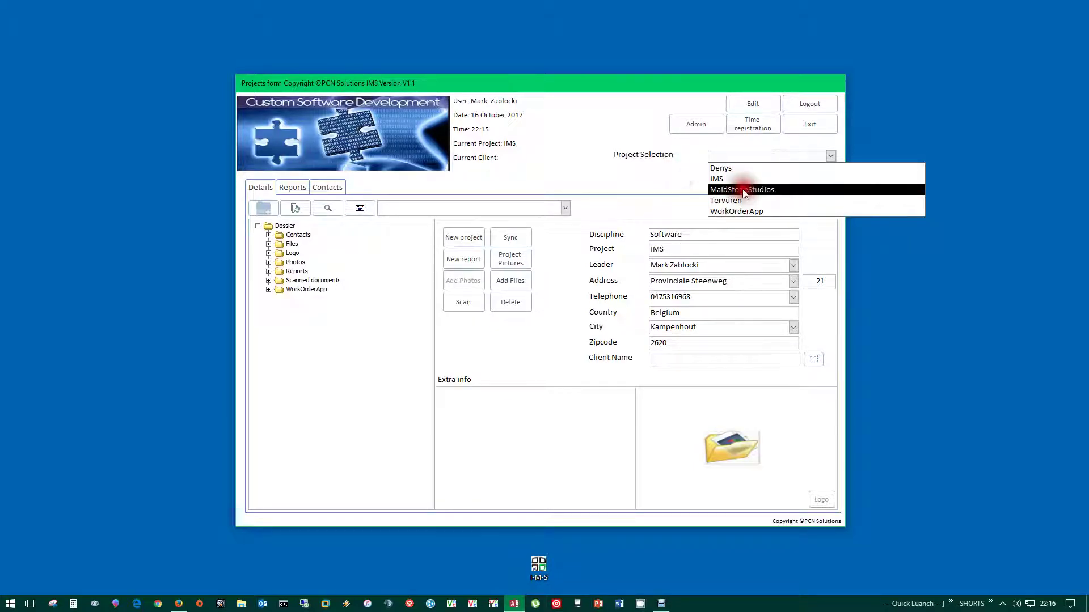
click(561, 141)
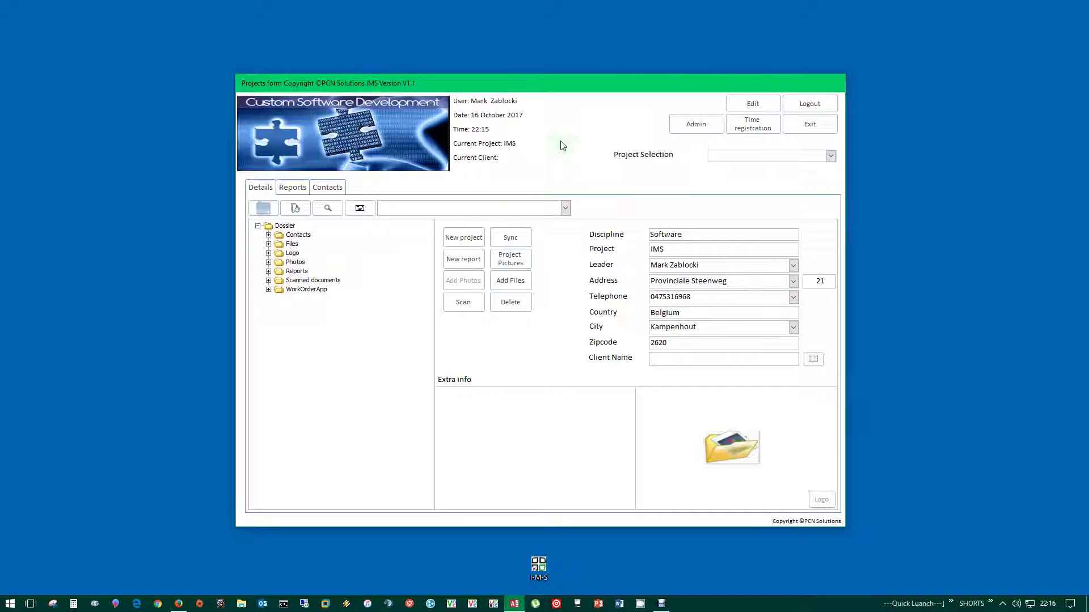
click(585, 187)
click(270, 226)
click(399, 294)
click(831, 156)
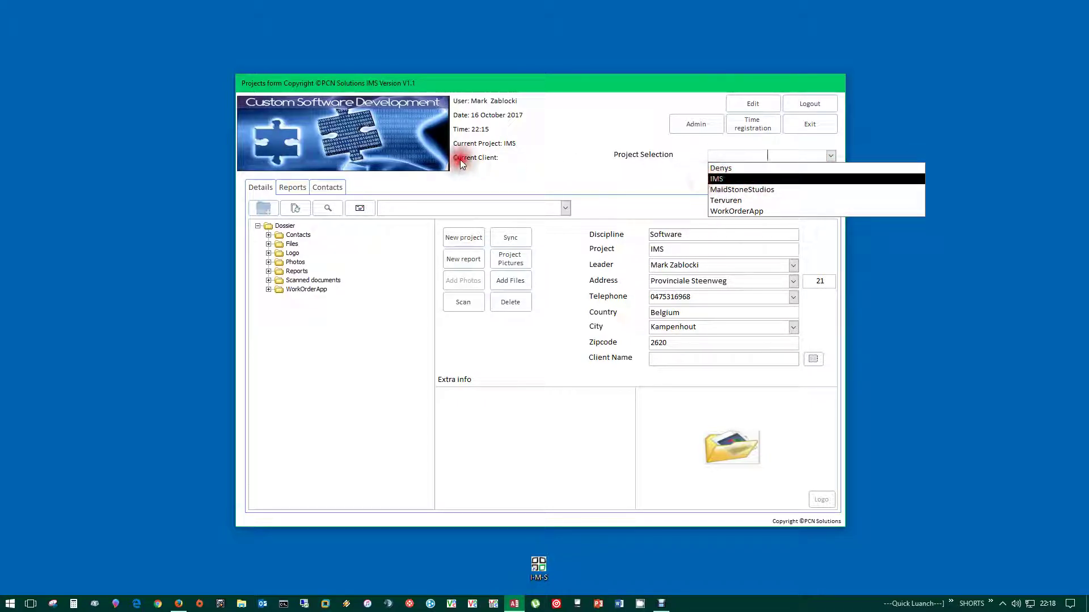
click(725, 180)
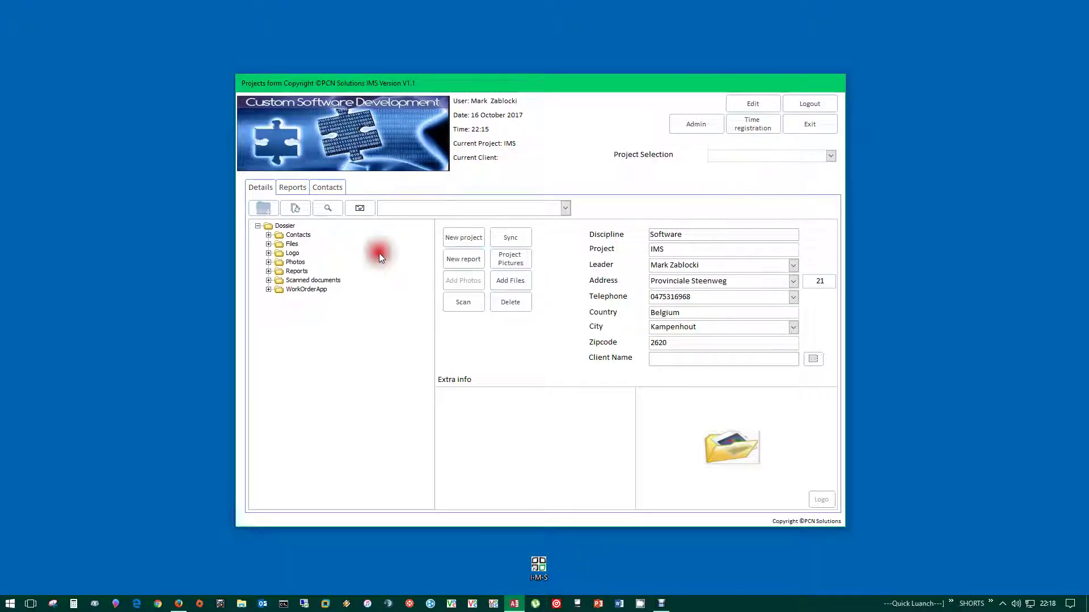
click(830, 158)
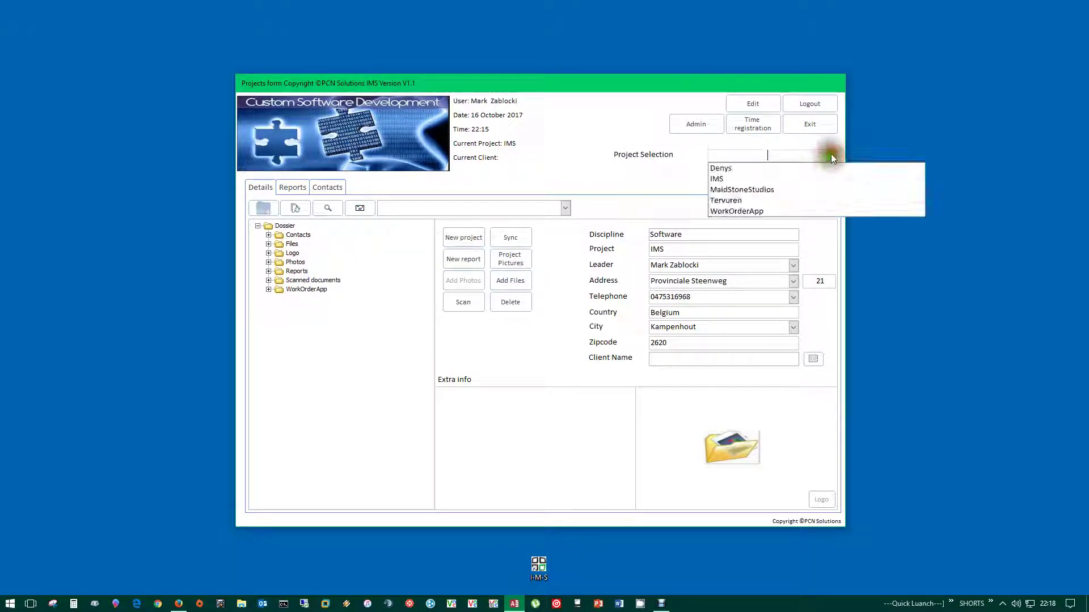
click(722, 169)
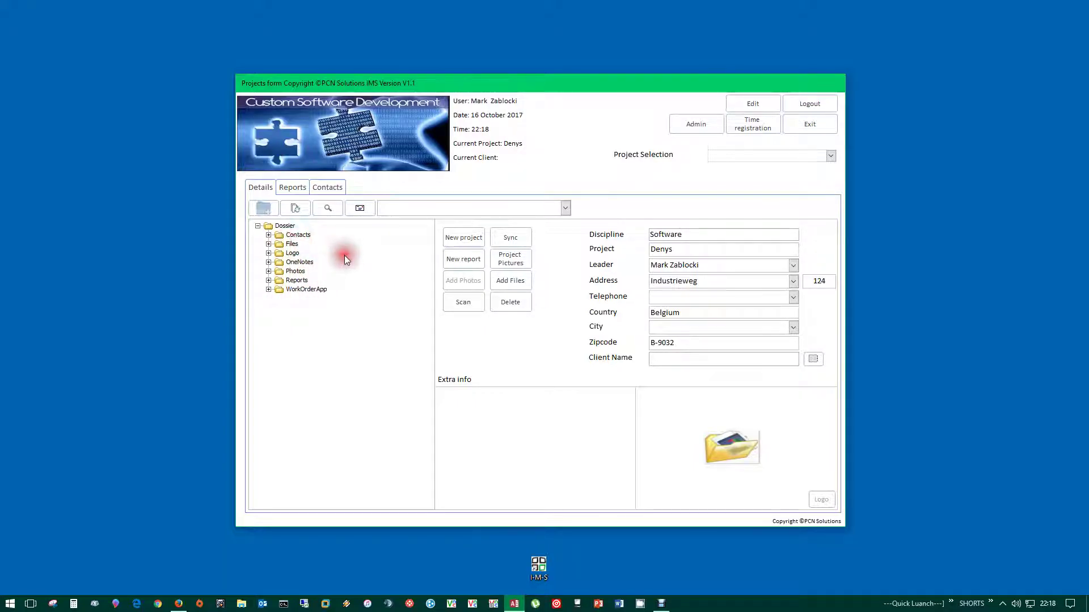
click(831, 155)
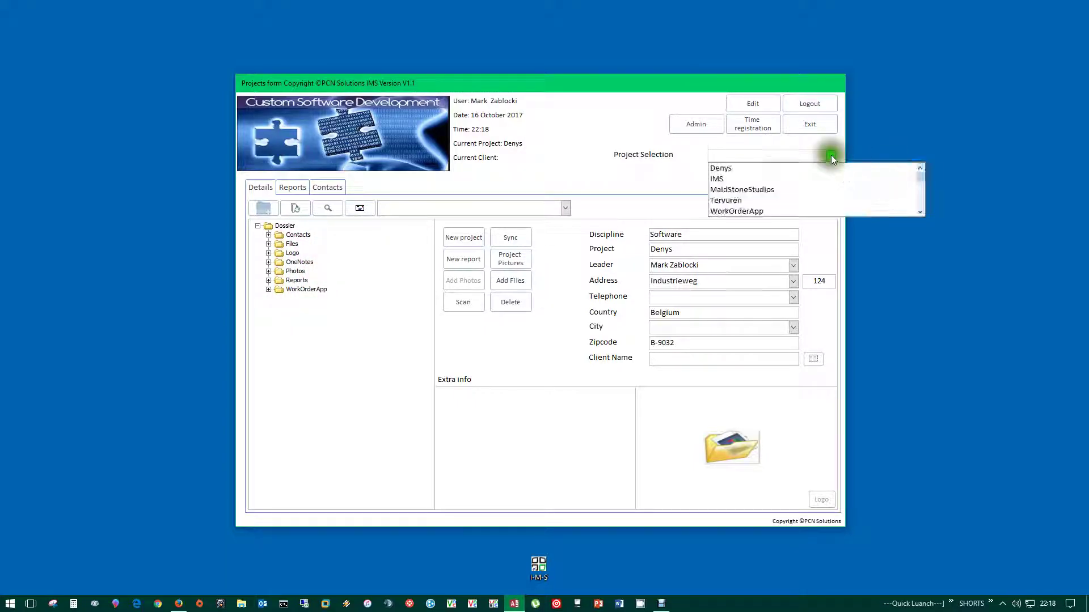
click(748, 176)
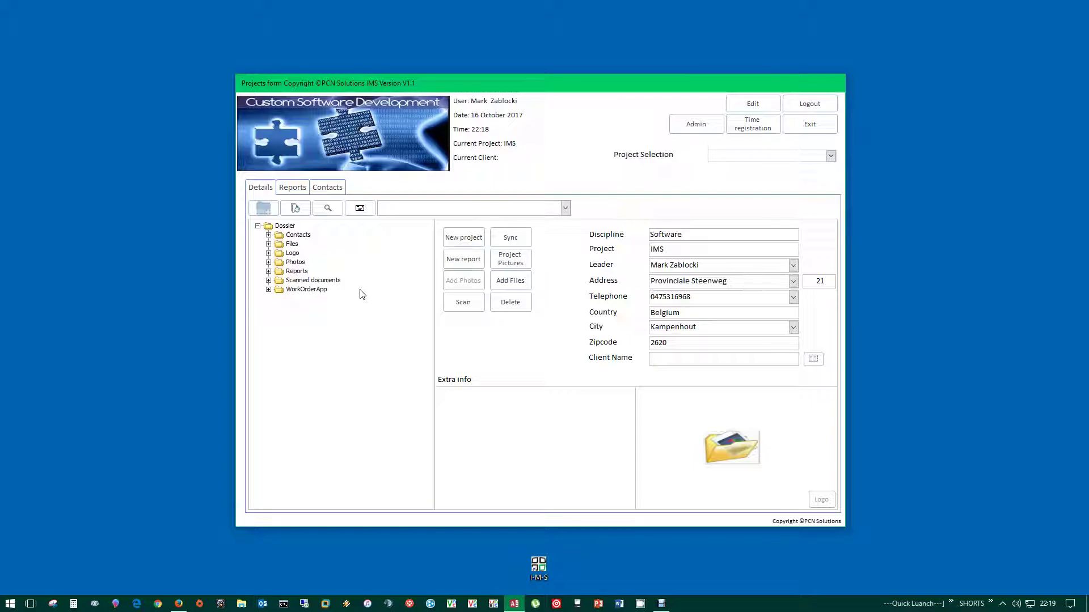
- Refresh the dossier tree and create a new document named 'Test'
click(448, 255)
click(254, 208)
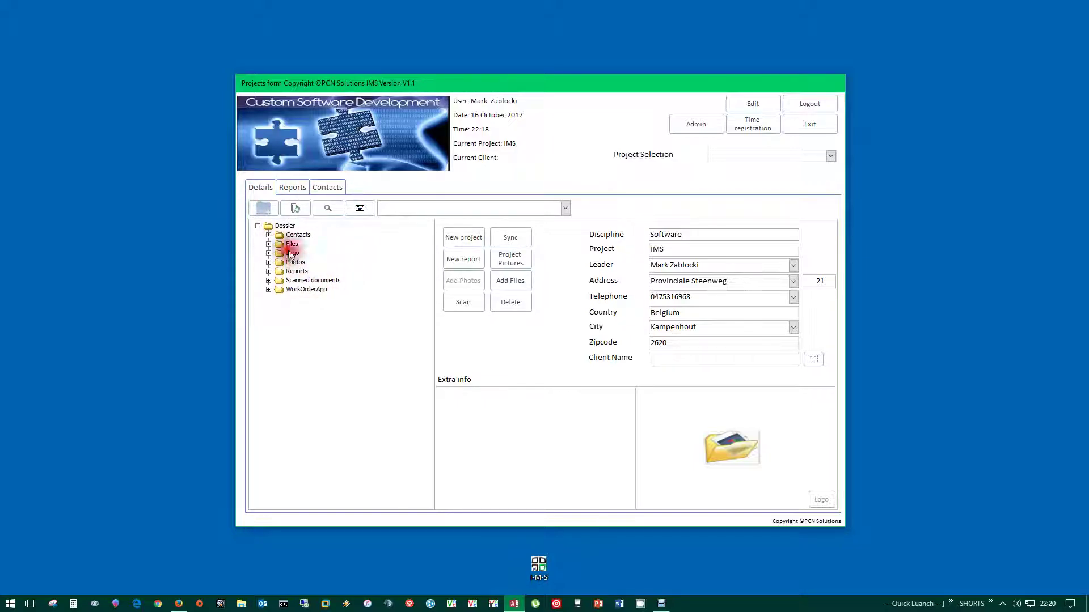
click(269, 210)
click(450, 320)
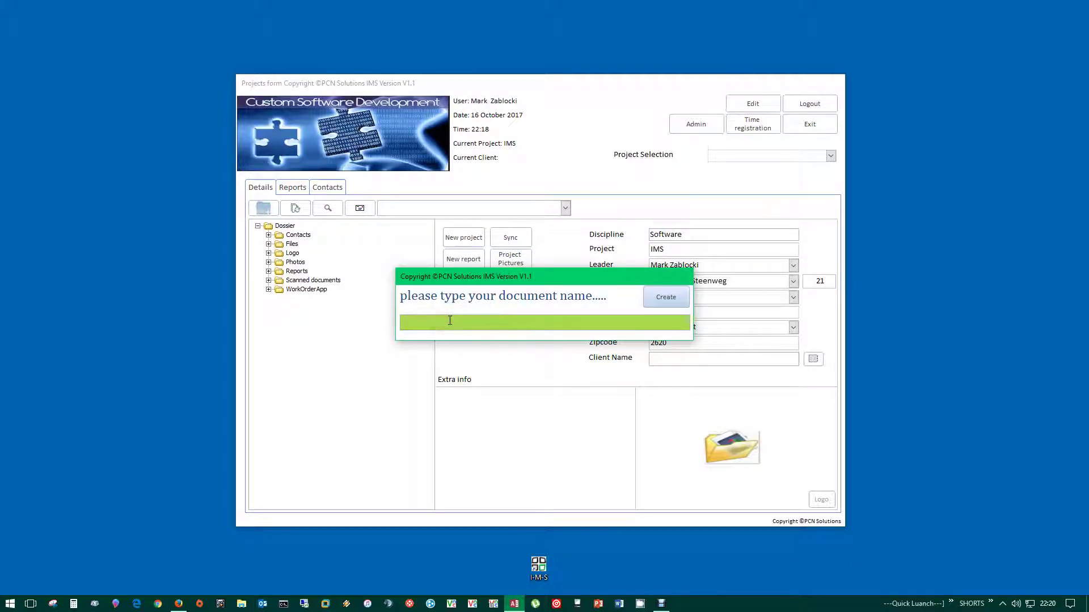
text(Test)
click(667, 296)
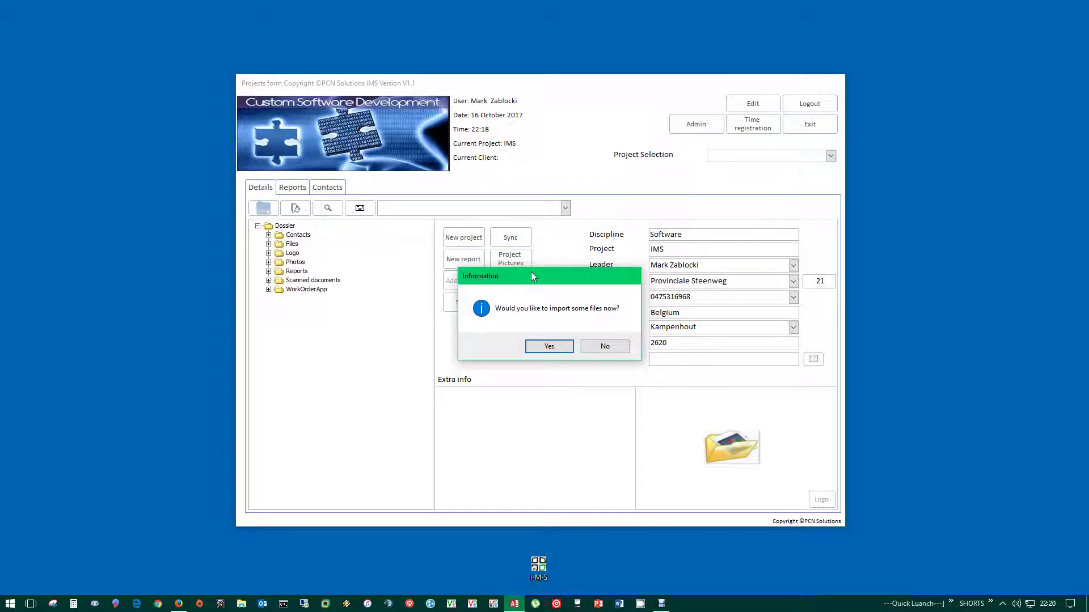
- Import the 3.zip file from Downloads into the Test document
click(551, 346)
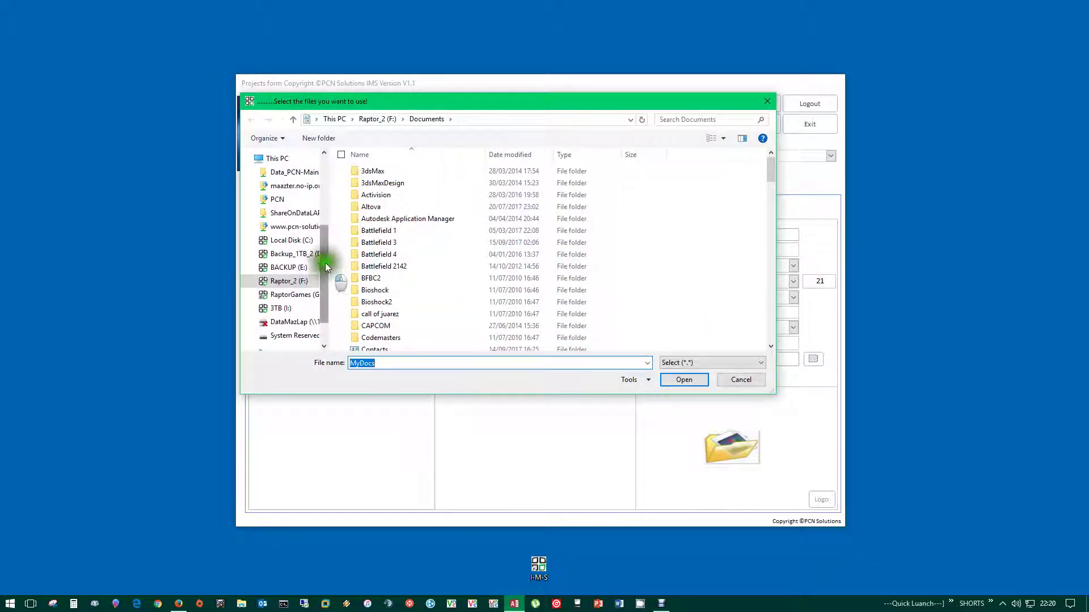
drag(325, 265, 318, 195)
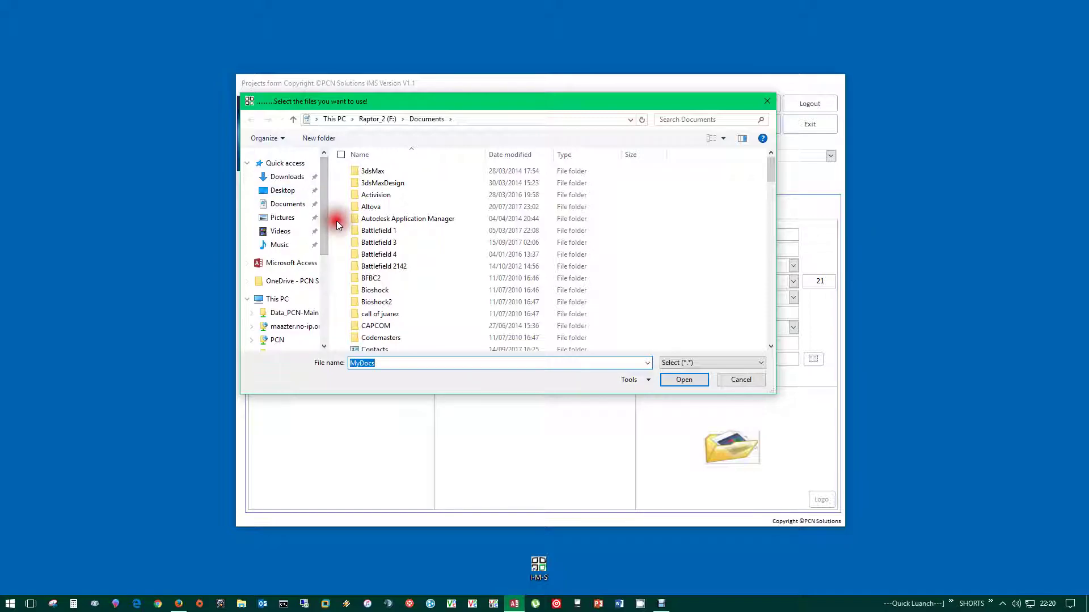
click(283, 176)
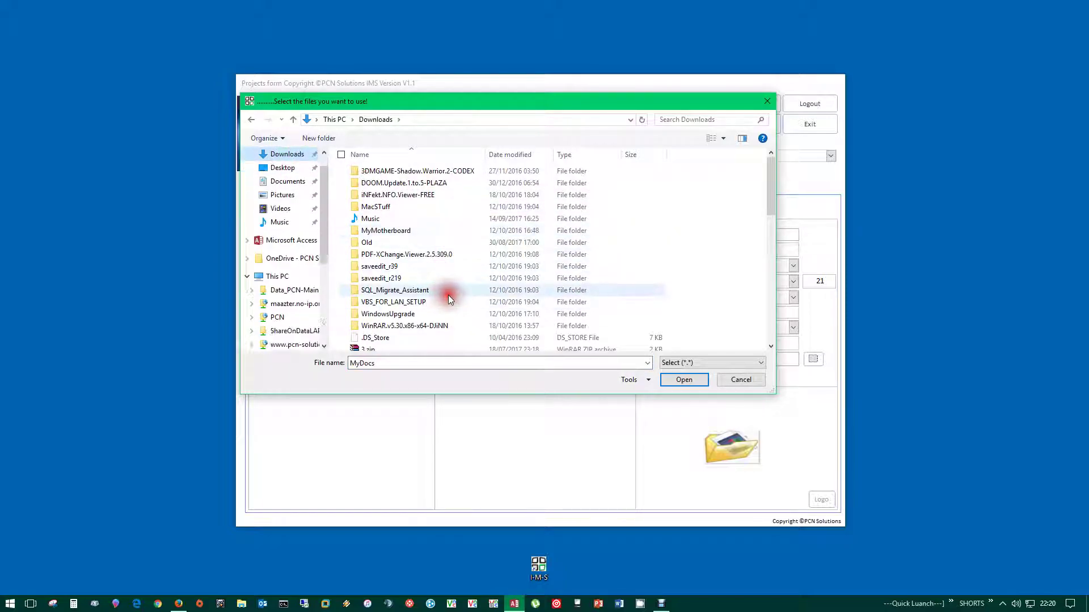
click(370, 348)
scroll(397, 317, down, 2)
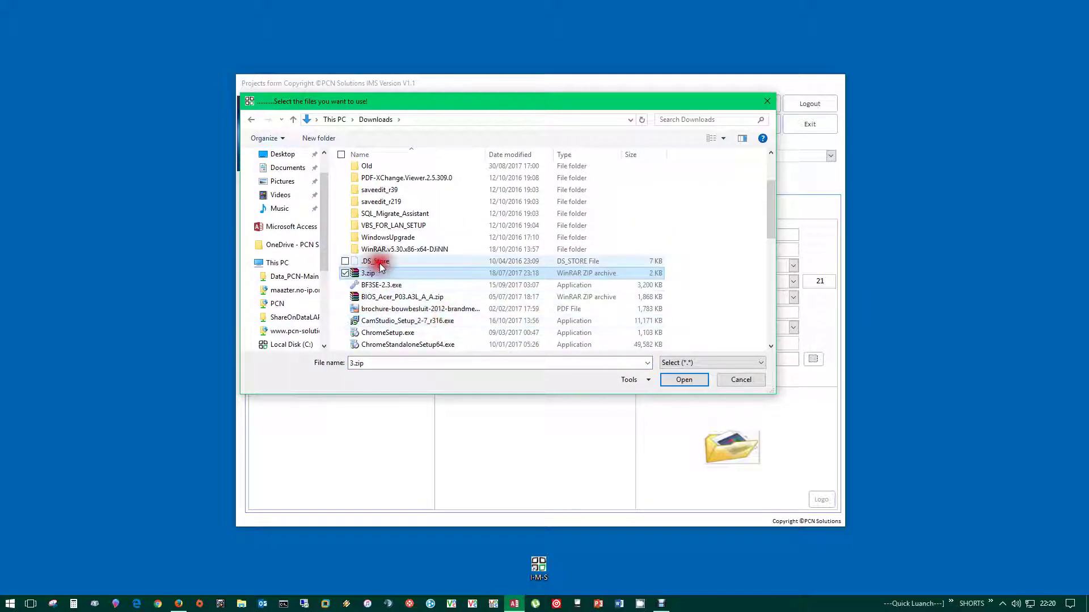
click(683, 380)
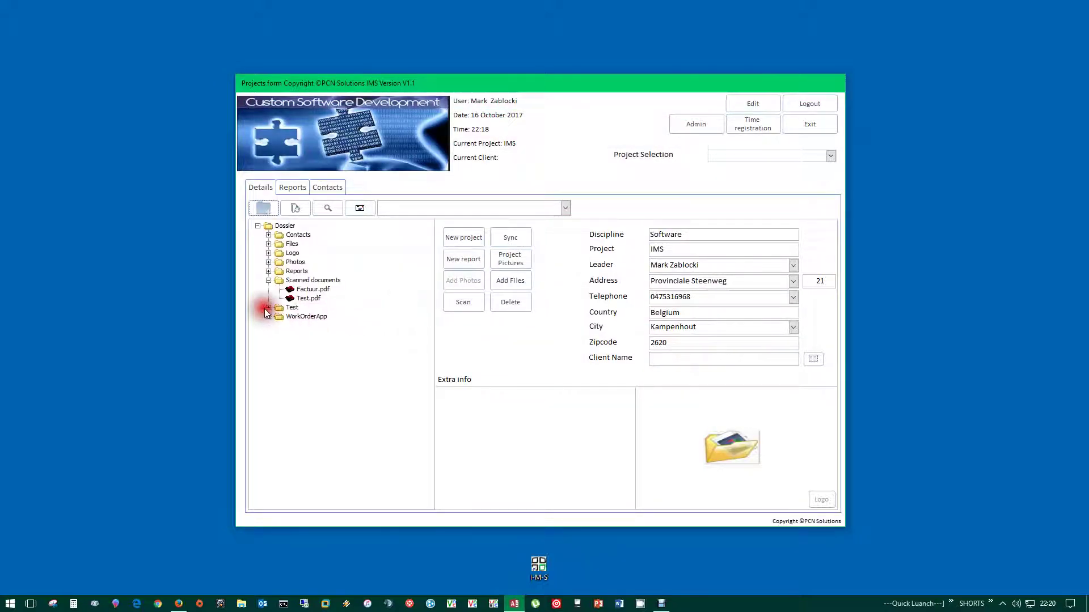
- Collapse Scanned documents, expand Test, and open the Dossier folder in File Explorer
click(269, 280)
click(275, 292)
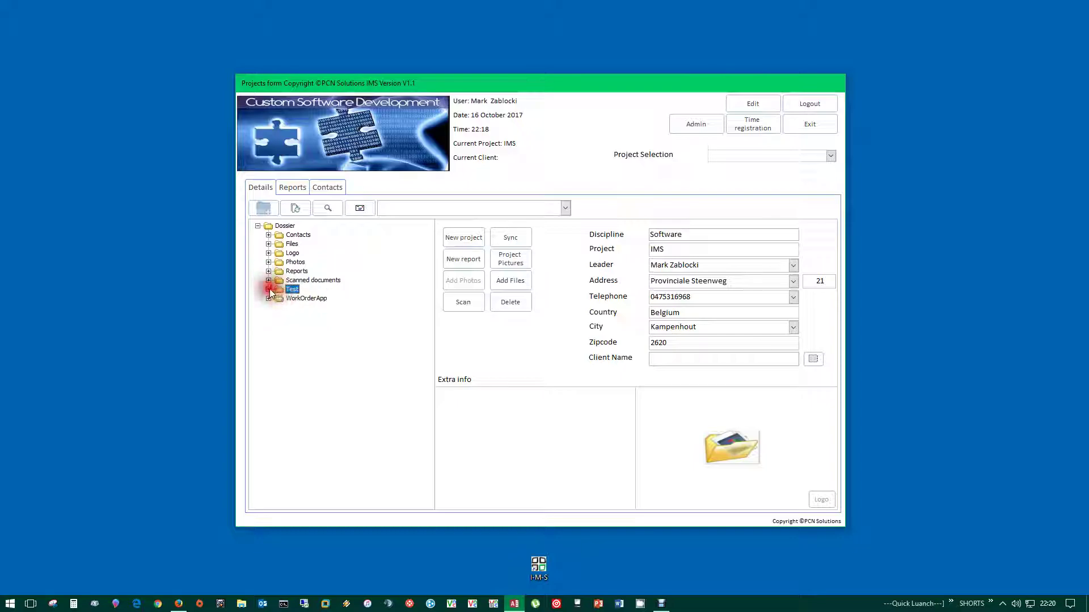
click(269, 290)
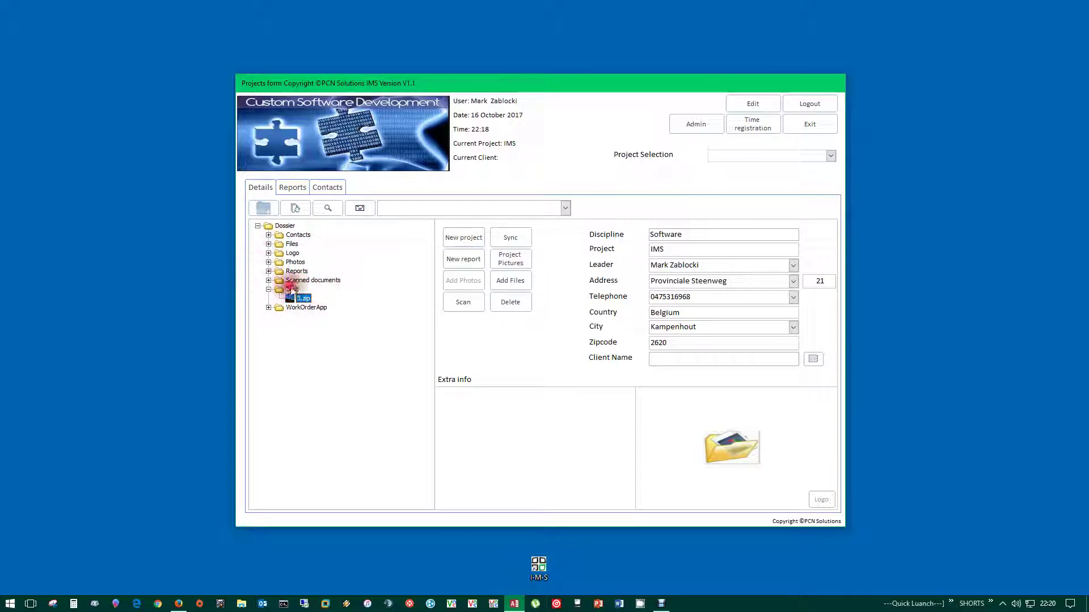
click(284, 225)
click(327, 209)
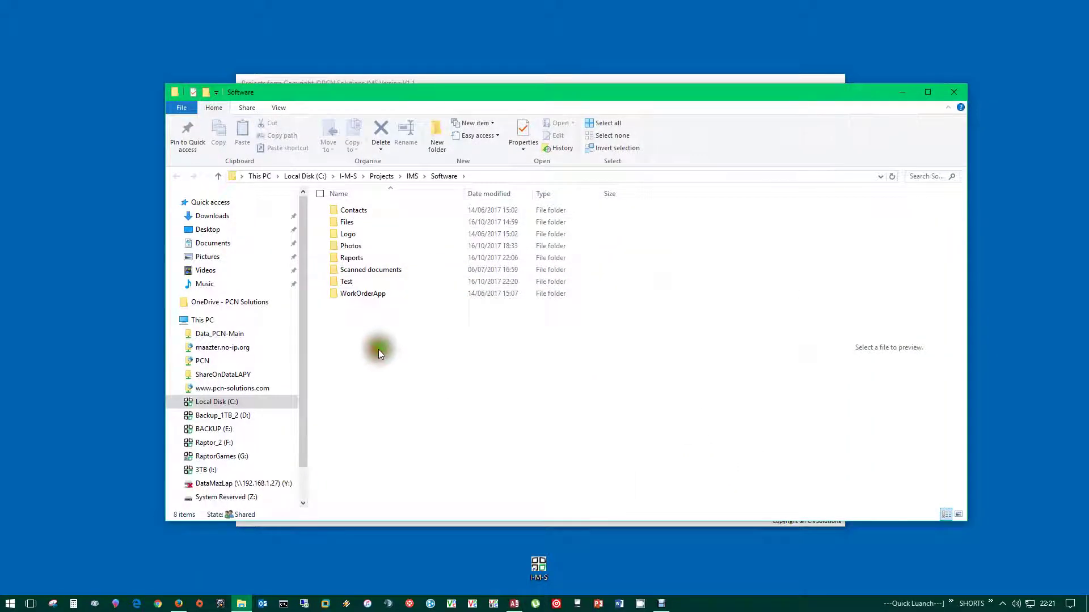
- Close File Explorer and expand then collapse the Files folder
click(342, 282)
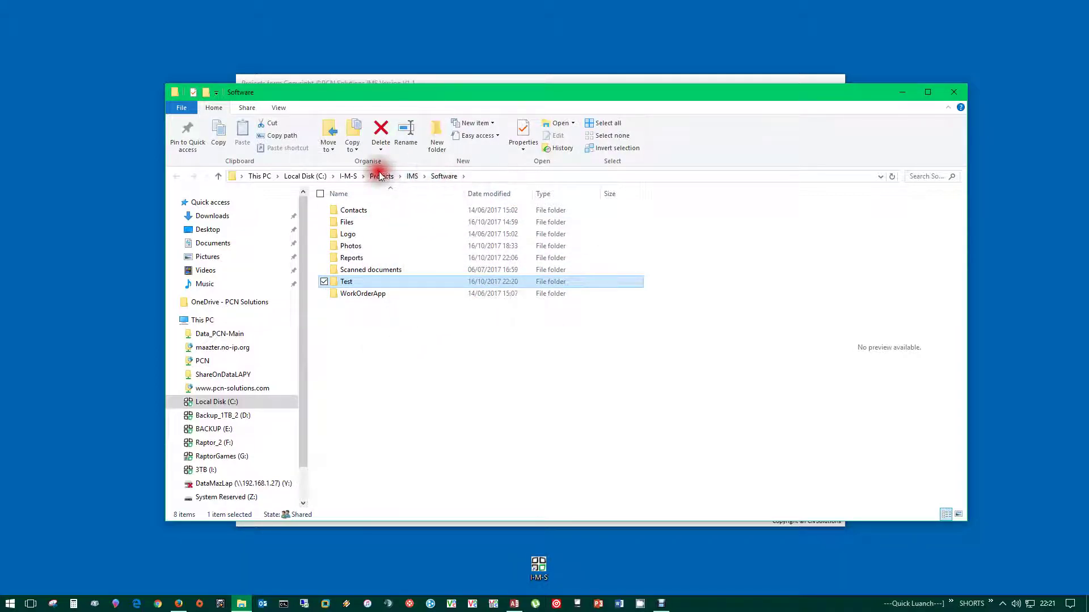
click(954, 92)
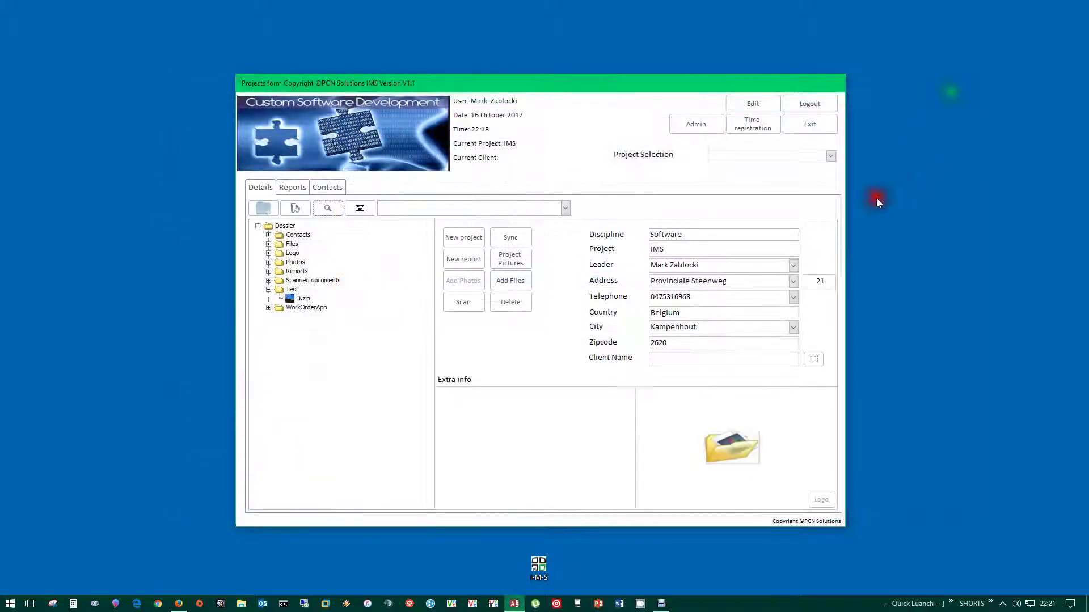
click(290, 244)
click(268, 244)
click(269, 244)
- Open the Photos\IMS folder in File Explorer, view its full path, then close it
click(269, 262)
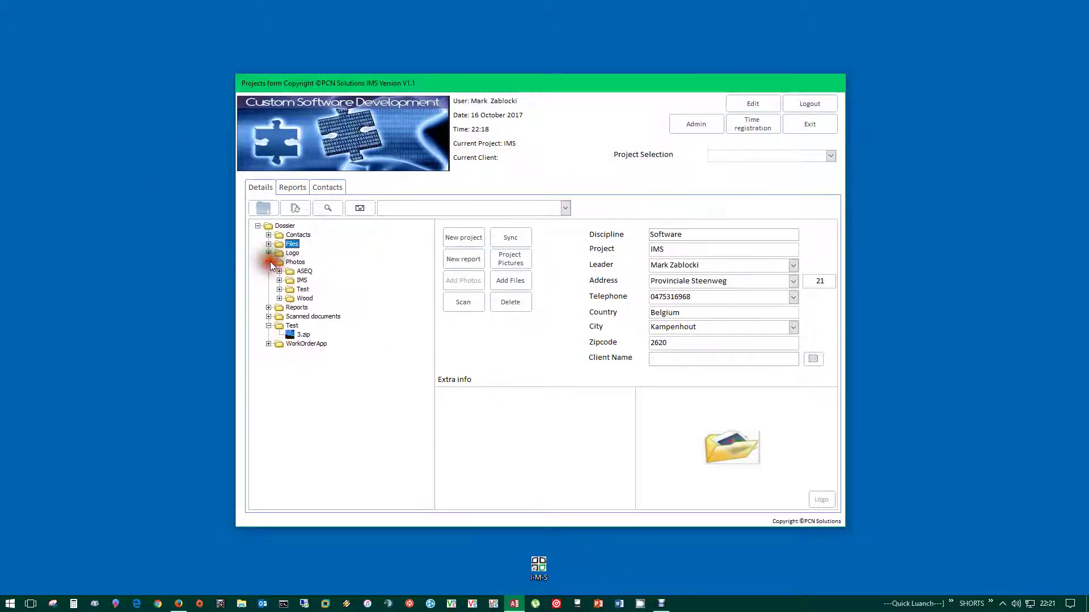
click(303, 281)
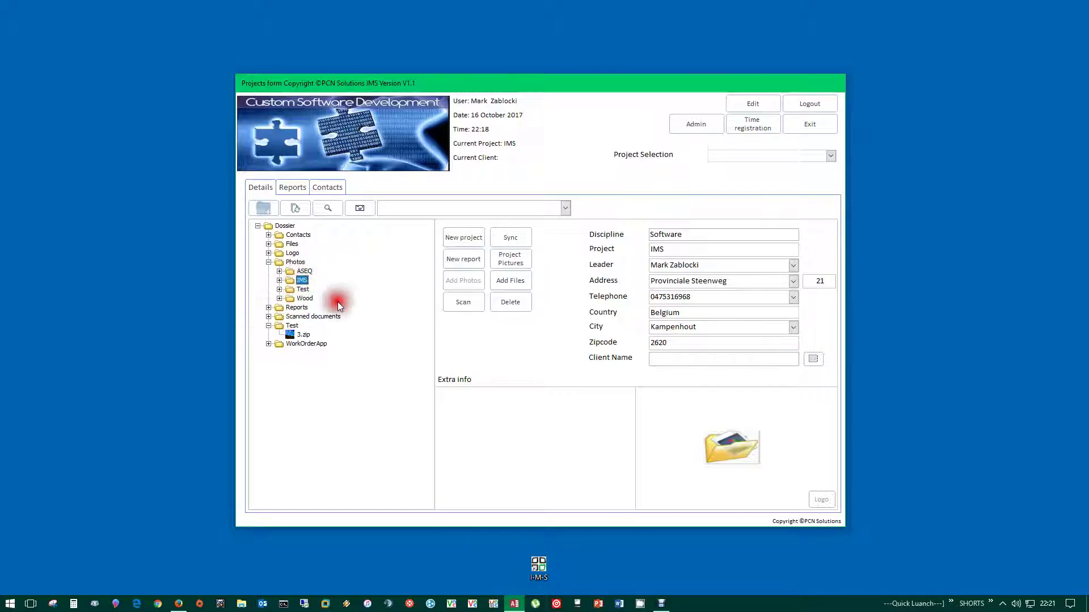
click(326, 209)
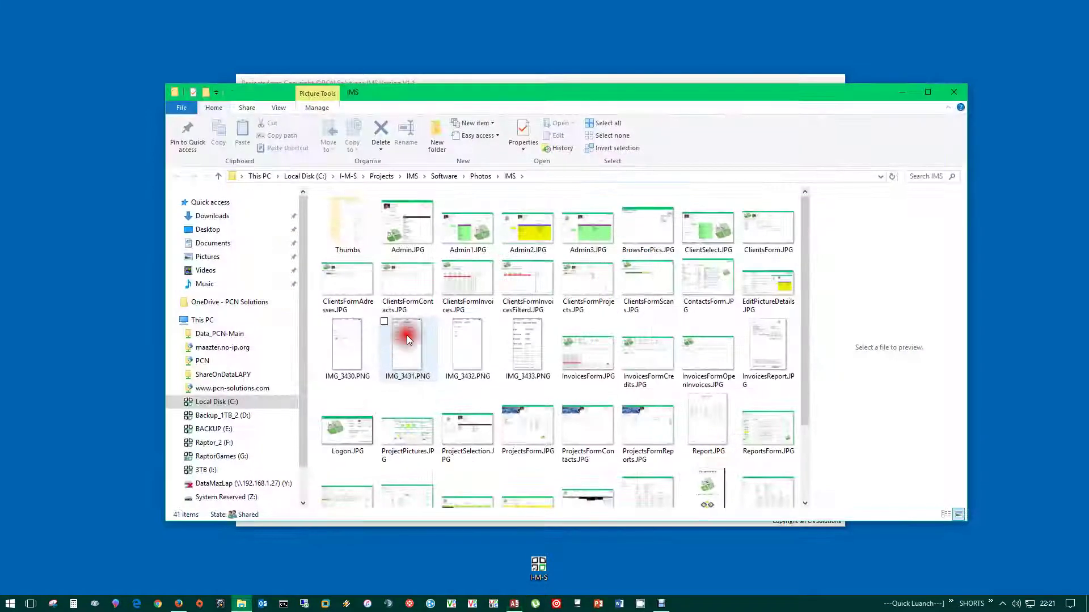
click(586, 177)
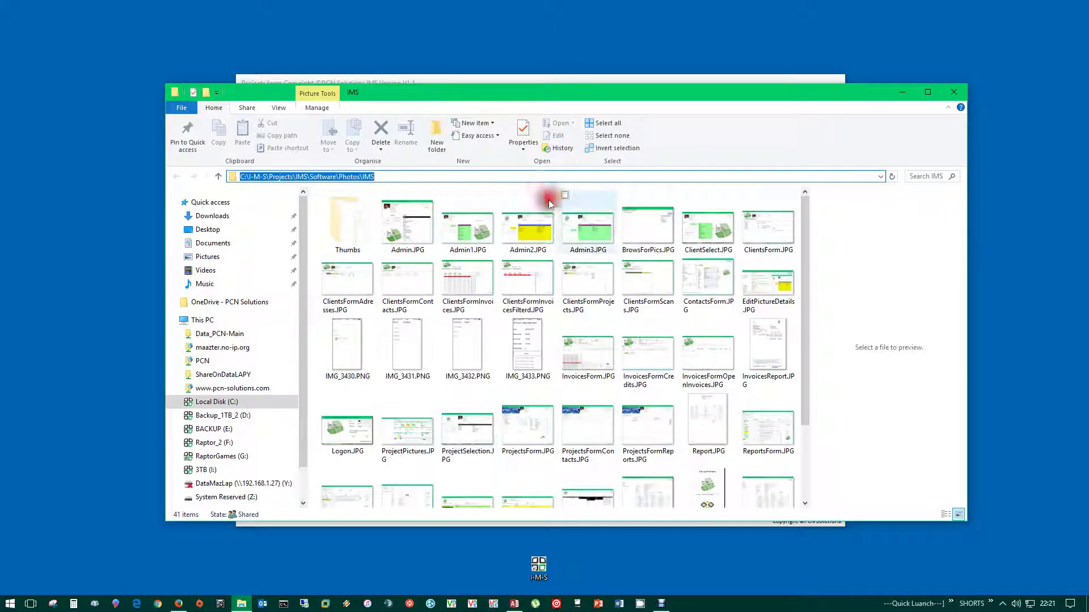
click(963, 91)
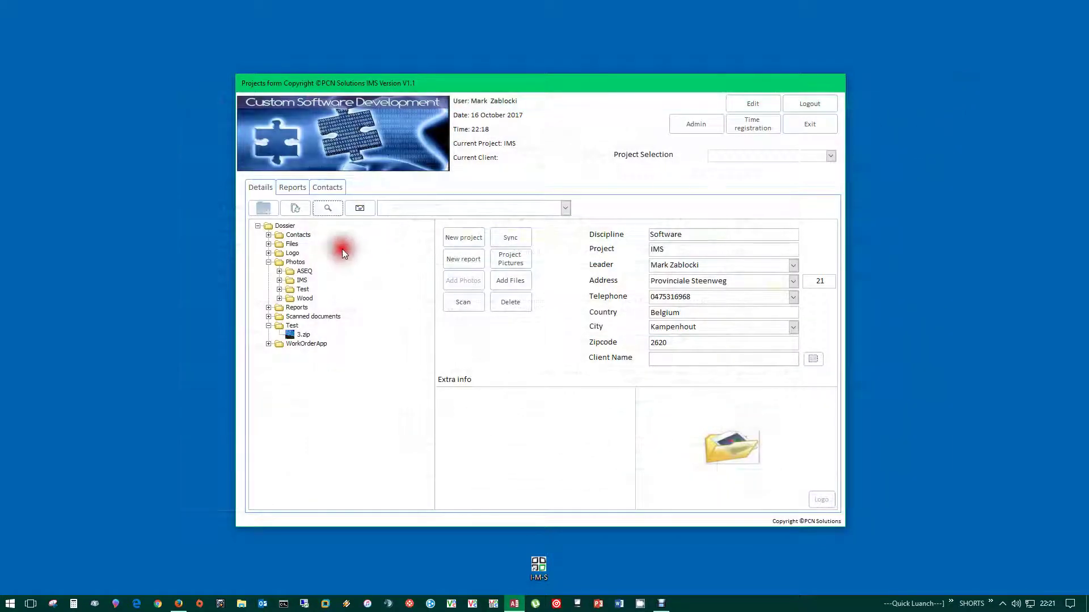
- Collapse the Photos folder and open 3.zip from the Test folder in File Explorer
click(268, 262)
click(302, 298)
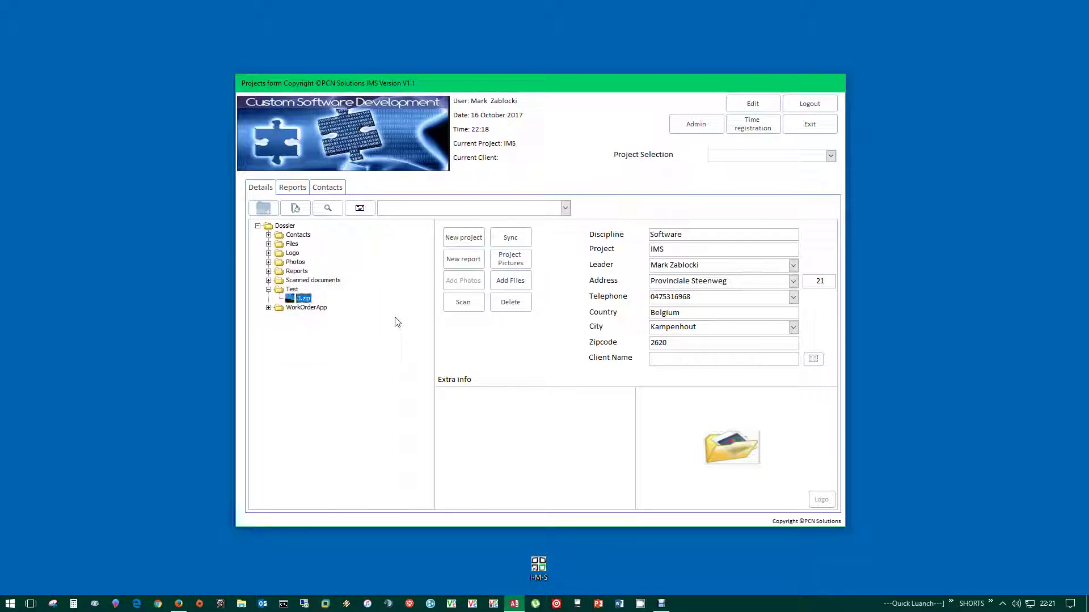
click(395, 315)
click(343, 243)
click(343, 245)
double_click(338, 254)
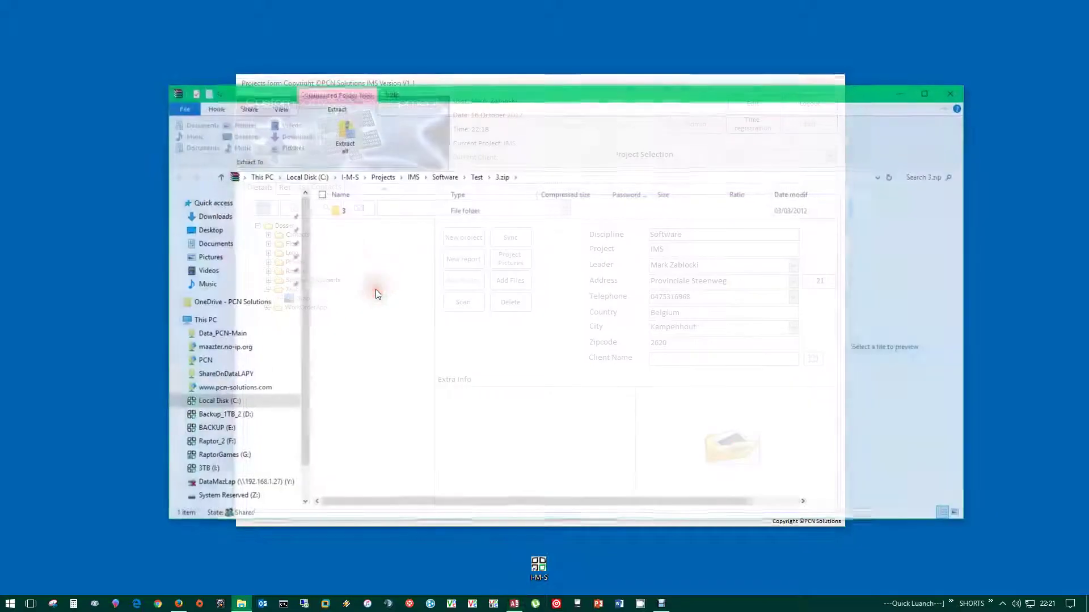
- Browse the archive's folder 3 with Form1.FRM, Project1.vbp and Project1.vbw, then close the window
click(549, 177)
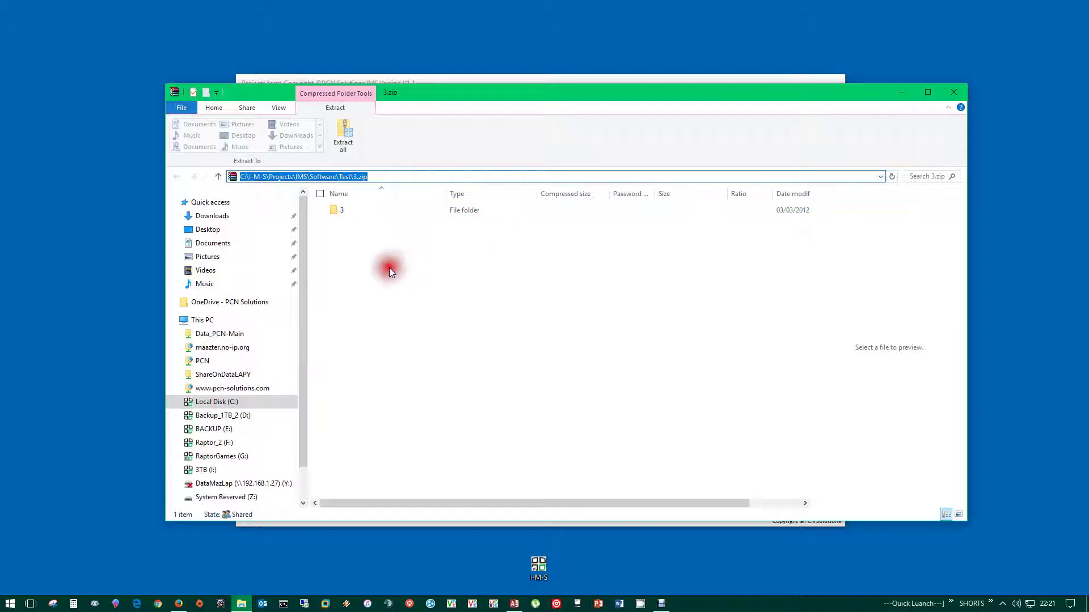
double_click(337, 212)
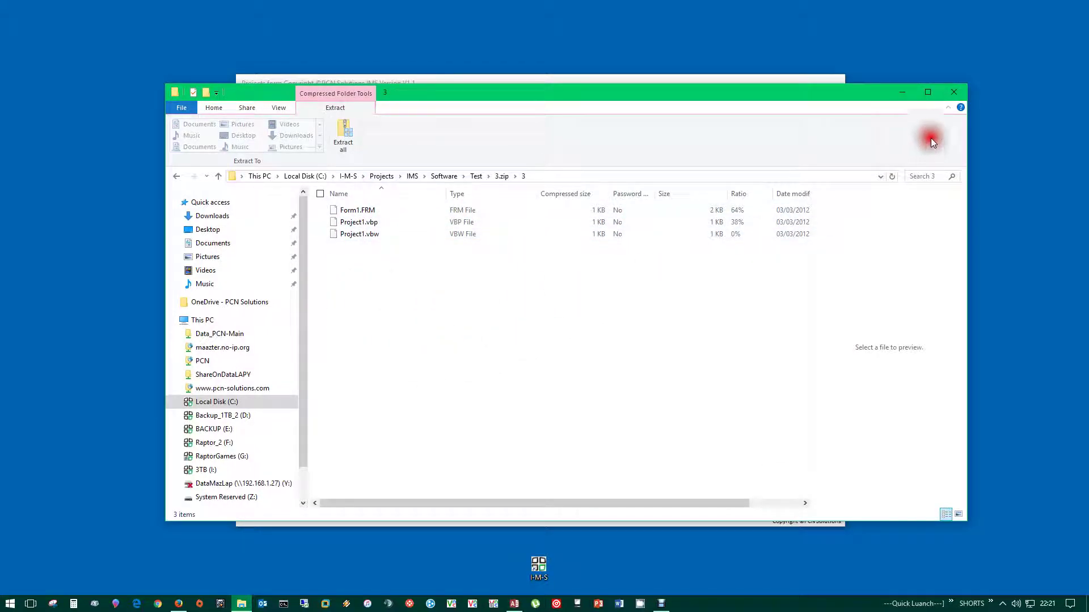
click(953, 92)
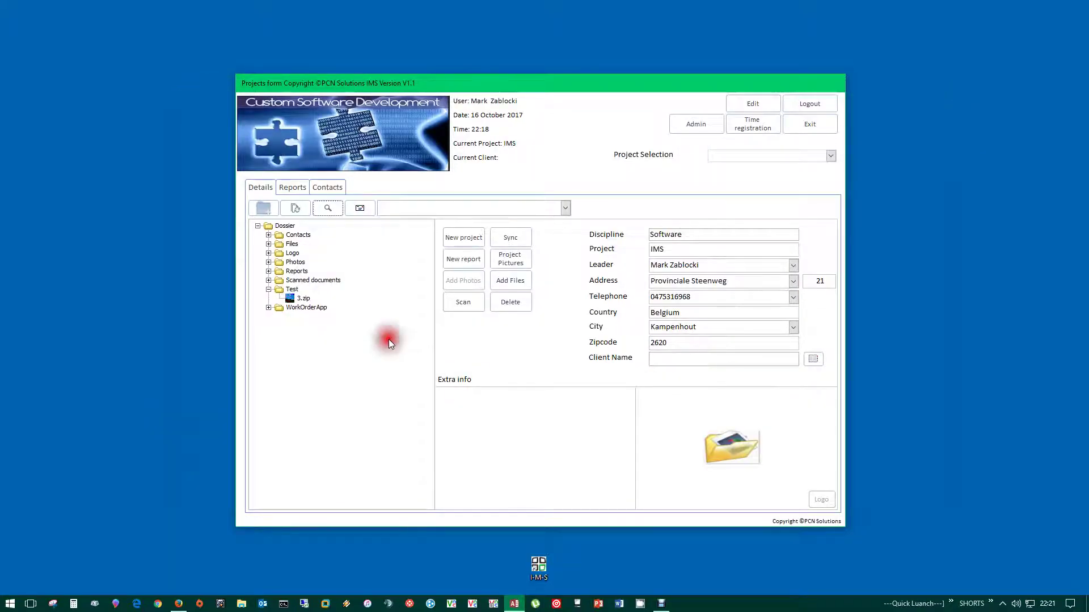
- Collapse Test so the IMS dossier lists only Contacts, Files, Logo, Photos, Reports, Scanned documents, Test, WorkOrderApp
click(268, 290)
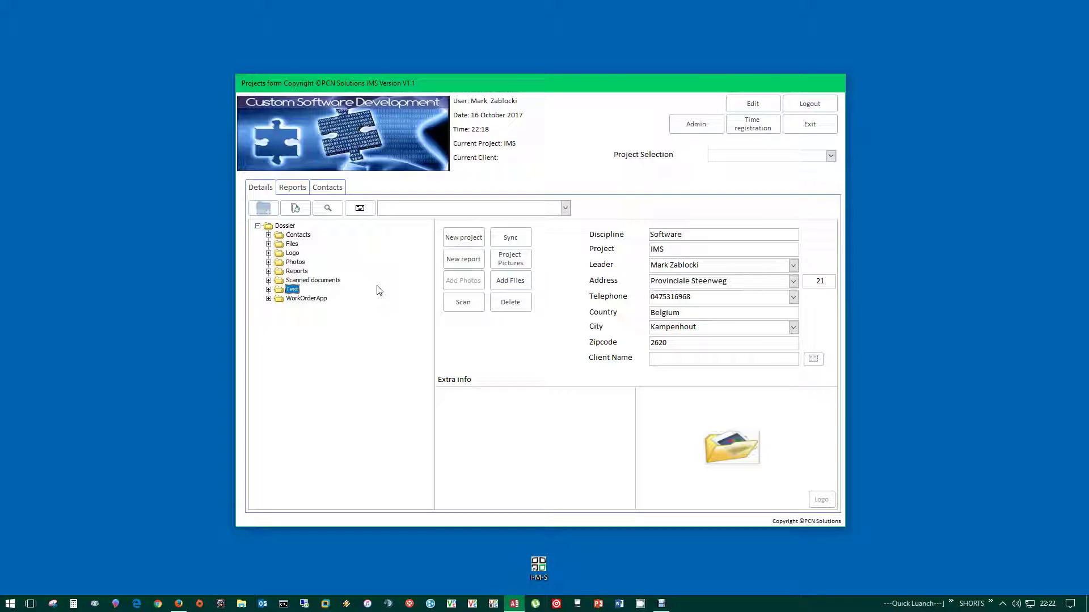
click(527, 324)
click(348, 217)
click(401, 210)
click(360, 210)
- Choose the saved recipient address in the e-mail combo box
click(382, 207)
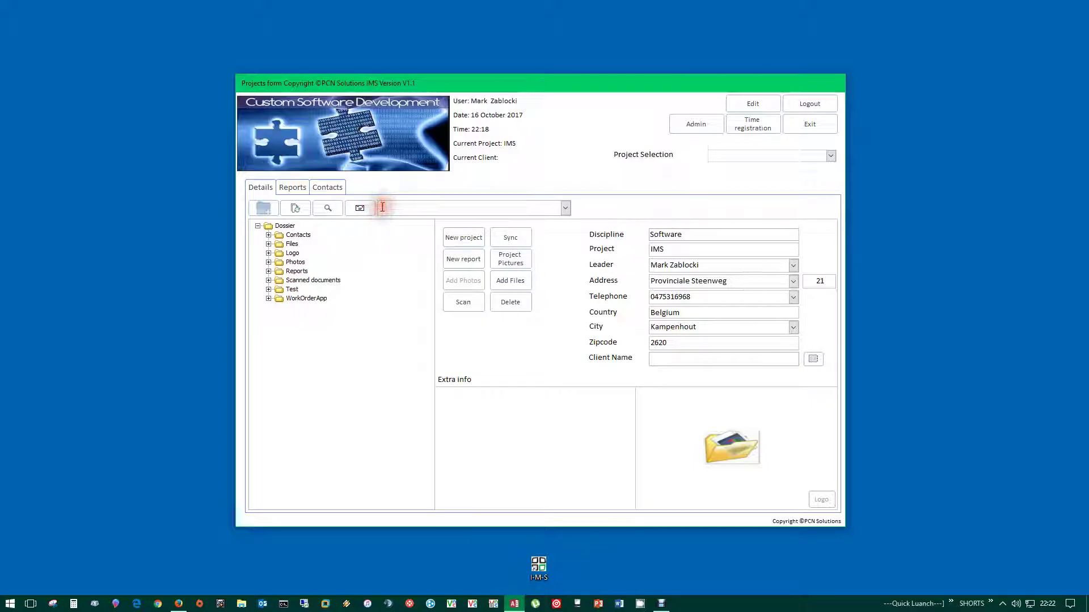
click(566, 208)
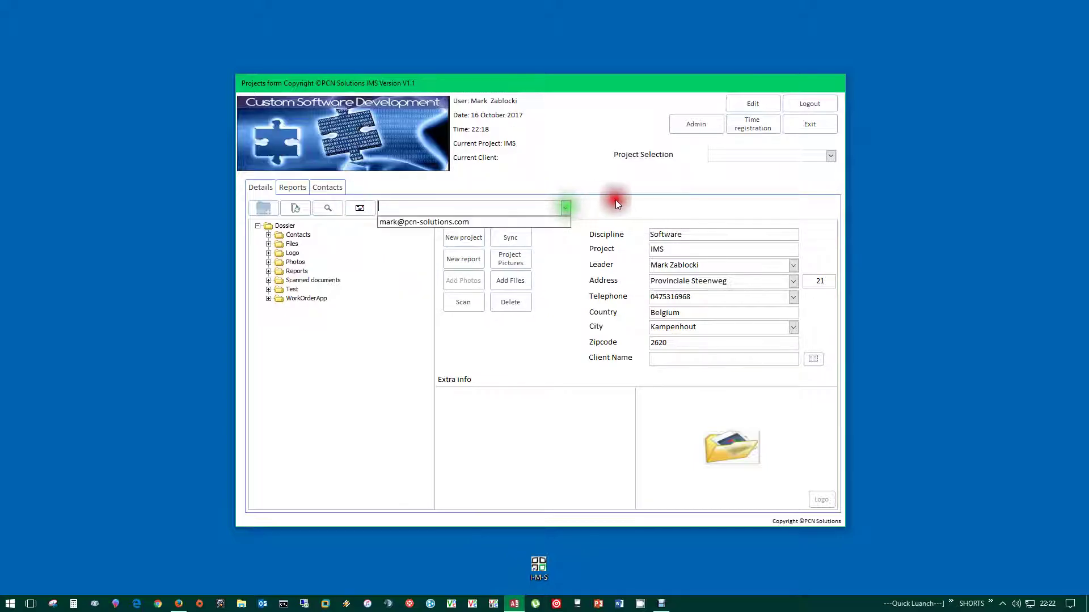
click(446, 222)
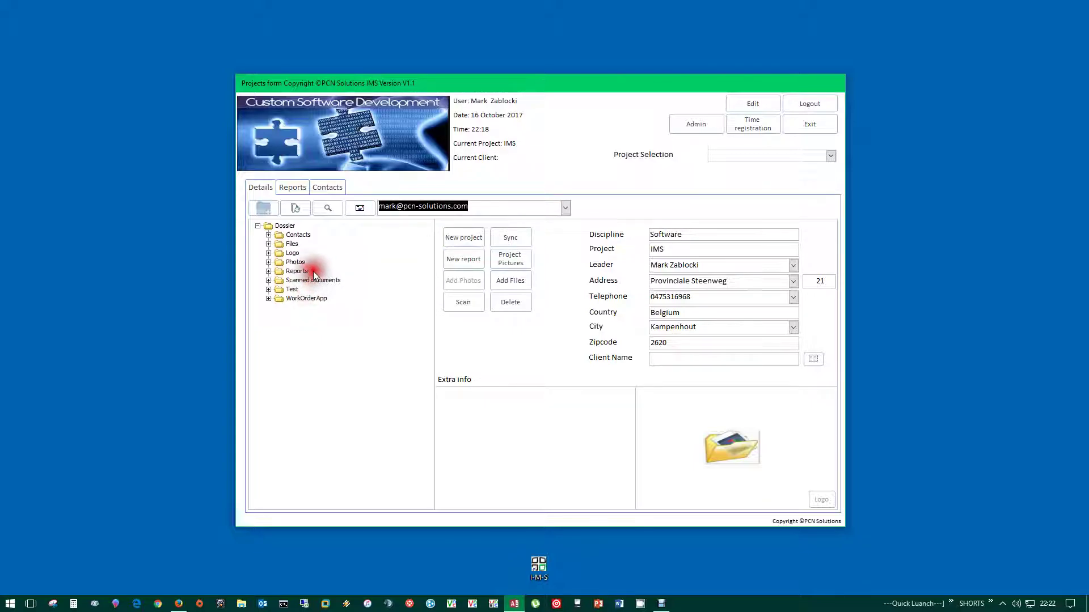
click(270, 289)
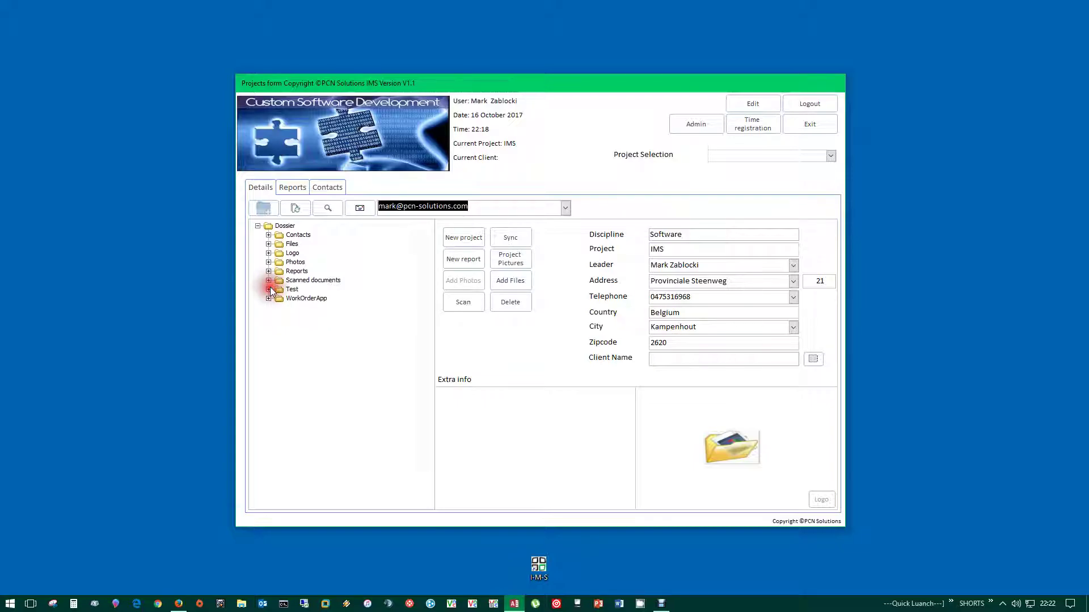
click(271, 287)
click(434, 228)
click(479, 206)
- Expand Files and e-mail 17 05 18 540 PCN Solutions.pdf
click(269, 244)
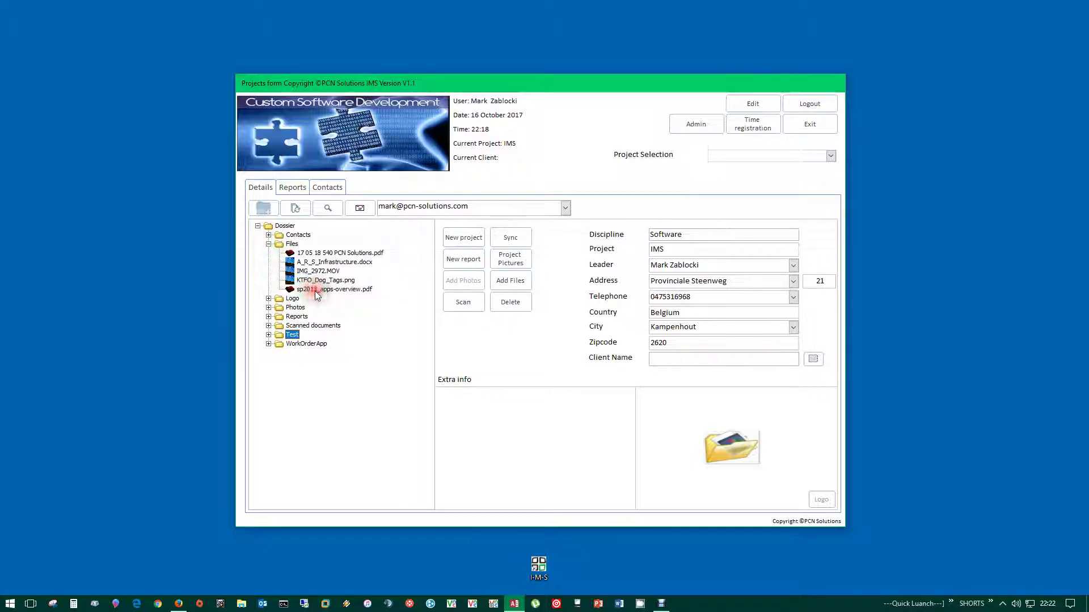
click(316, 254)
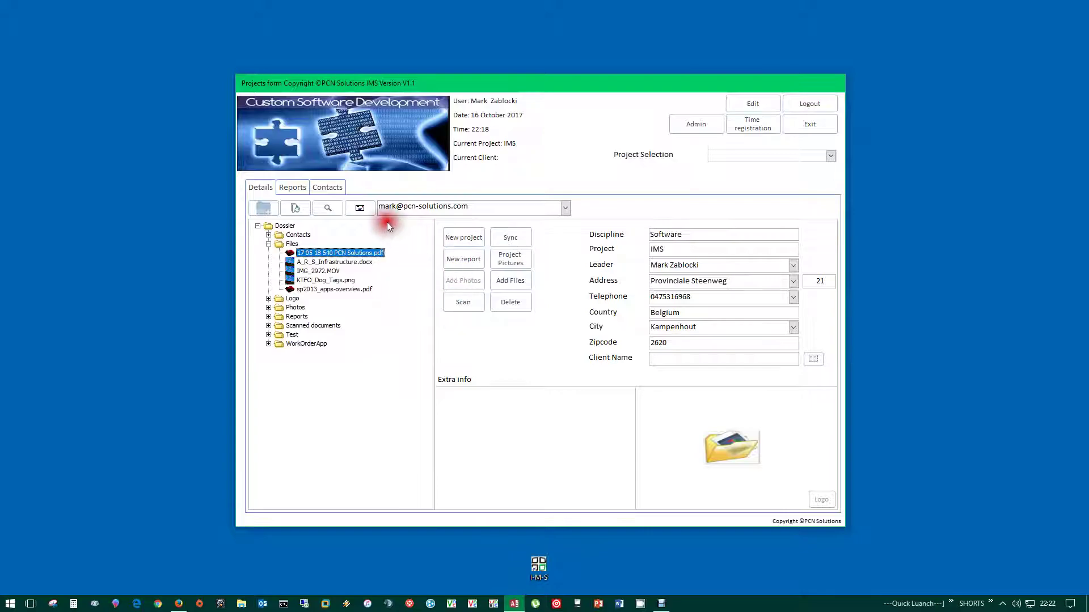
click(360, 209)
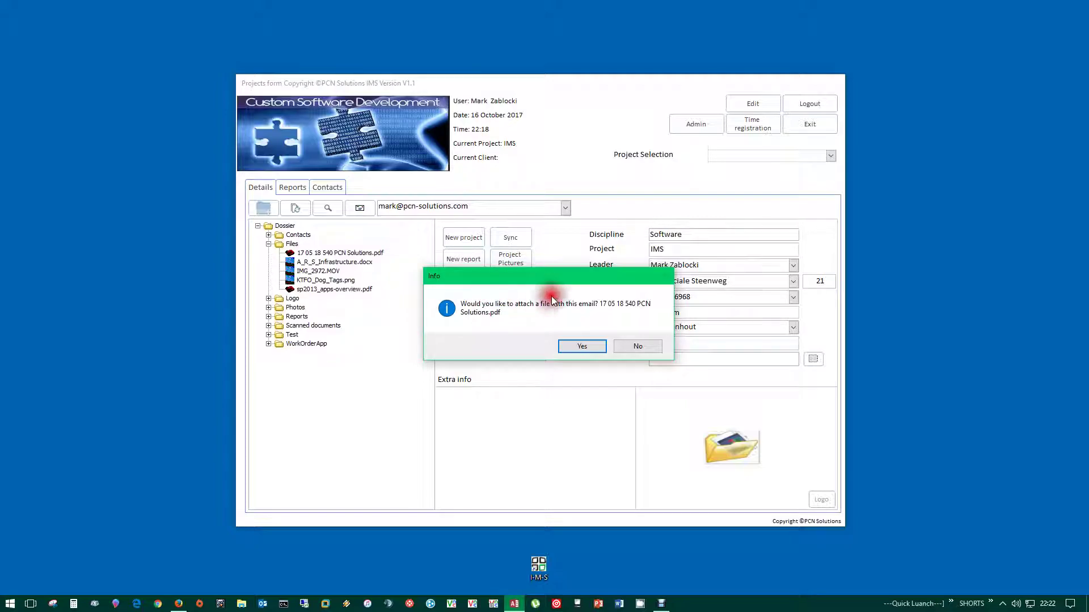
- Accept attaching the PDF to a new e-mail and reposition the message window
click(583, 346)
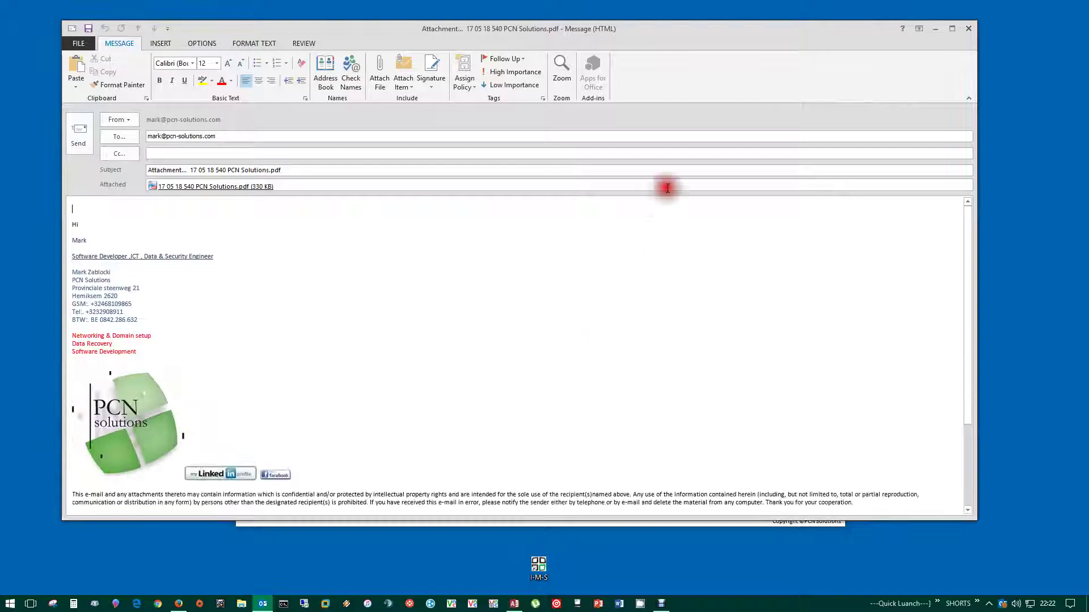
drag(365, 29, 410, 33)
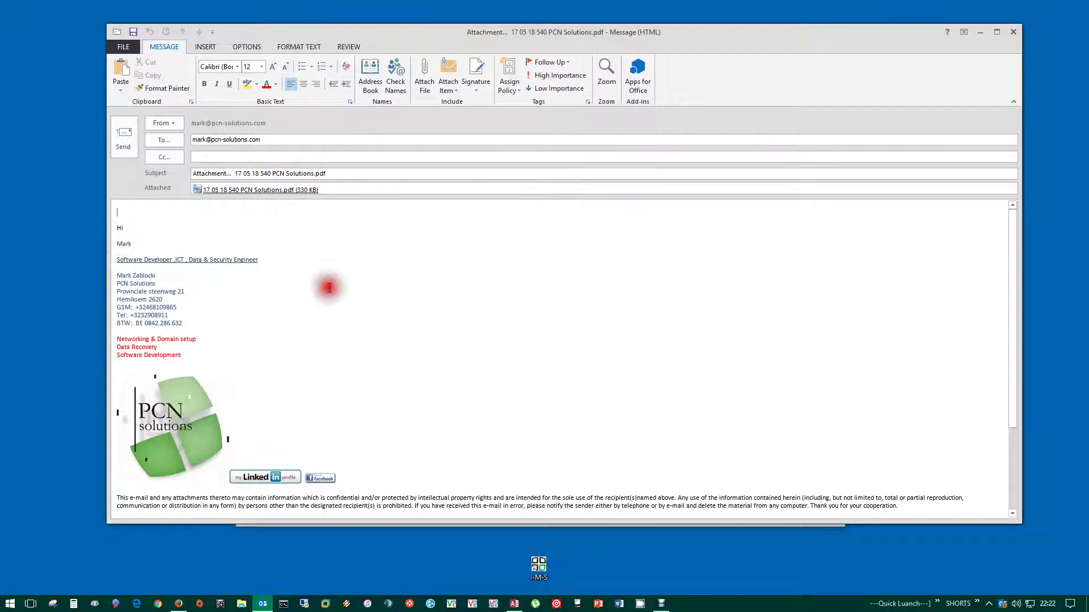
drag(334, 33, 359, 32)
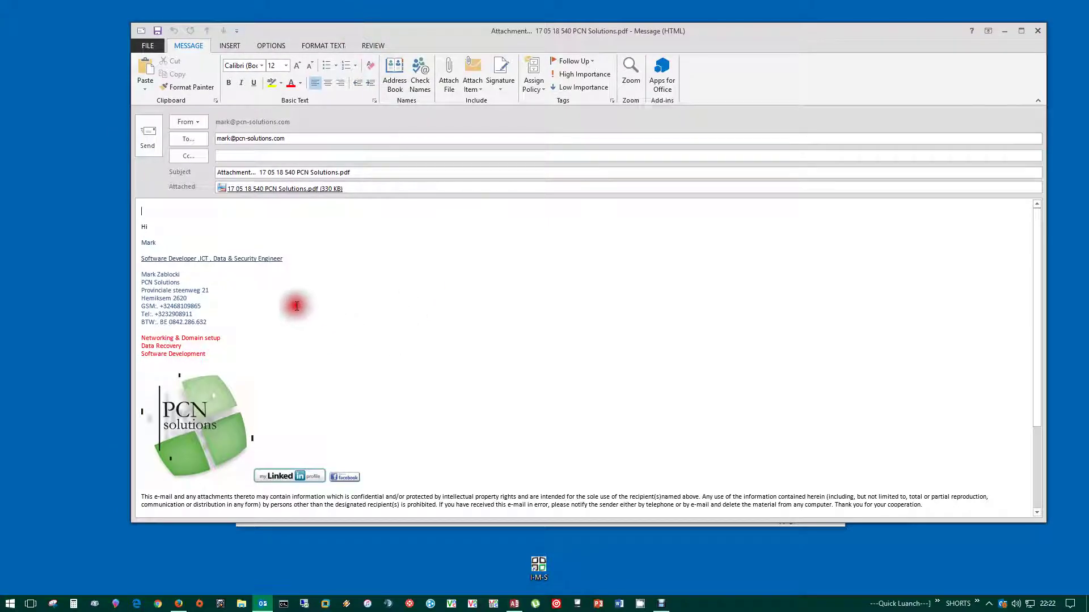
- Inspect the draft's body text, attached PDF and subject line
click(158, 227)
click(142, 216)
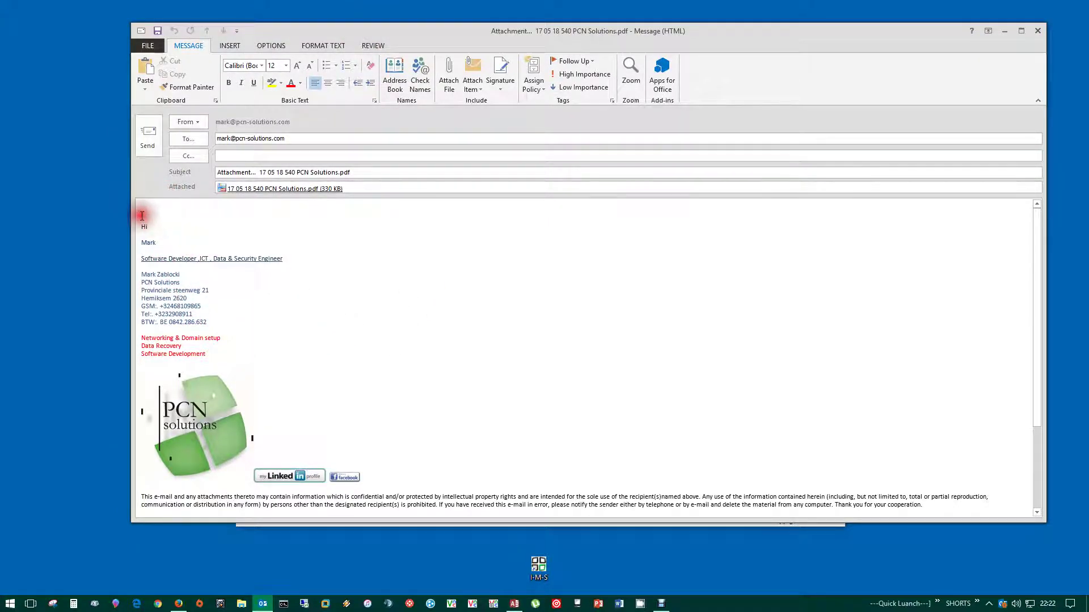
click(143, 212)
drag(363, 190, 232, 188)
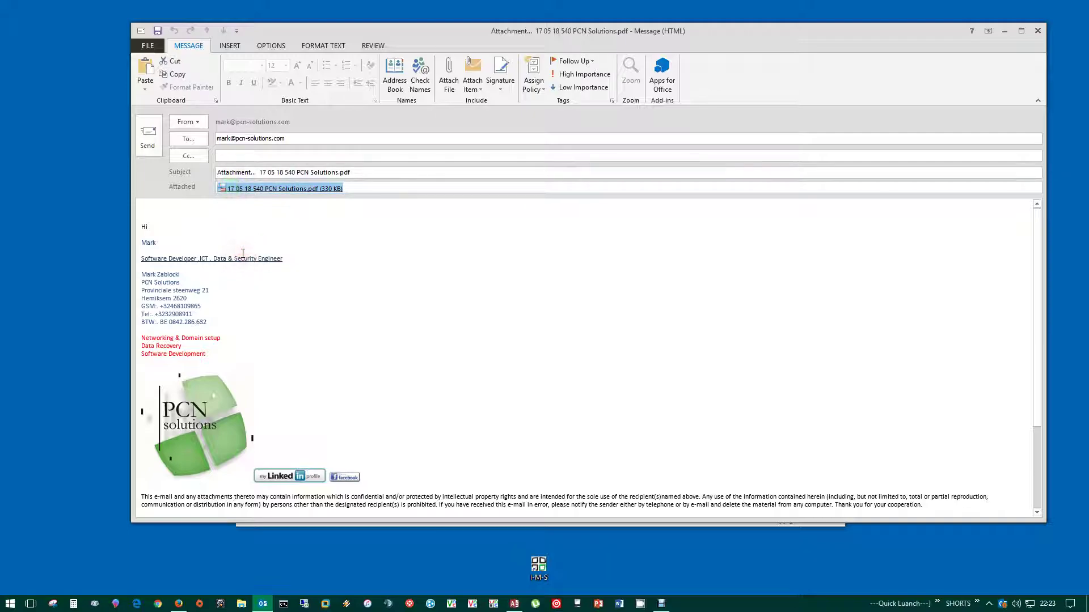
drag(291, 172, 334, 172)
drag(260, 173, 232, 172)
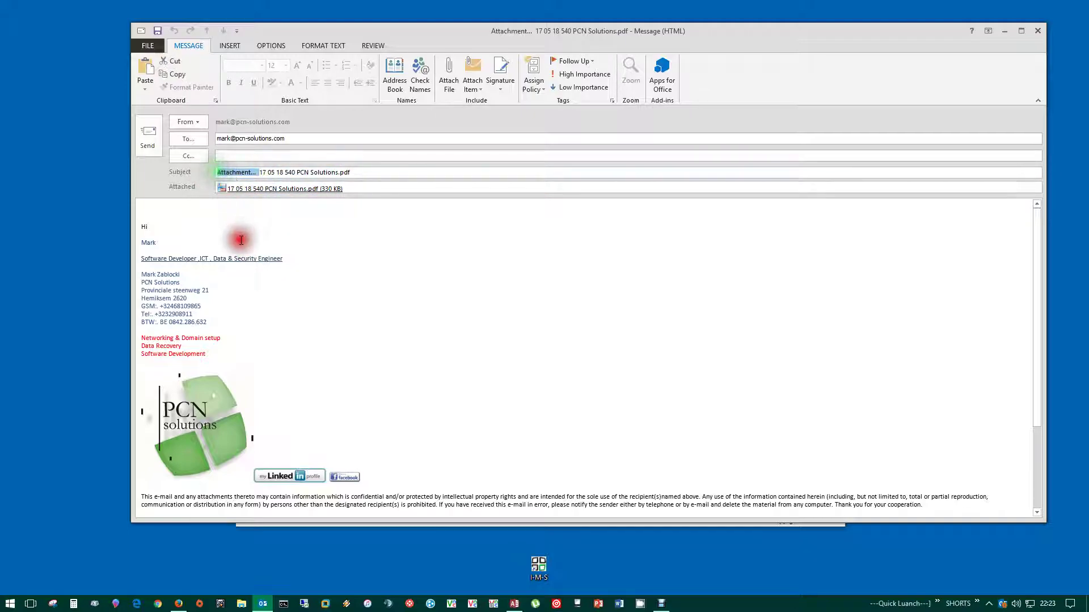
click(844, 78)
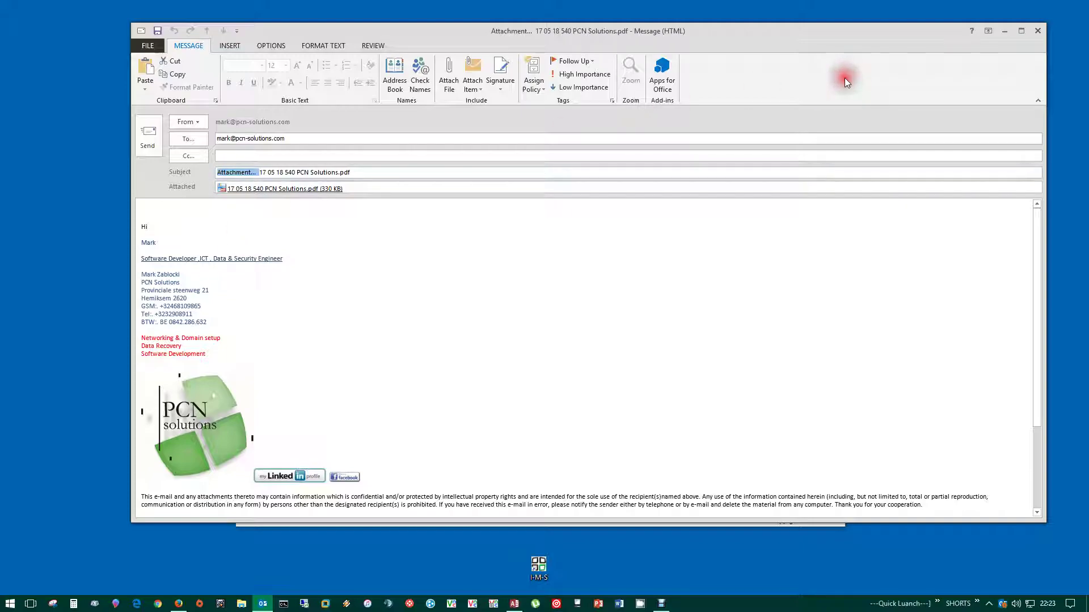
- Close the draft message without saving changes
click(1038, 32)
click(548, 335)
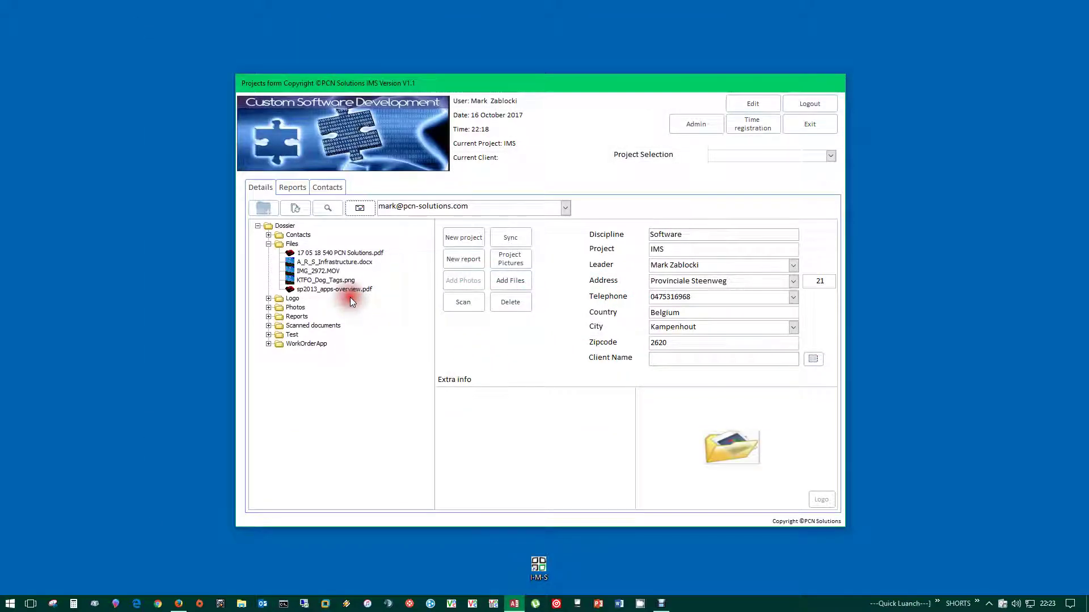
click(266, 245)
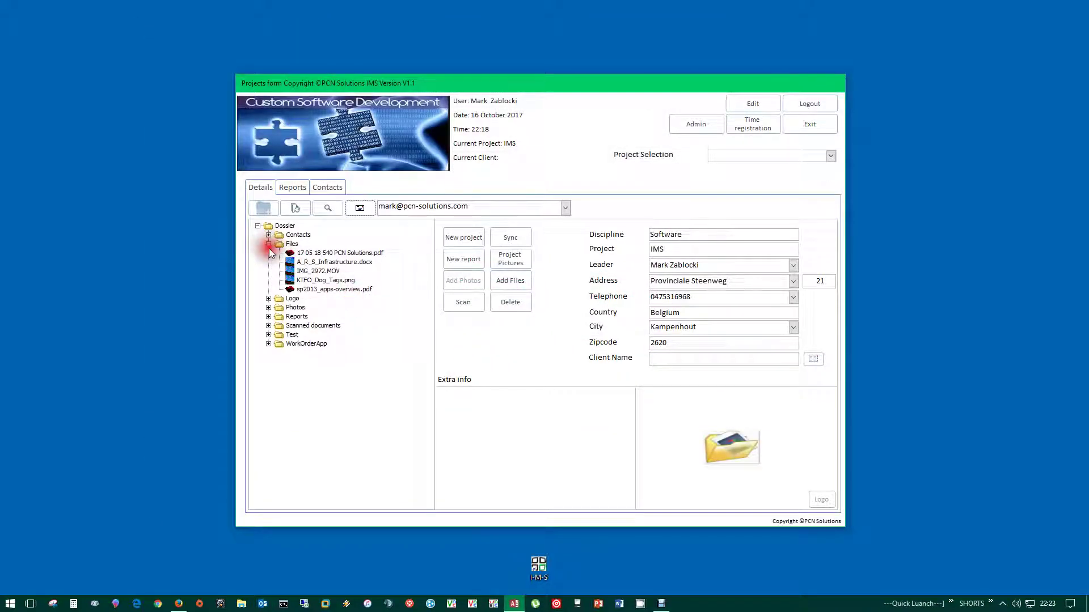
- Collapse the Files folder and check the recipient e-mail address field
click(266, 244)
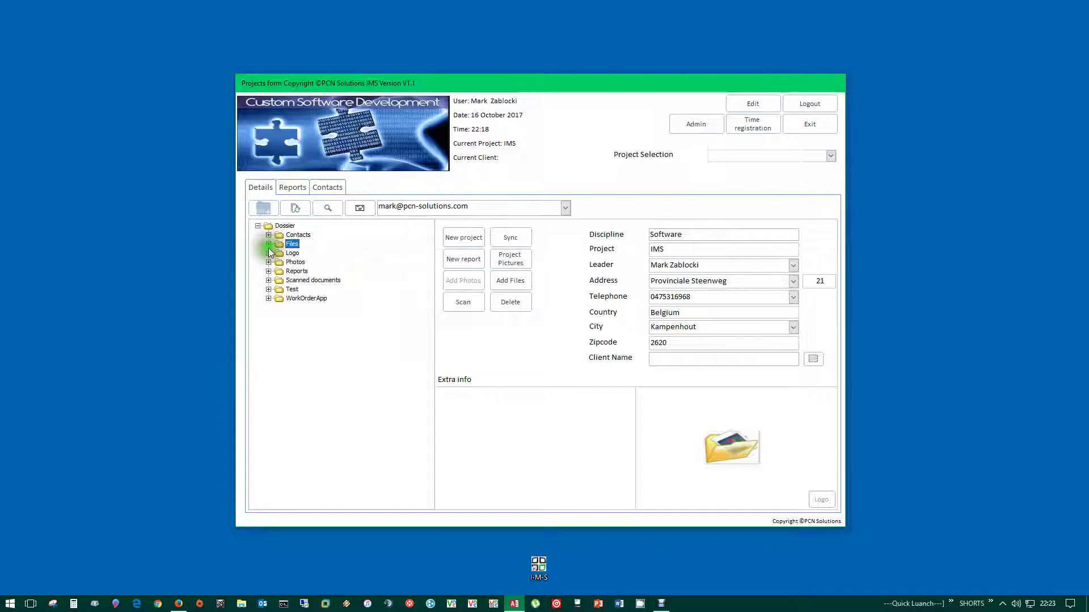
double_click(382, 207)
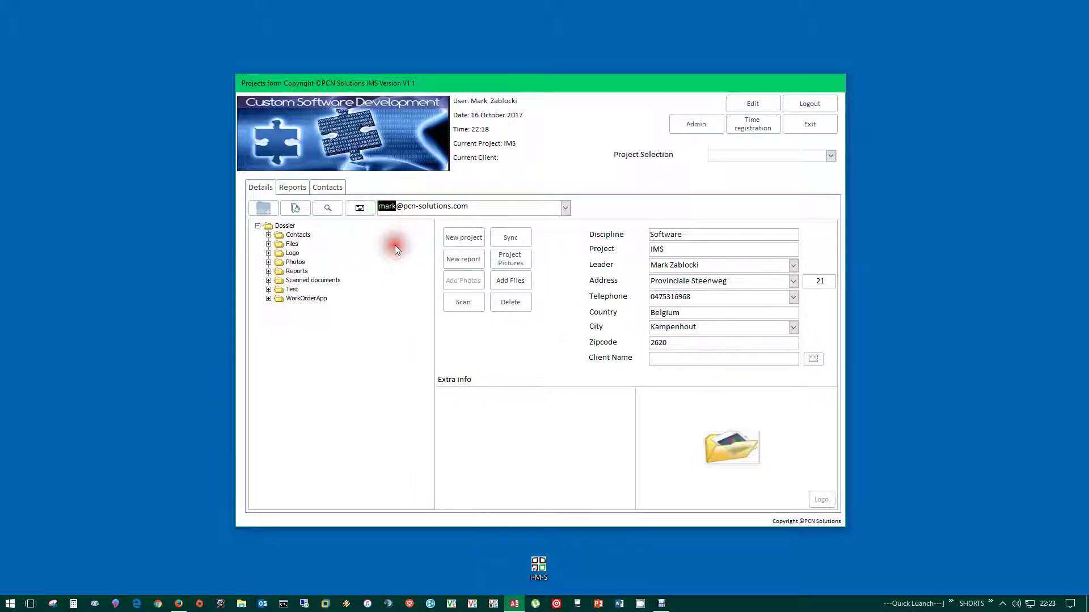
click(482, 209)
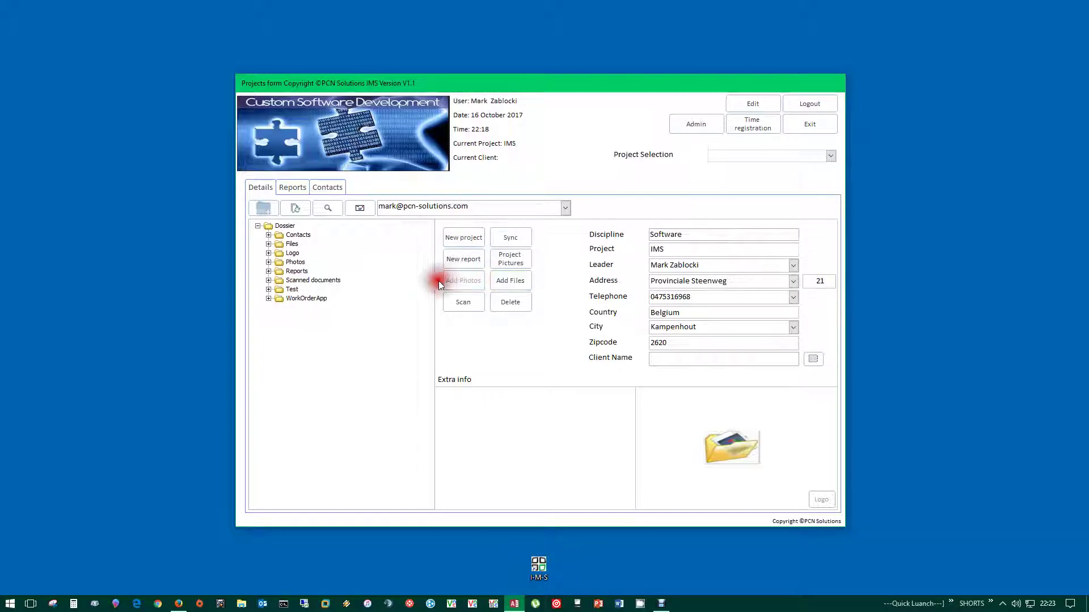
click(466, 310)
- Expand Scanned documents to view its files, then collapse it again
click(299, 280)
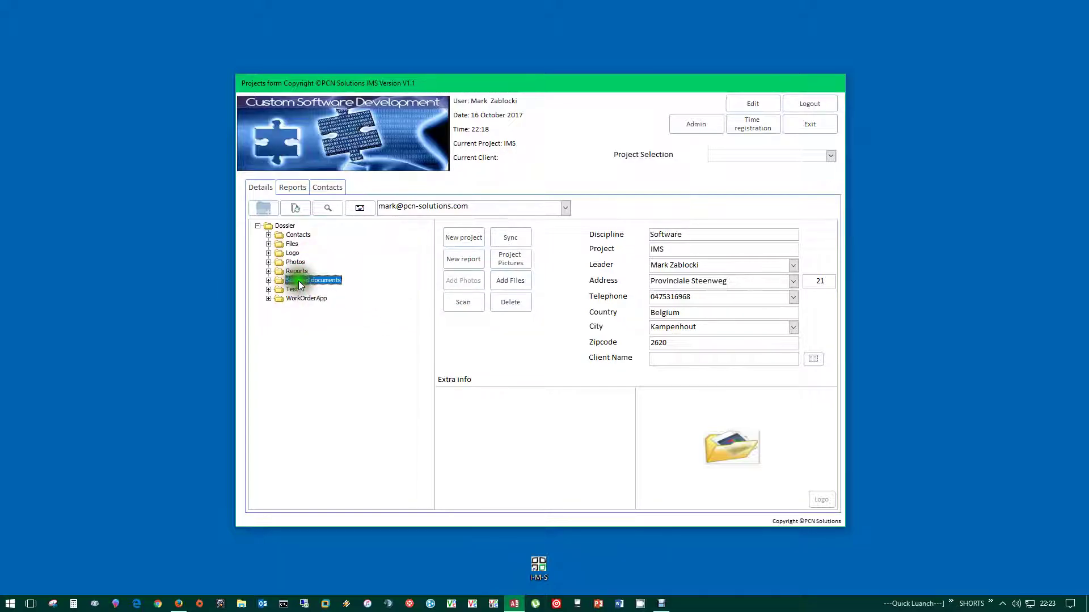
click(269, 281)
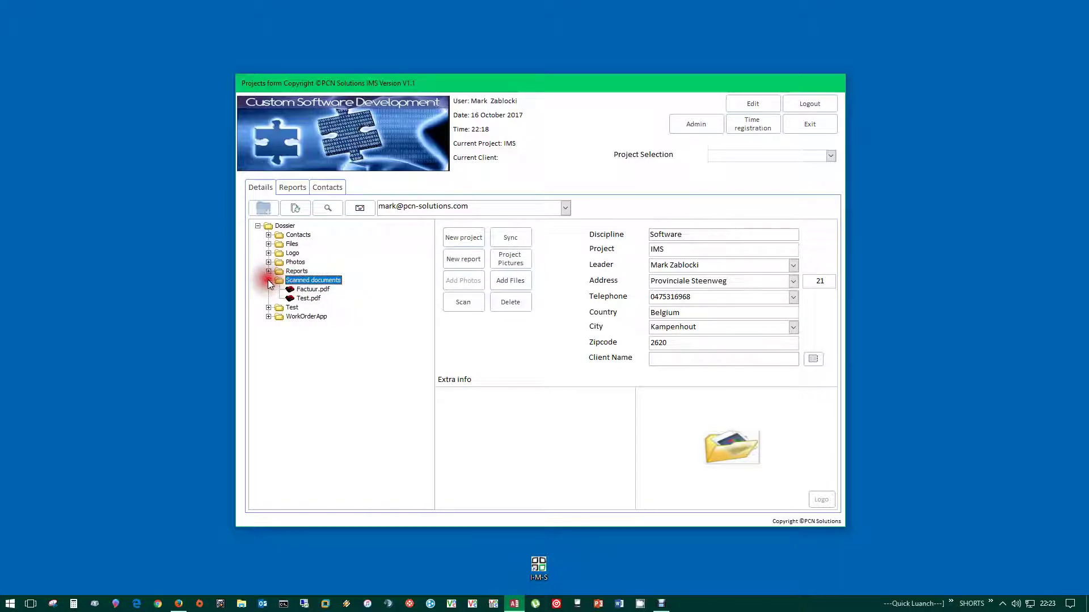
click(268, 281)
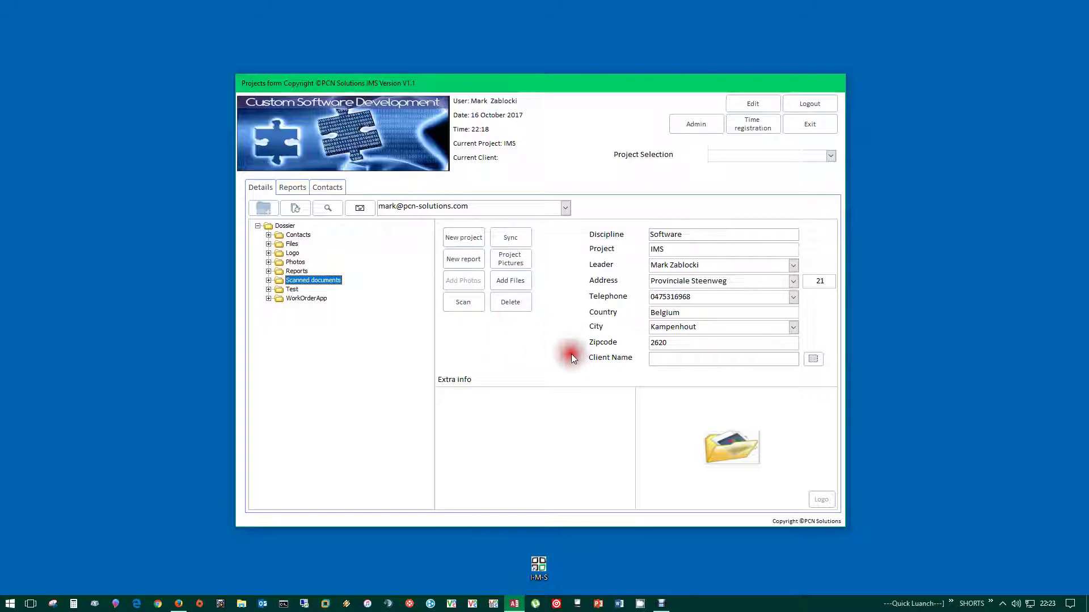
click(502, 237)
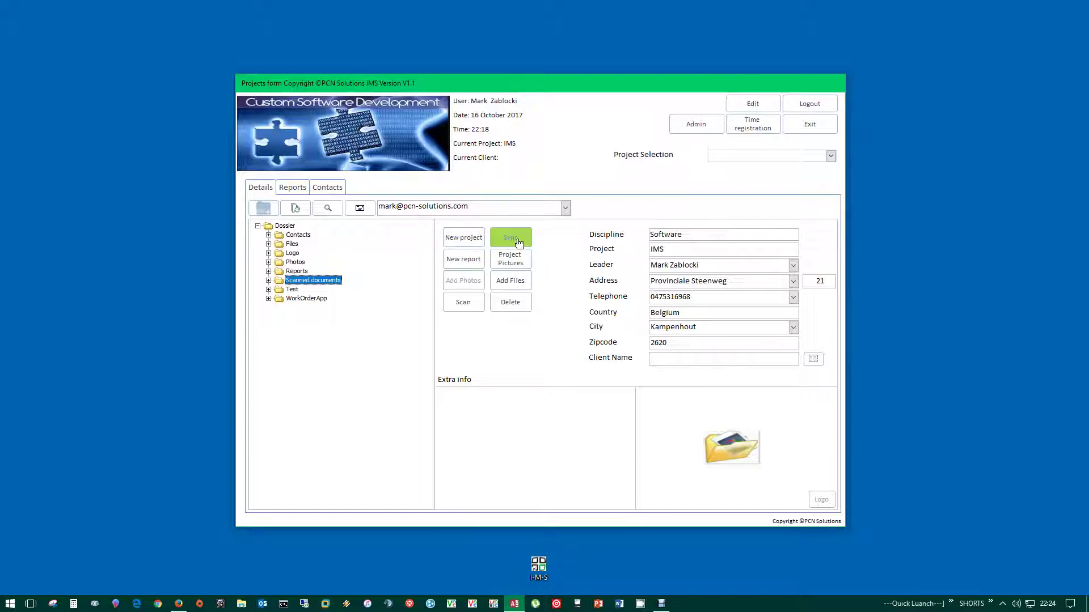
click(518, 242)
click(512, 241)
click(513, 241)
click(527, 240)
click(520, 262)
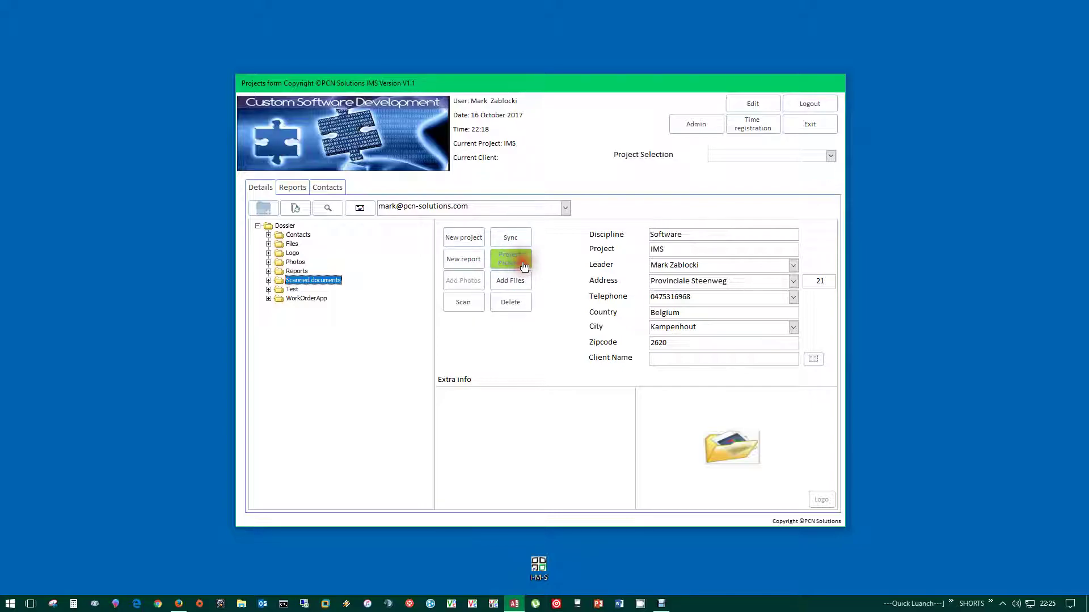
click(541, 269)
click(467, 281)
click(499, 256)
click(512, 257)
click(515, 281)
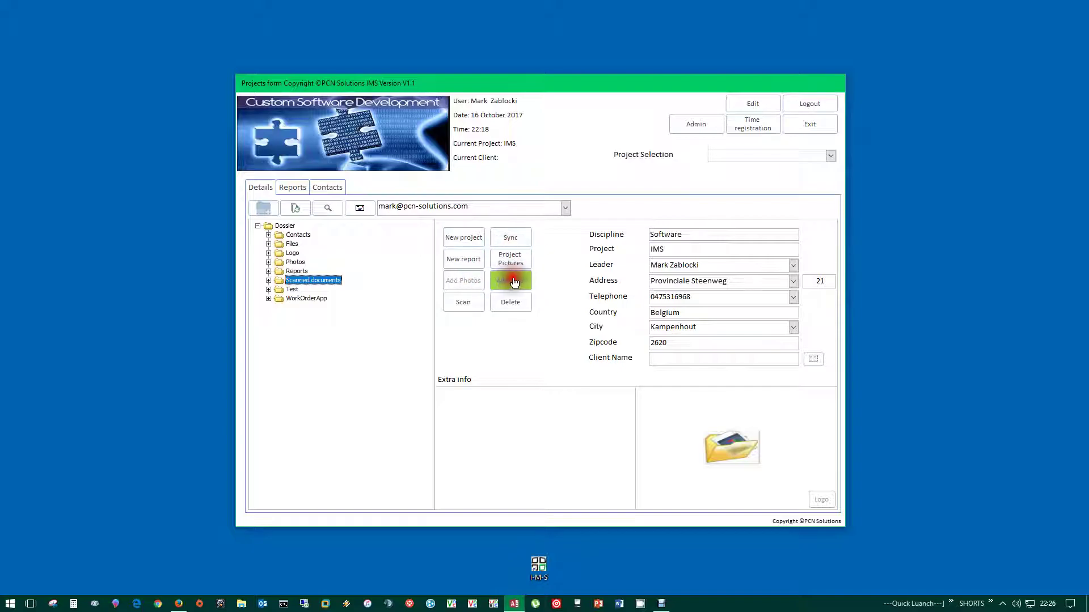
click(483, 295)
- Switch the Projects form into edit mode to show required, optional and locked field colours
click(744, 107)
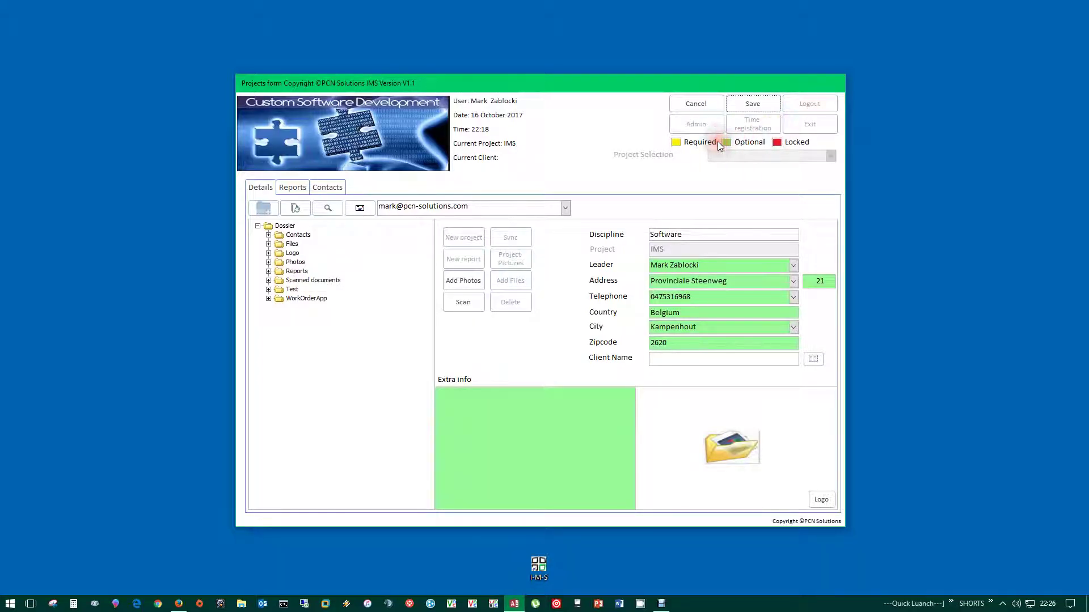
click(621, 346)
- Add photos into a new Test1 folder created under the project directory
click(470, 283)
drag(476, 286, 452, 328)
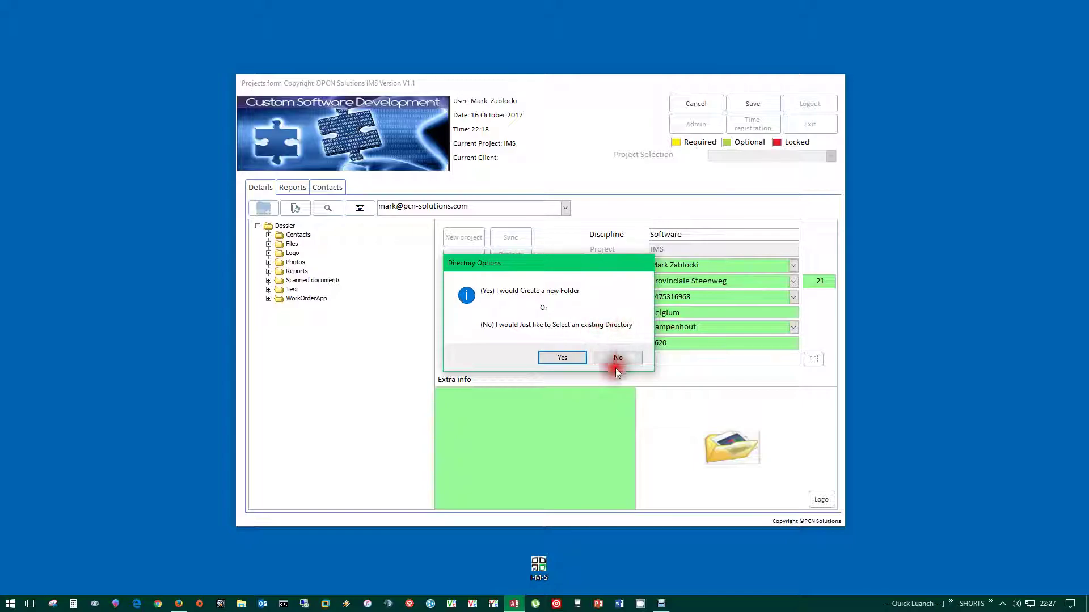
click(560, 361)
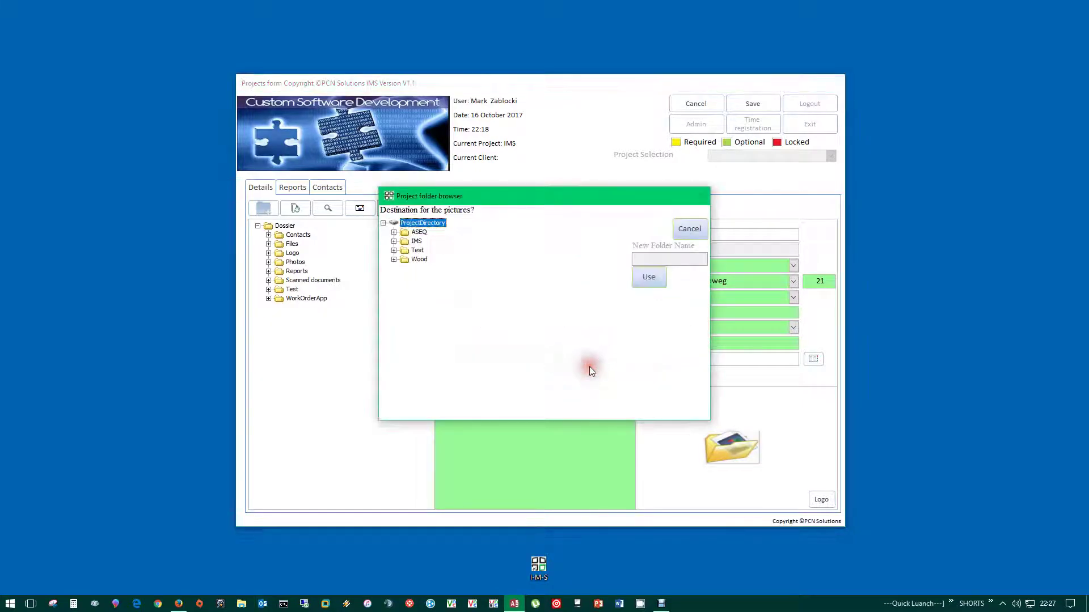
click(414, 249)
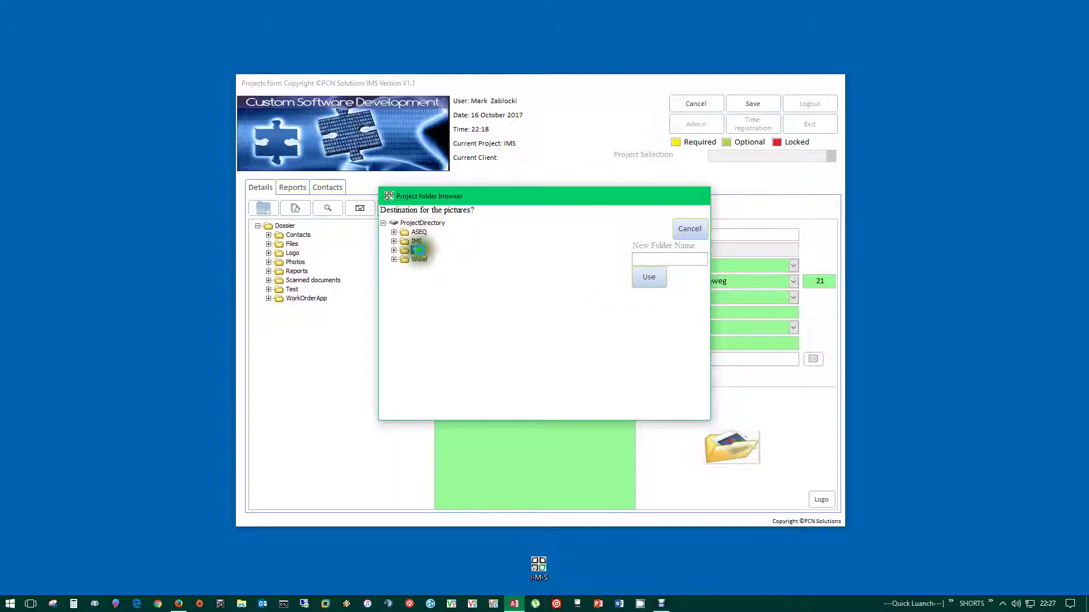
click(408, 223)
click(654, 258)
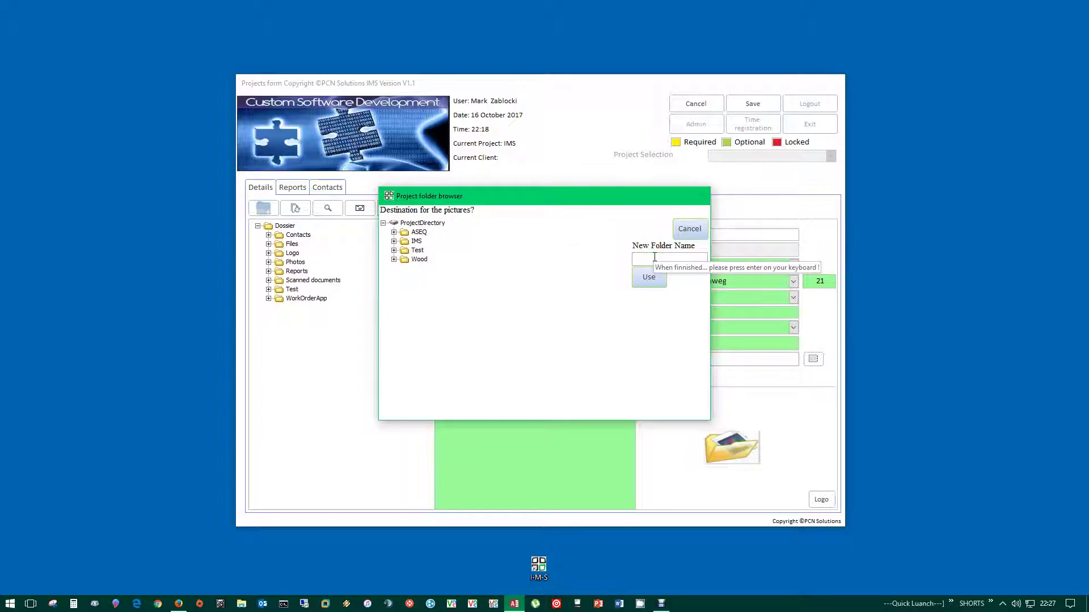
text(Test1)
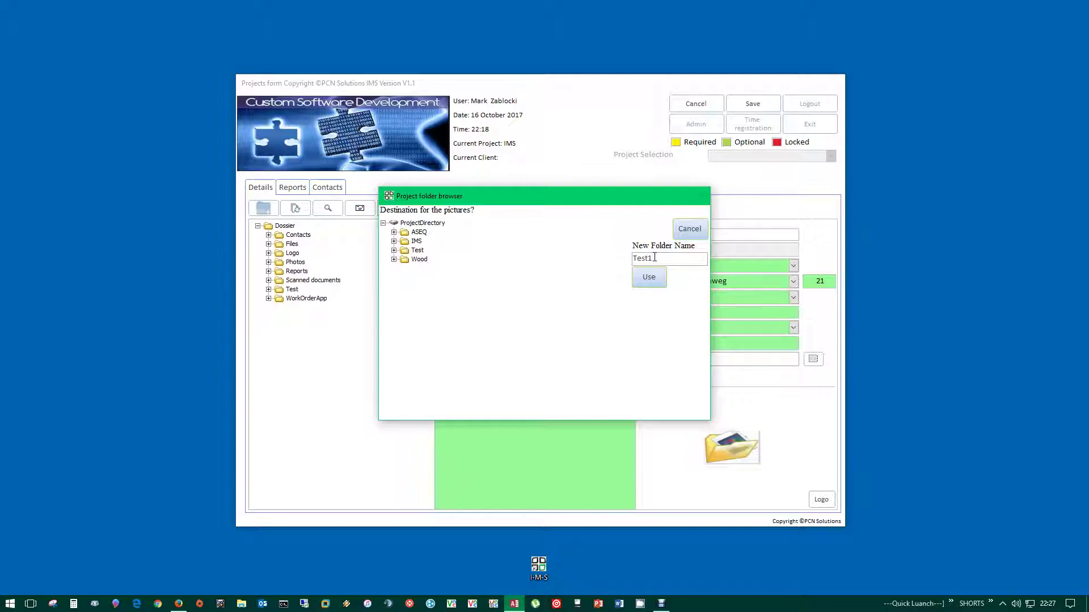
click(648, 277)
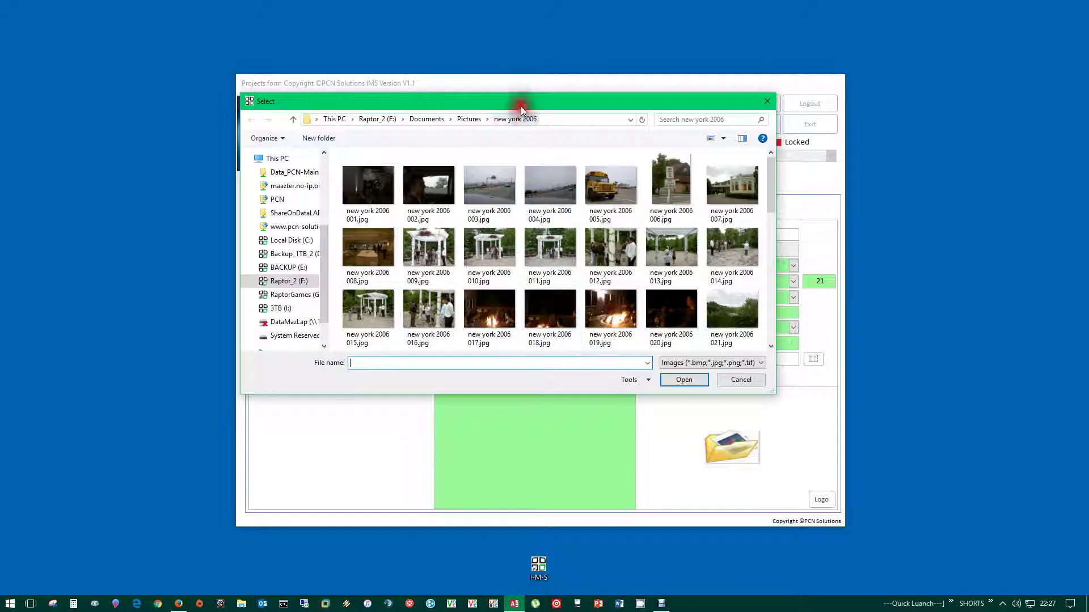
- Select the new york 2006 photos 036 to 042 and add them to the project
drag(509, 100, 573, 97)
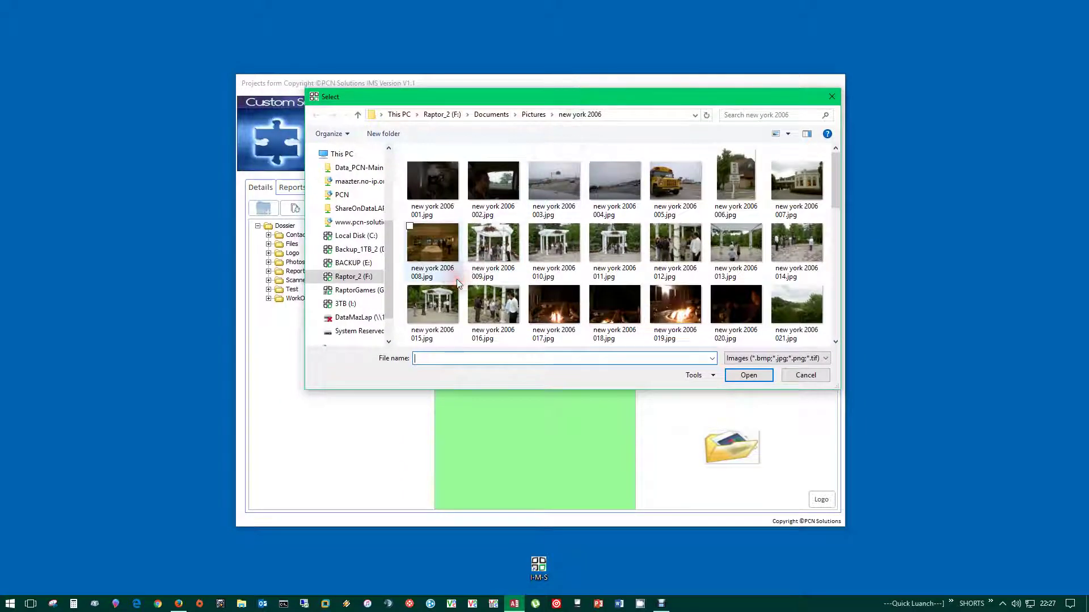
drag(833, 189, 829, 264)
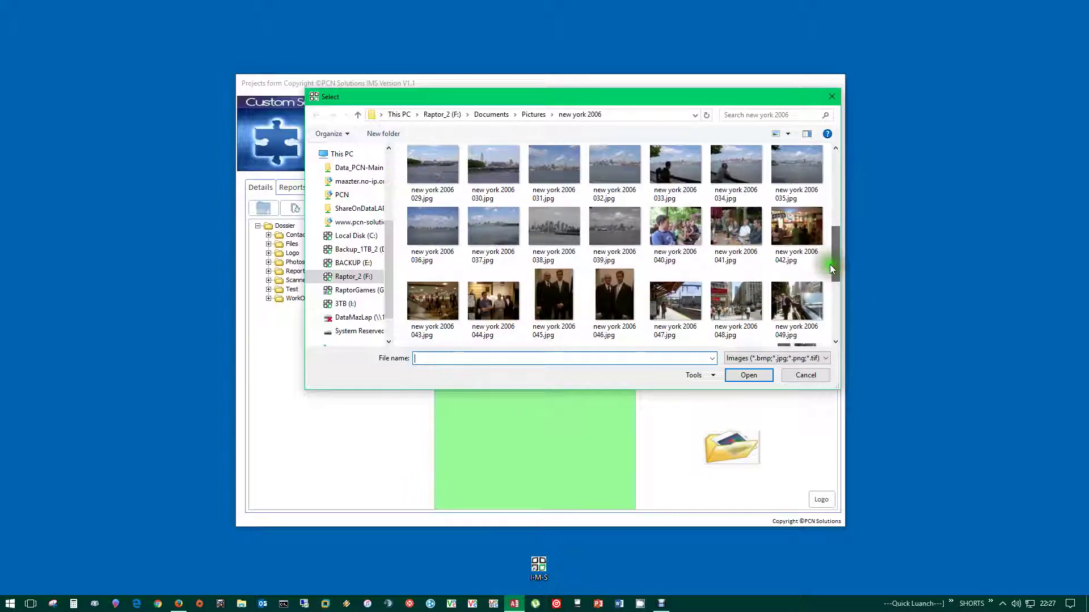
drag(401, 225, 806, 234)
click(771, 374)
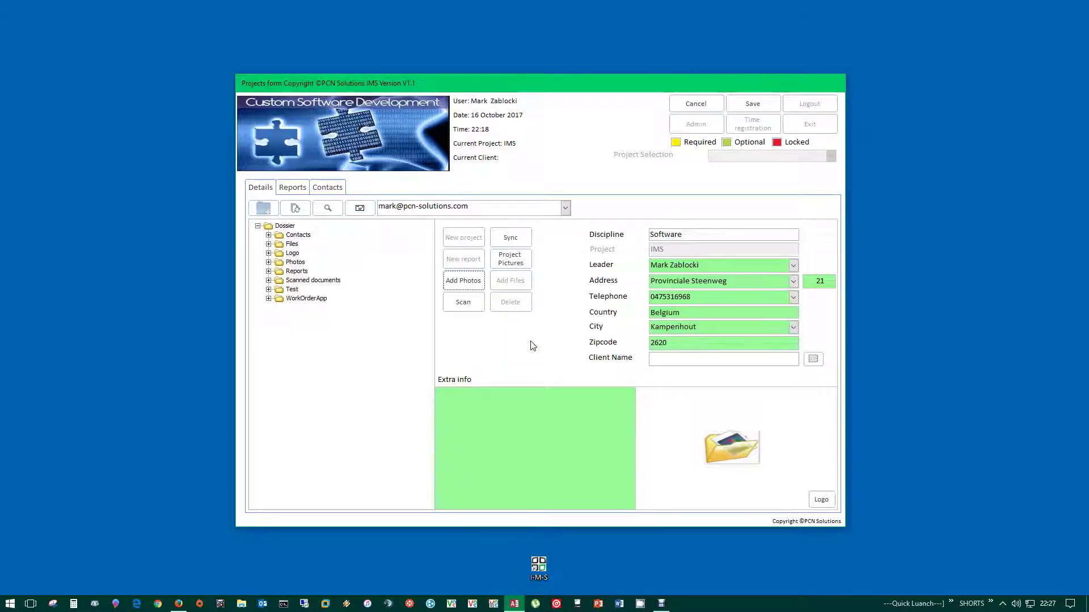
- Open the Project Pictures photo library
click(504, 258)
click(515, 266)
click(514, 266)
click(504, 262)
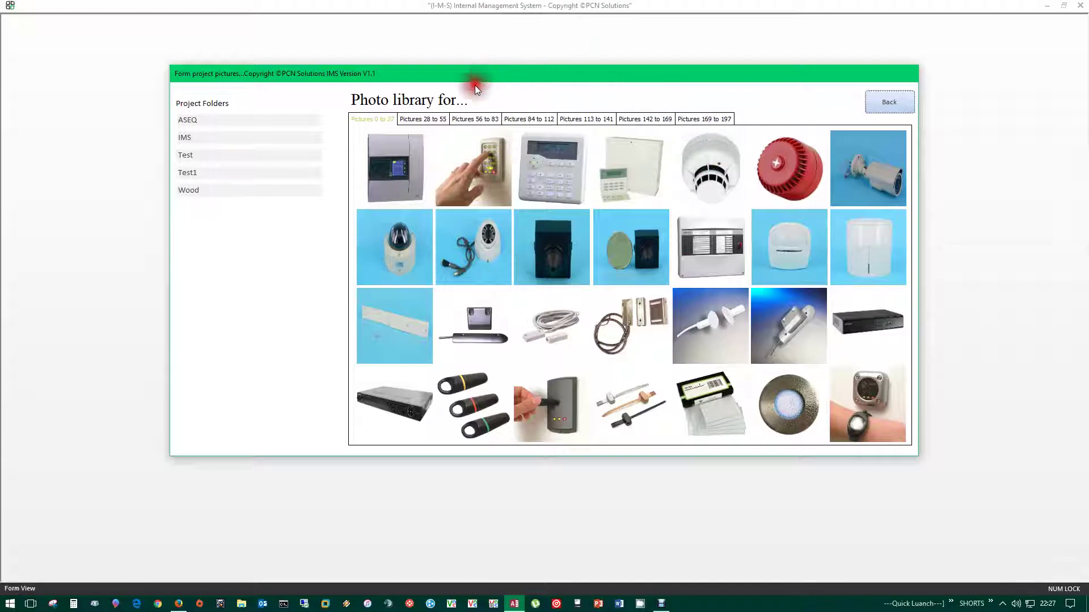
- Page through the picture tabs from 28–55 up to 169–197 and back to 0–27
click(426, 119)
click(465, 118)
click(519, 118)
click(593, 119)
click(645, 120)
click(707, 122)
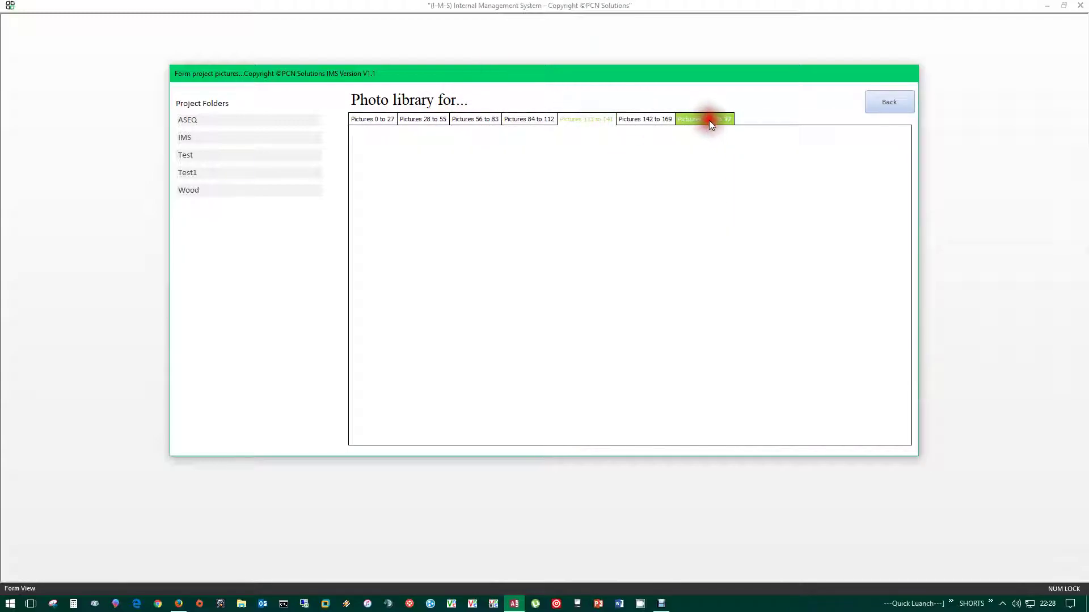
click(663, 119)
click(525, 119)
click(478, 118)
click(442, 118)
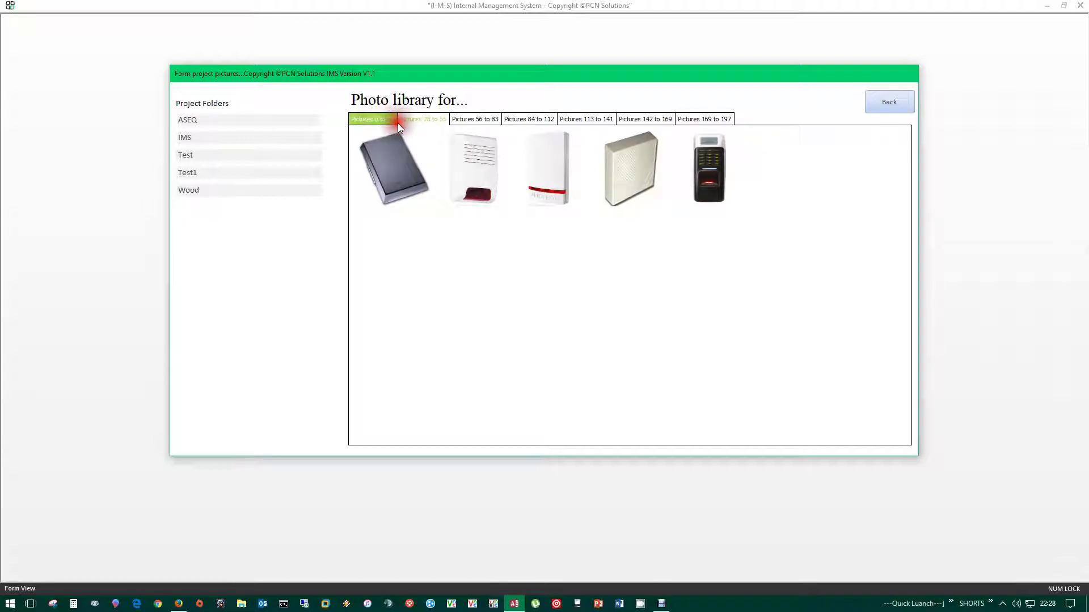
click(369, 120)
- Browse the ASEQ, IMS, Test and Wood folders, ending on the Test1 folder
click(210, 116)
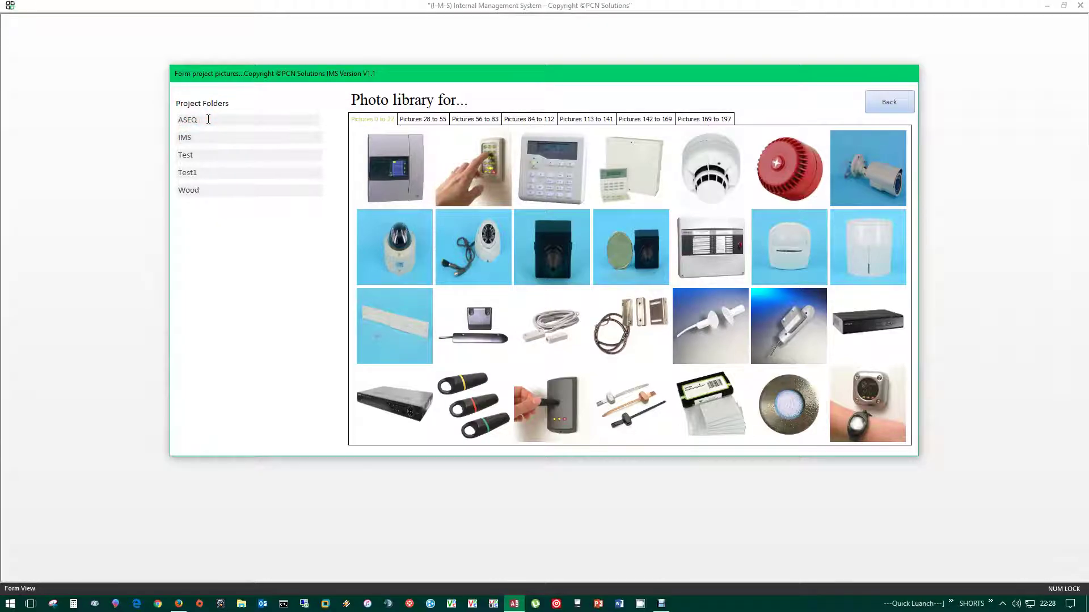
click(202, 121)
click(222, 105)
click(206, 121)
click(206, 137)
click(209, 154)
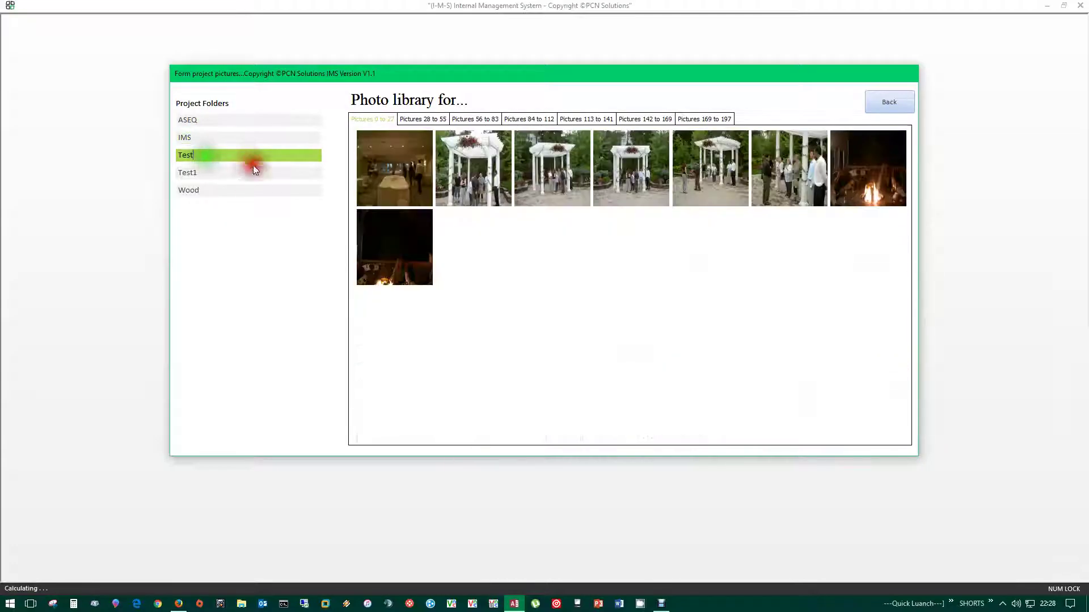
click(218, 191)
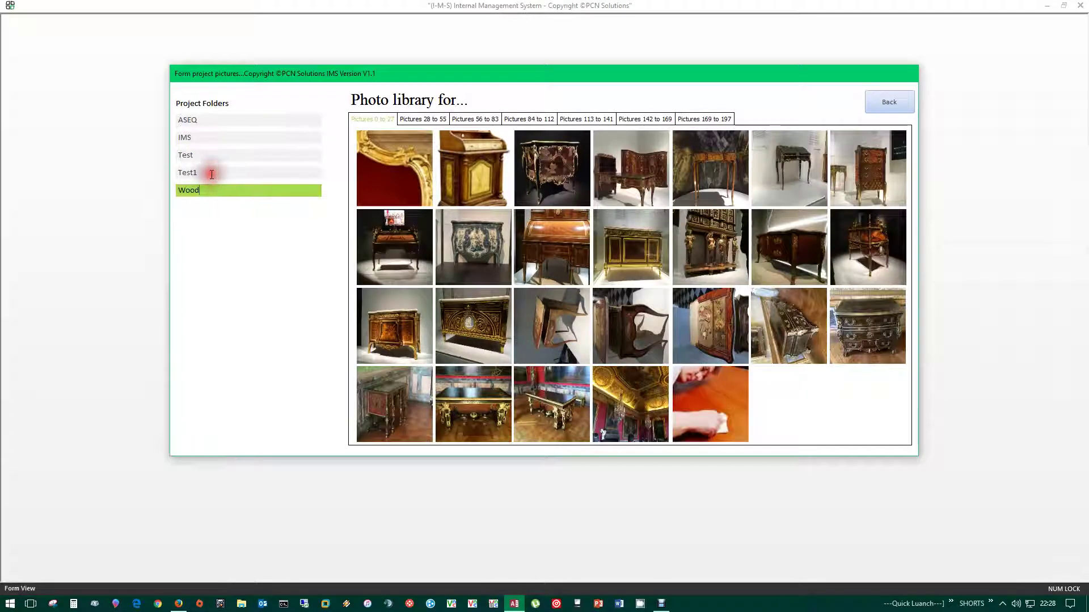
click(200, 172)
- Show Test1's Pictures 142 to 169 page and choose editing the first photo
click(624, 122)
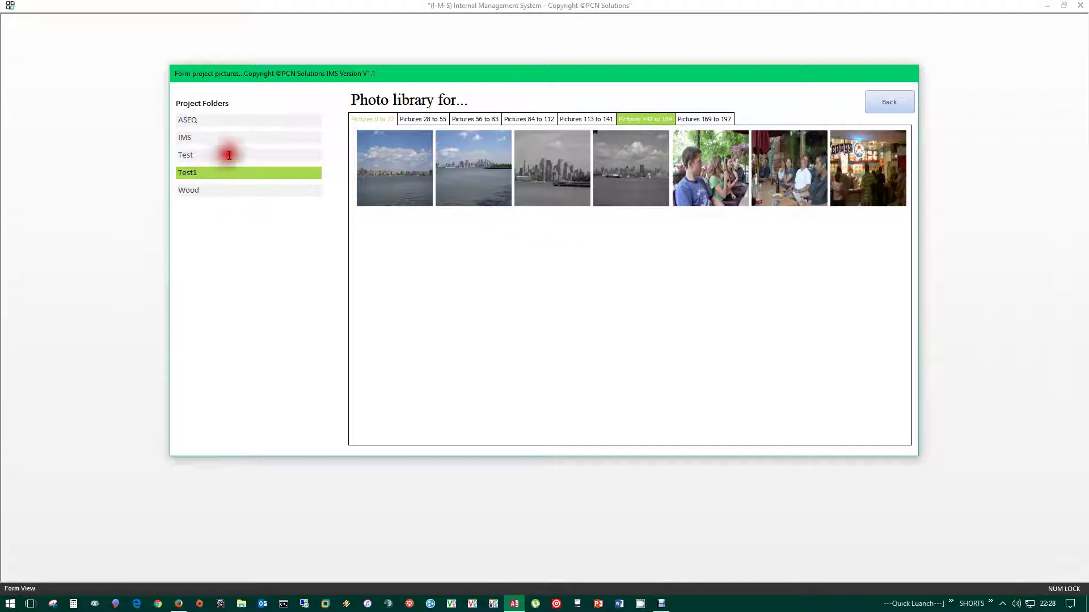
click(384, 165)
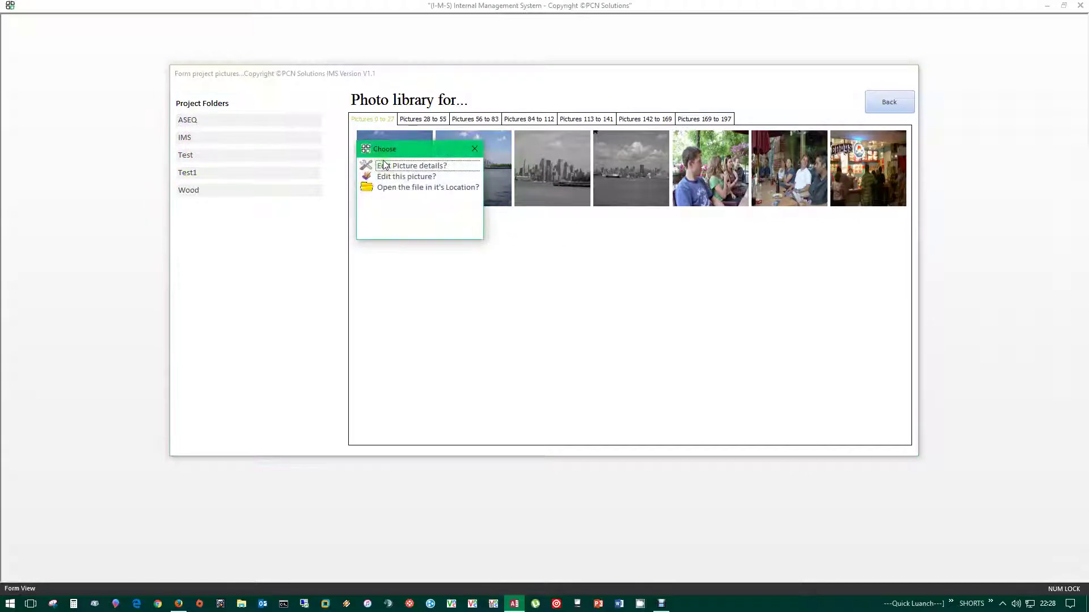
click(416, 179)
- Open new_york_2006_036.jpg in the Photos app, then close the viewer
double_click(399, 180)
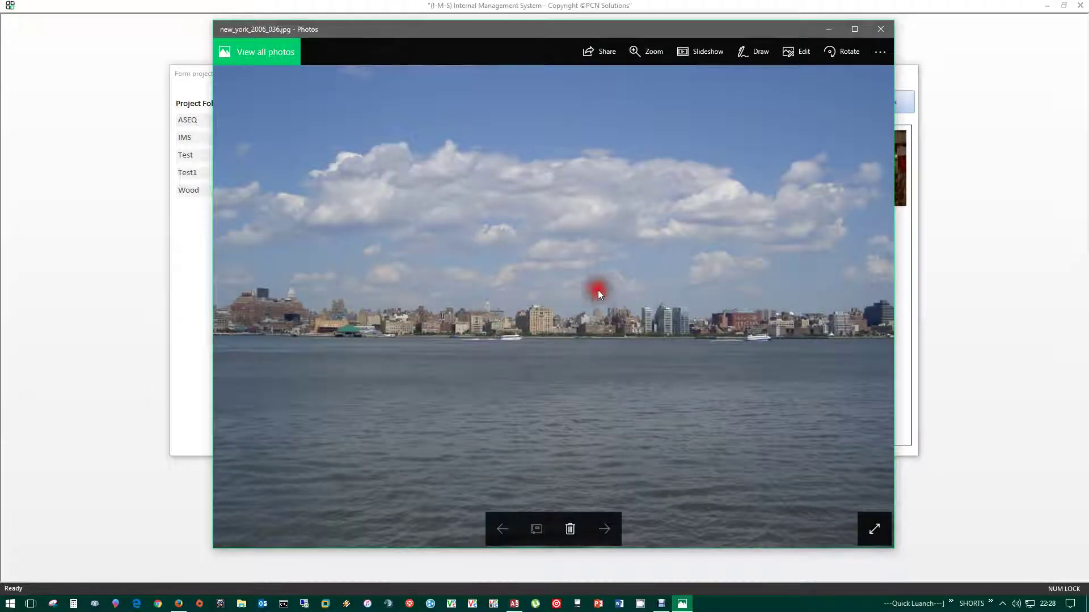
right_click(310, 120)
click(889, 30)
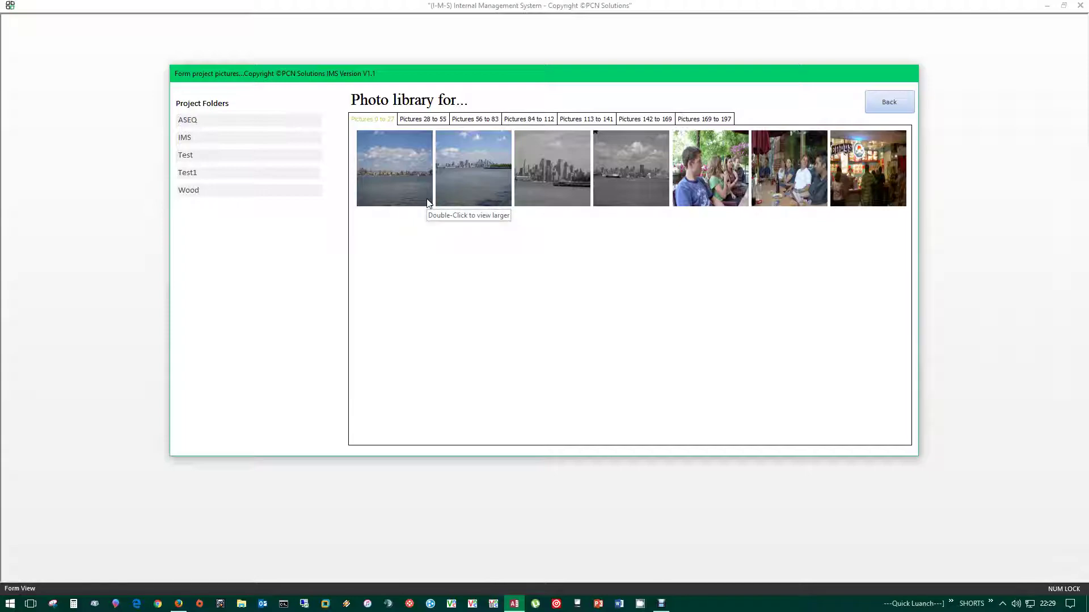
- Open the first photo's picture details with its More Info file information
click(399, 159)
click(406, 162)
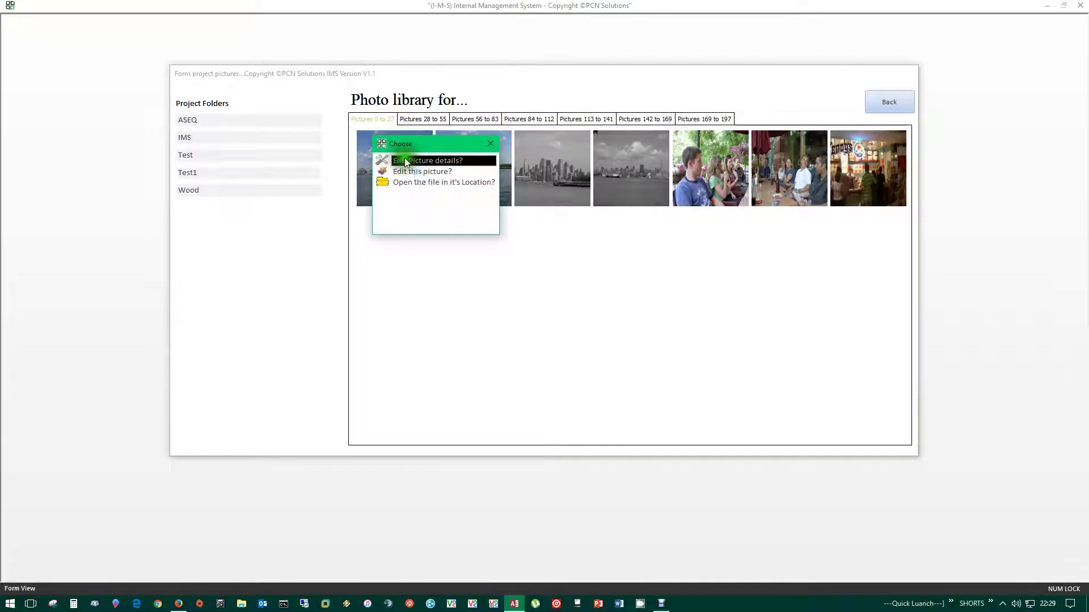
click(415, 154)
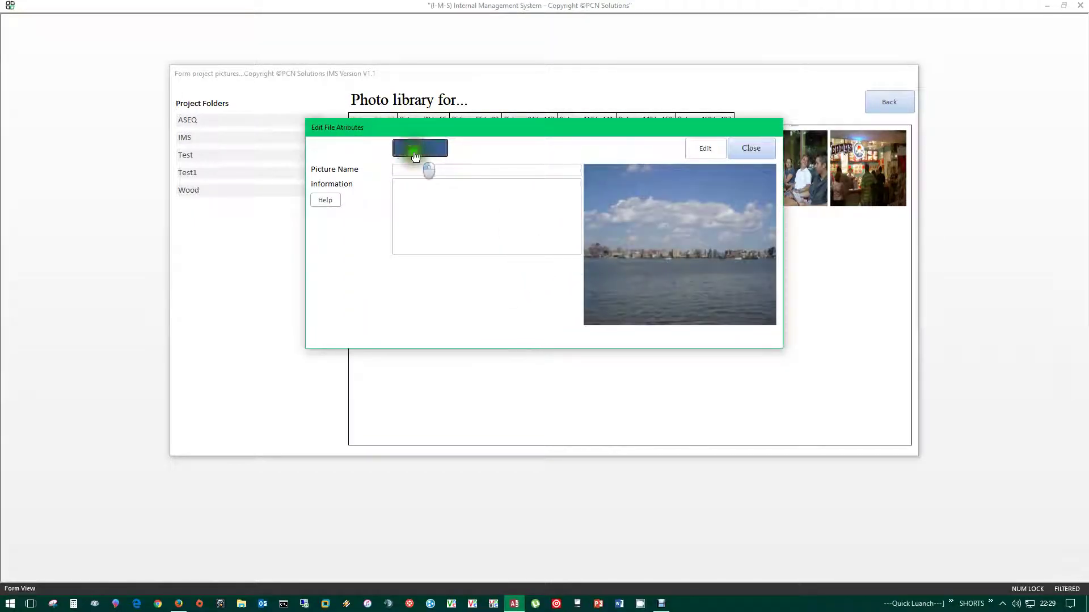
drag(524, 133, 501, 121)
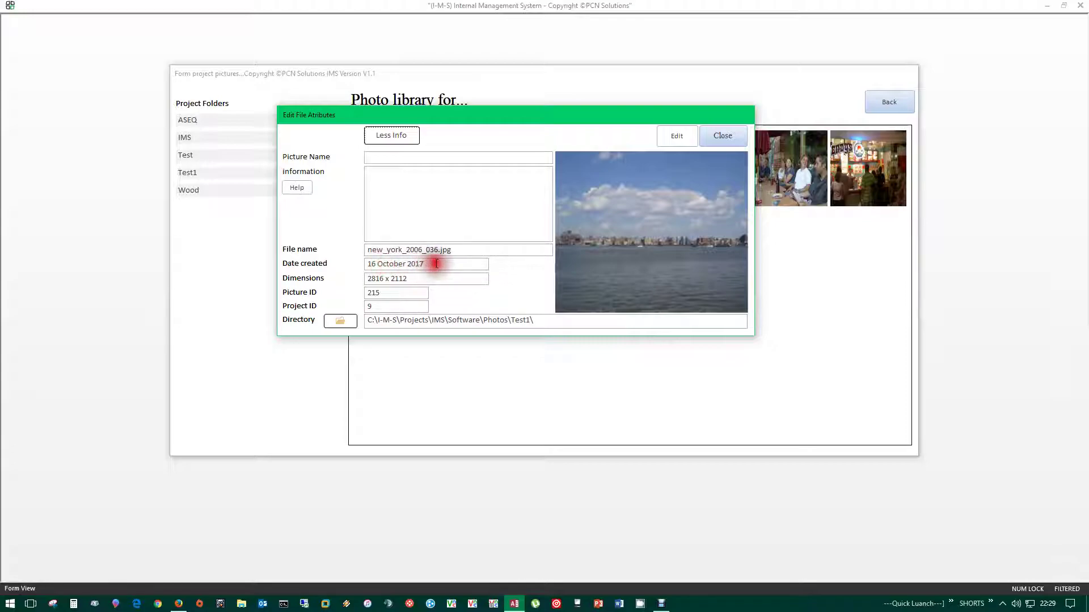
- Open the photo's Test1 folder in File Explorer from its Directory path
mouse_move(375, 278)
mouse_down()
mouse_move(339, 276)
mouse_move(492, 287)
mouse_move(376, 296)
mouse_move(386, 297)
mouse_move(366, 319)
mouse_move(287, 328)
mouse_move(549, 316)
mouse_move(363, 318)
mouse_move(539, 323)
mouse_up()
click(529, 320)
click(343, 326)
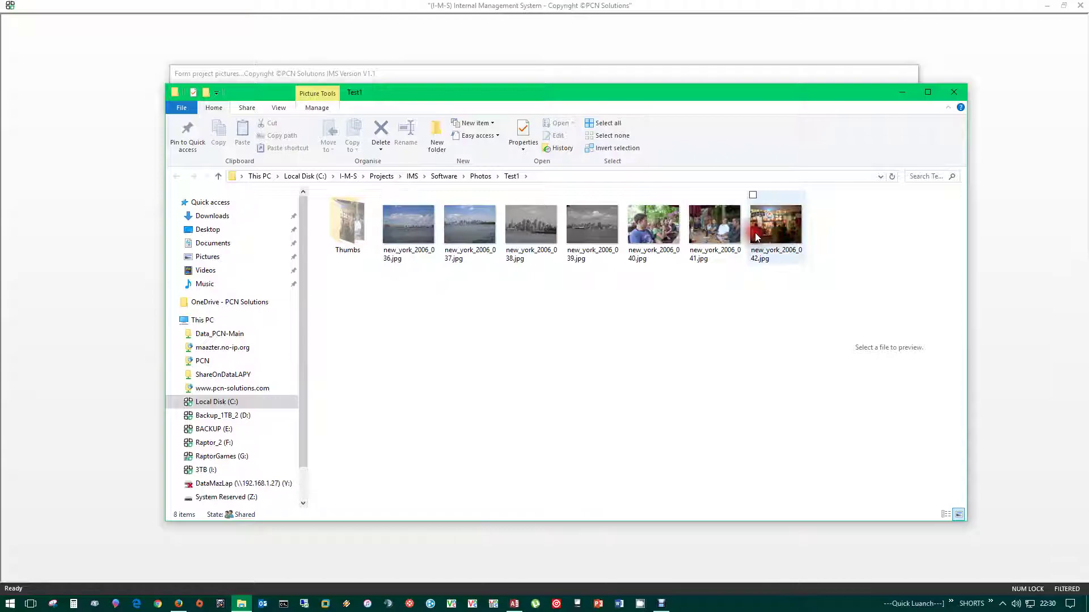
- Close the Test1 Explorer window and toggle the photo details into and out of edit mode
click(960, 94)
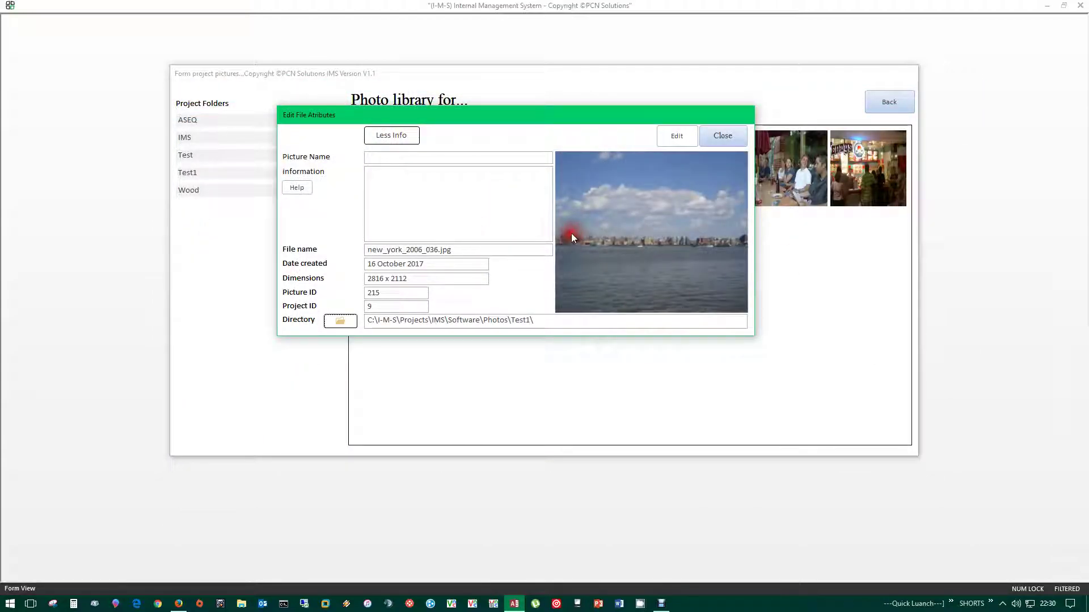
click(380, 188)
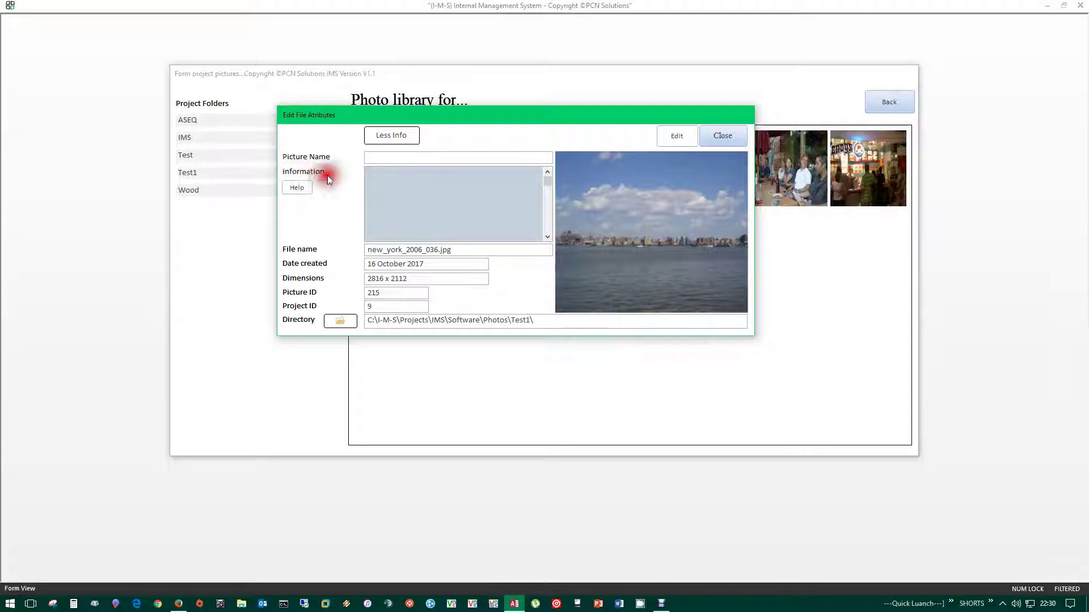
click(381, 234)
click(684, 134)
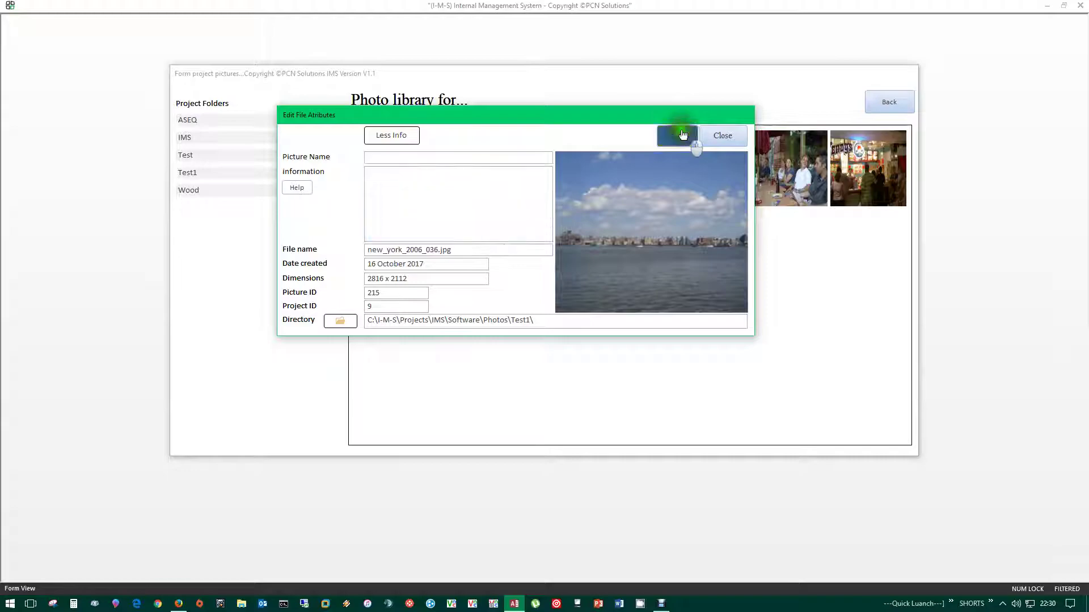
click(638, 137)
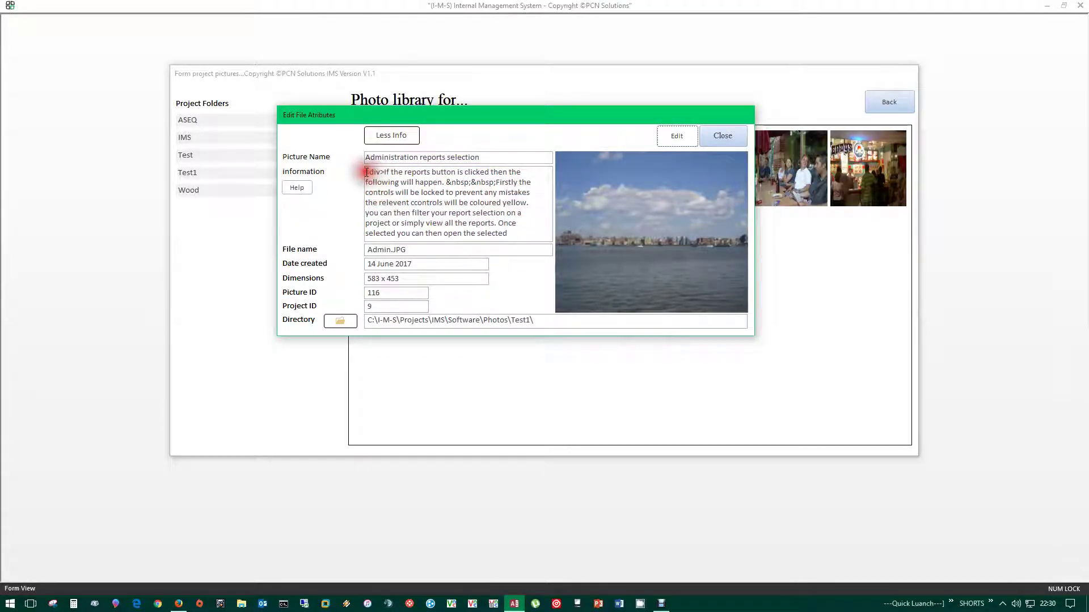
- Close the Edit File Attributes dialog to return to the seven Test1 thumbnails
drag(366, 173, 343, 148)
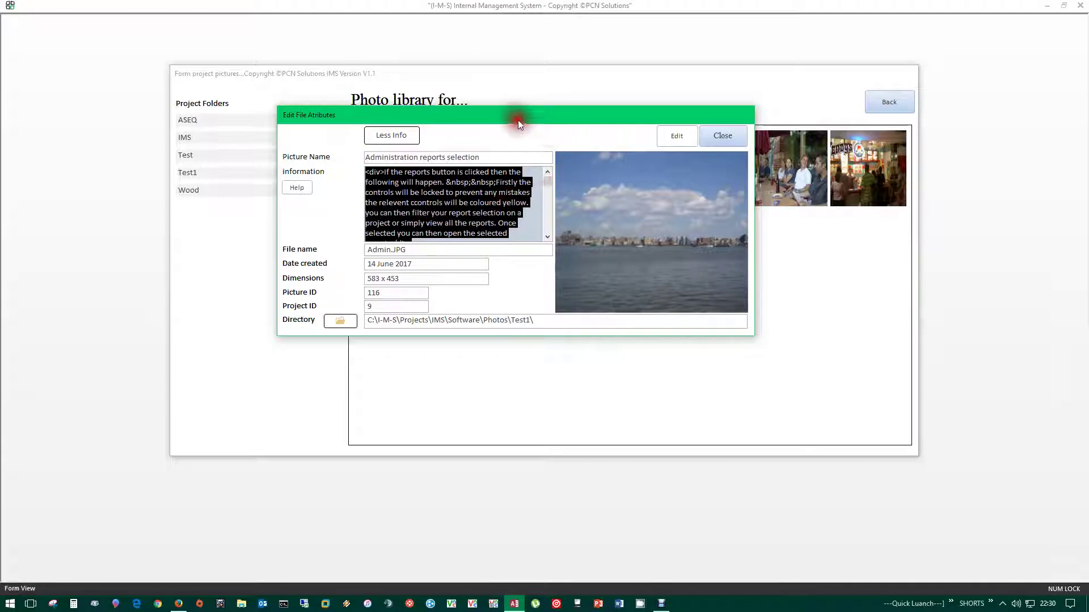
drag(520, 120, 555, 134)
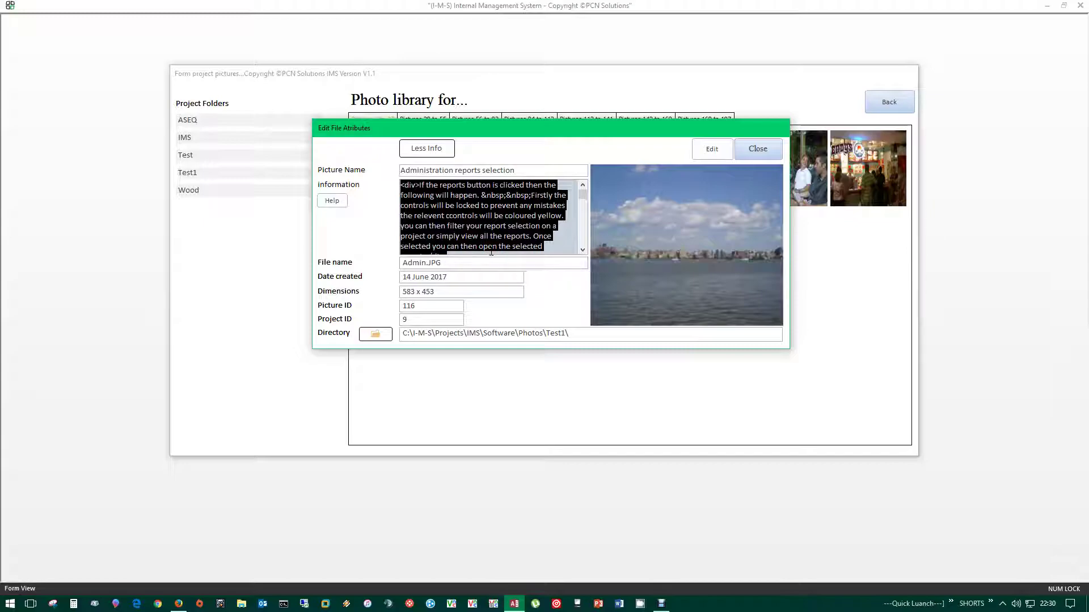
click(757, 149)
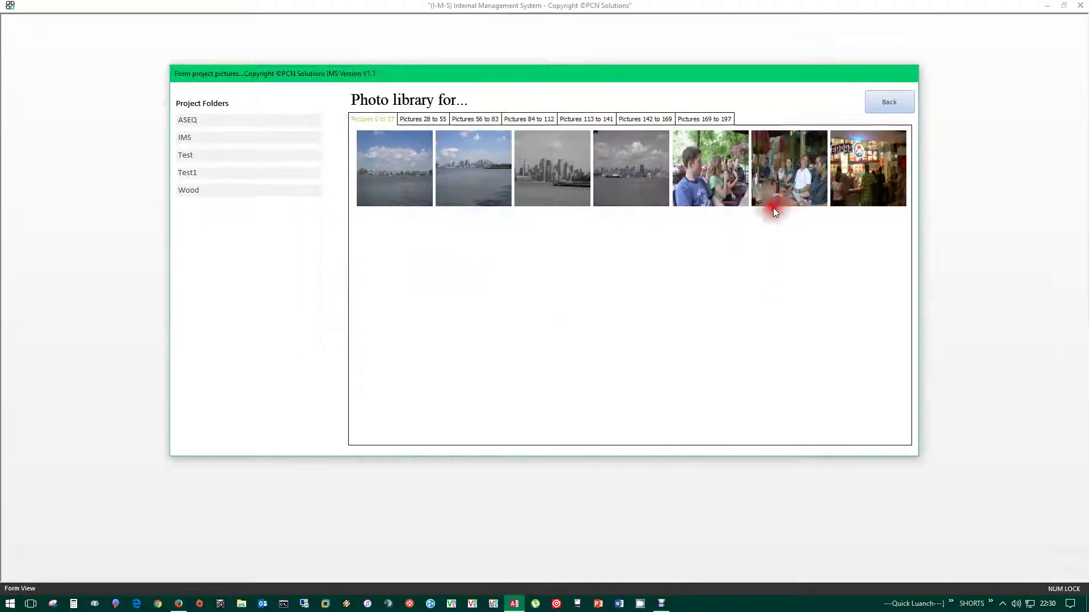
- Go back to the IMS project form, save it, and list its six reports
click(890, 102)
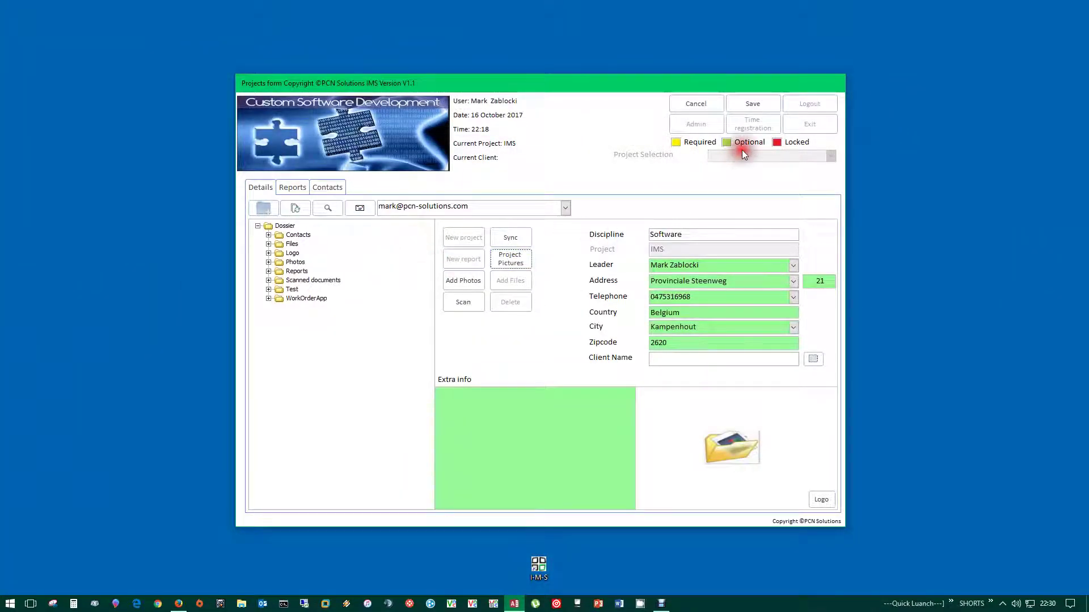
click(777, 104)
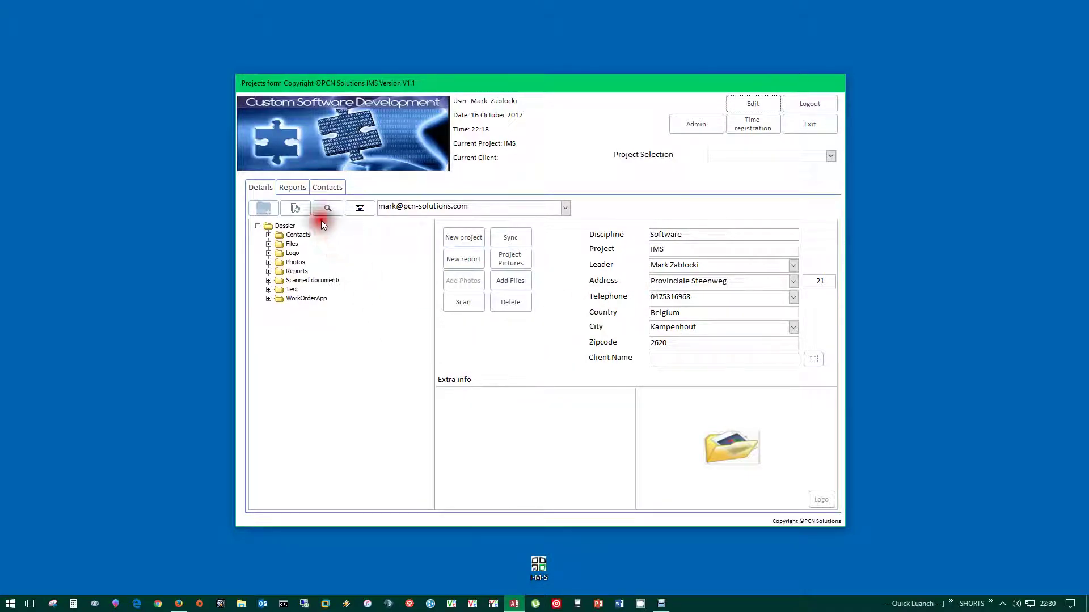
click(292, 188)
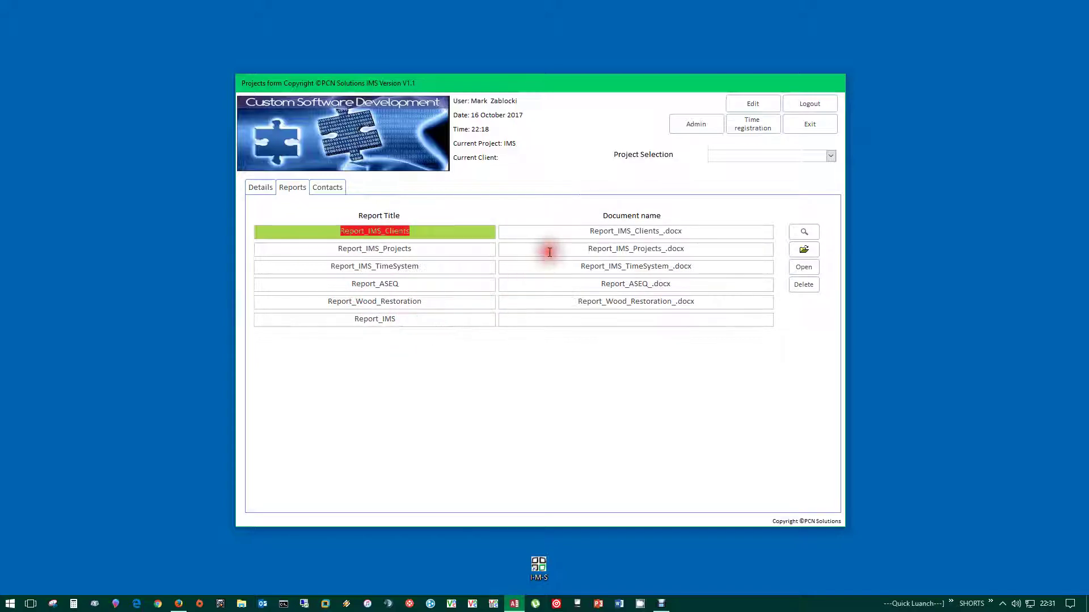
- Show the IMS project's contacts and select its default contact, ID 15
click(322, 191)
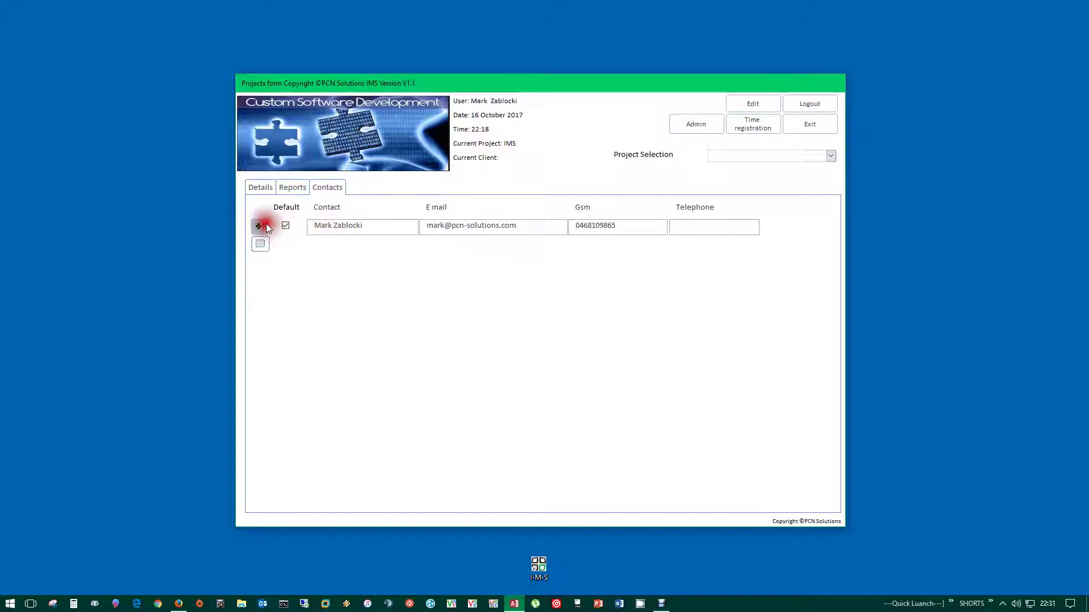
click(285, 226)
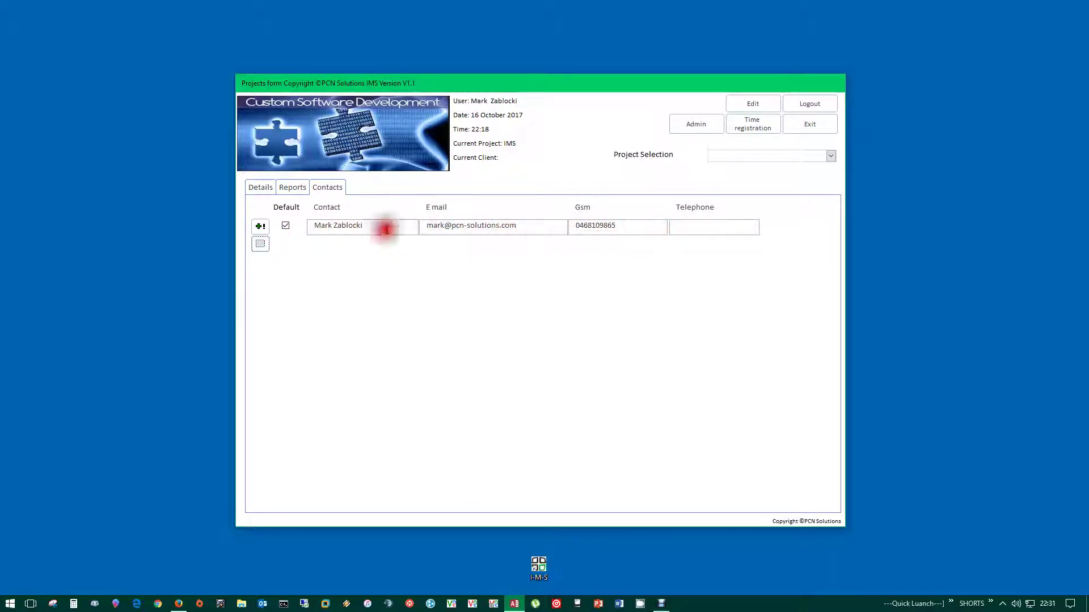
click(343, 226)
- Open the contact's full record and filter contacts by client, Denys project, then IMS project
double_click(340, 227)
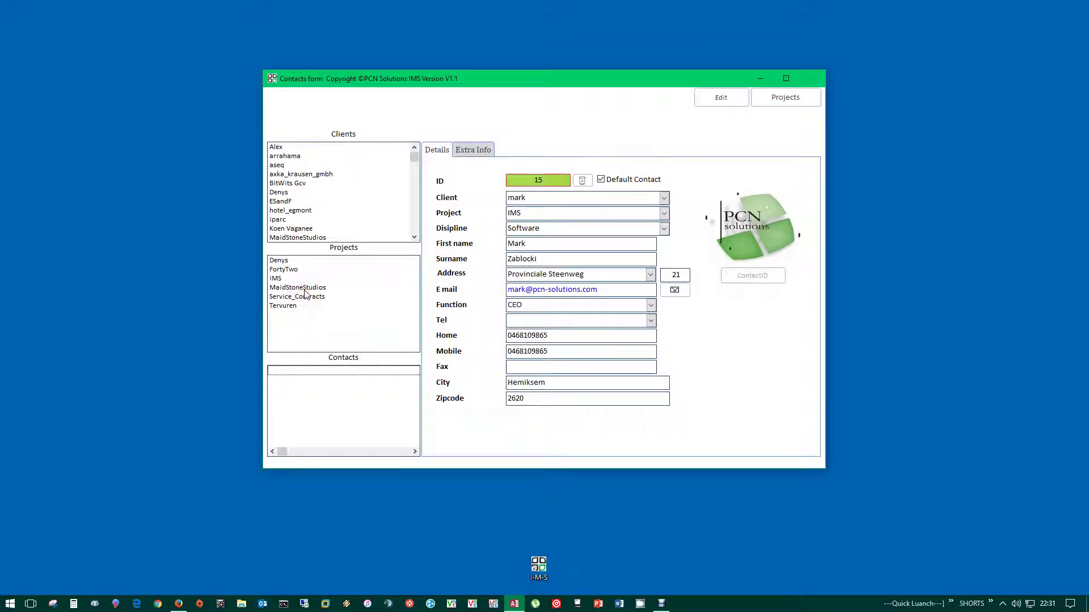
click(286, 147)
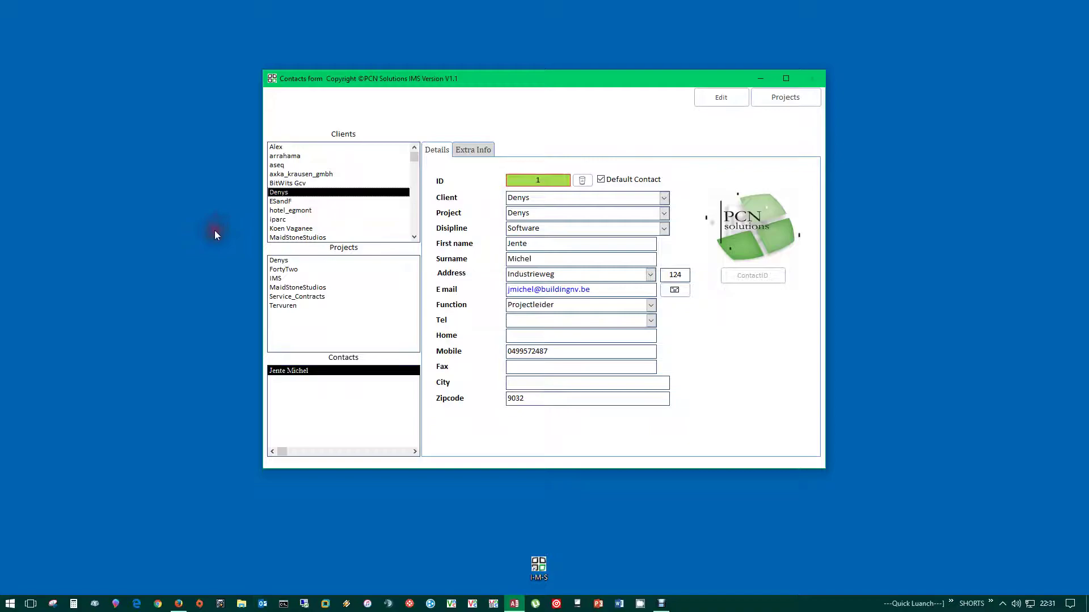
click(321, 262)
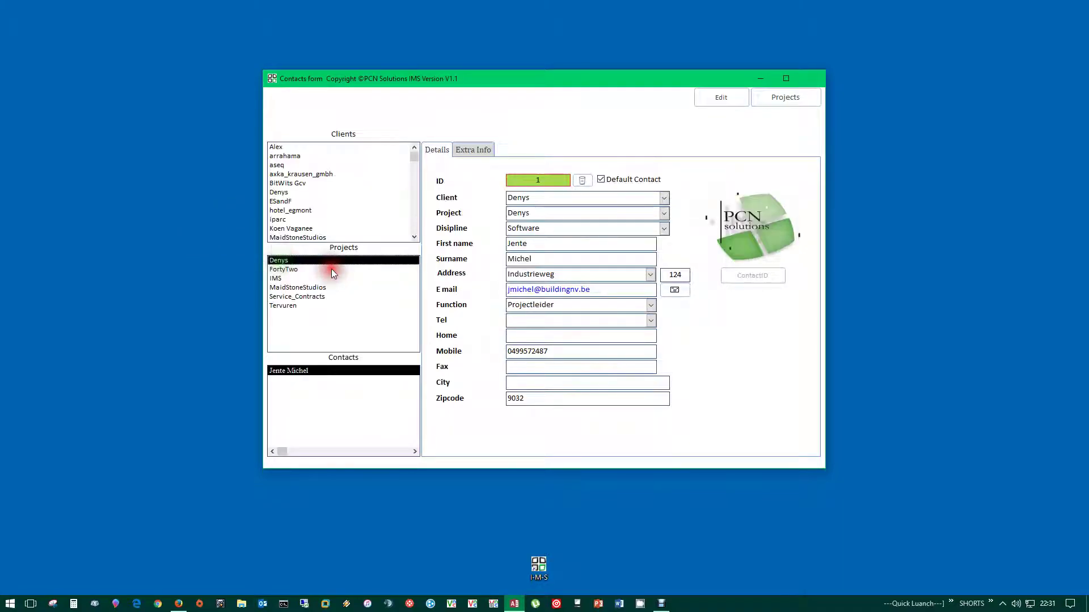
click(275, 278)
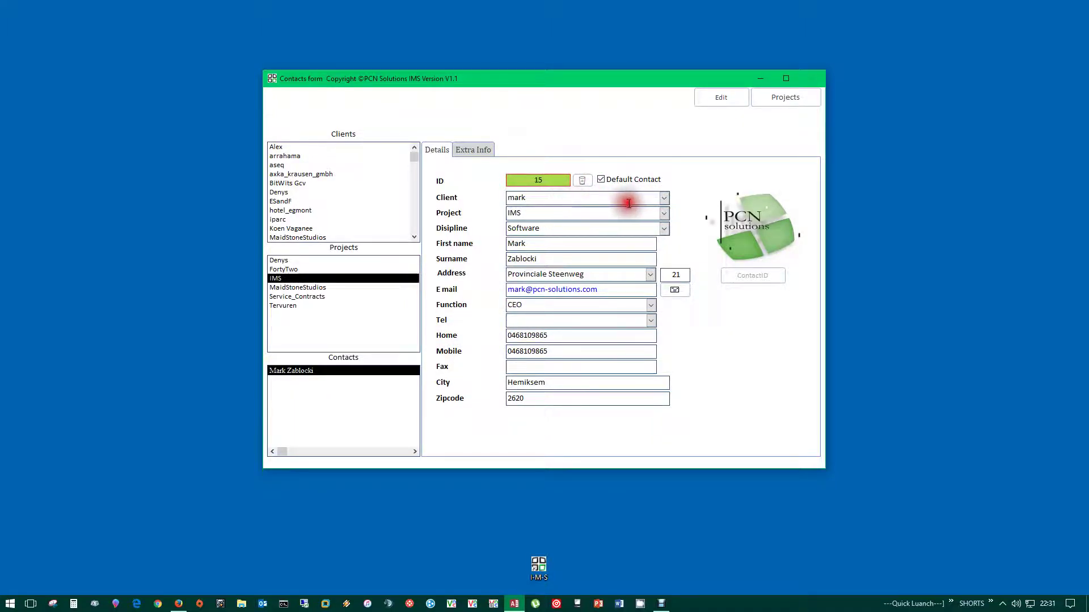
- Step through the contact's Client, Project and Disipline fields, then return to the Projects form
click(591, 197)
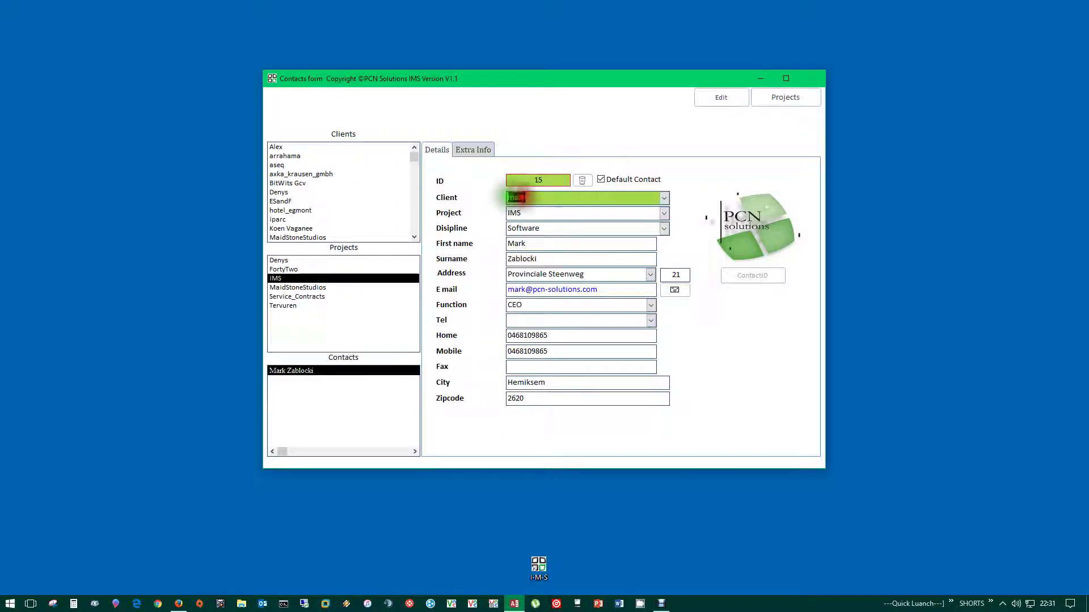
click(596, 214)
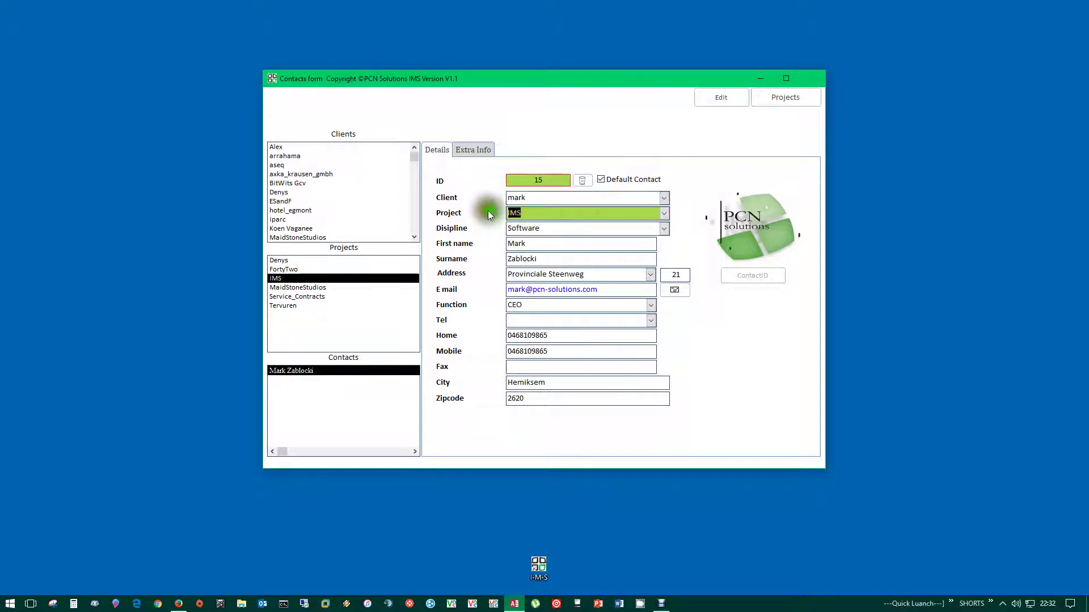
key(Tab)
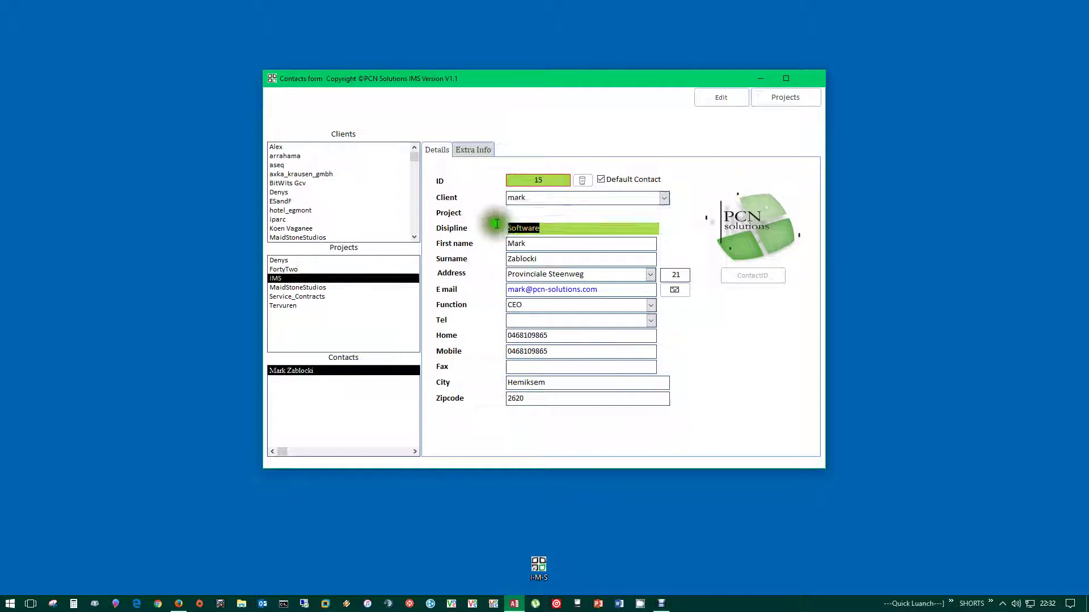
click(531, 198)
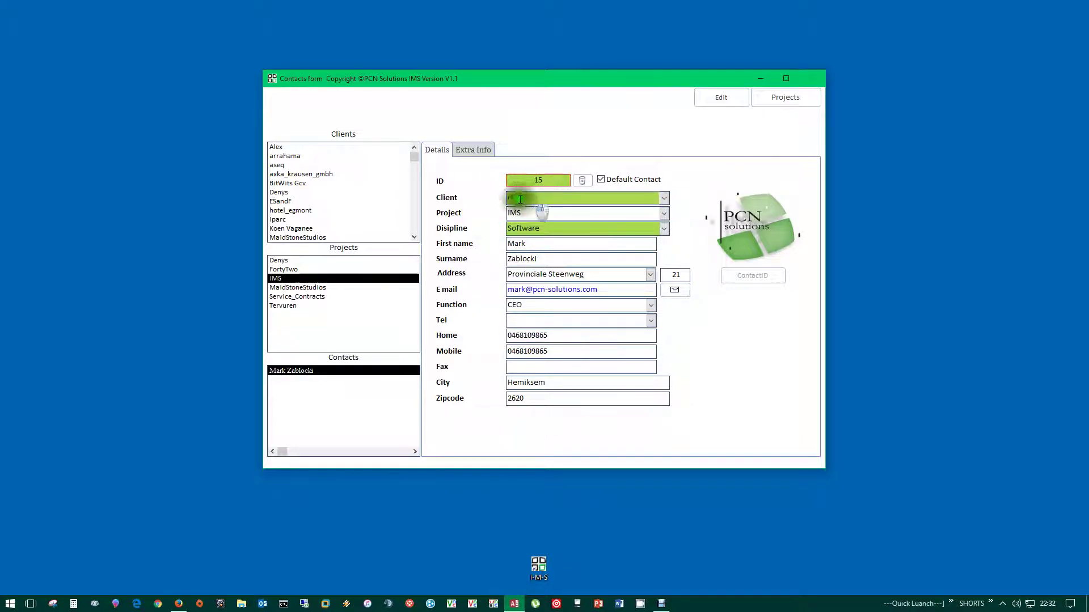
key(Tab)
key(Tab)
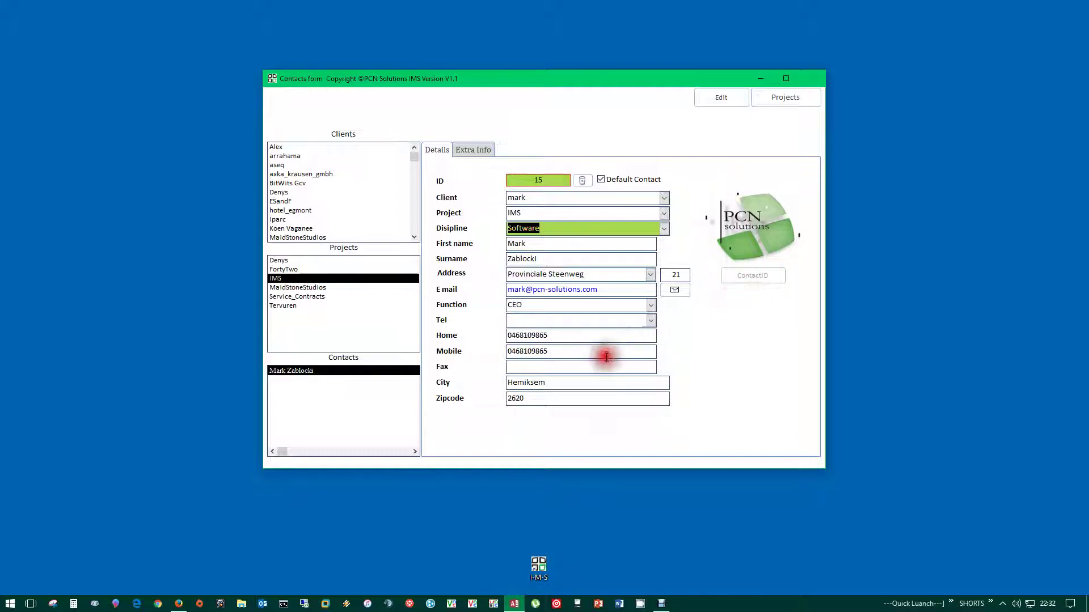
click(778, 100)
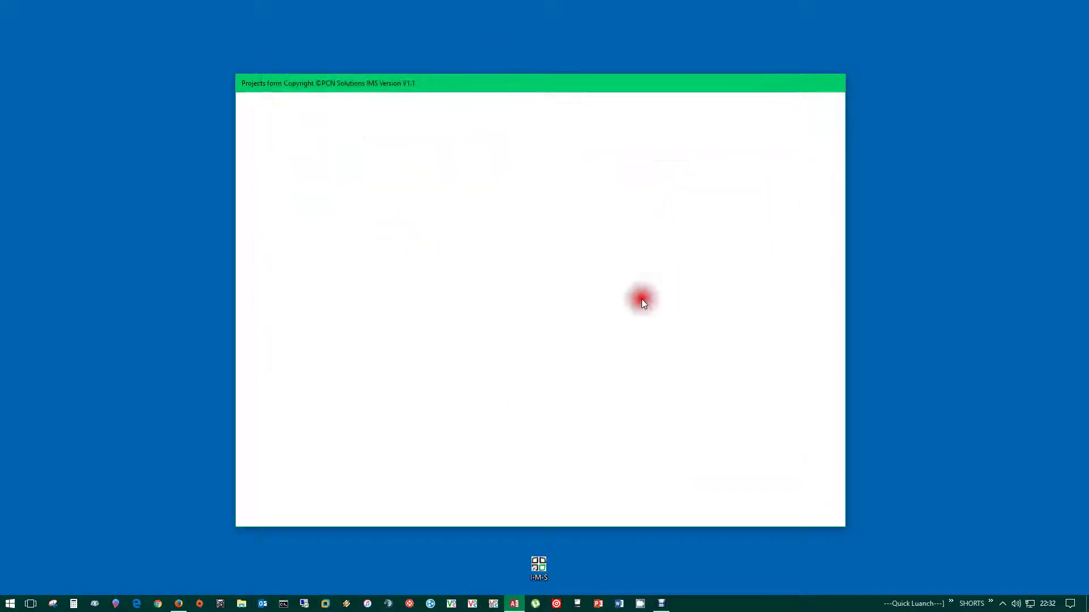
- List the IMS project's reports and select the Report_IMS_Projects_.docx document name
drag(526, 84, 541, 124)
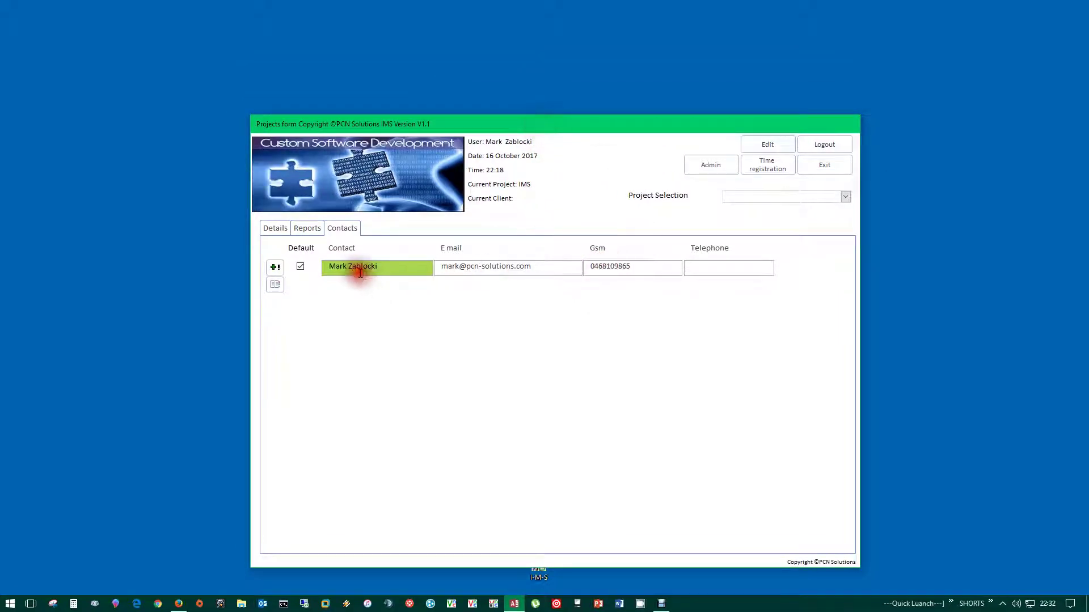
click(562, 267)
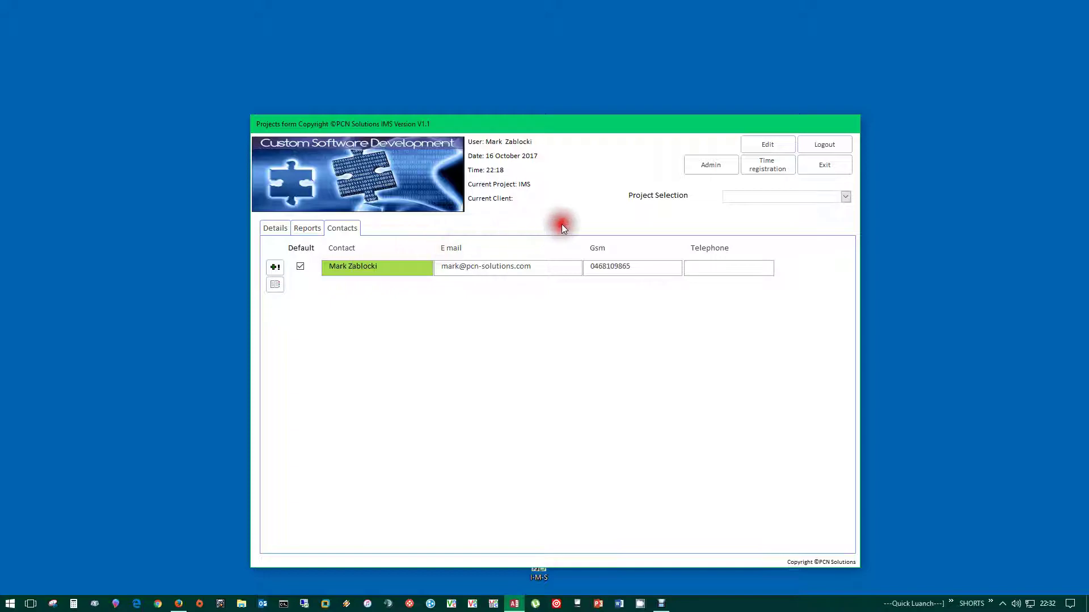
click(306, 229)
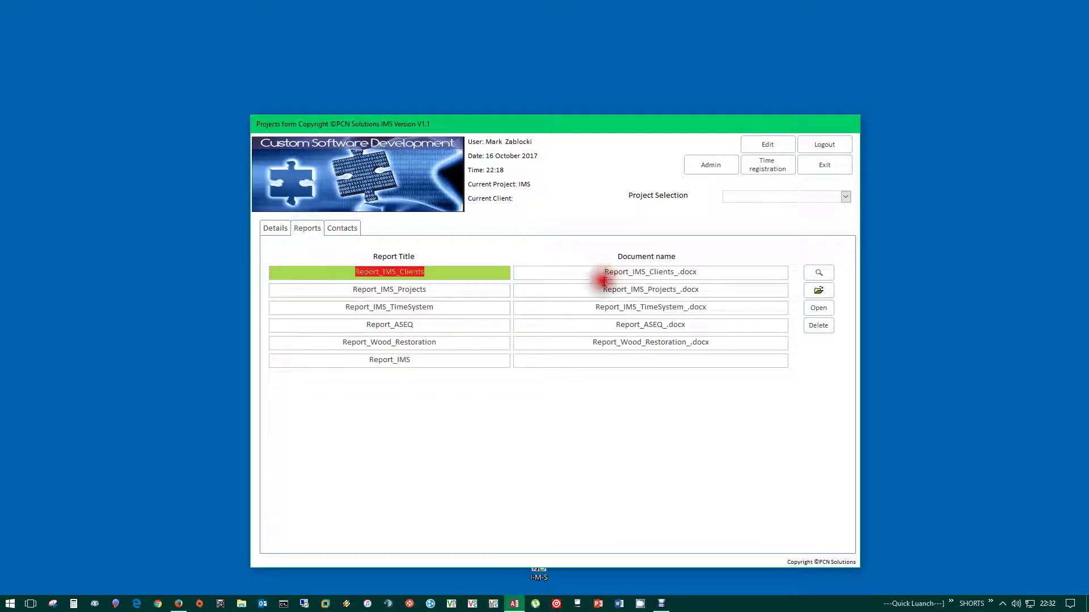
click(393, 289)
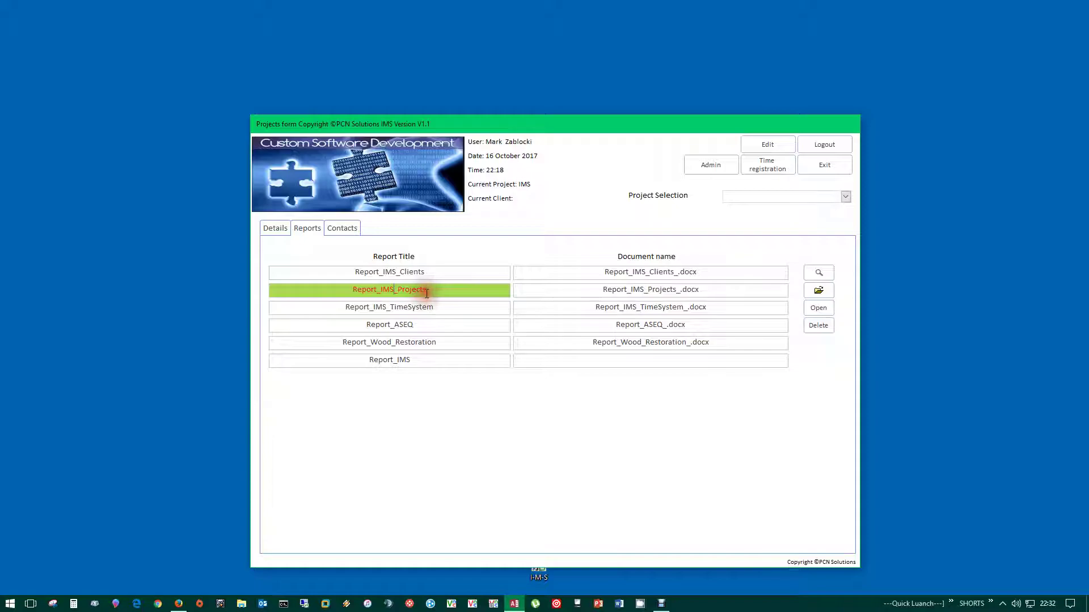
drag(709, 291, 590, 290)
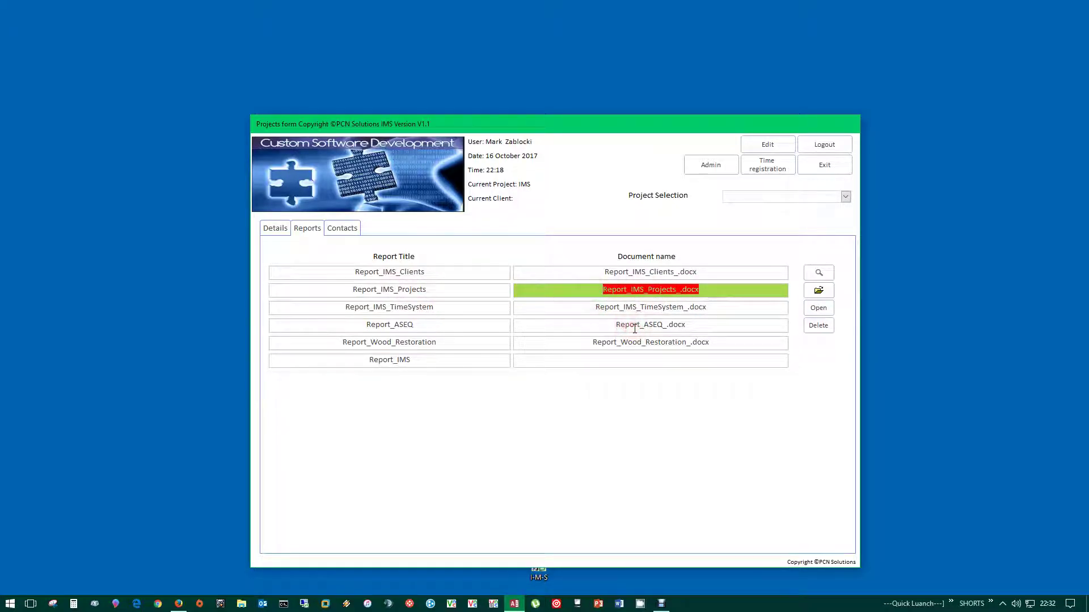
drag(701, 291, 588, 292)
- Open the reports folder and show its path C:\I-M-S\Projects\IMS\Software\Reports as text
click(818, 274)
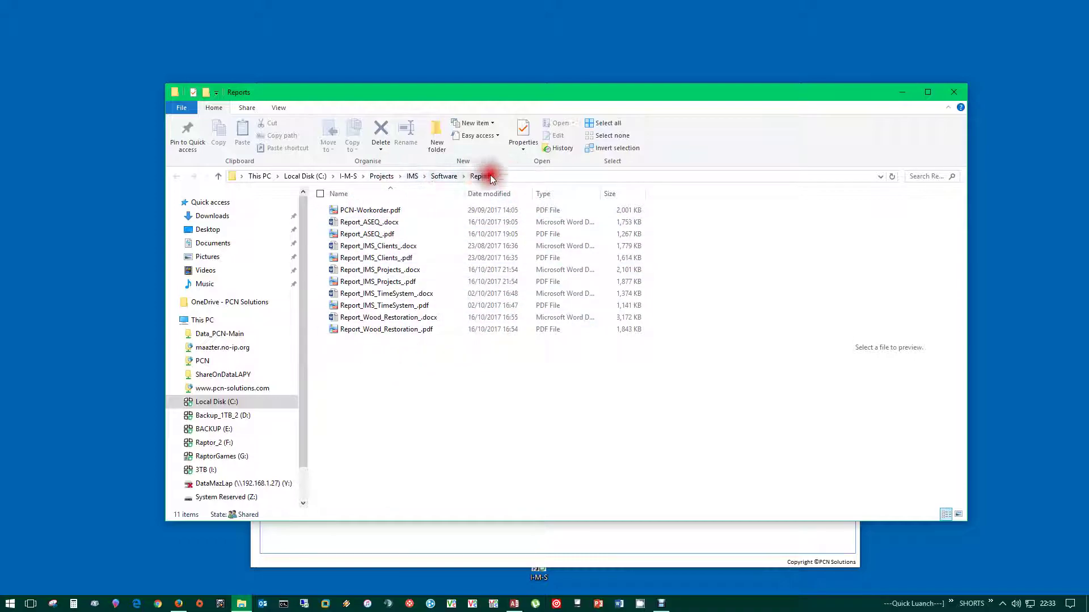
click(539, 174)
click(312, 175)
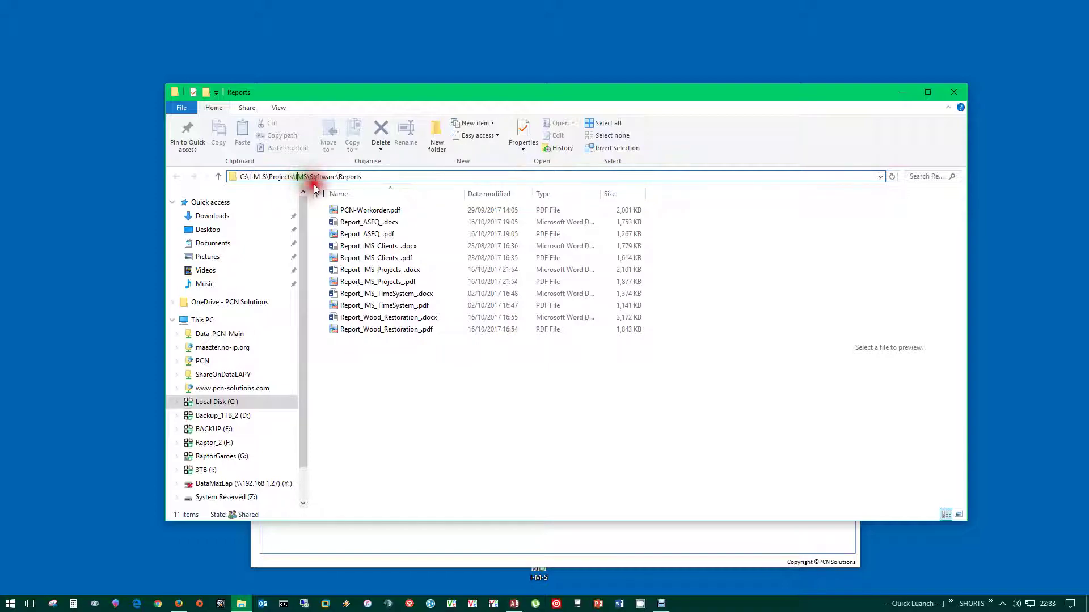
double_click(350, 176)
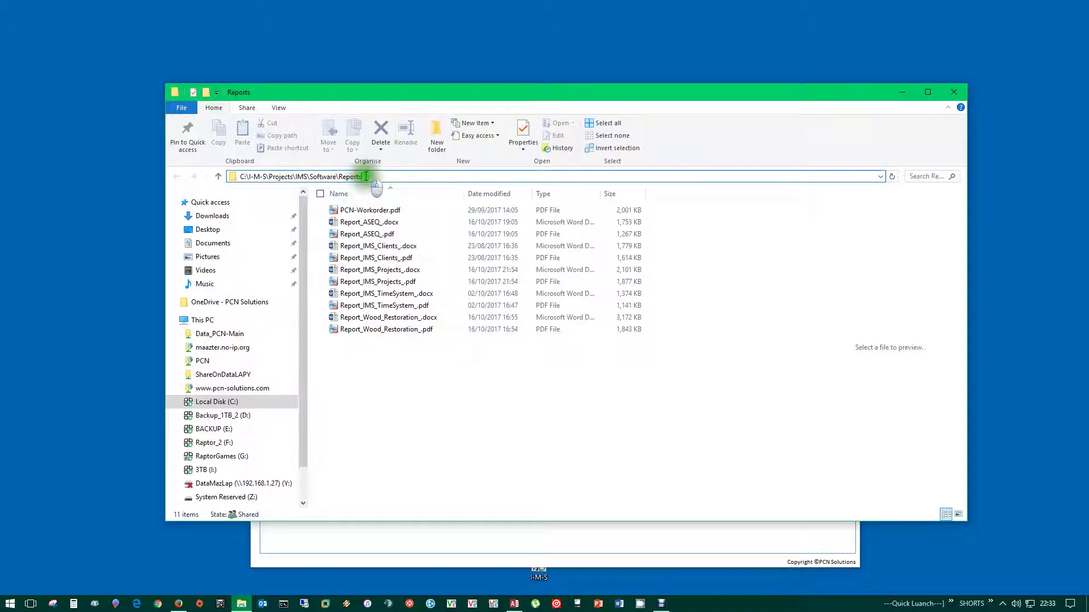
- Close the Reports folder window and open the Report_IMS_Projects report
click(953, 92)
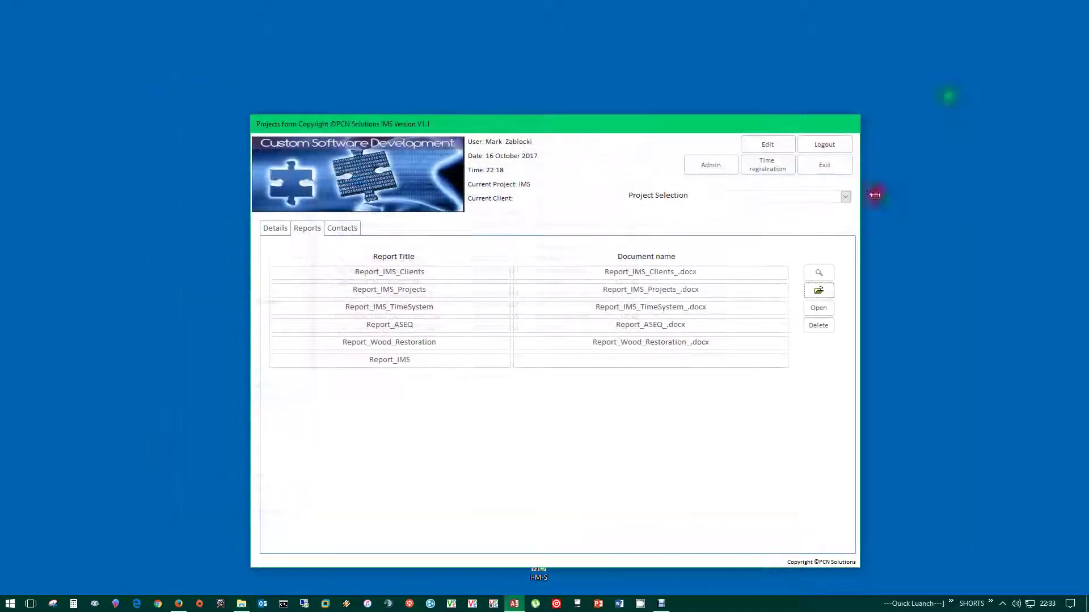
click(377, 289)
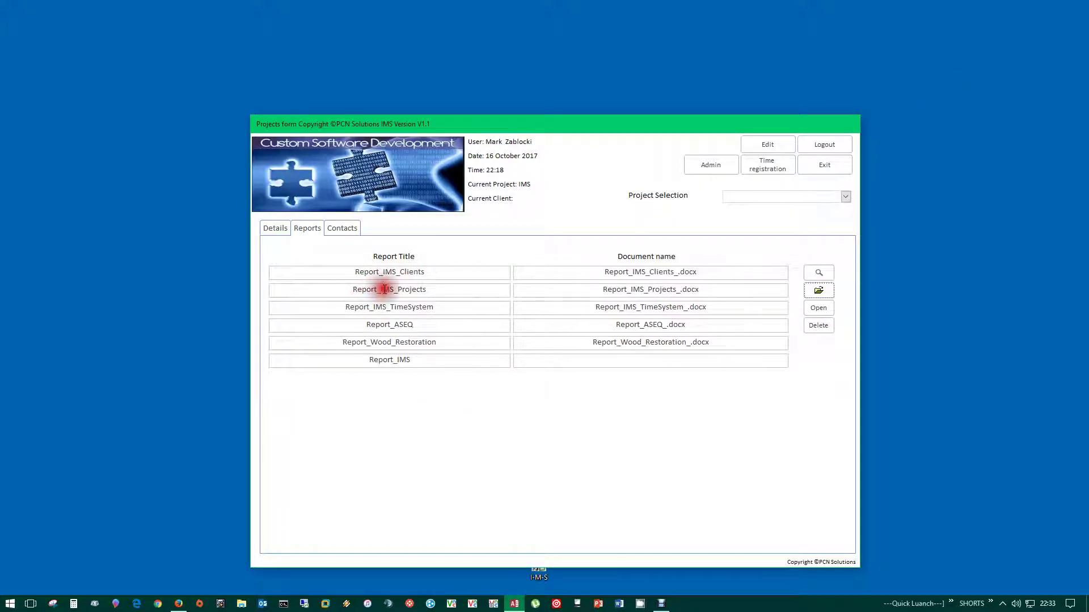
click(397, 289)
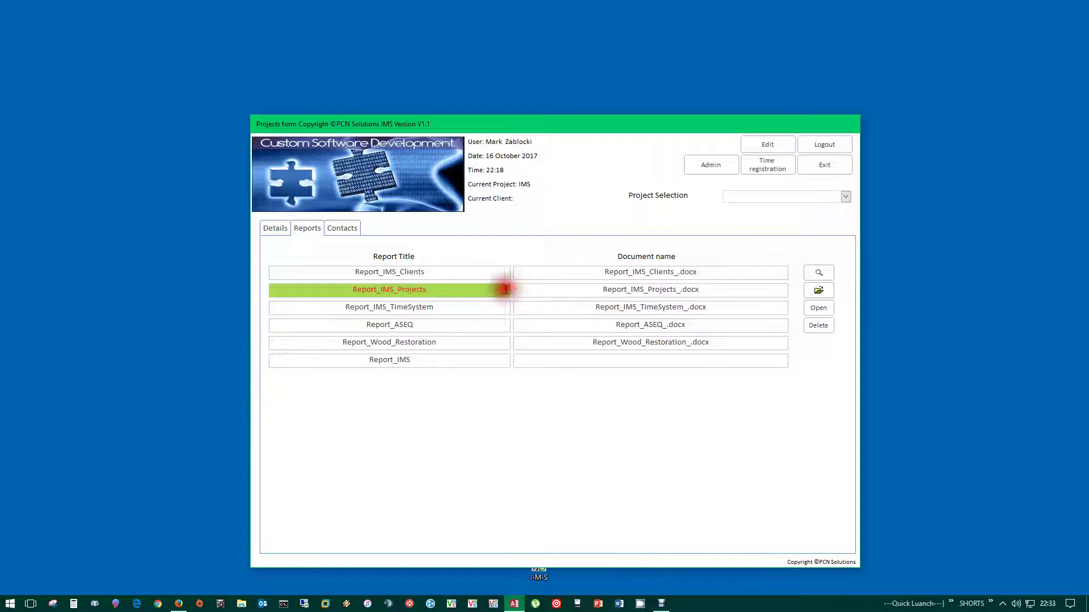
click(398, 290)
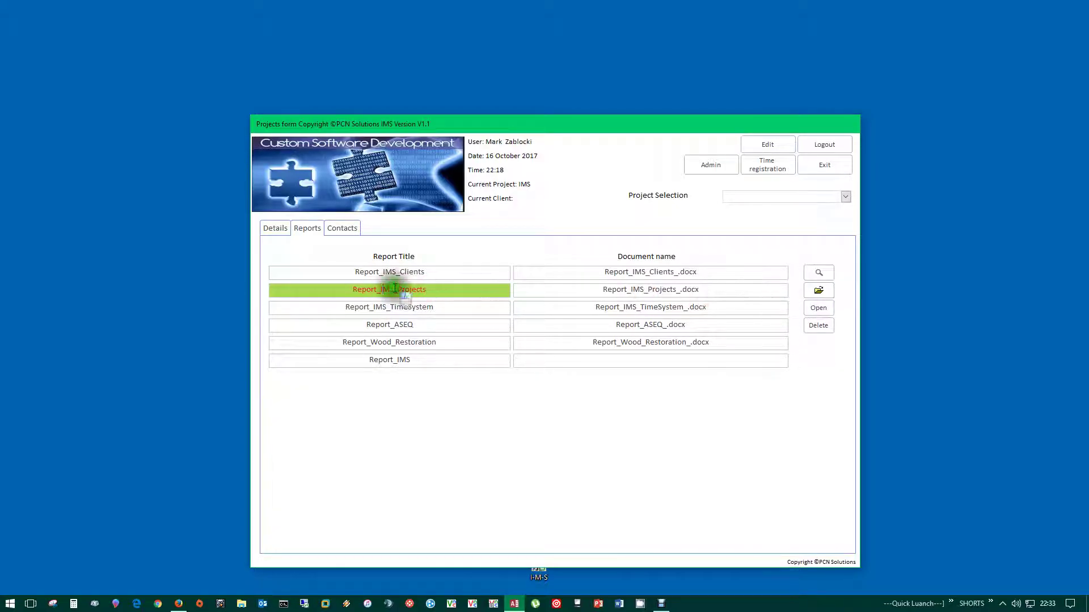
double_click(395, 289)
- Inspect the report's PCNBIT template and Demo Report head title, opening the Template dropdown
click(407, 252)
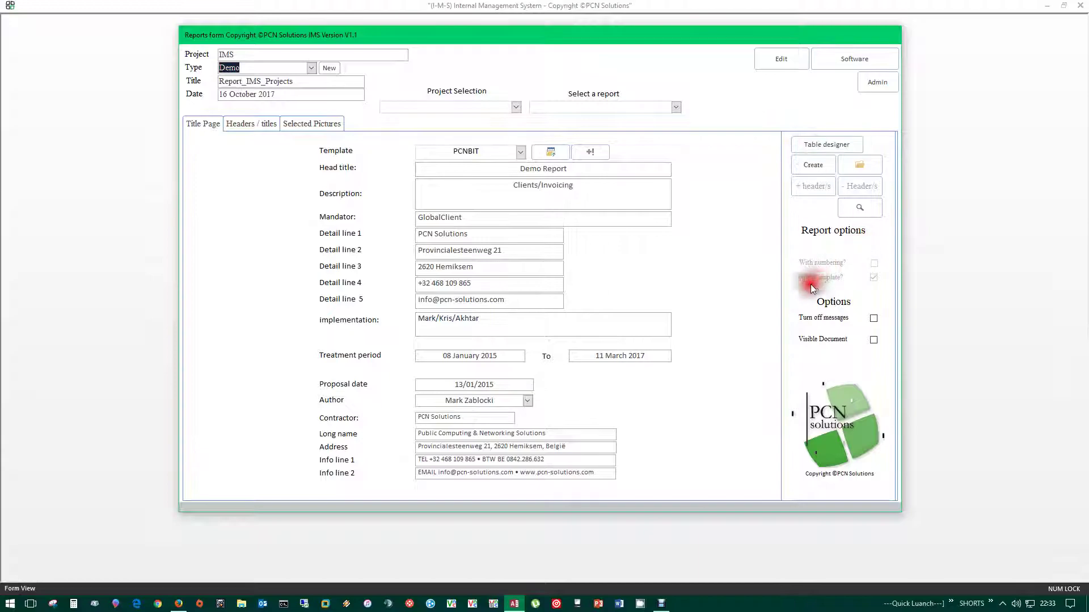
click(471, 151)
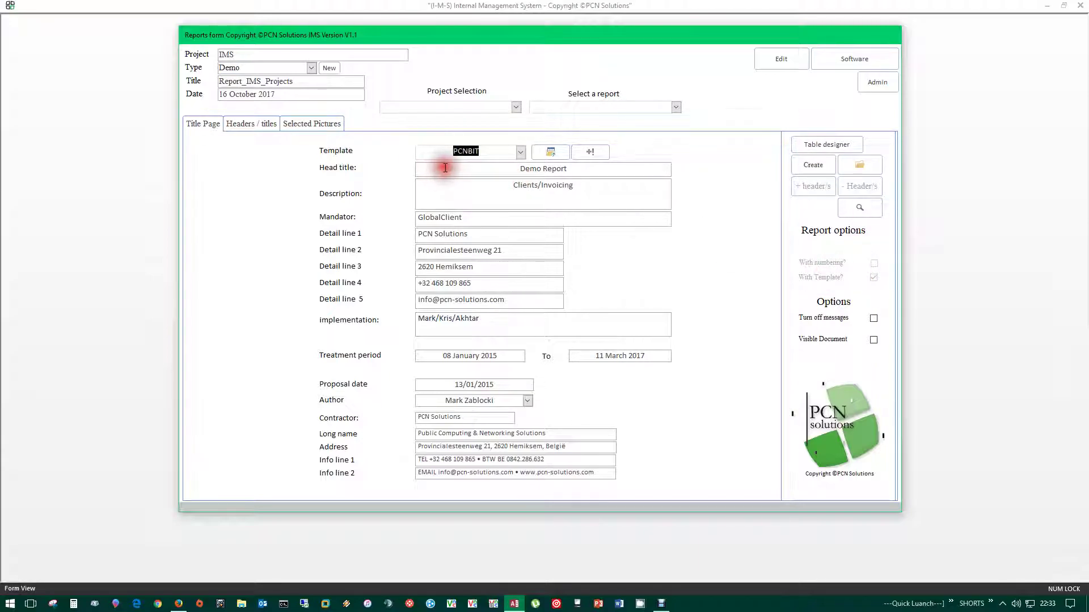
key(Tab)
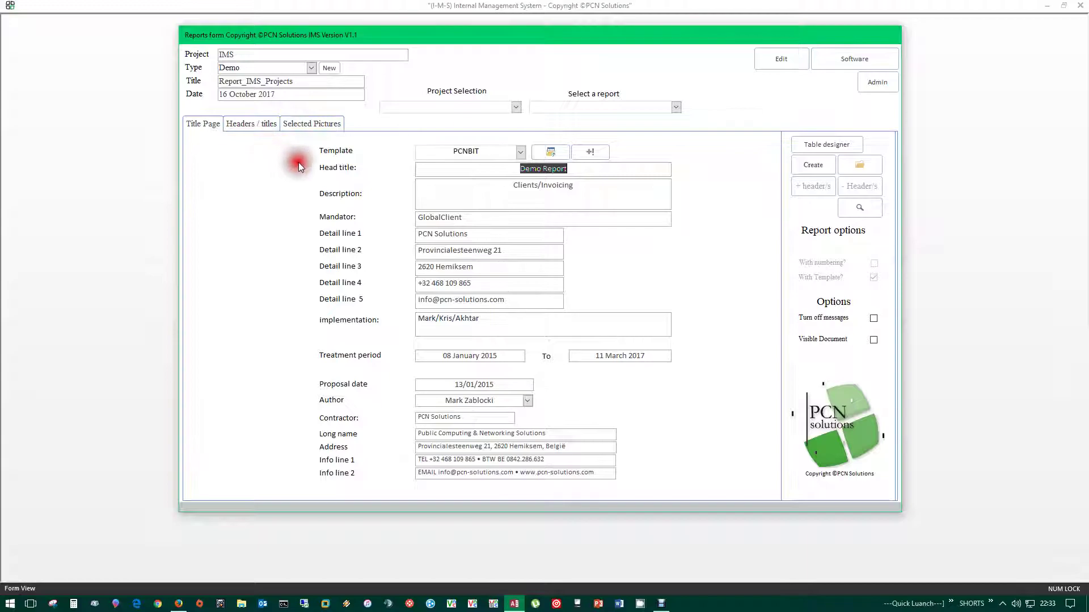
drag(485, 150, 448, 151)
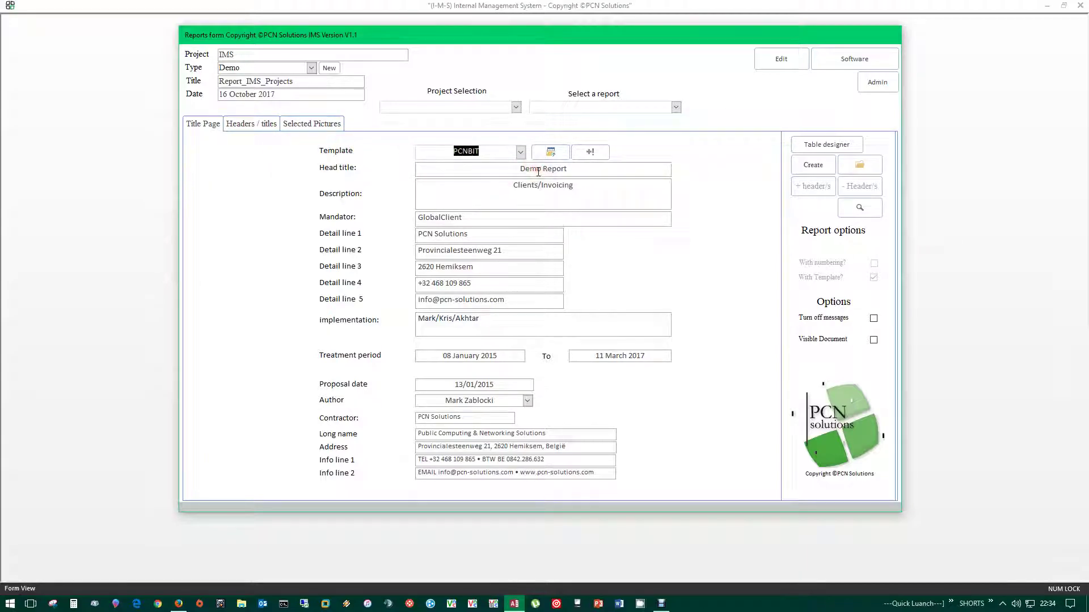
click(642, 172)
click(519, 152)
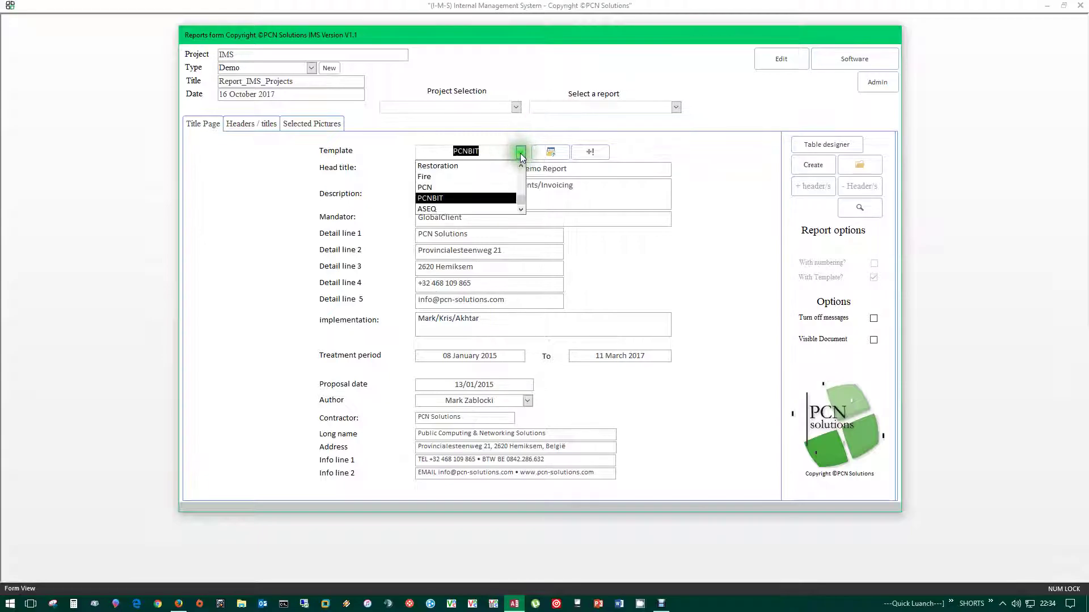
click(439, 135)
click(550, 152)
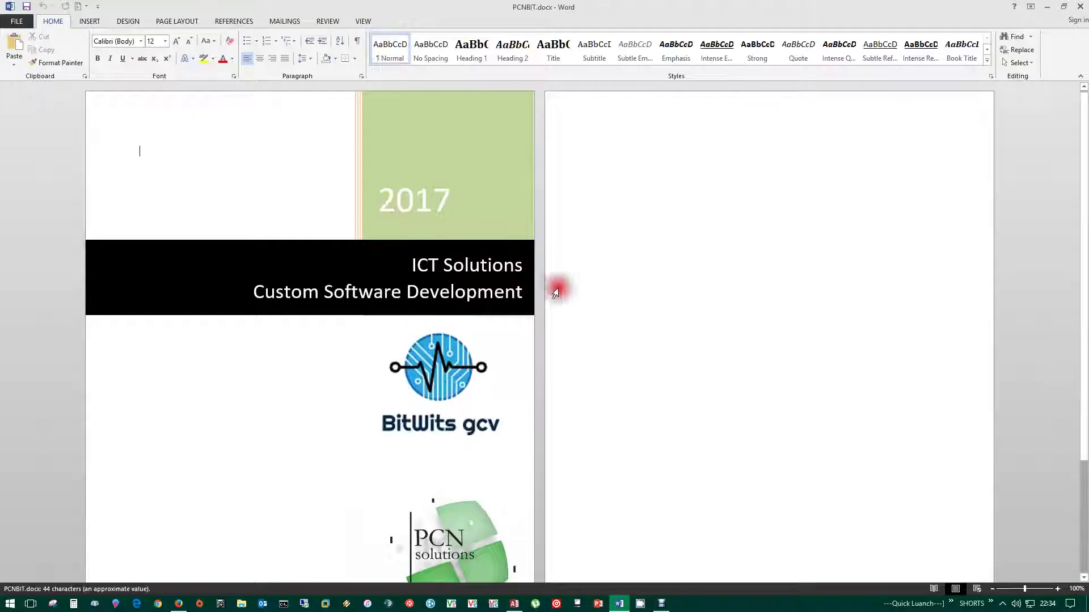
scroll(322, 453, down, 3)
click(441, 435)
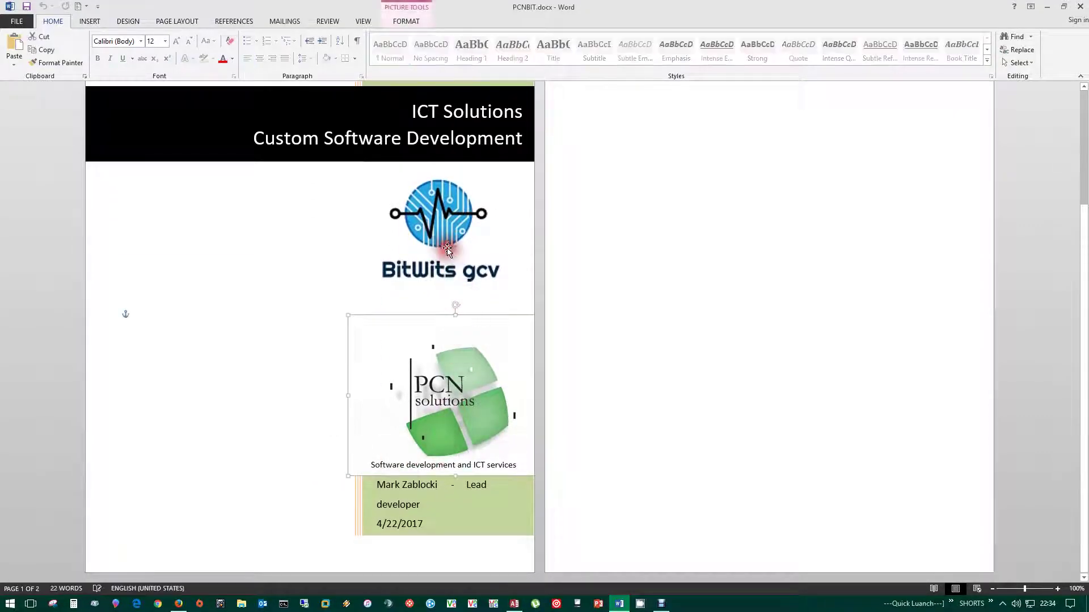
click(402, 530)
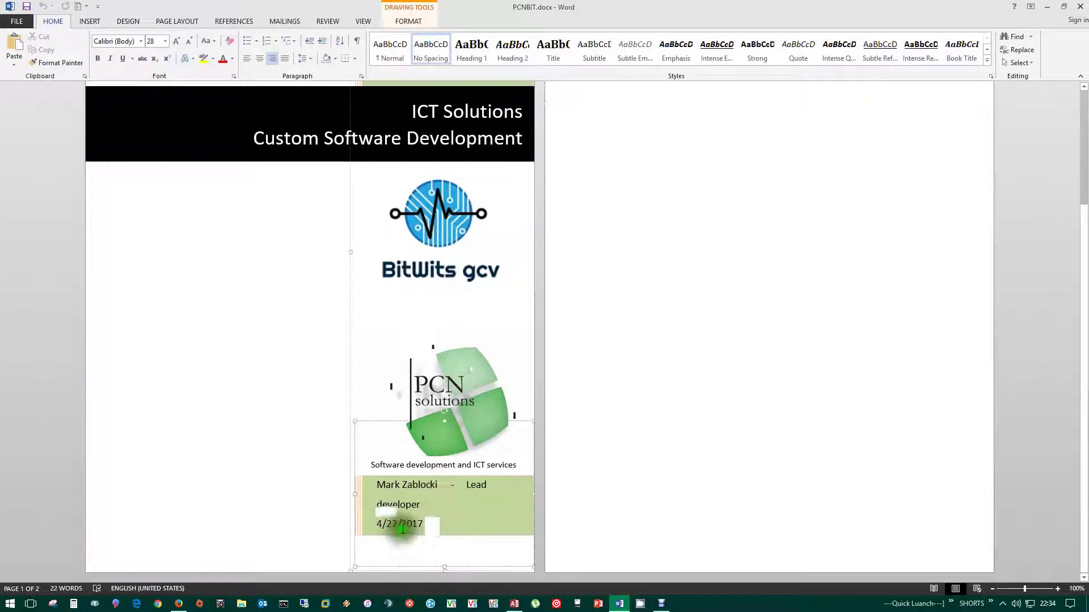
scroll(402, 531, up, 3)
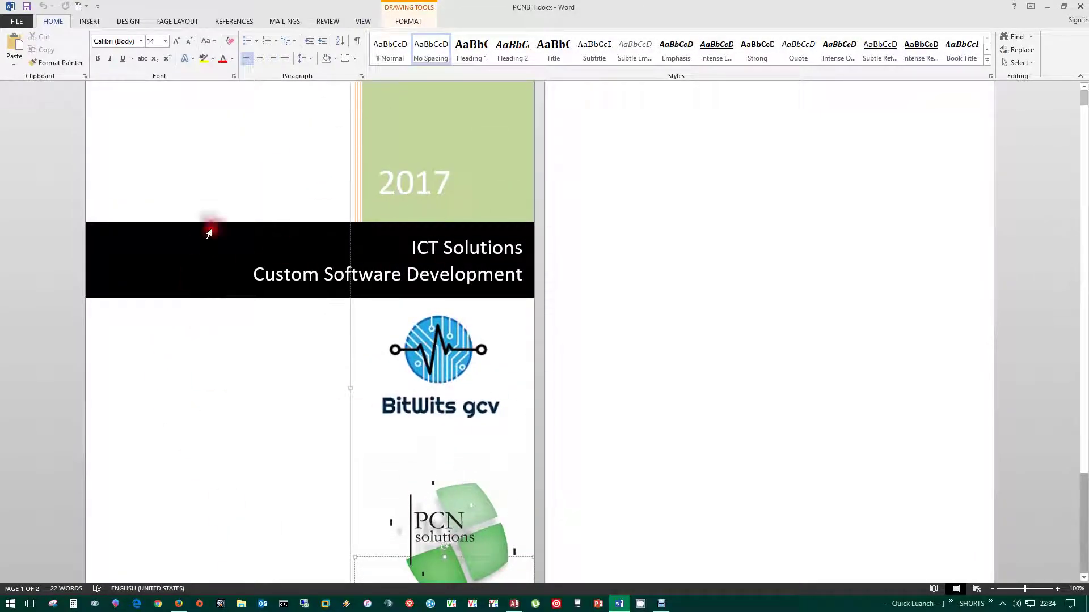
scroll(704, 267, up, 1)
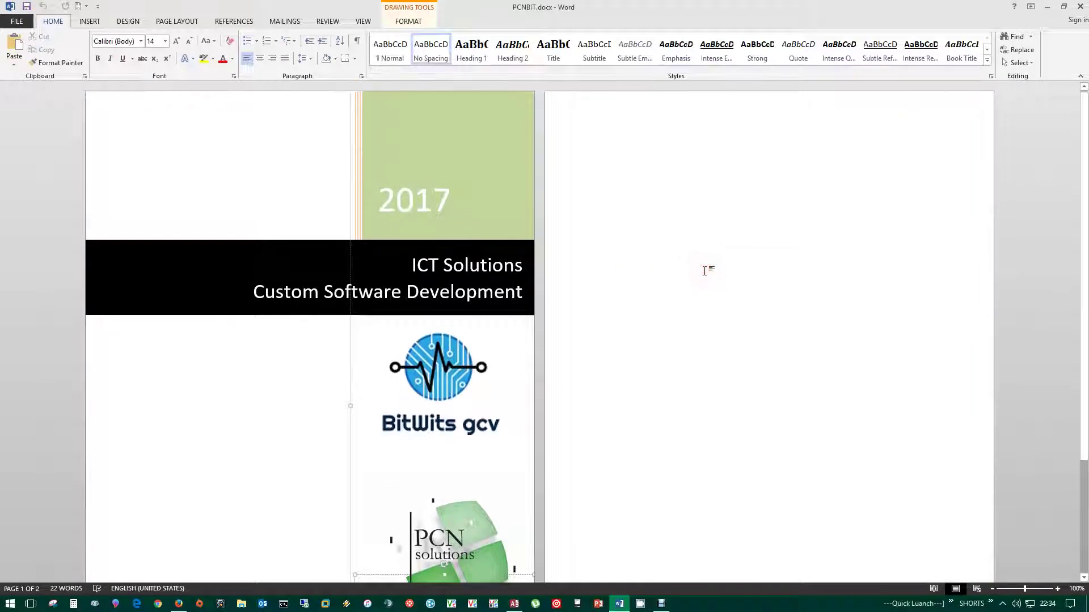
click(411, 159)
click(231, 171)
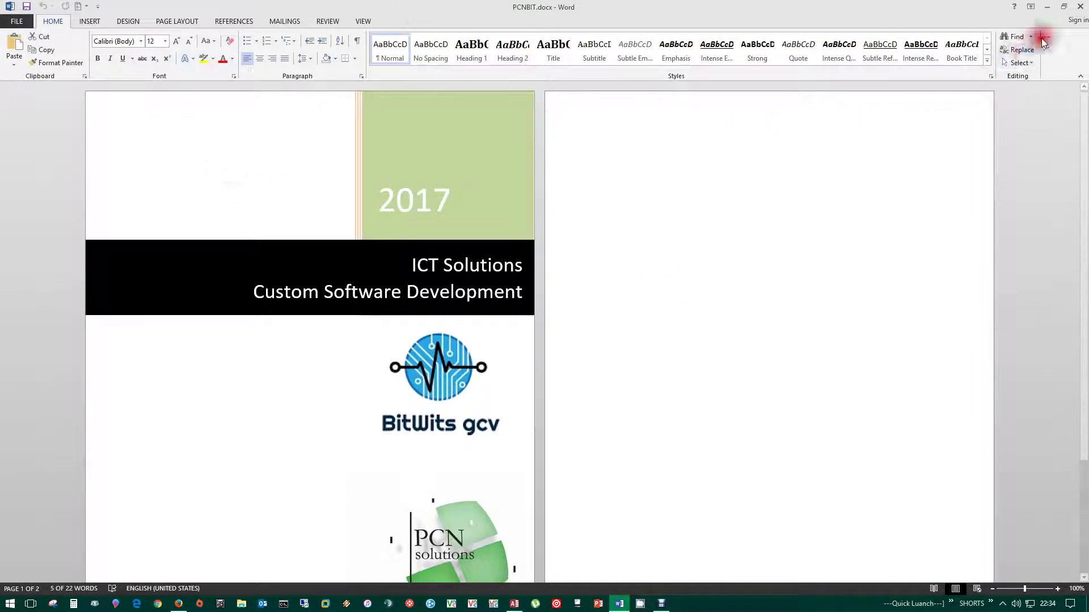
click(1080, 8)
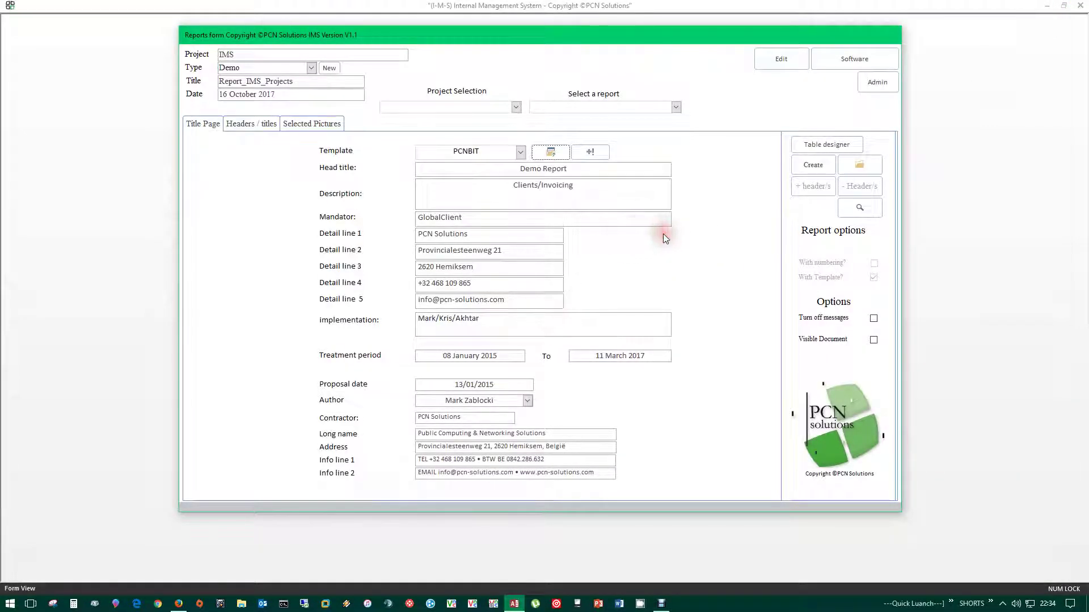
- Put the Reports form into edit mode and choose the ASEQ template
click(520, 152)
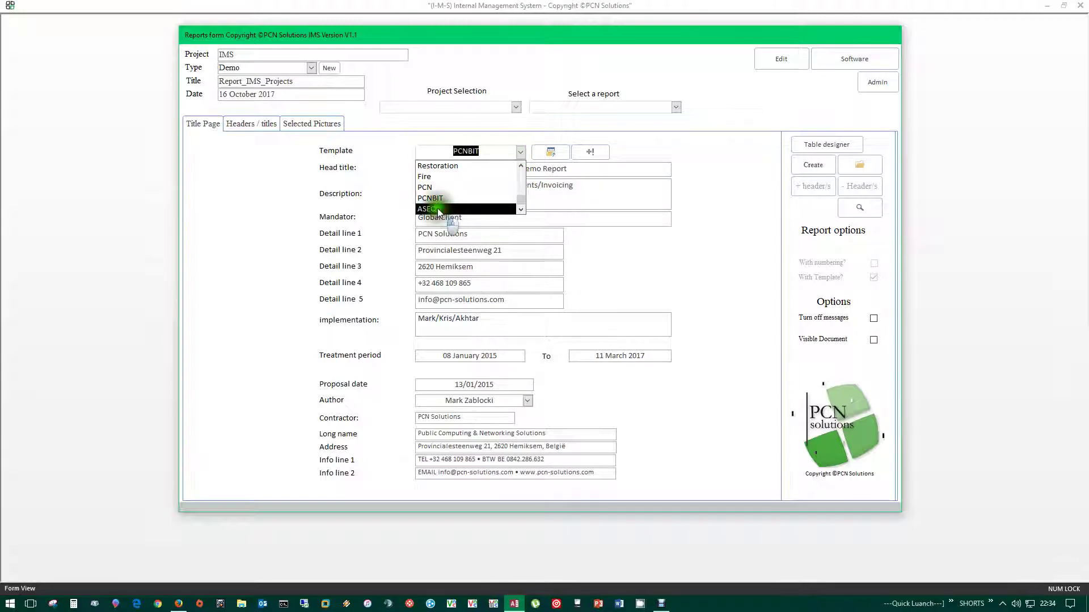
click(716, 155)
click(778, 59)
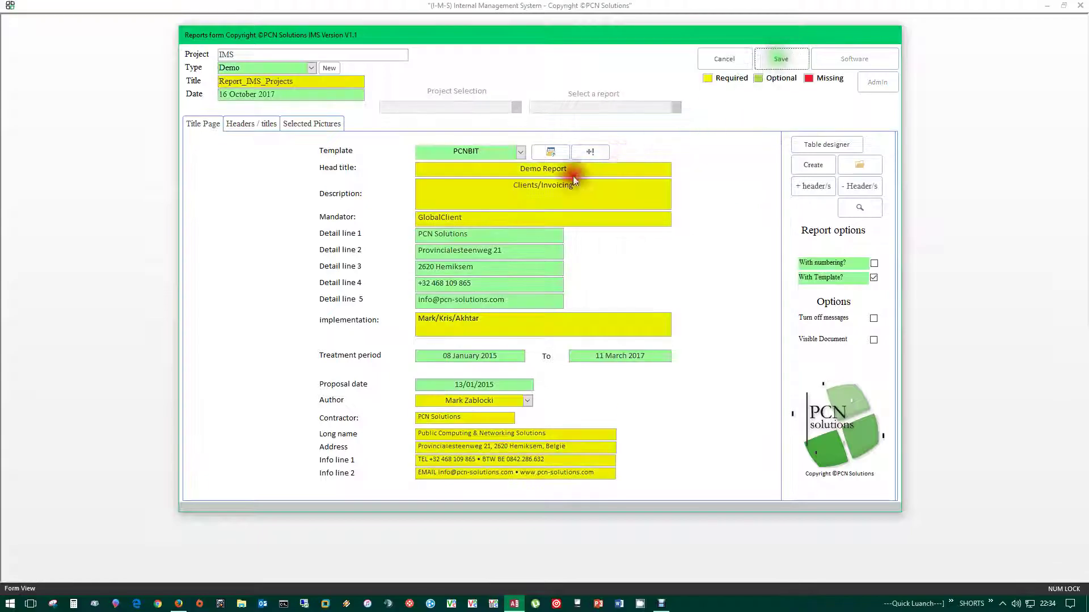
click(520, 152)
click(450, 208)
- Preview ASEQ.docx in Word, close it, and save the form out of edit mode
click(549, 151)
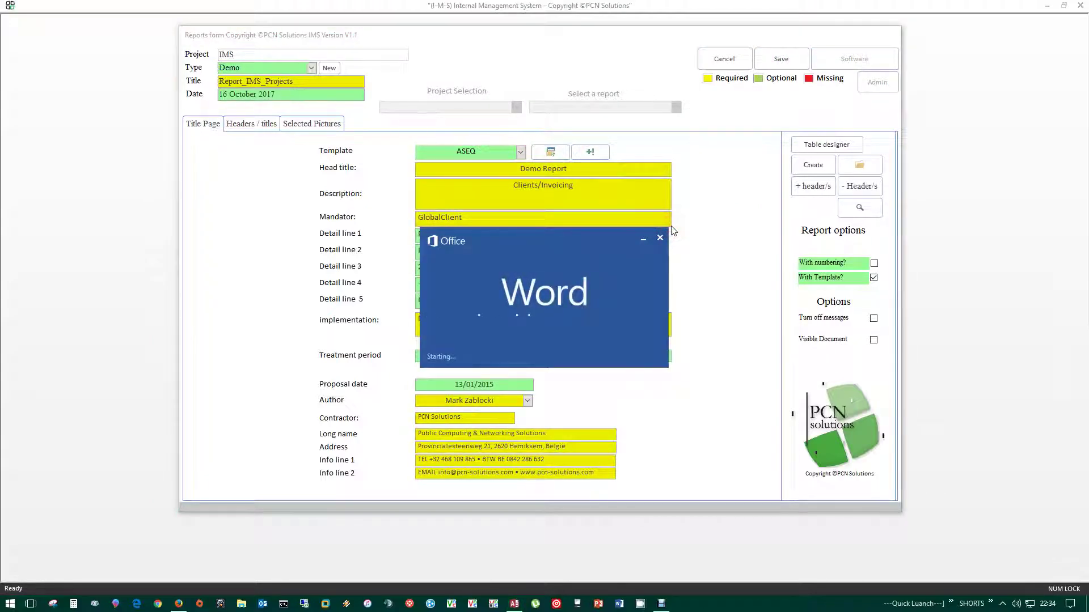
scroll(260, 433, down, 5)
scroll(259, 432, up, 5)
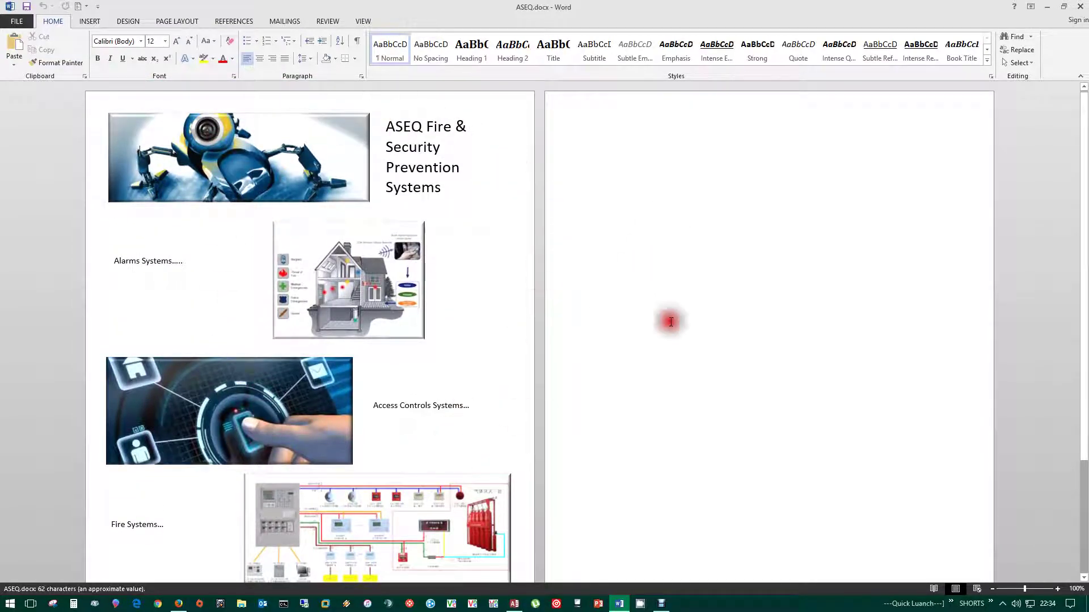
click(1080, 7)
click(759, 56)
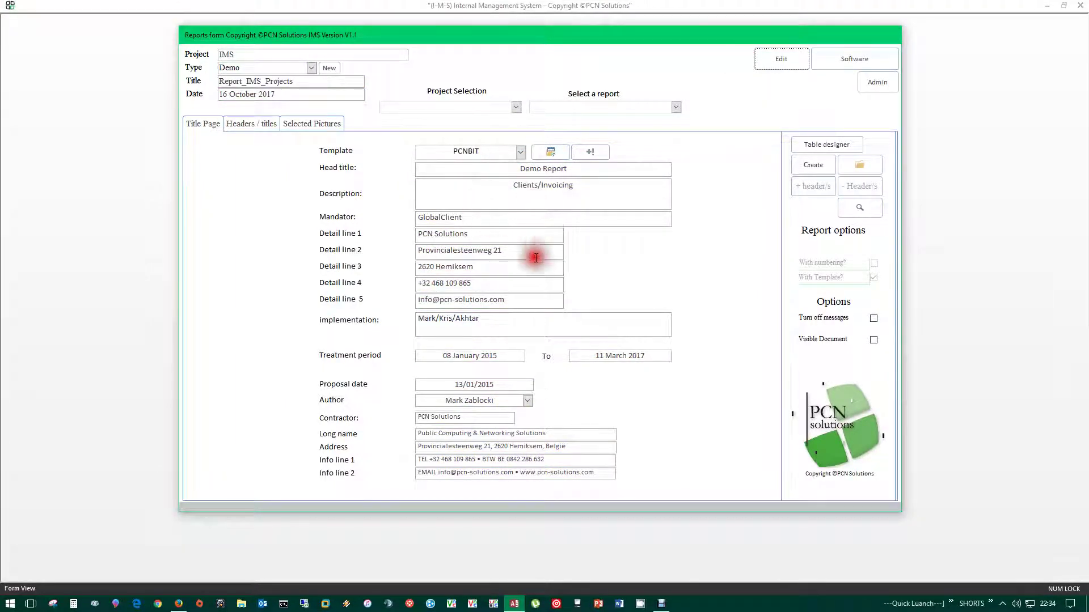
- Select the locked Description, Mandator and Detail line values, then switch the form to edit mode
drag(616, 186, 445, 183)
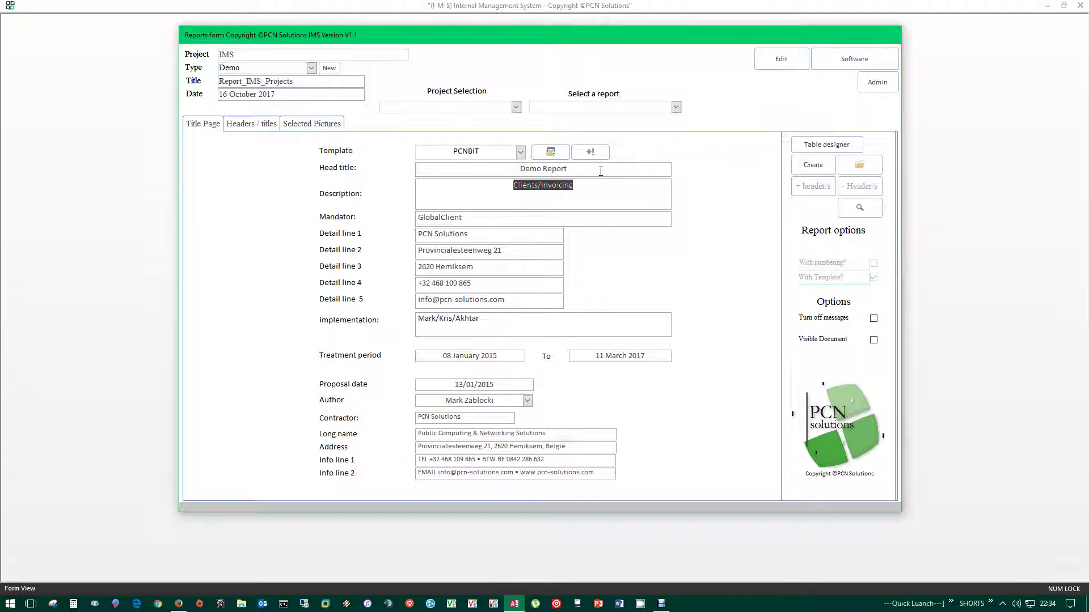
click(484, 223)
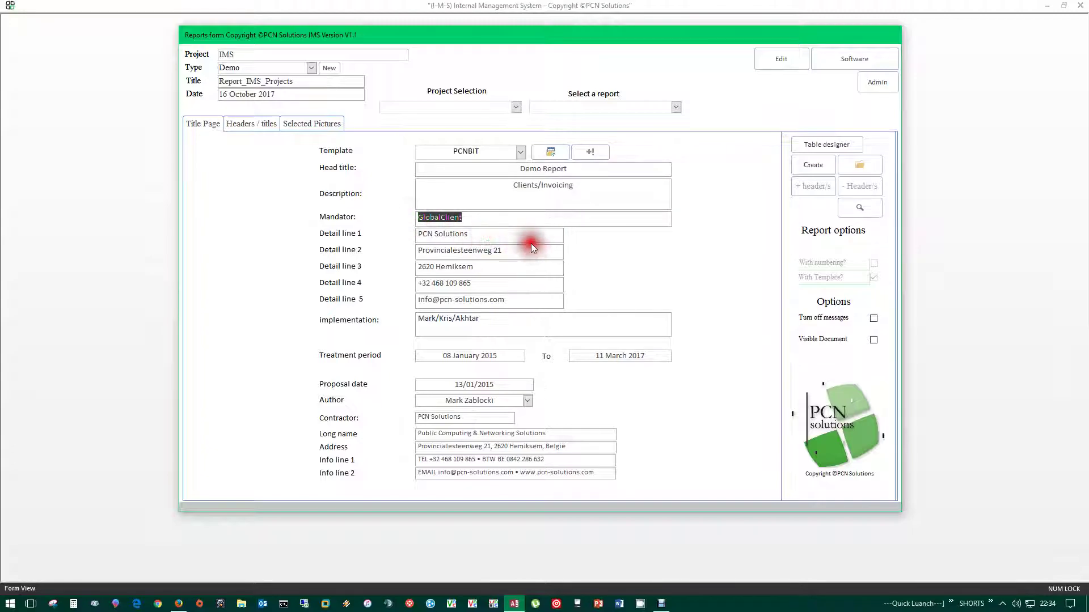
drag(523, 238, 393, 236)
drag(529, 250, 398, 250)
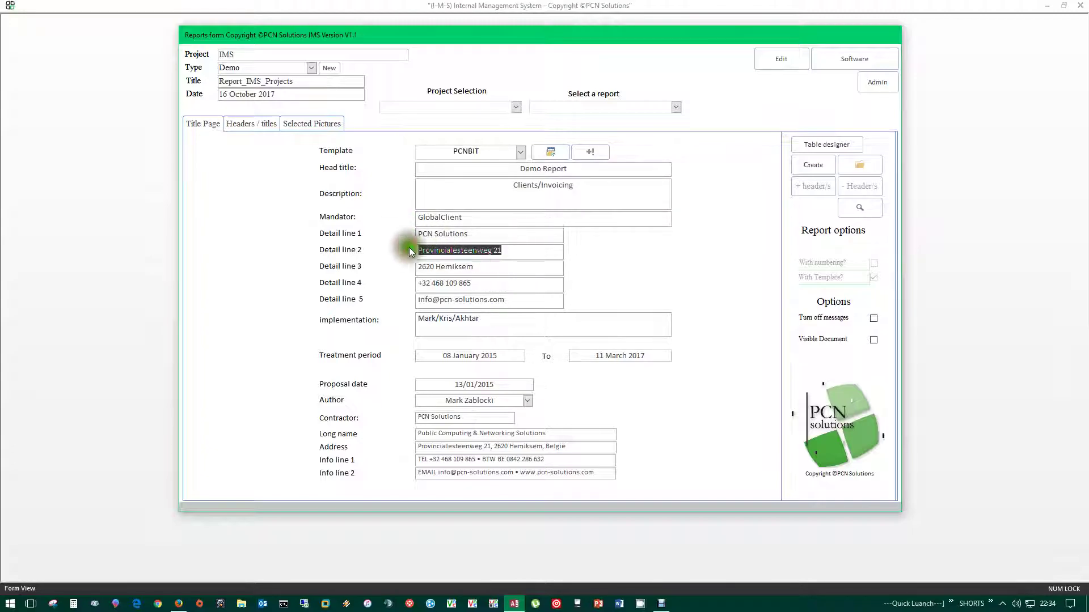
drag(530, 274, 371, 272)
drag(503, 291, 368, 299)
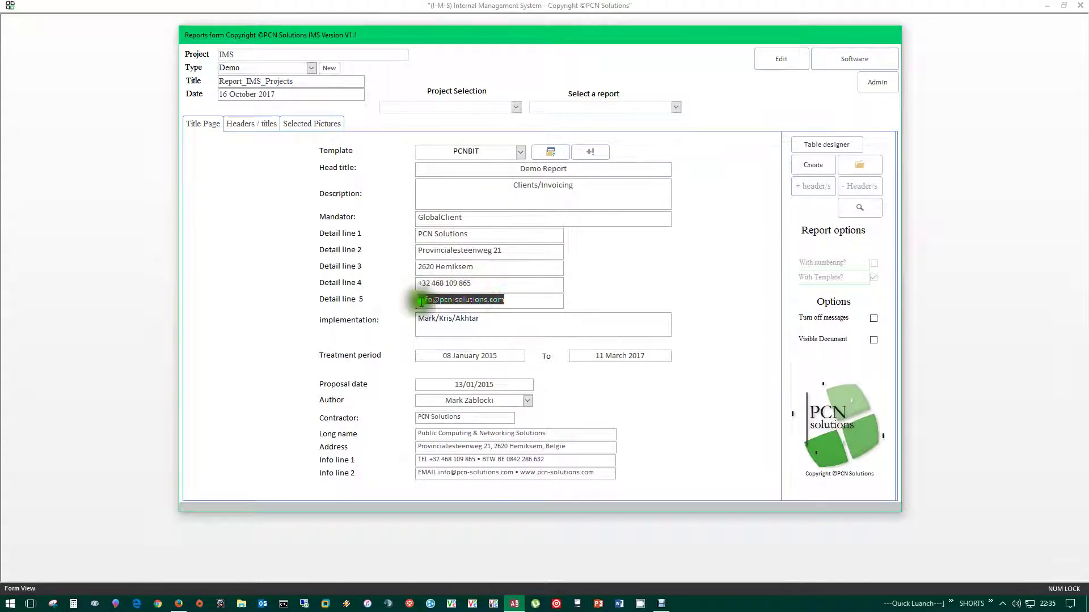
click(778, 62)
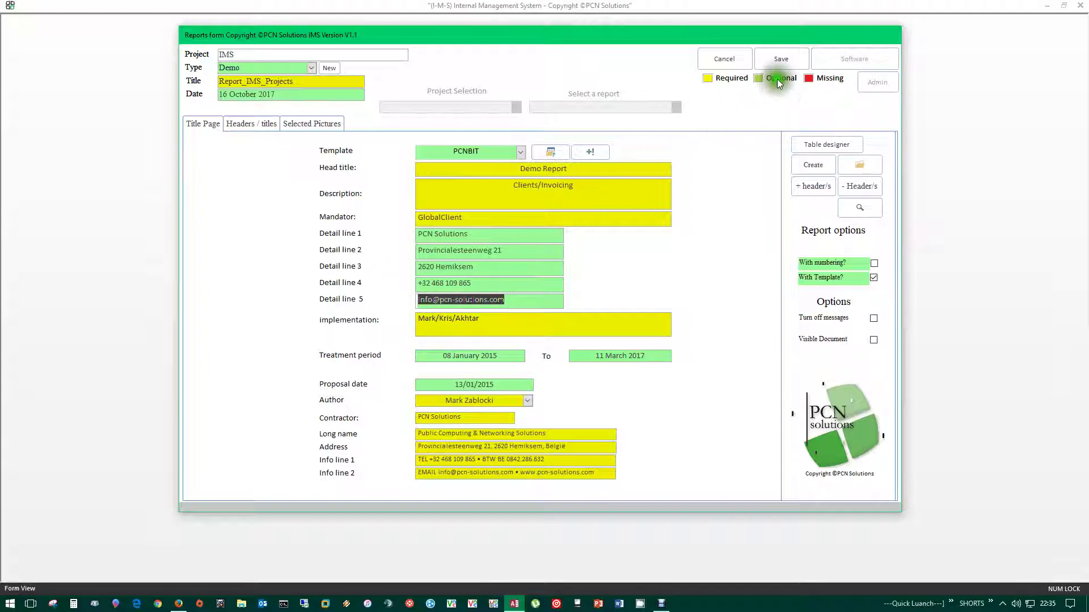
- Clear the Description text 'Clients/Invoicing' and the Mandator value
drag(576, 184, 497, 184)
key(Delete)
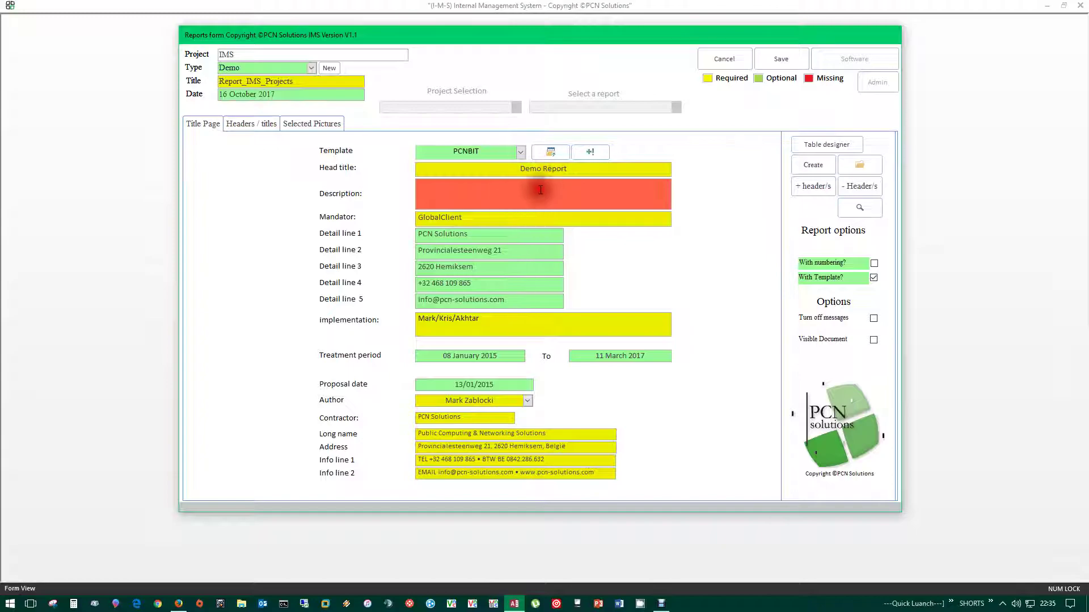
mouse_move(540, 192)
mouse_down()
mouse_move(516, 195)
mouse_move(543, 182)
mouse_up()
drag(487, 229, 418, 215)
key(Delete)
- Empty all five detail lines, including the address and e-mail lines
drag(491, 241, 437, 233)
key(Delete)
drag(534, 257, 393, 251)
key(Delete)
drag(499, 270, 385, 264)
key(Delete)
click(492, 284)
drag(491, 285, 354, 280)
key(Delete)
drag(499, 300, 394, 299)
key(Delete)
click(445, 247)
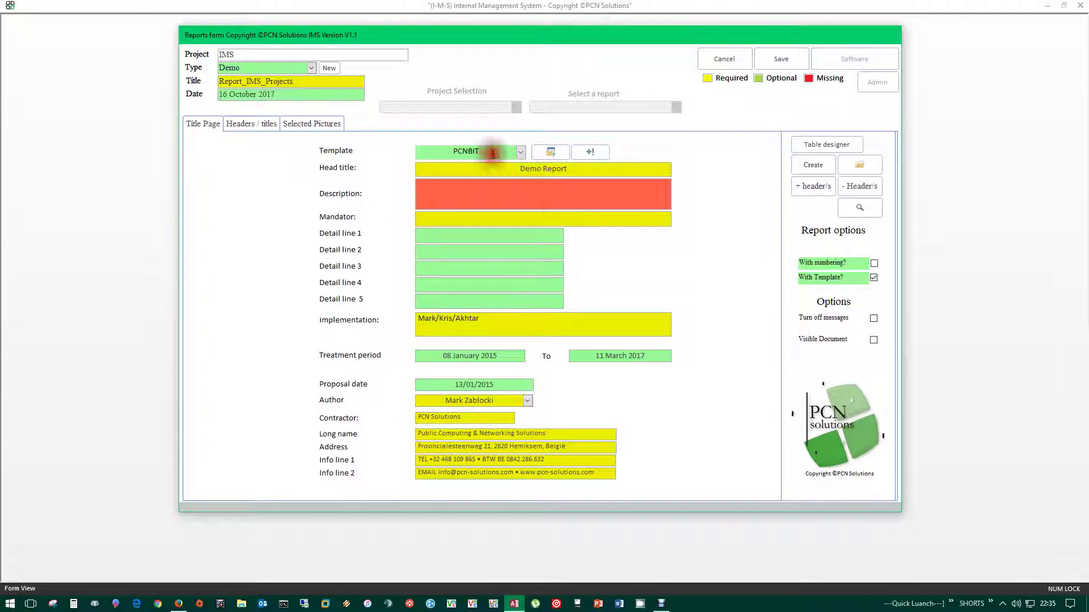
- Refill the emptied title-page fields from the template, then show the Headers / titles page
click(590, 152)
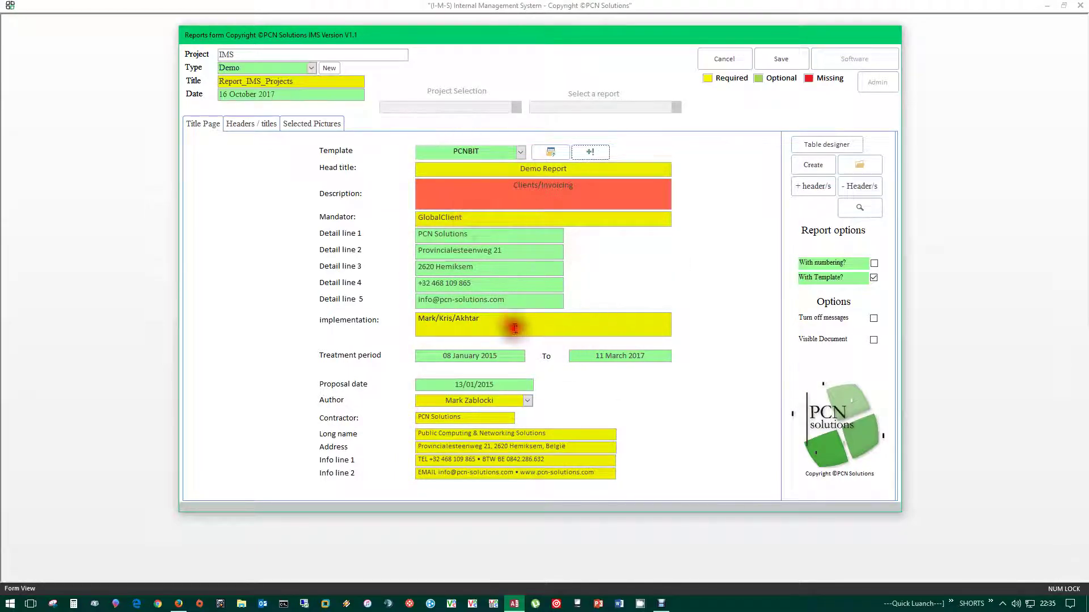
click(240, 124)
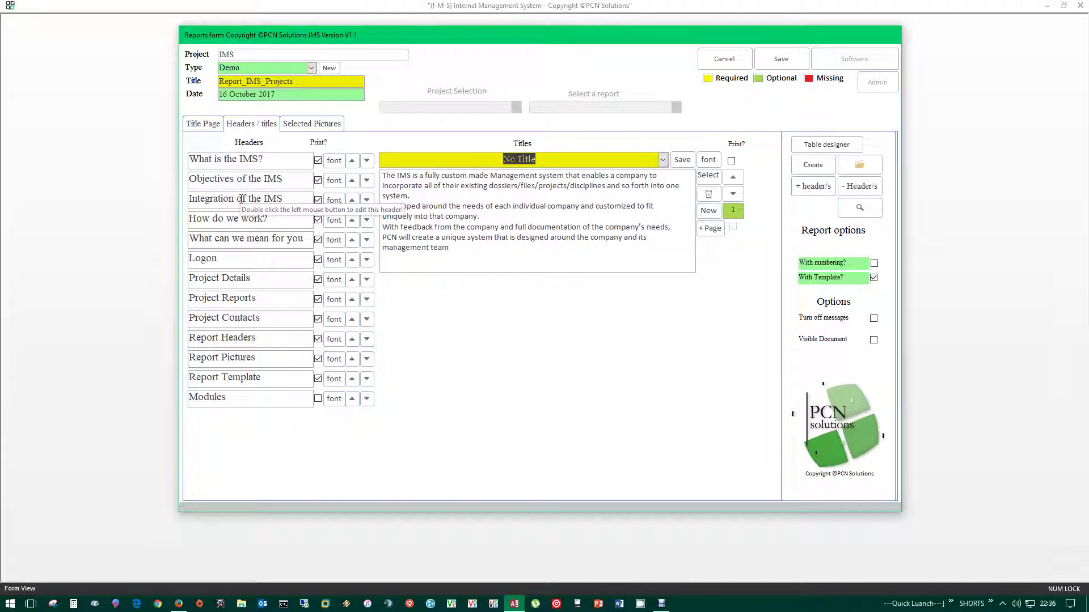
double_click(287, 159)
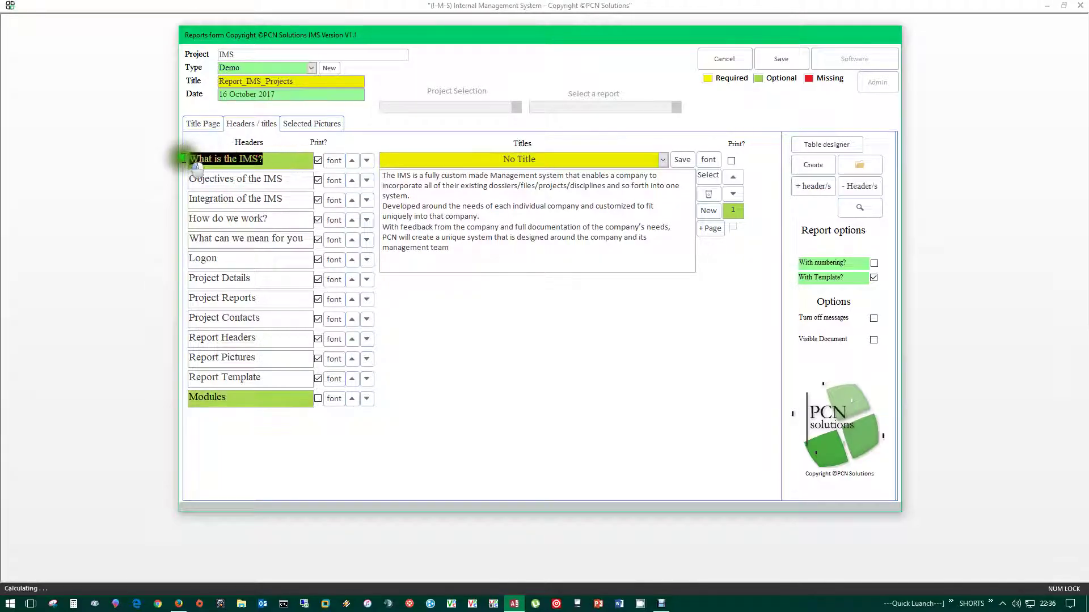
double_click(294, 186)
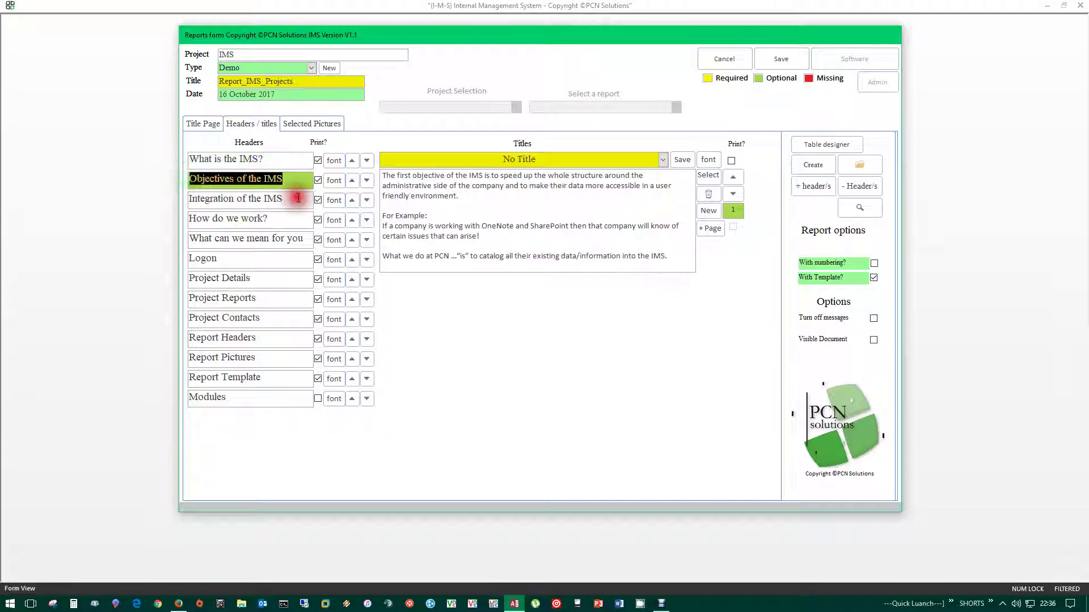
double_click(205, 198)
double_click(289, 218)
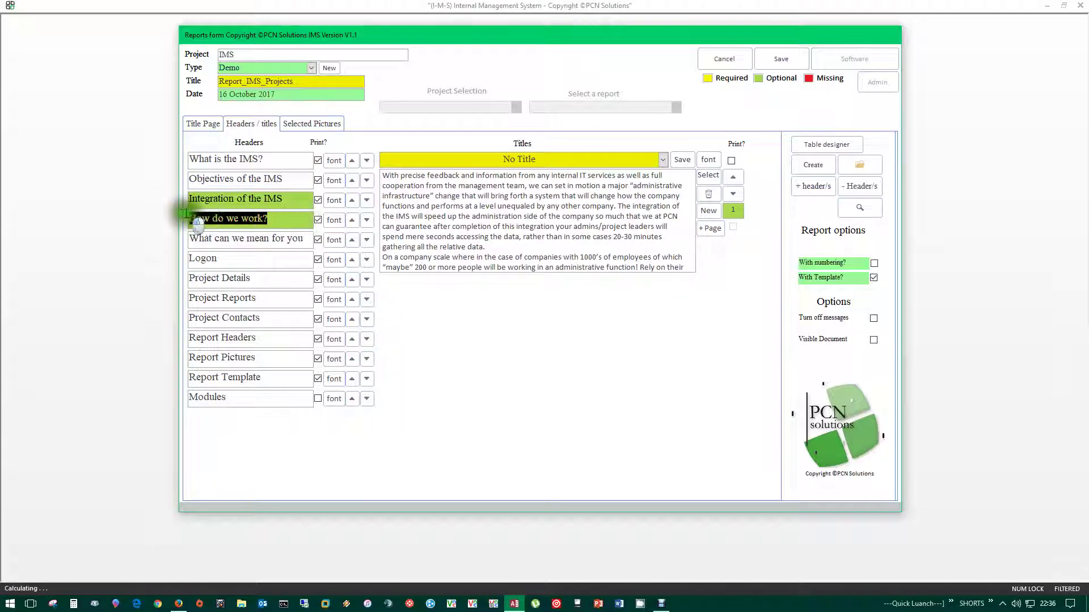
click(261, 244)
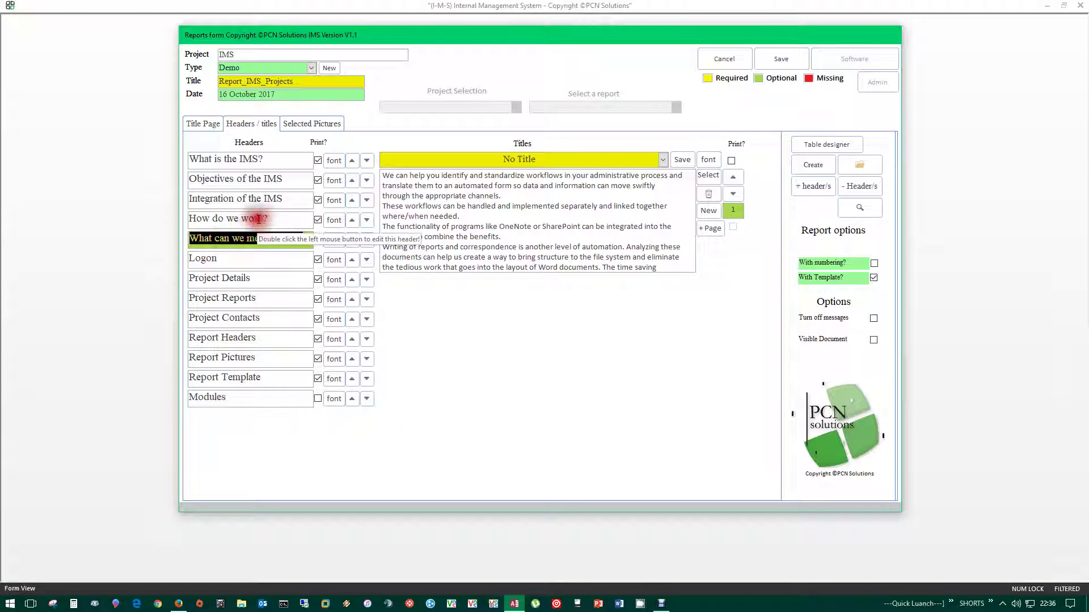
click(280, 218)
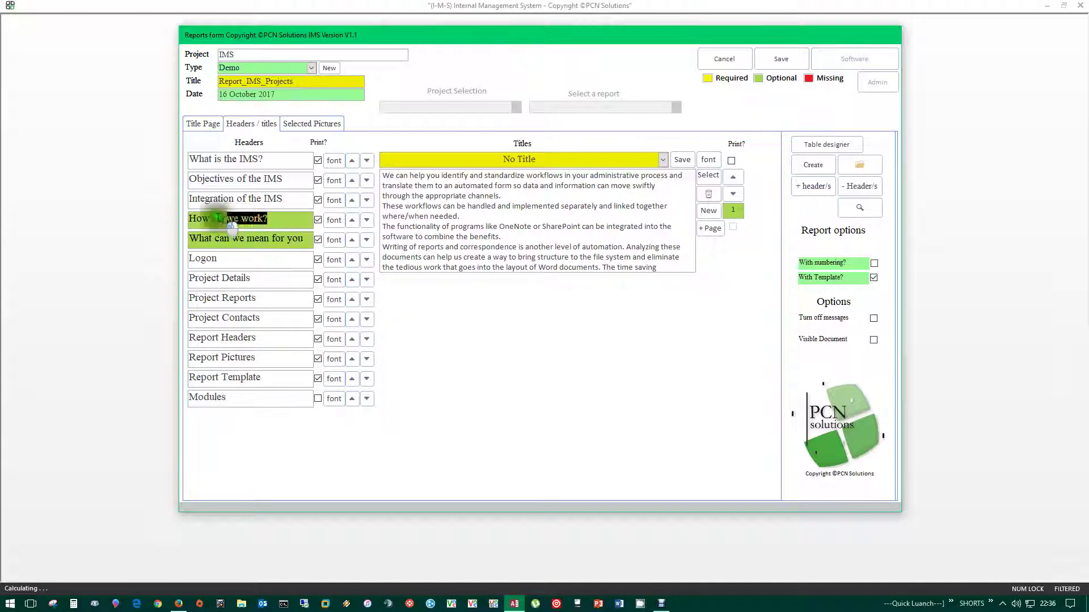
click(220, 200)
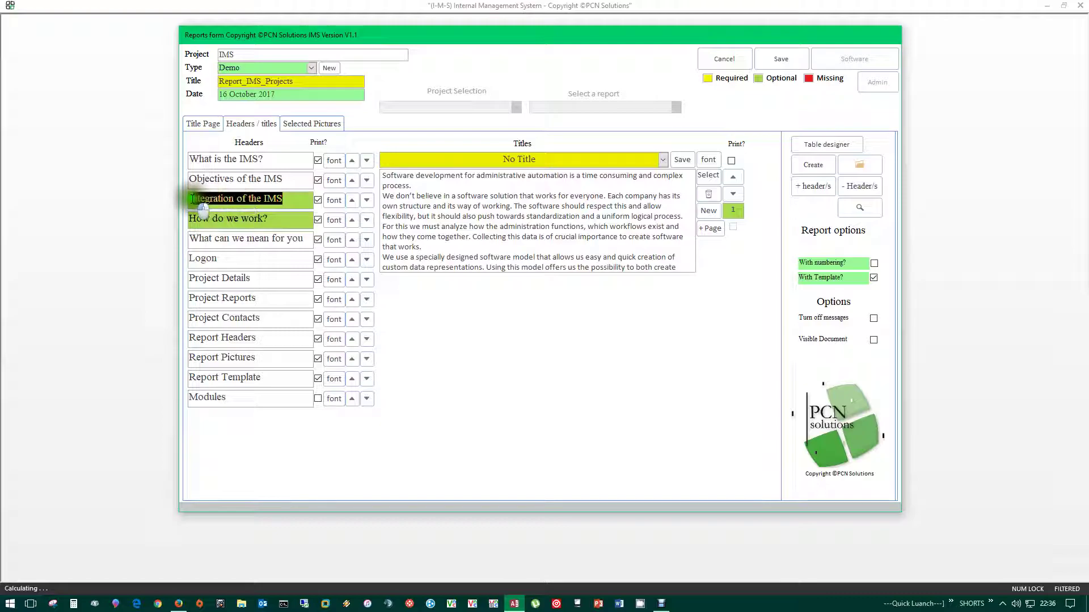
click(288, 181)
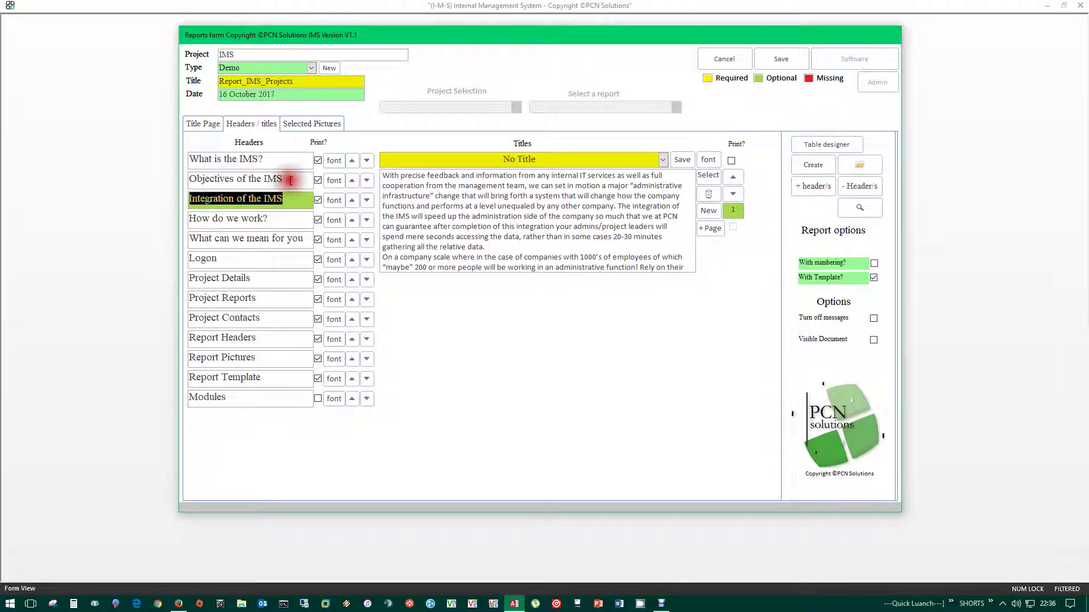
click(278, 162)
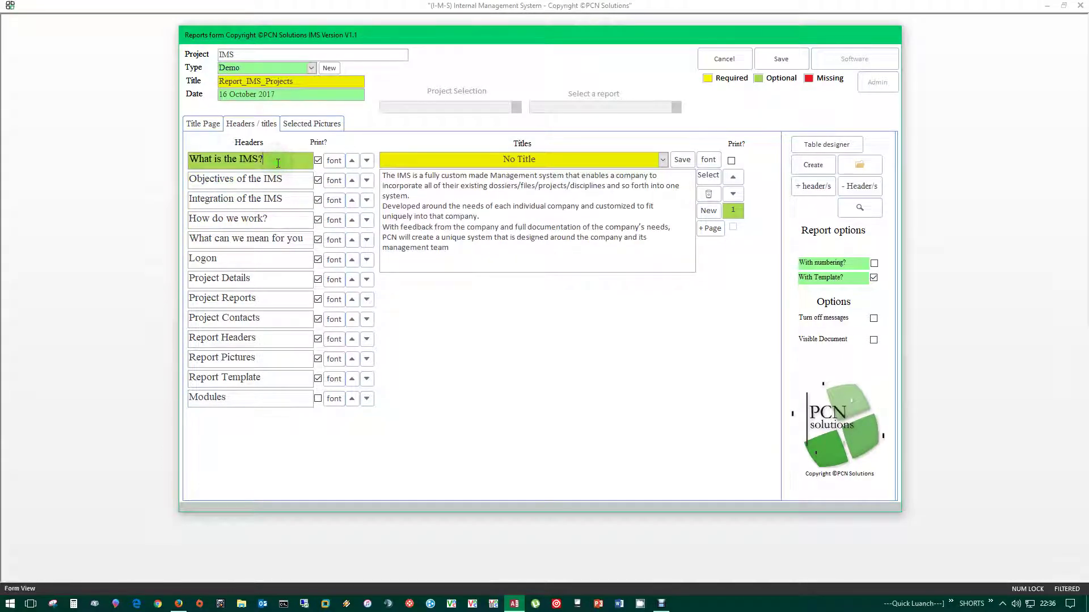
click(289, 200)
- Show the Logon header's titles and step through Administration Projects, Clients and Reports
click(246, 258)
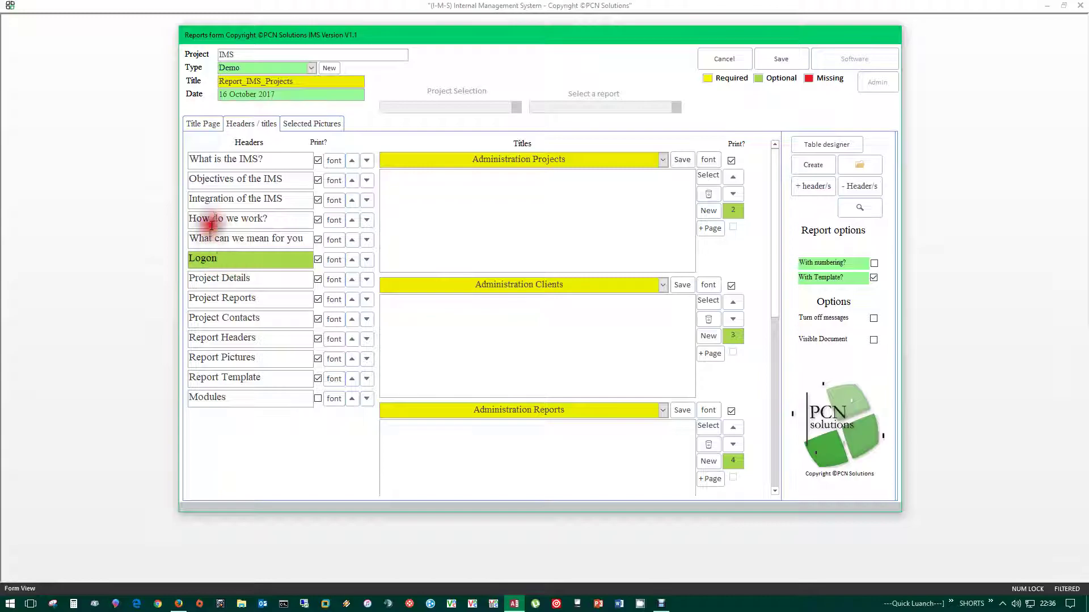
double_click(205, 258)
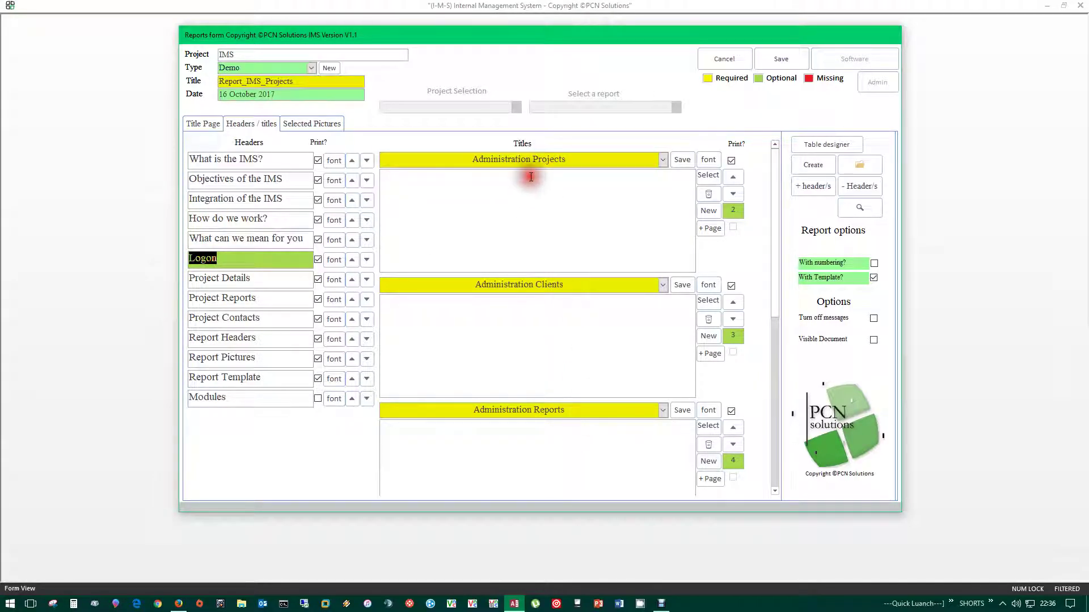
click(477, 189)
click(470, 333)
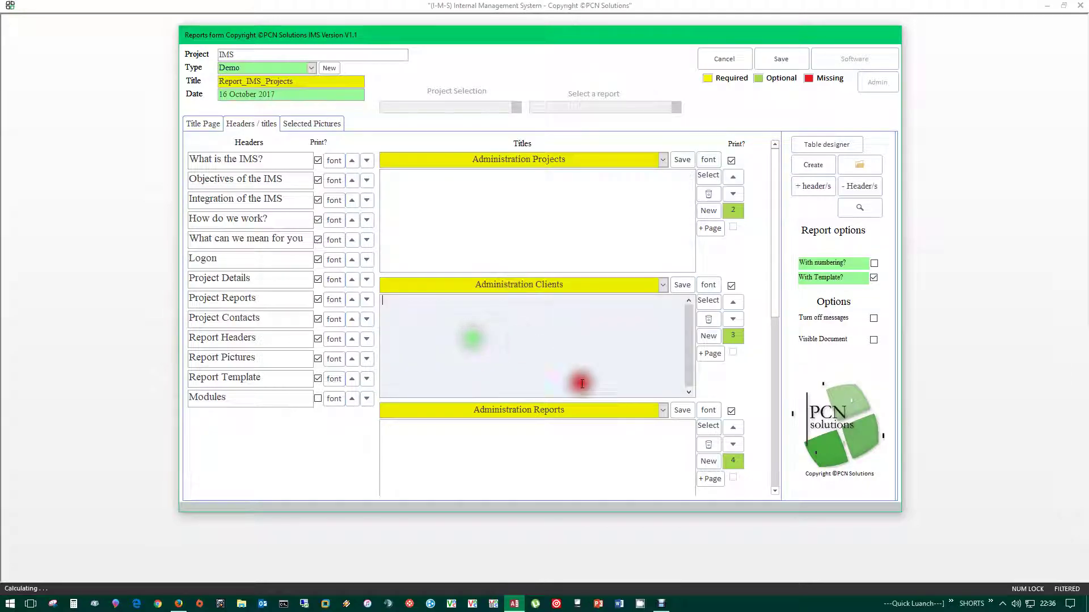
click(488, 453)
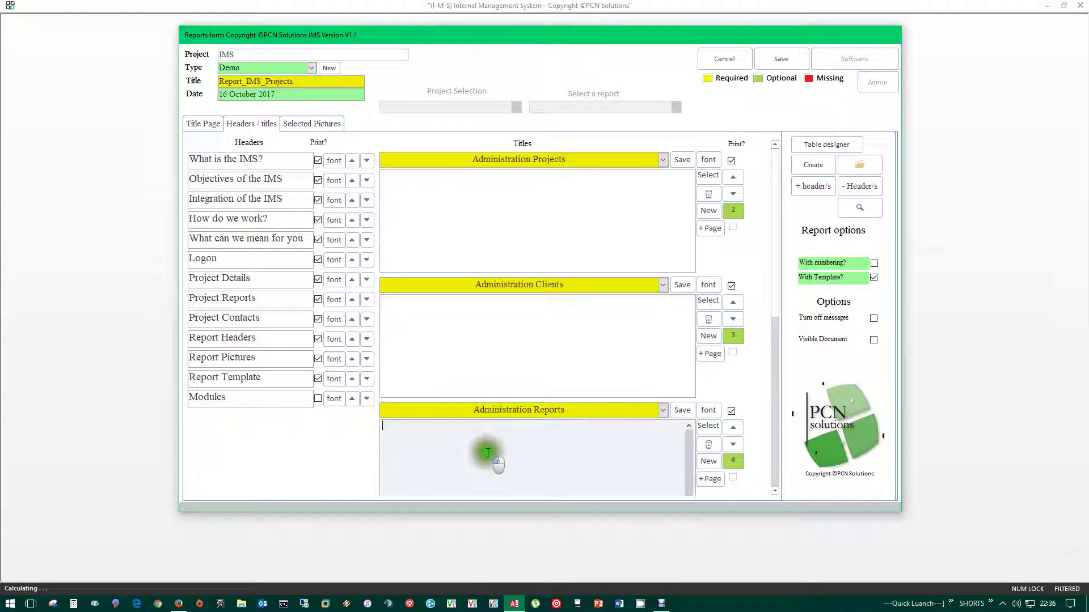
click(584, 155)
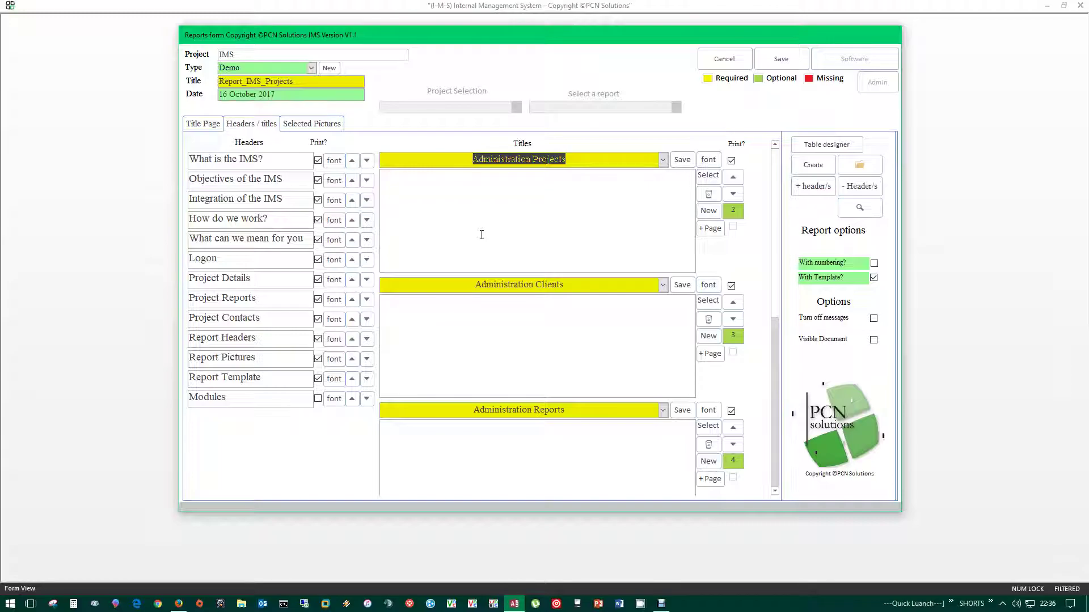
click(525, 225)
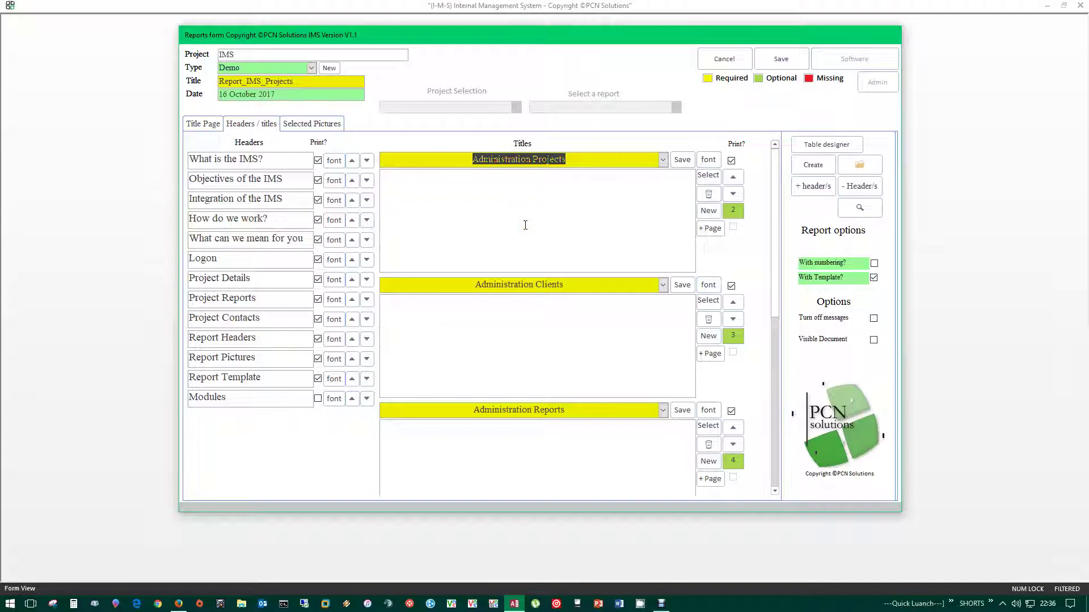
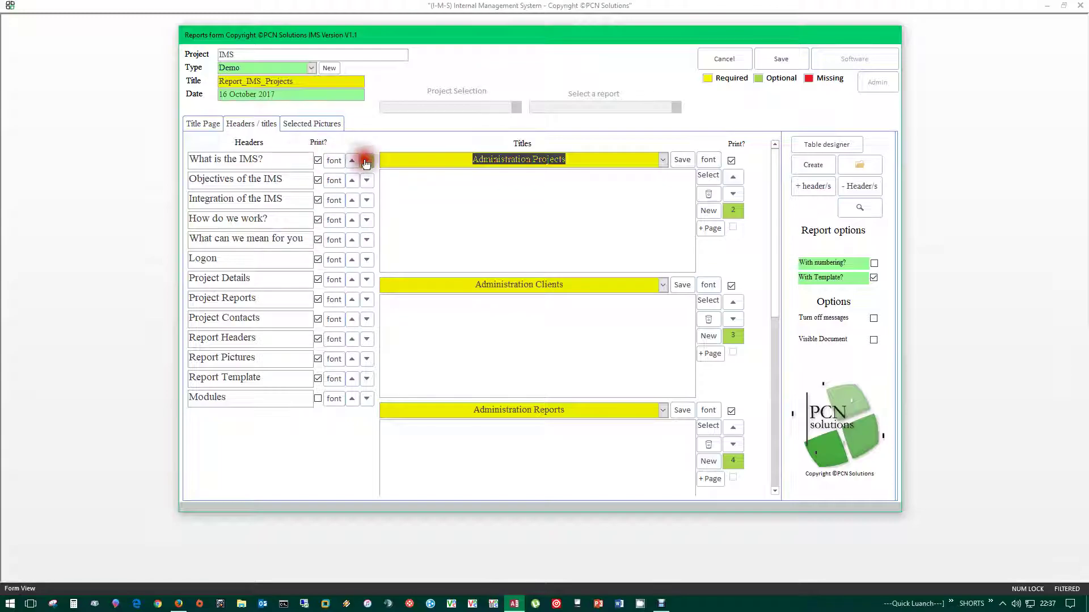
- Load the What is the IMS? header and highlight its title and full description text
click(292, 162)
drag(292, 161, 182, 160)
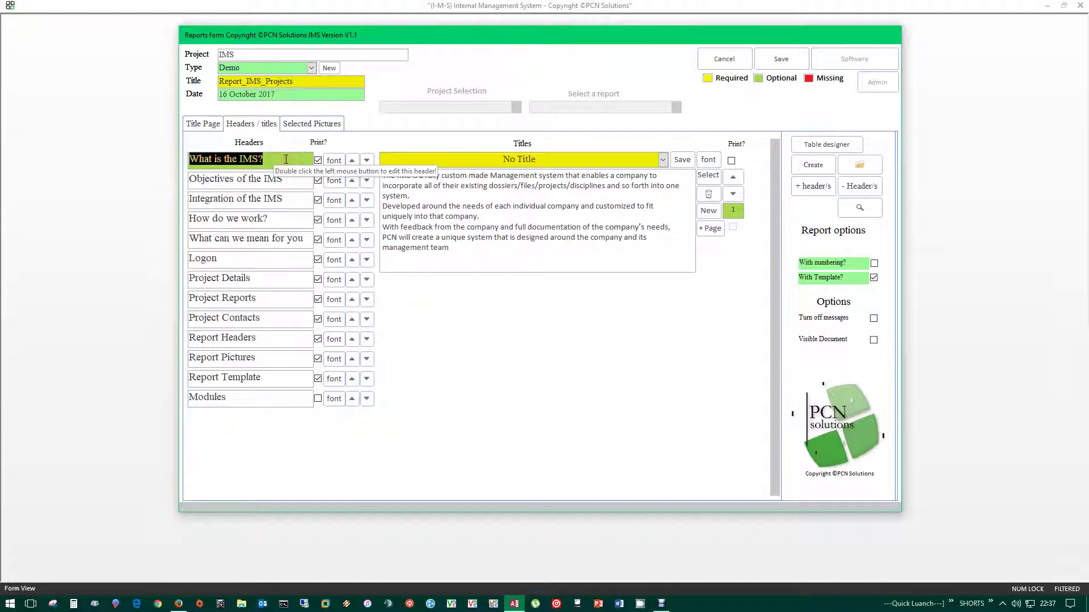
click(318, 161)
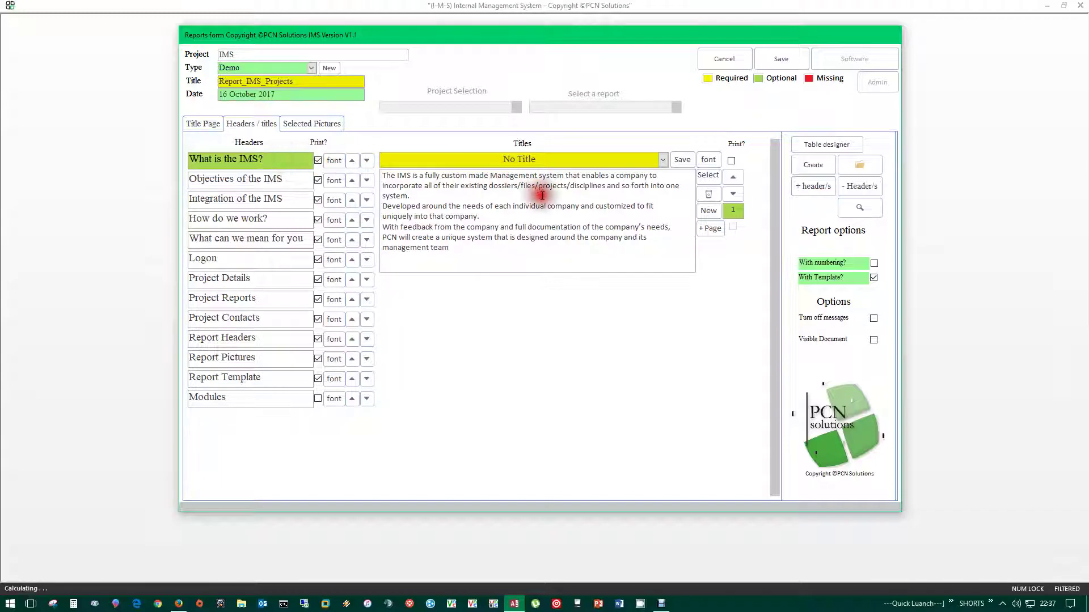
click(570, 159)
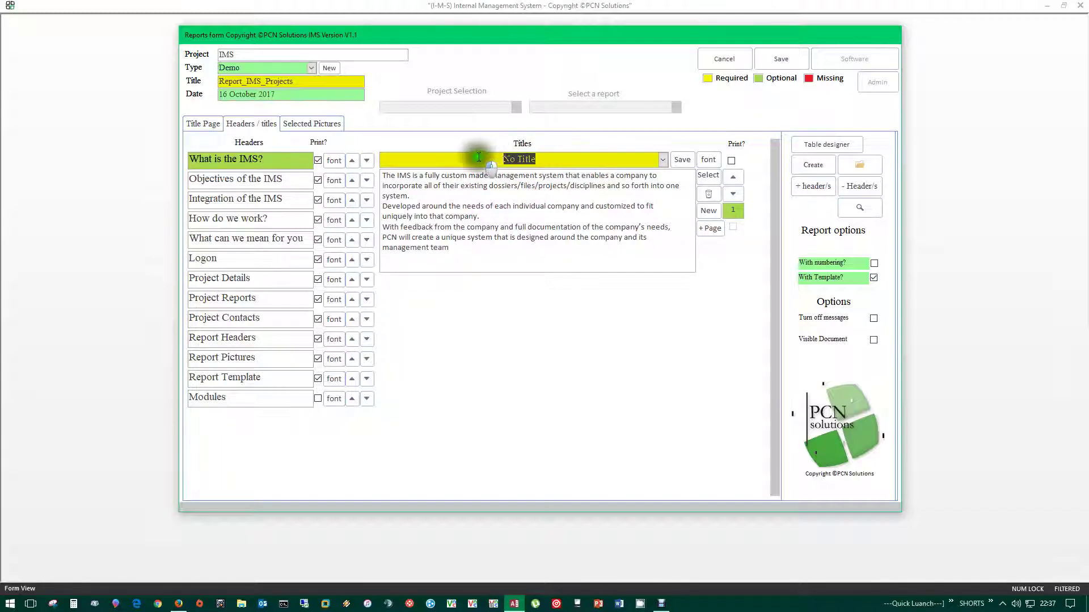
drag(474, 252, 384, 187)
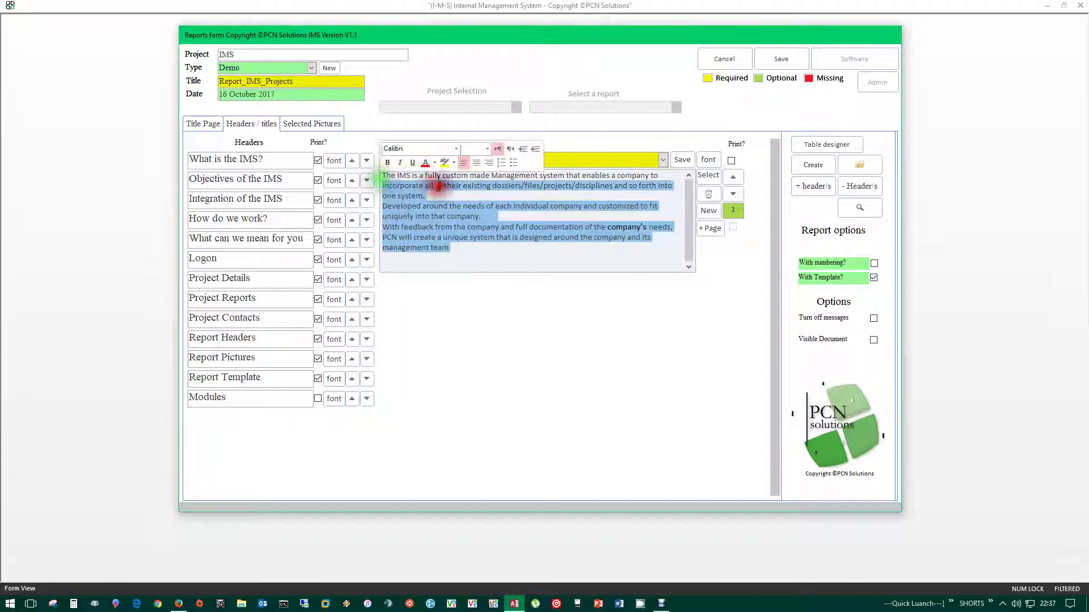
drag(474, 253, 377, 174)
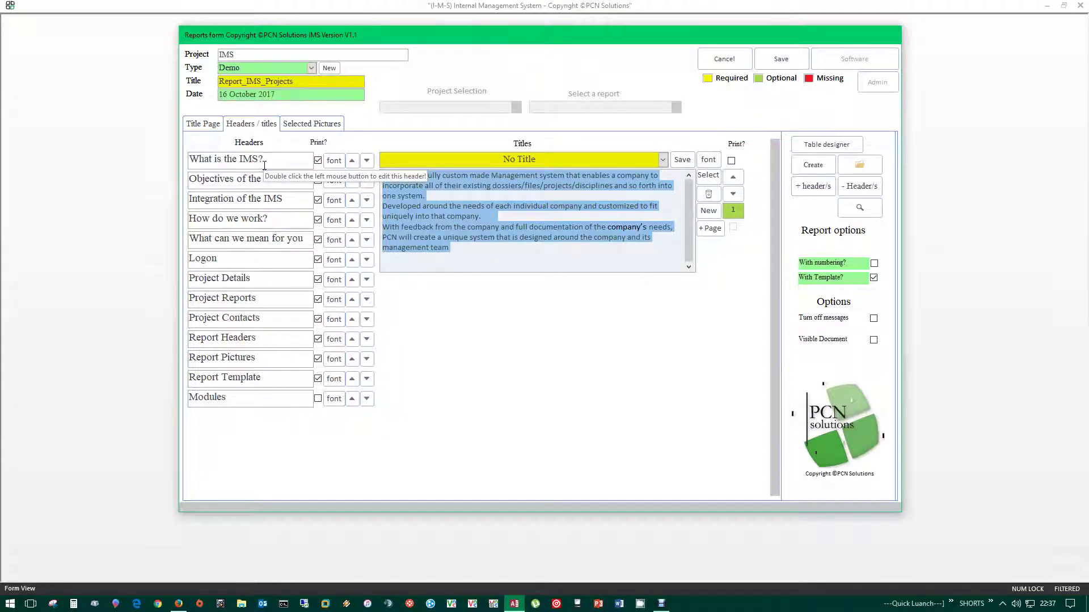
double_click(265, 162)
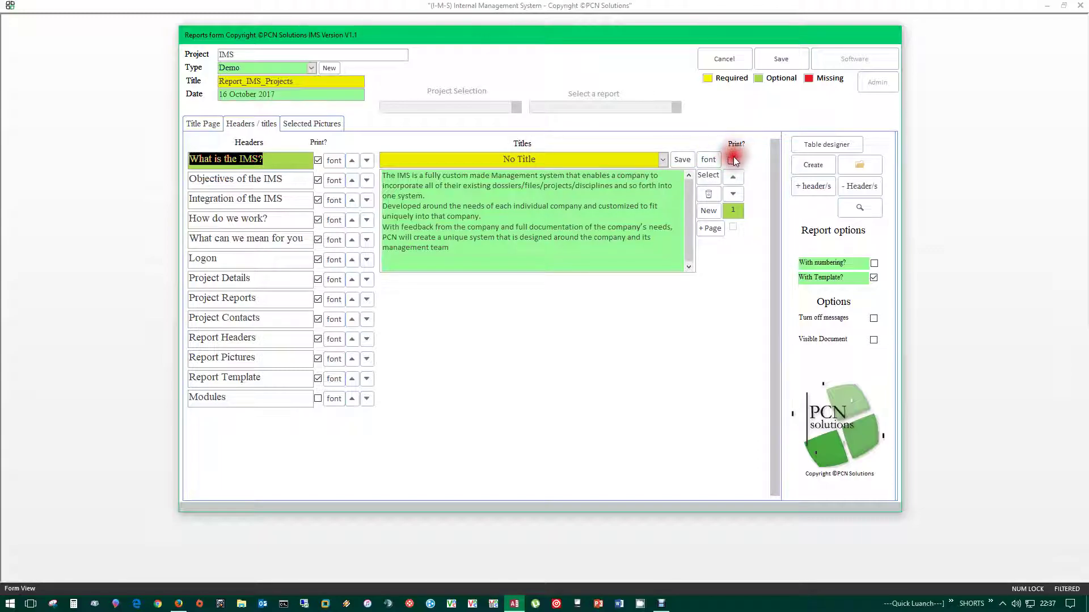
drag(498, 253, 378, 174)
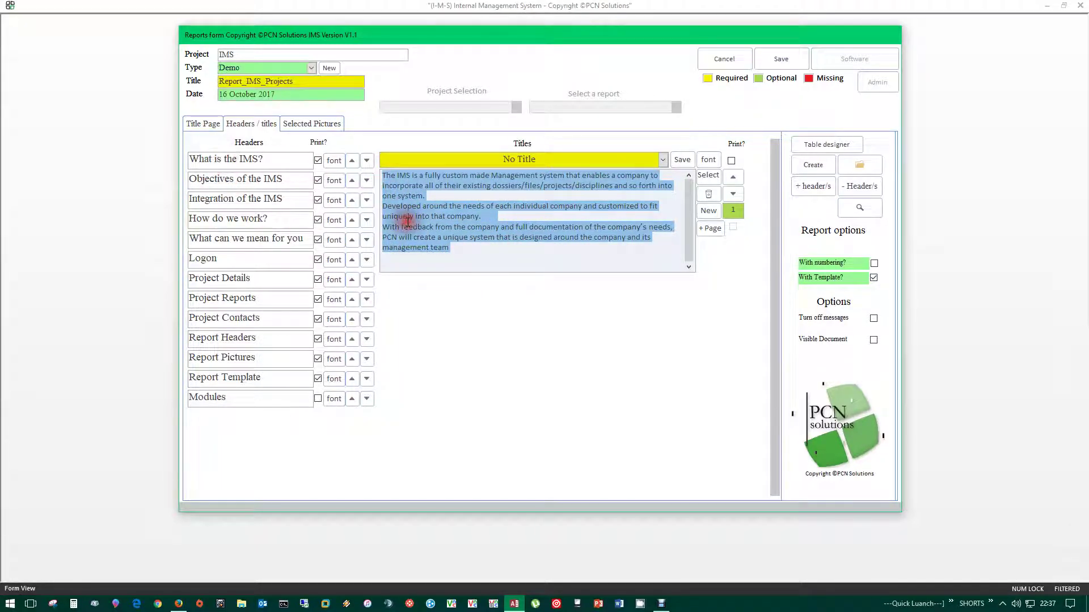
click(478, 230)
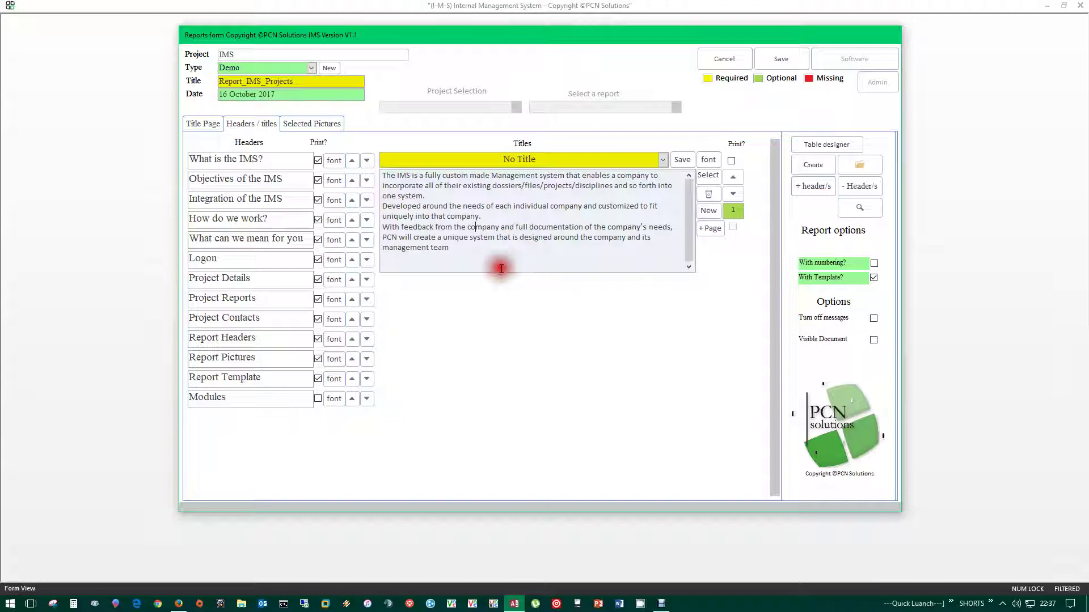
click(332, 162)
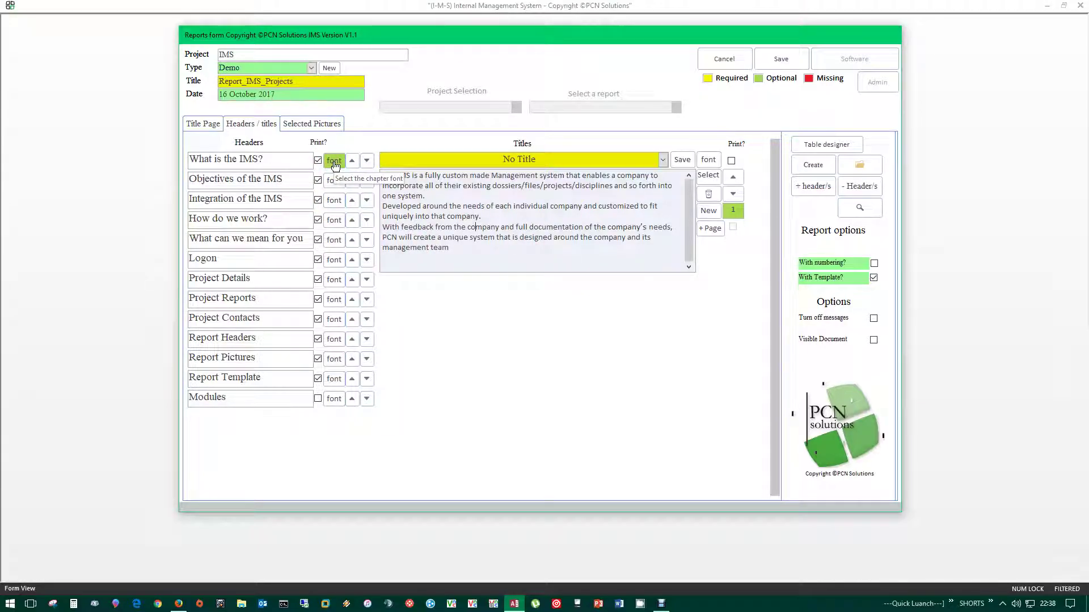
- Set the What is the IMS? header font to Viner Hand ITC, Bold, size 18, Red
click(334, 163)
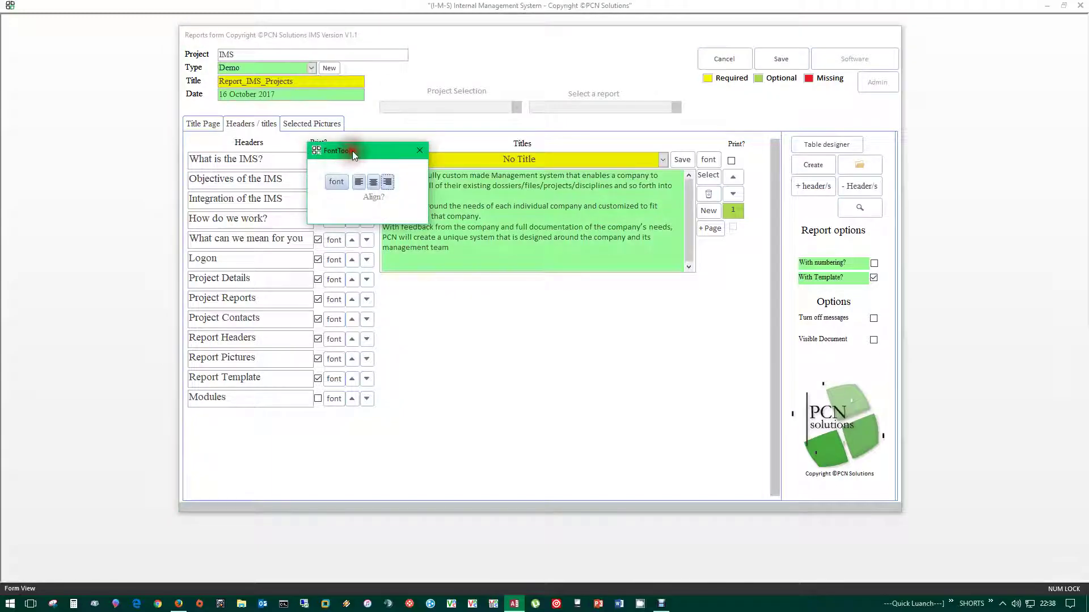
drag(353, 151, 401, 170)
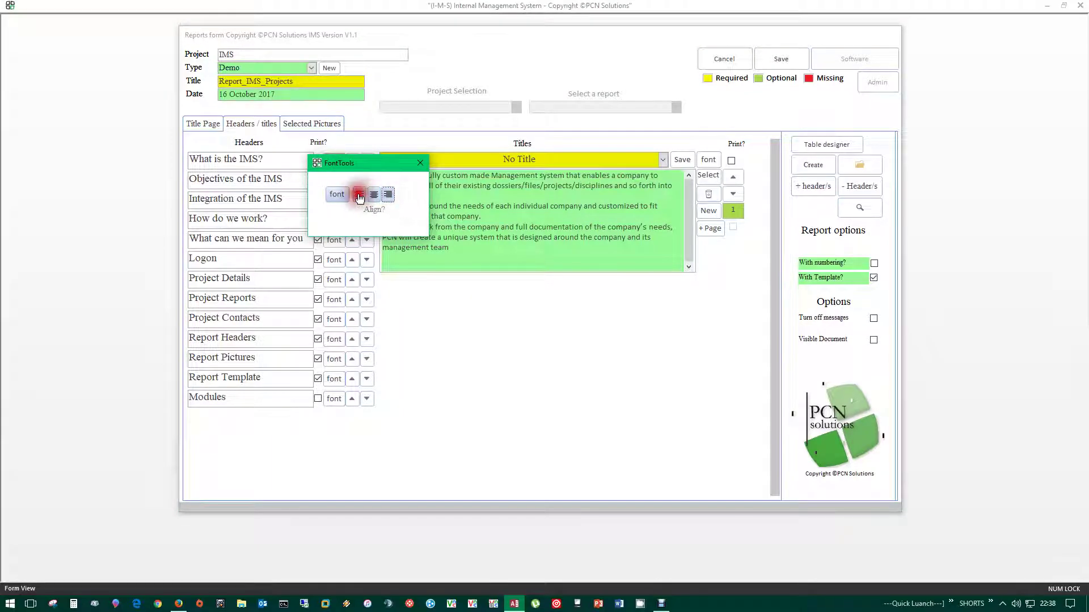
click(388, 196)
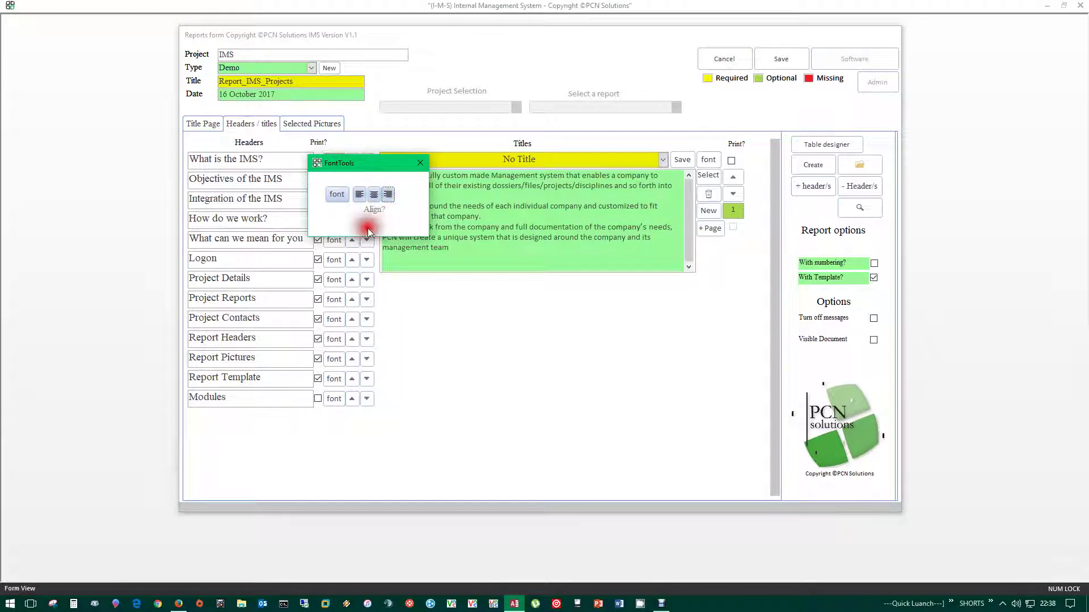
click(337, 194)
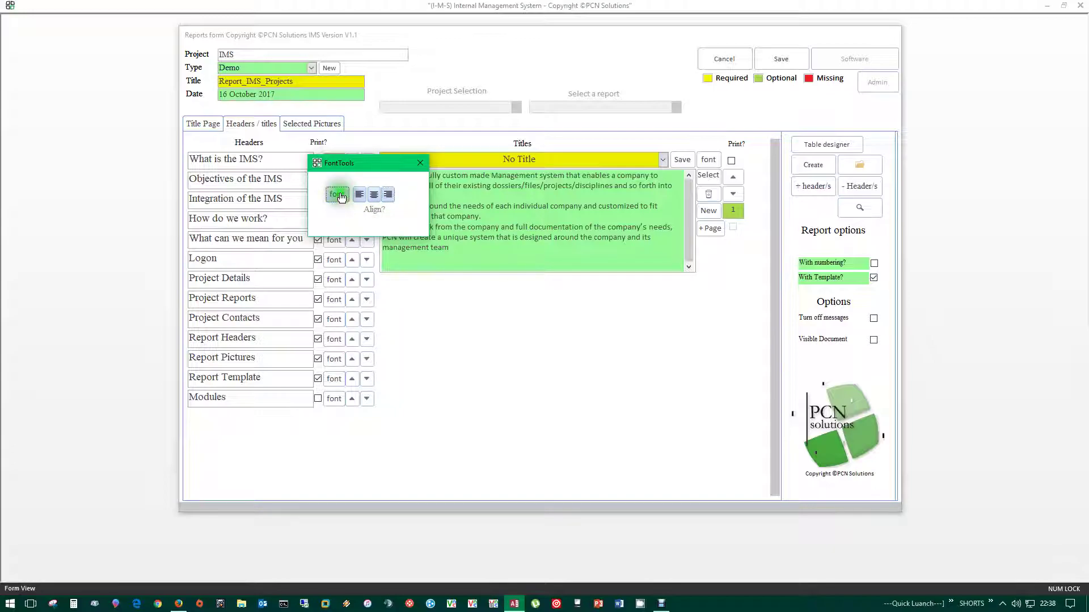
click(374, 276)
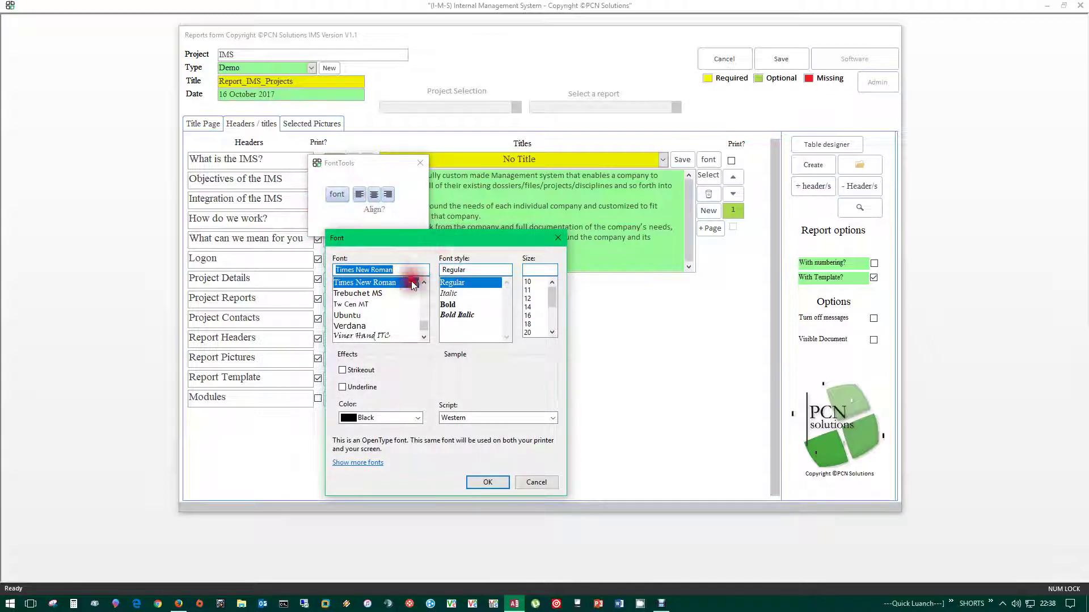
click(356, 335)
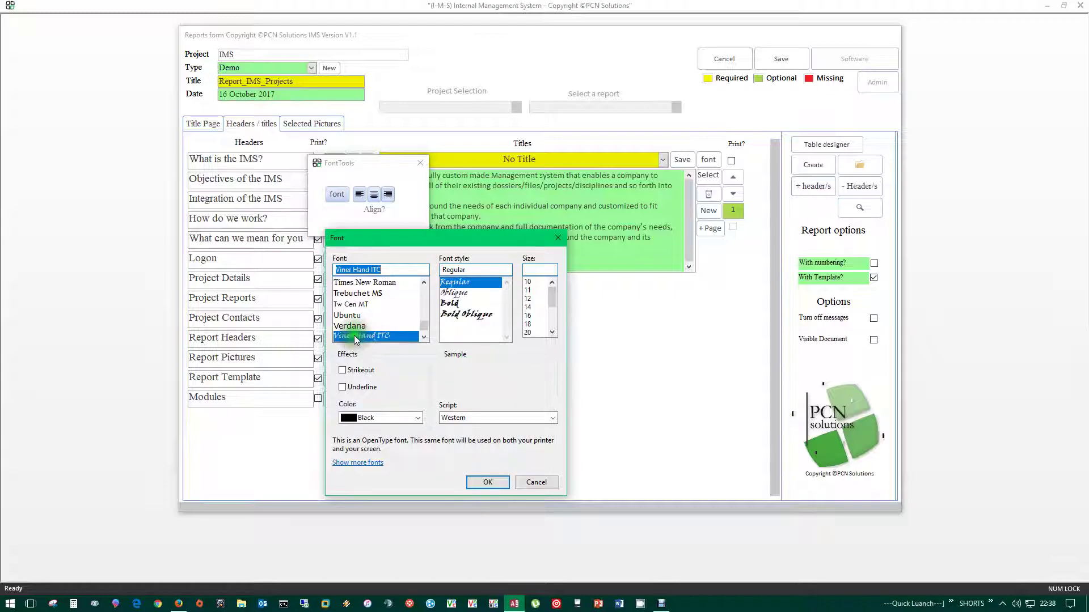
click(461, 304)
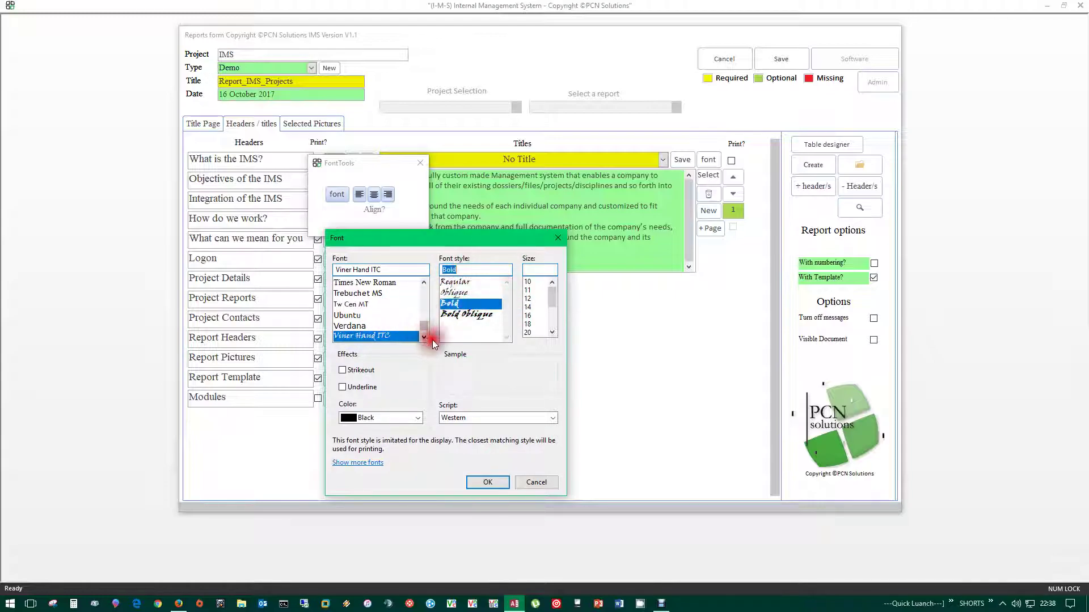
click(529, 325)
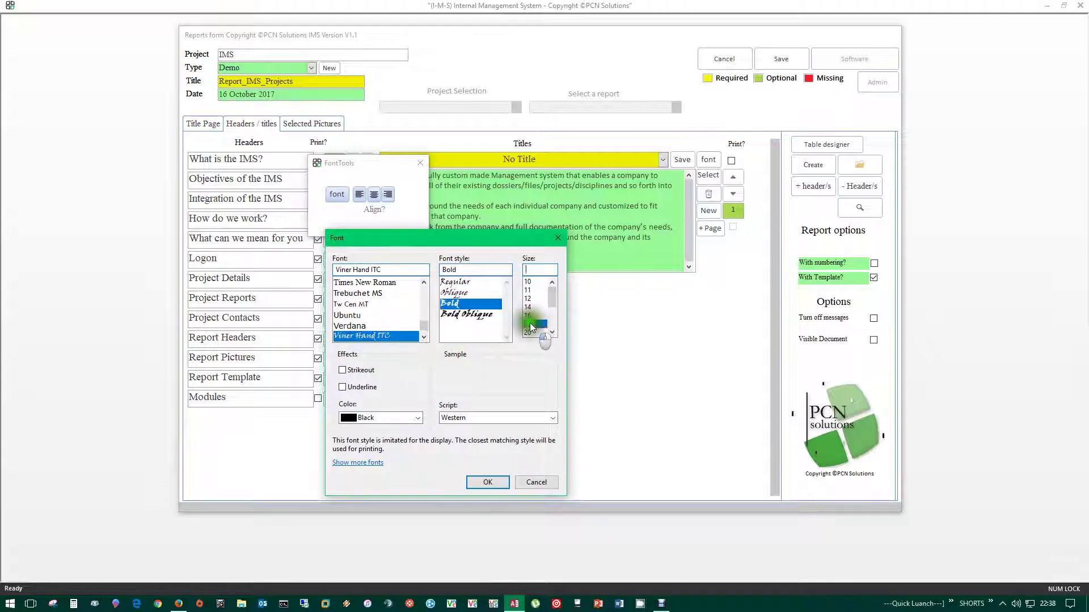
click(389, 417)
click(359, 501)
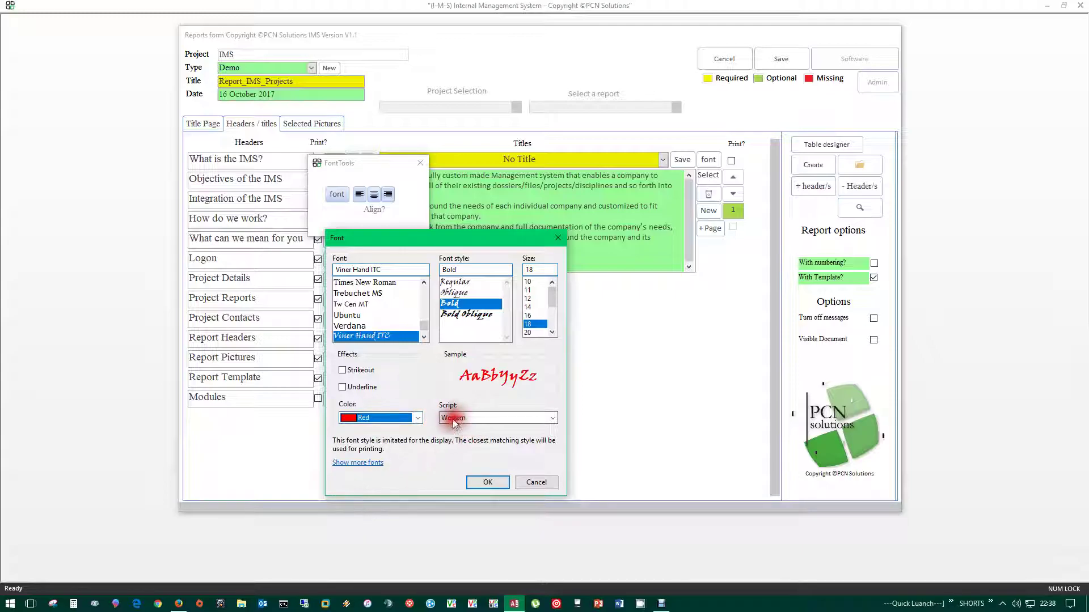
click(541, 420)
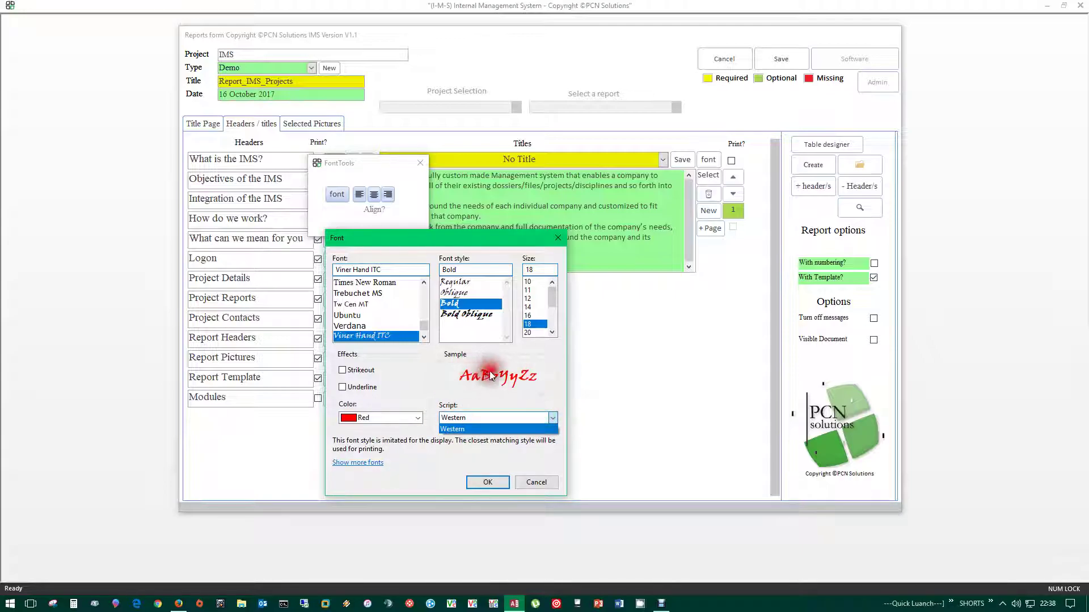
click(487, 482)
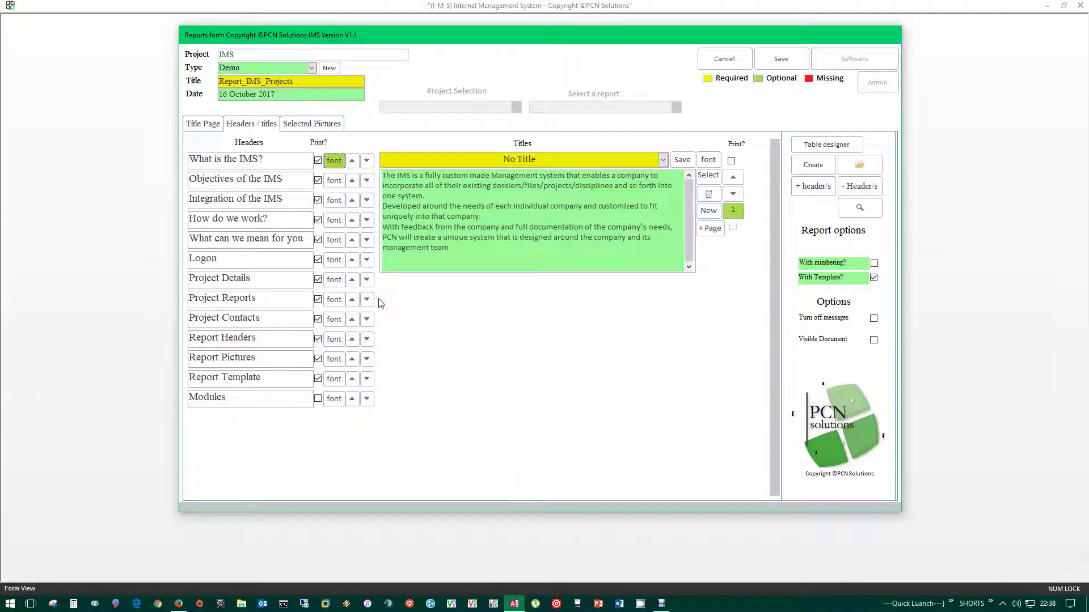
click(353, 162)
click(351, 163)
click(370, 180)
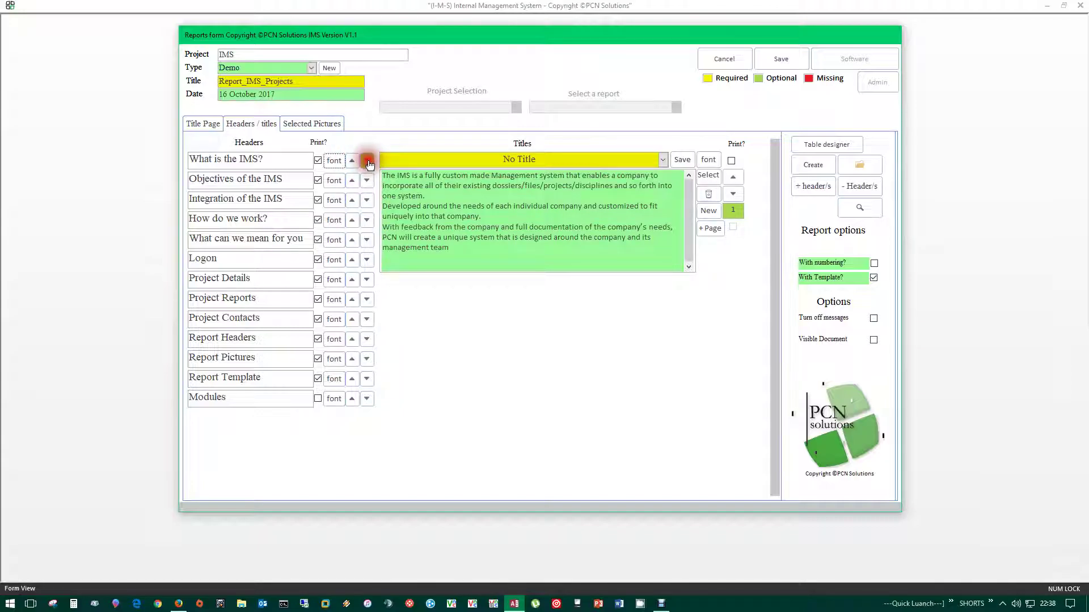
click(368, 162)
click(369, 180)
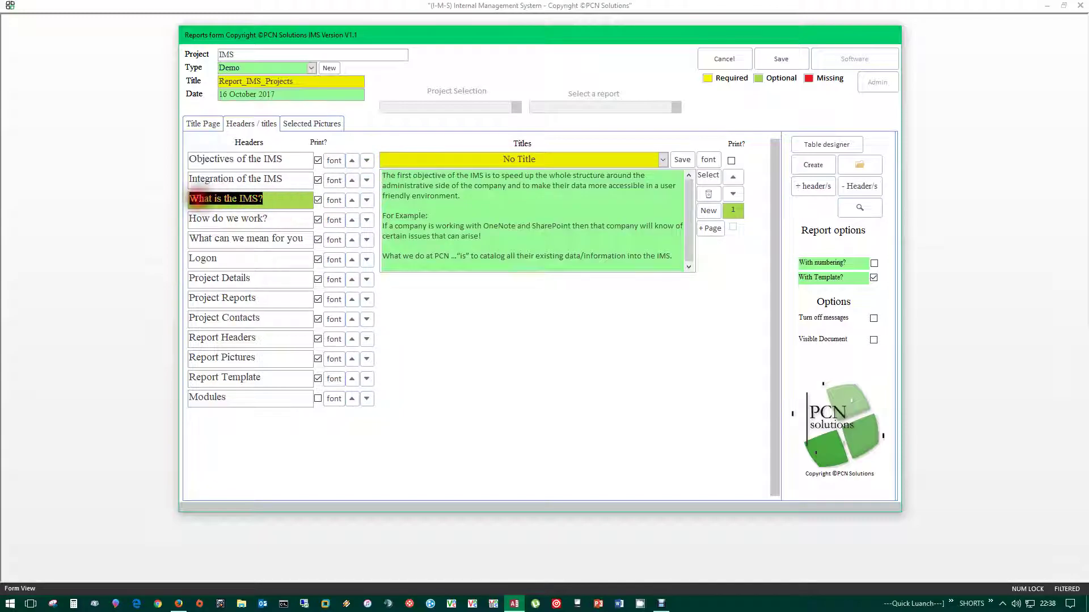
click(351, 200)
click(352, 180)
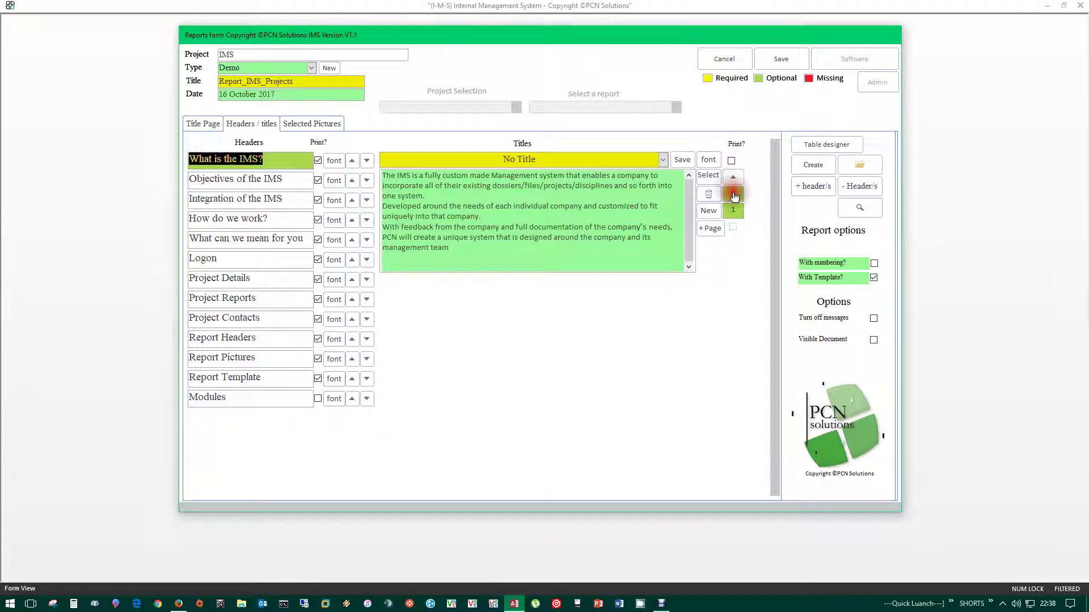
click(733, 209)
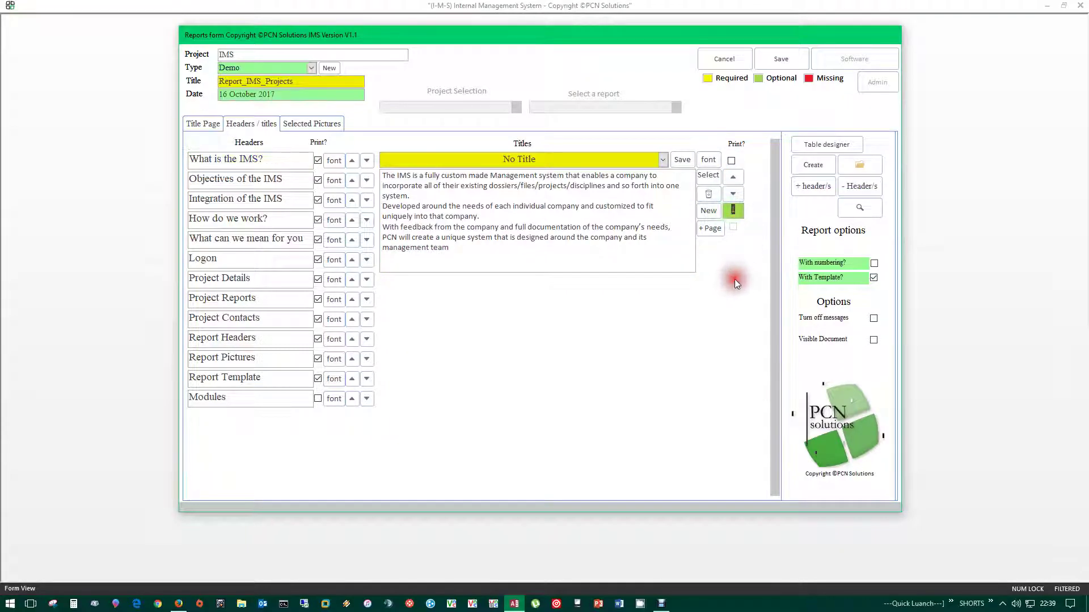
click(659, 241)
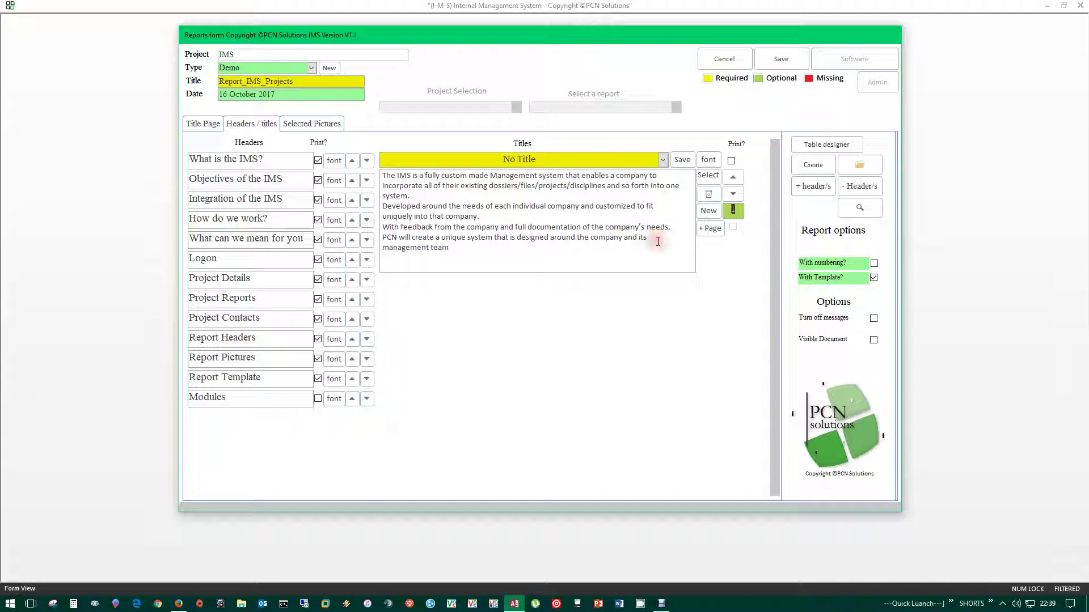
- Browse the saved titles list for the first header without choosing one
click(663, 159)
scroll(467, 304, down, 1)
scroll(468, 304, up, 4)
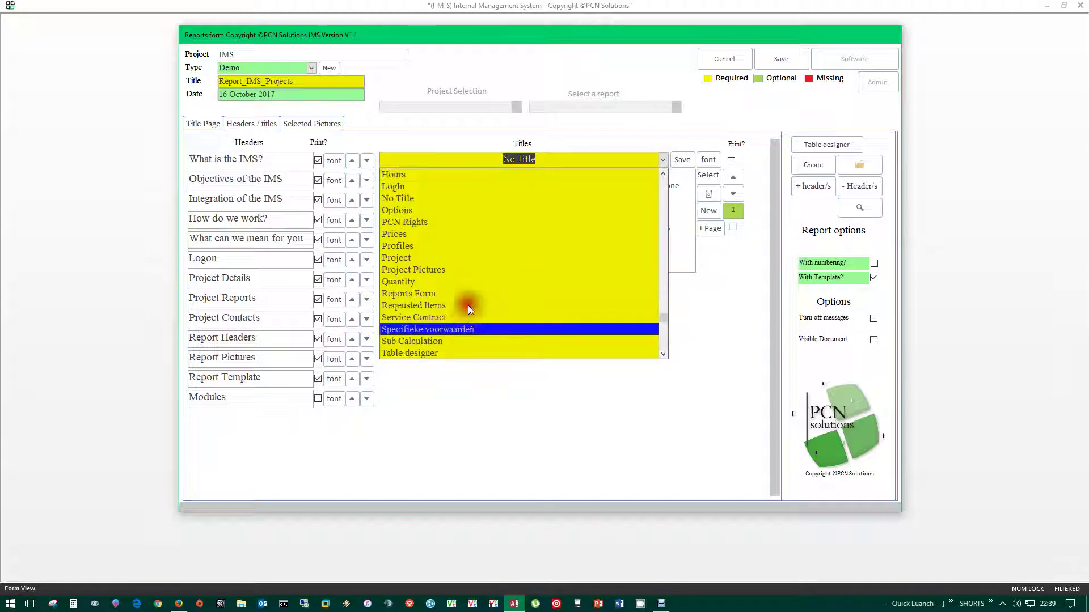
drag(392, 237, 441, 140)
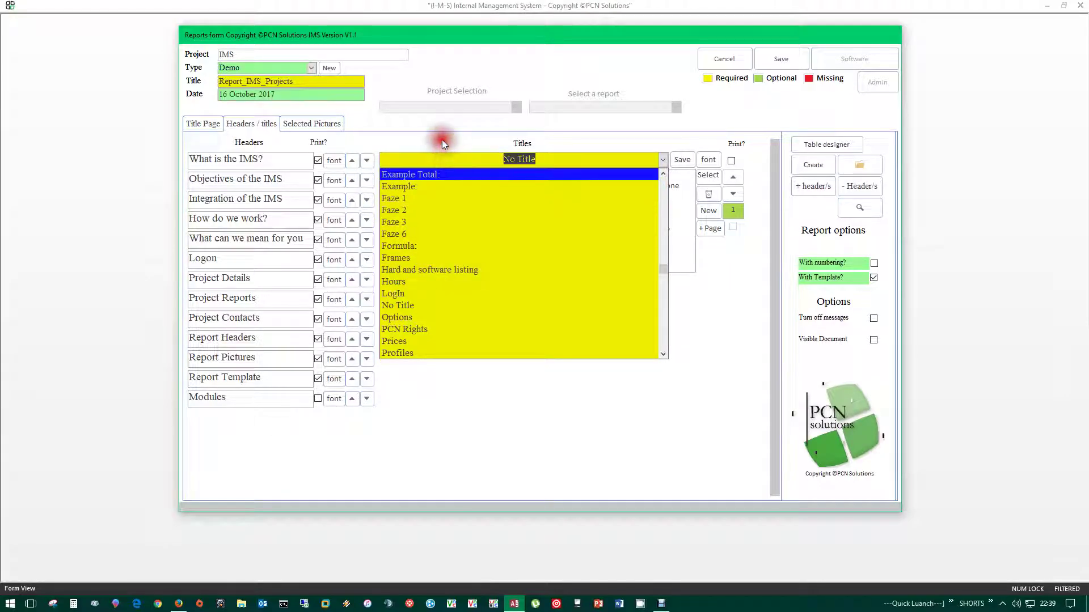
click(442, 138)
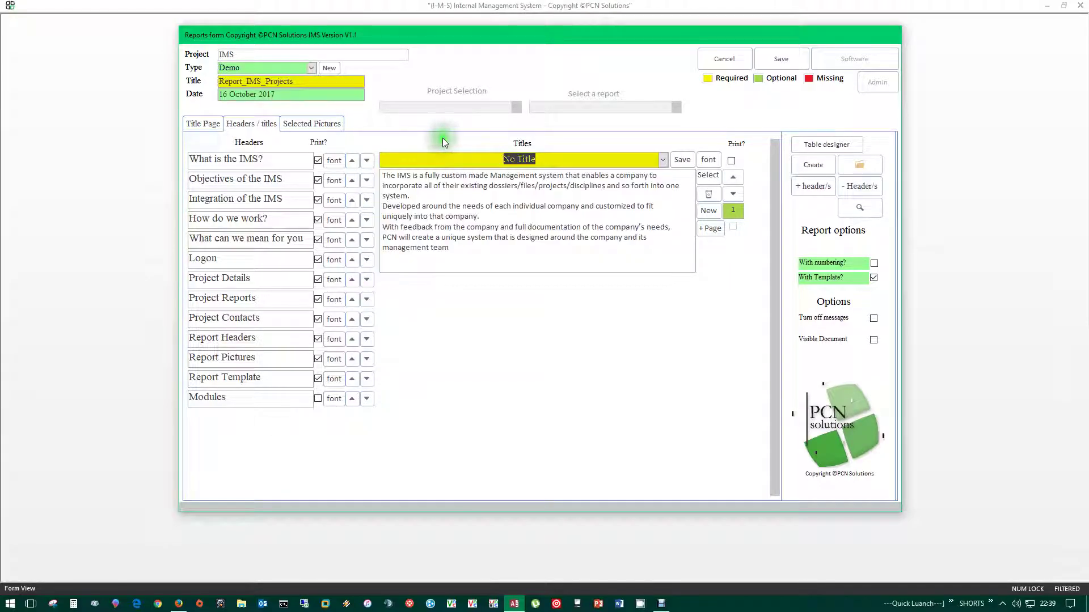
- Type 'Te' into the header's title field to test the autocomplete suggestions
click(556, 160)
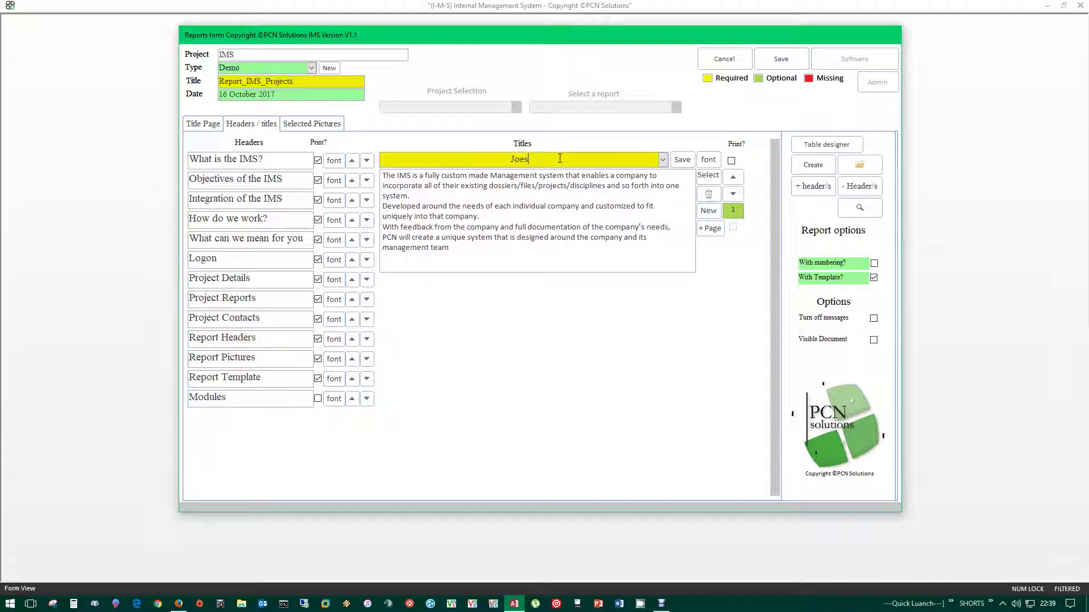
text(TestTitle)
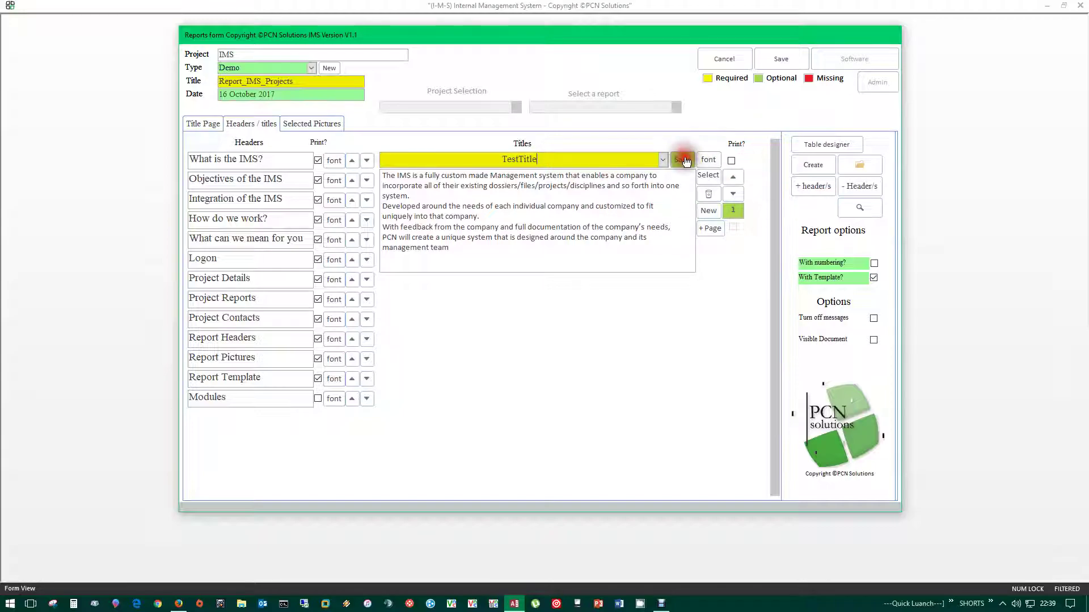
click(663, 161)
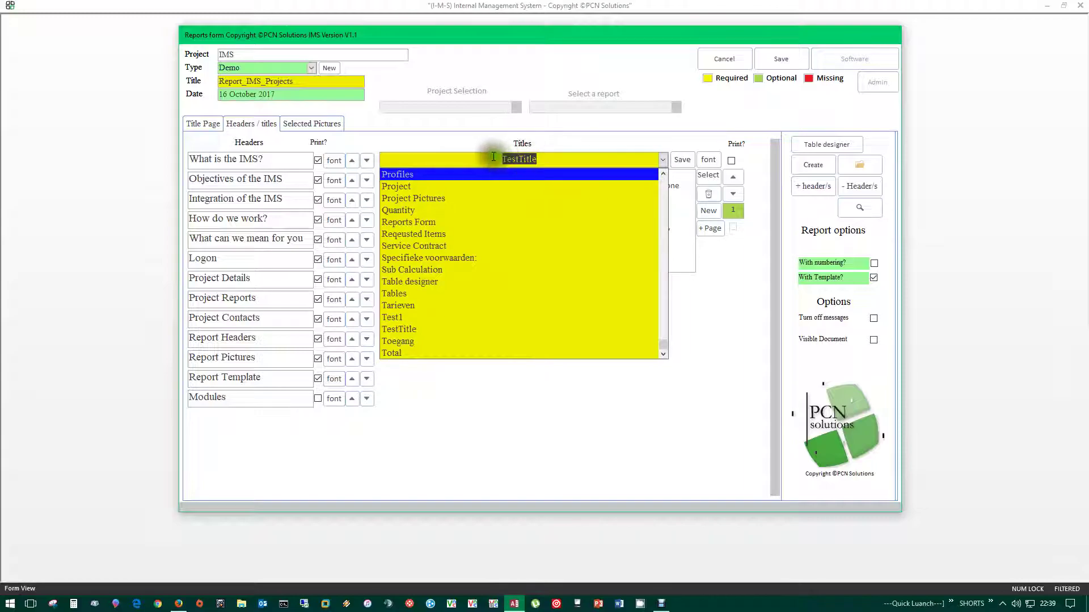
text(T)
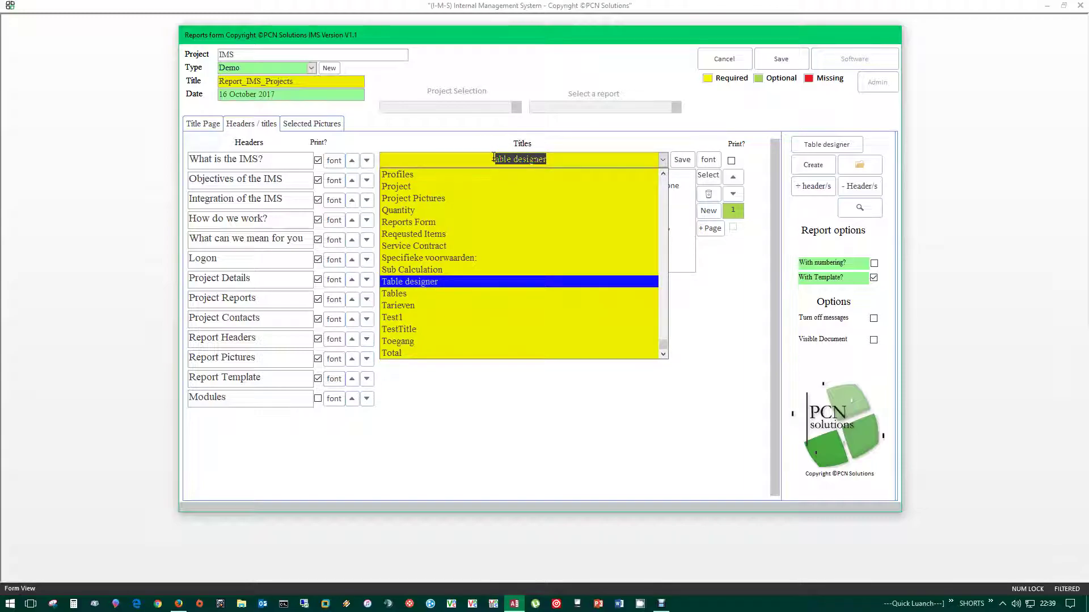
text(est1)
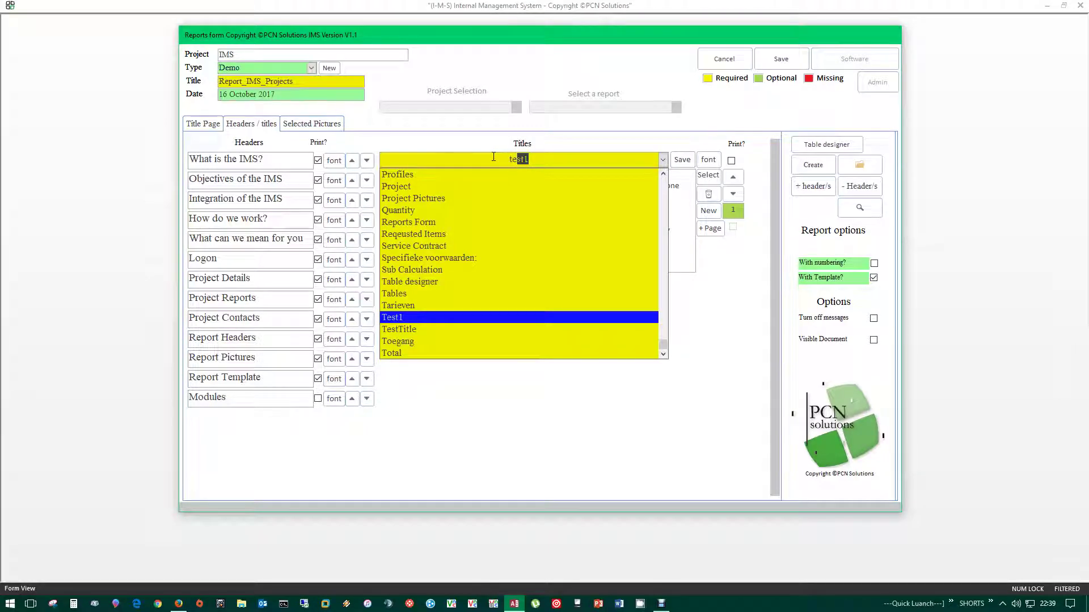
click(593, 156)
click(578, 142)
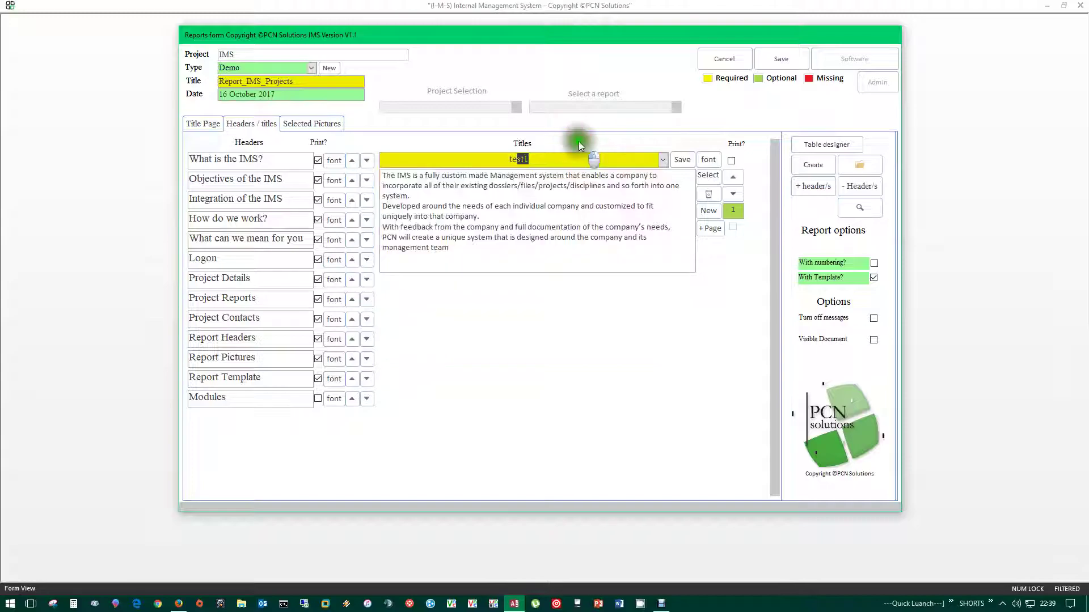
- Clear the typed text and choose No Title as the header's title
click(663, 161)
drag(601, 162, 458, 157)
key(Delete)
click(480, 169)
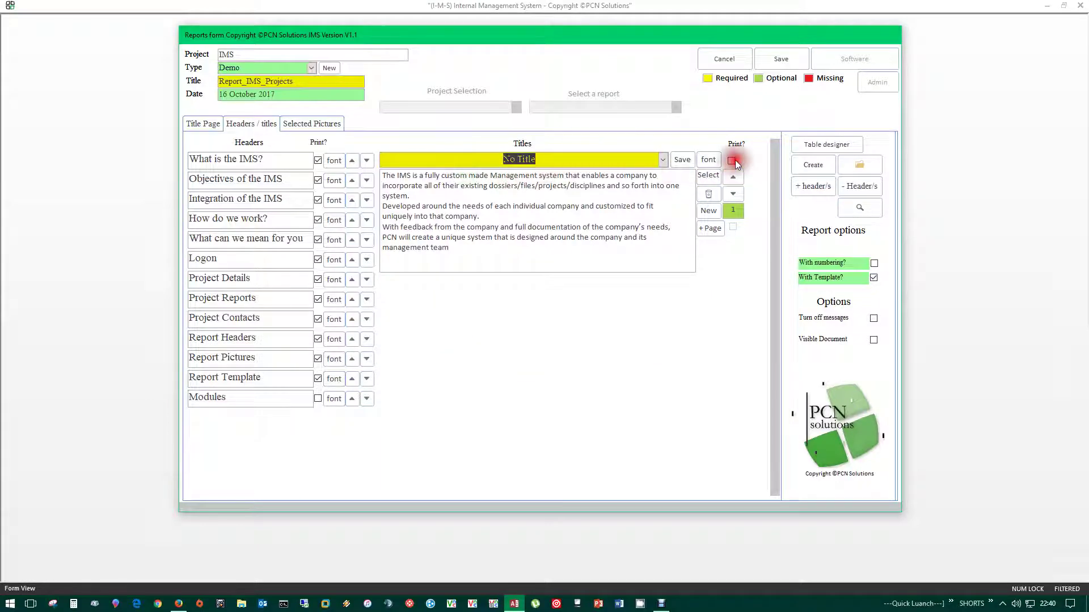
click(560, 159)
drag(559, 159, 475, 159)
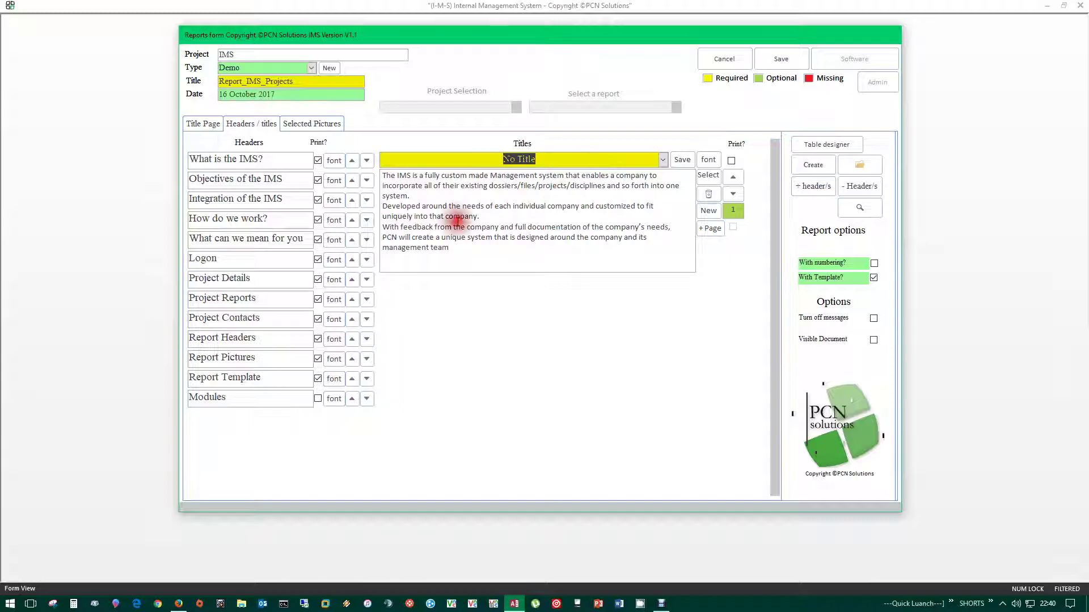
drag(472, 250, 380, 175)
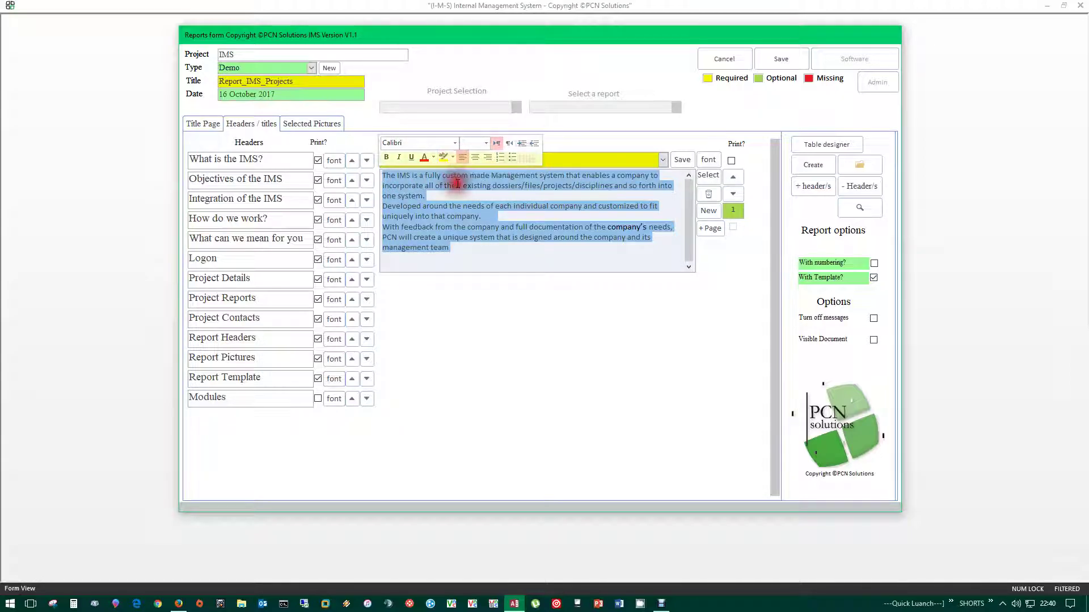
click(496, 154)
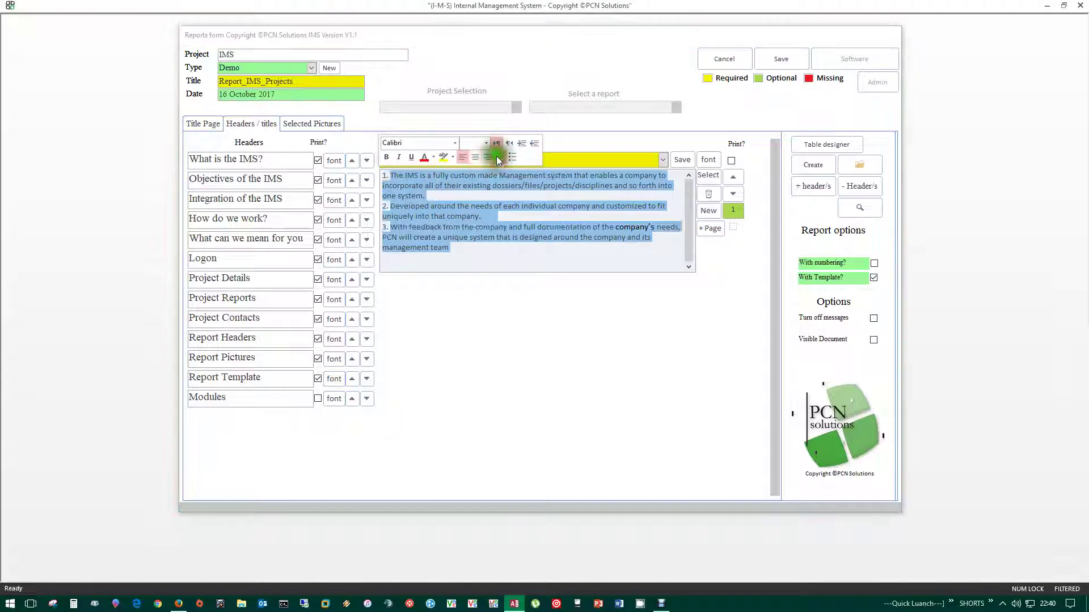
drag(462, 250, 382, 206)
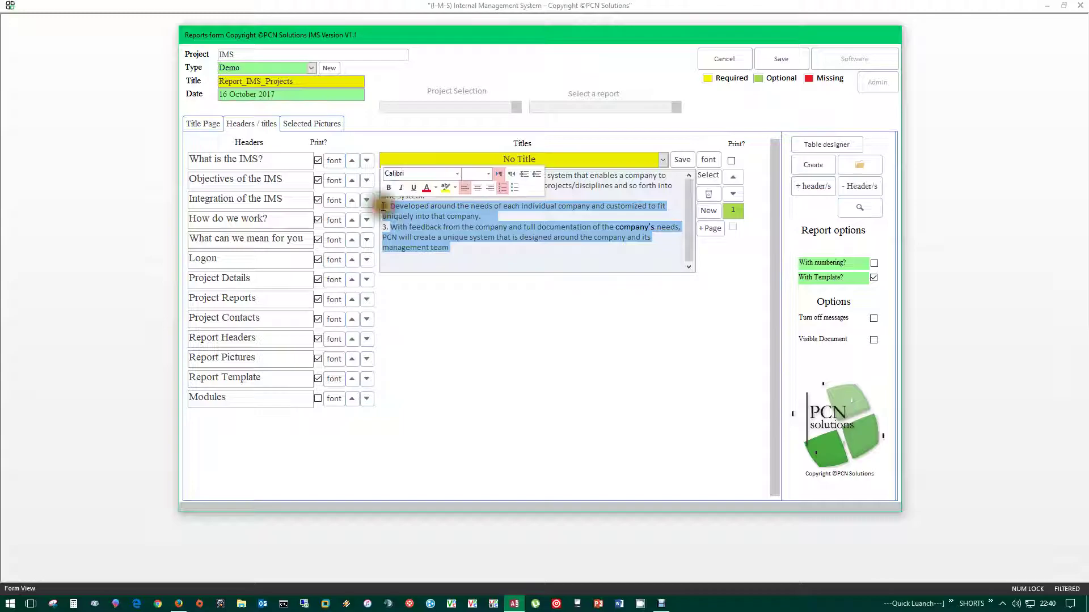
click(498, 185)
drag(461, 256, 383, 205)
click(514, 194)
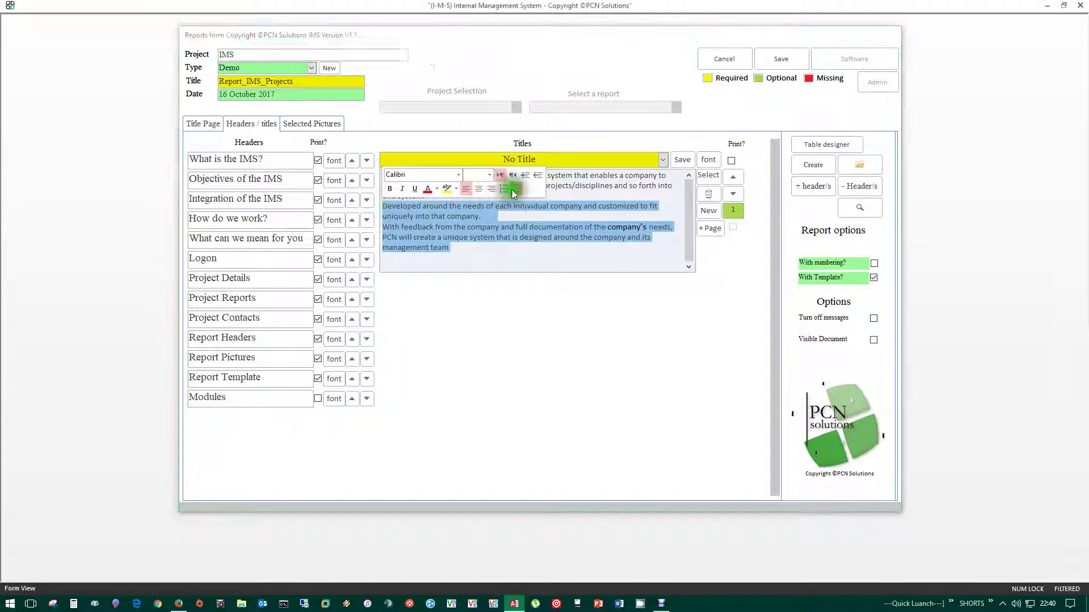
click(429, 192)
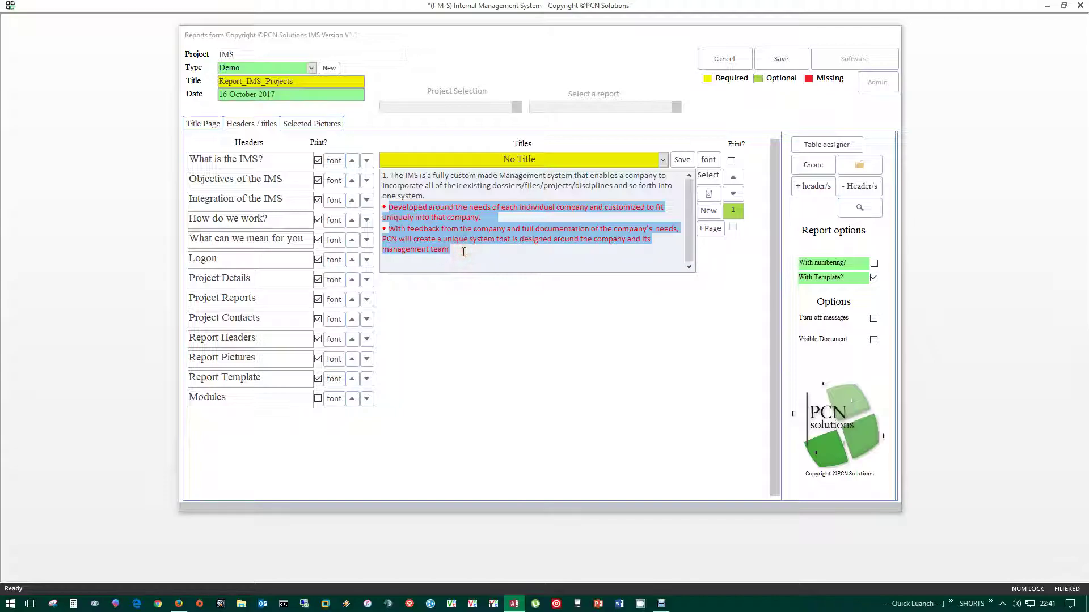
click(464, 252)
drag(463, 252, 390, 175)
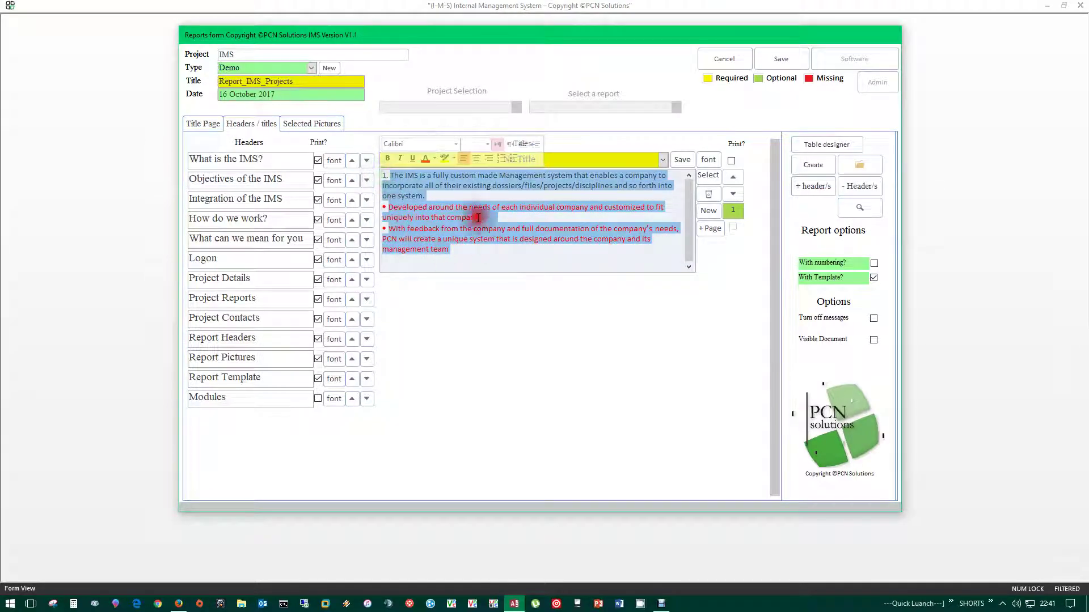
click(502, 159)
click(502, 160)
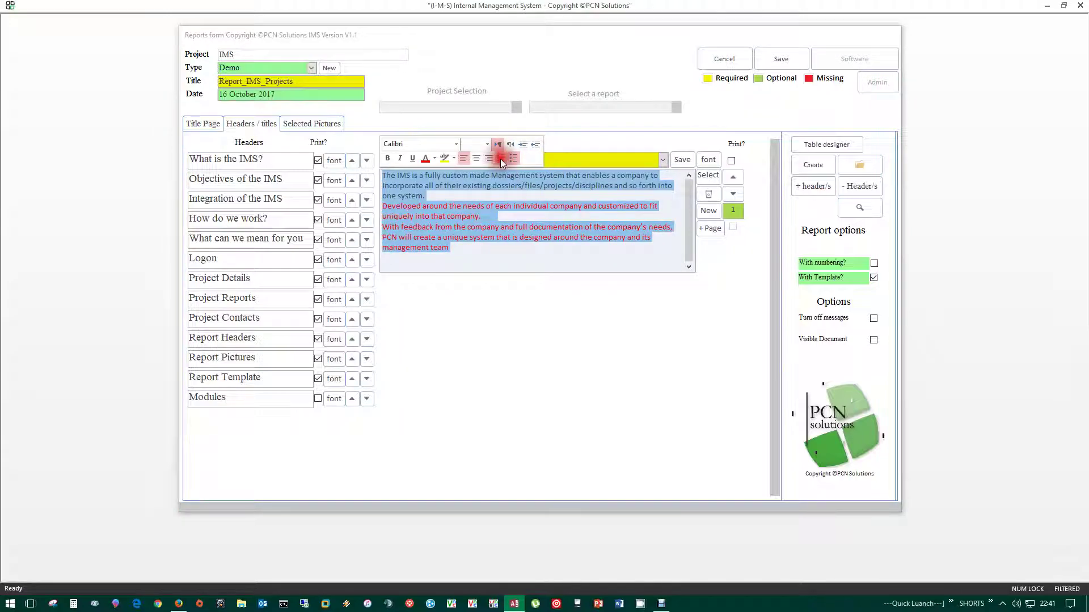
drag(462, 242, 384, 177)
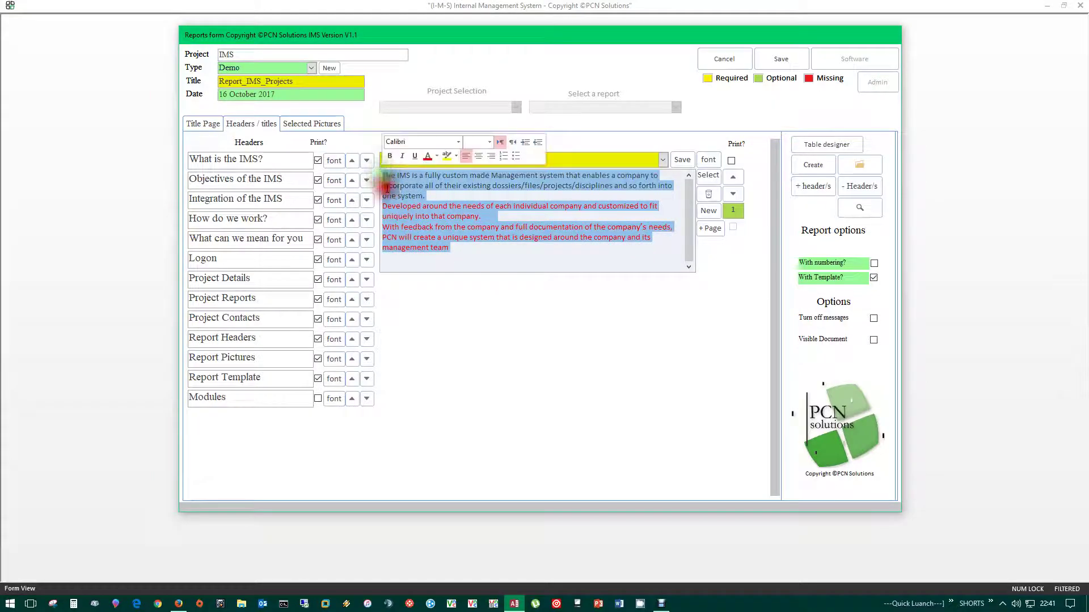
click(437, 156)
click(429, 172)
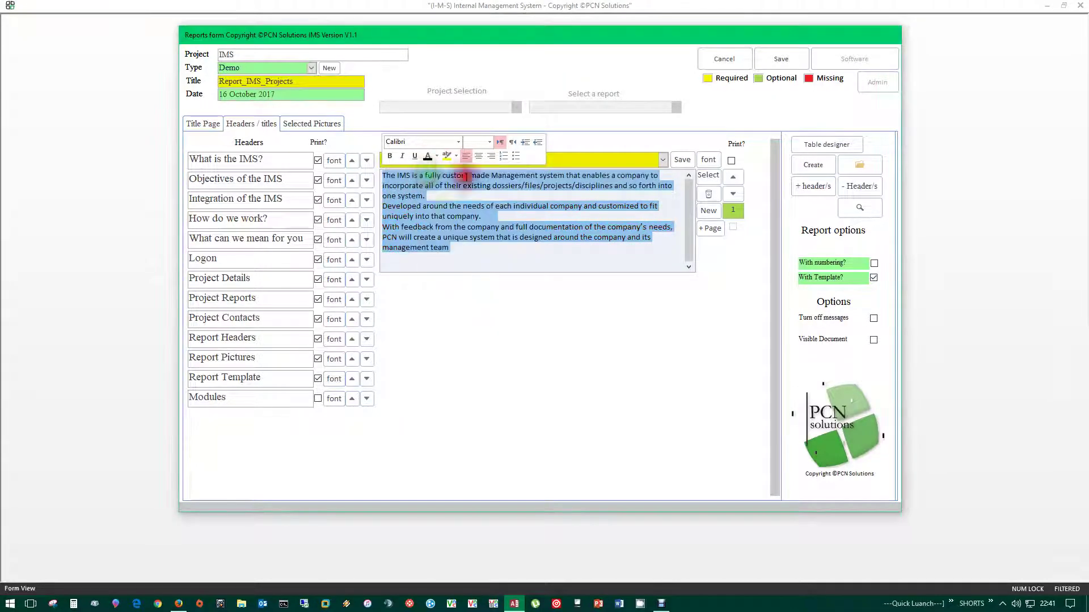
click(472, 249)
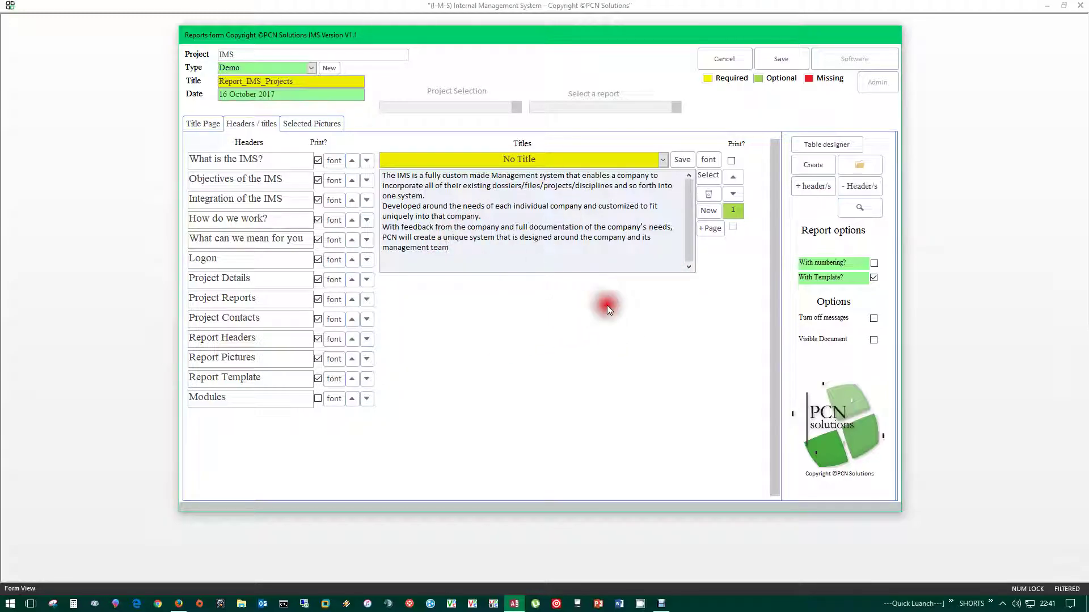
click(463, 246)
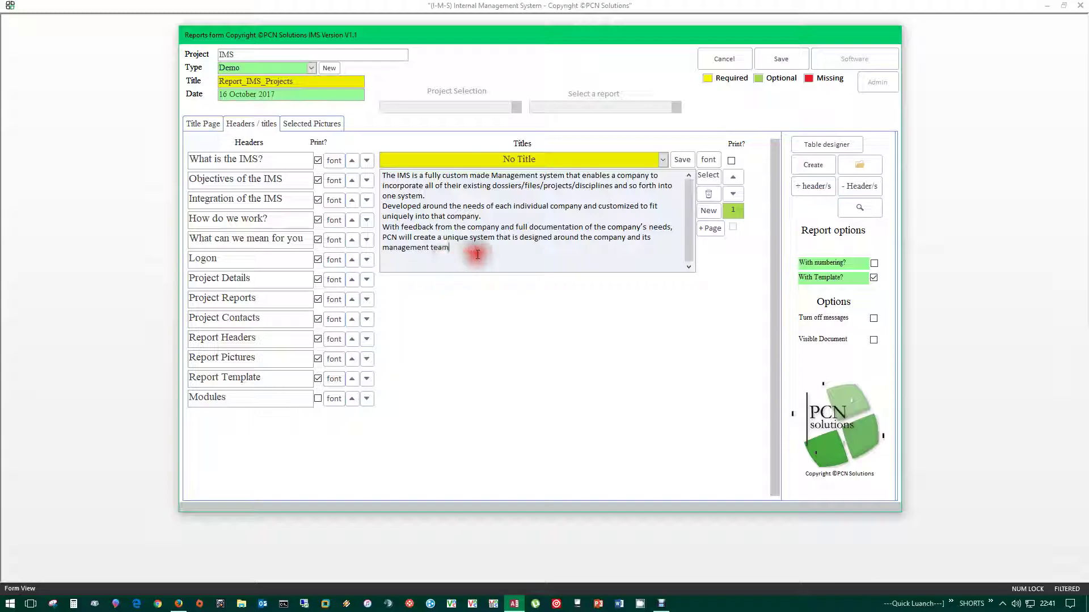
drag(481, 254, 385, 173)
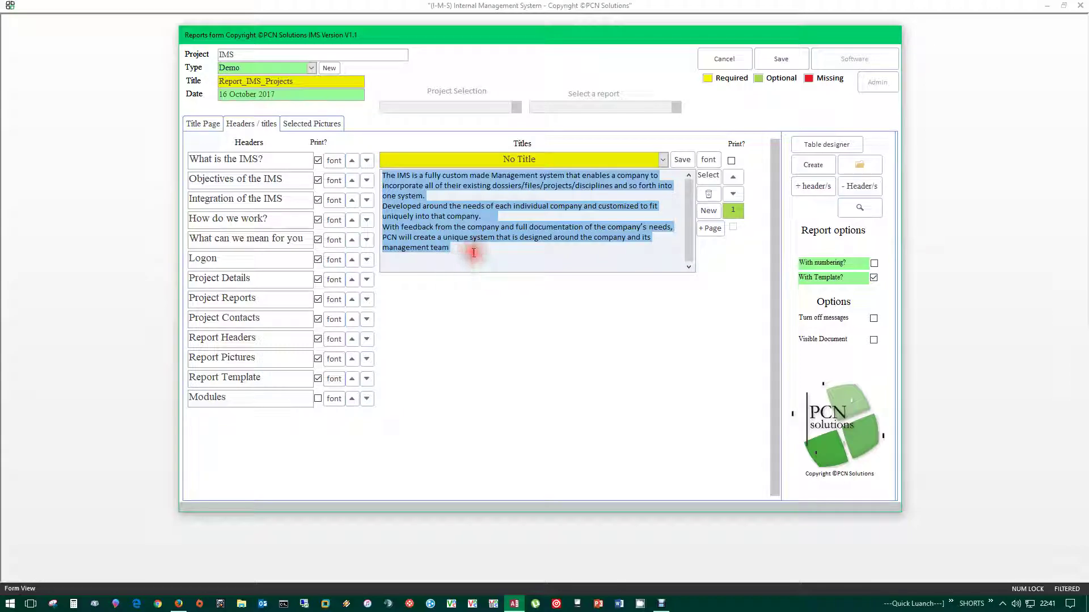
click(461, 253)
drag(487, 249, 389, 171)
click(756, 247)
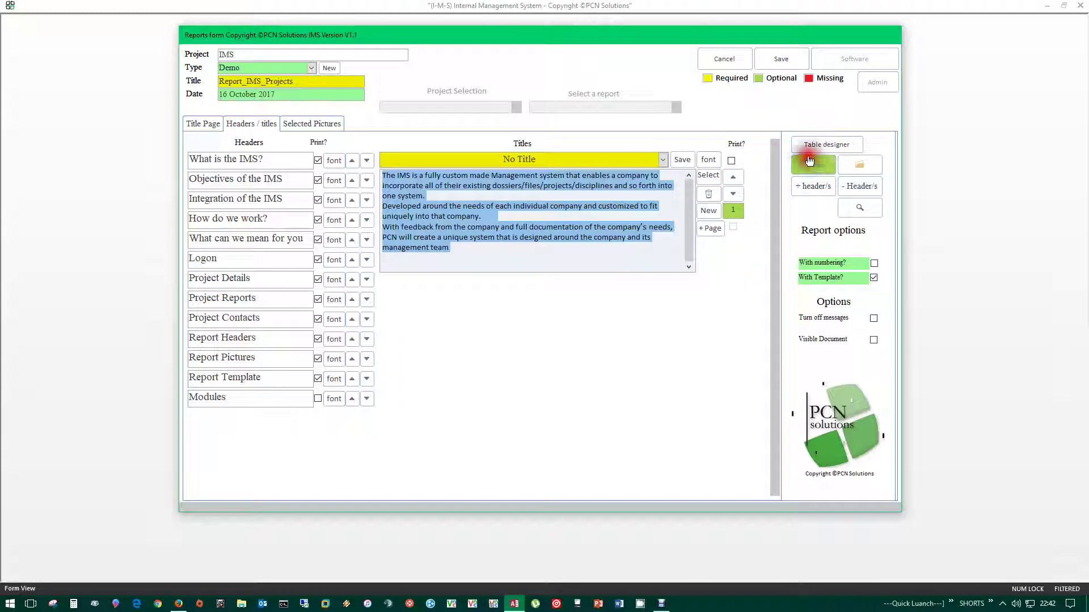
click(860, 165)
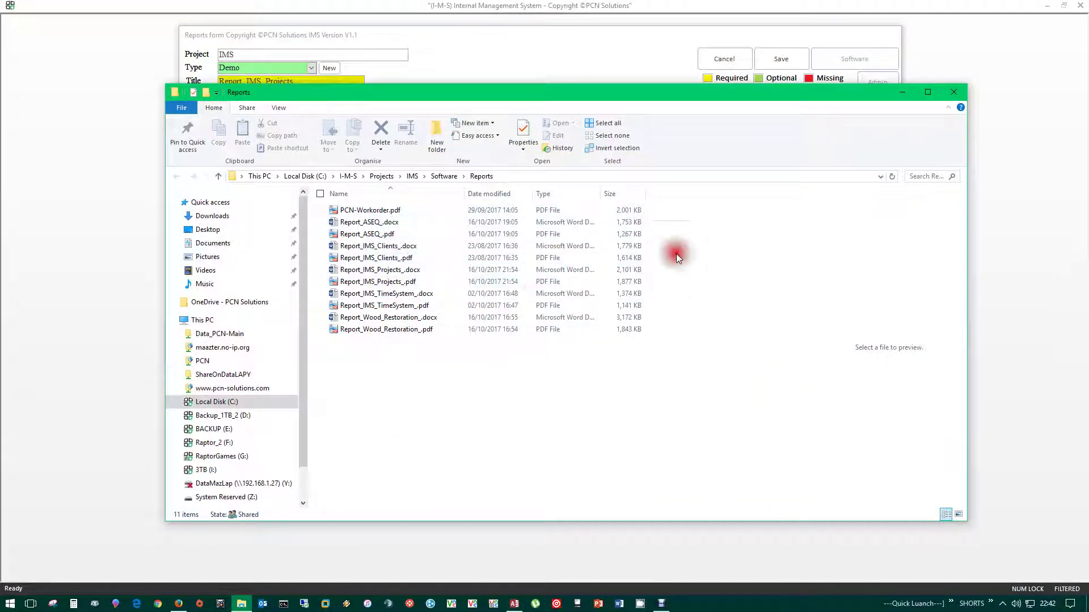
click(957, 94)
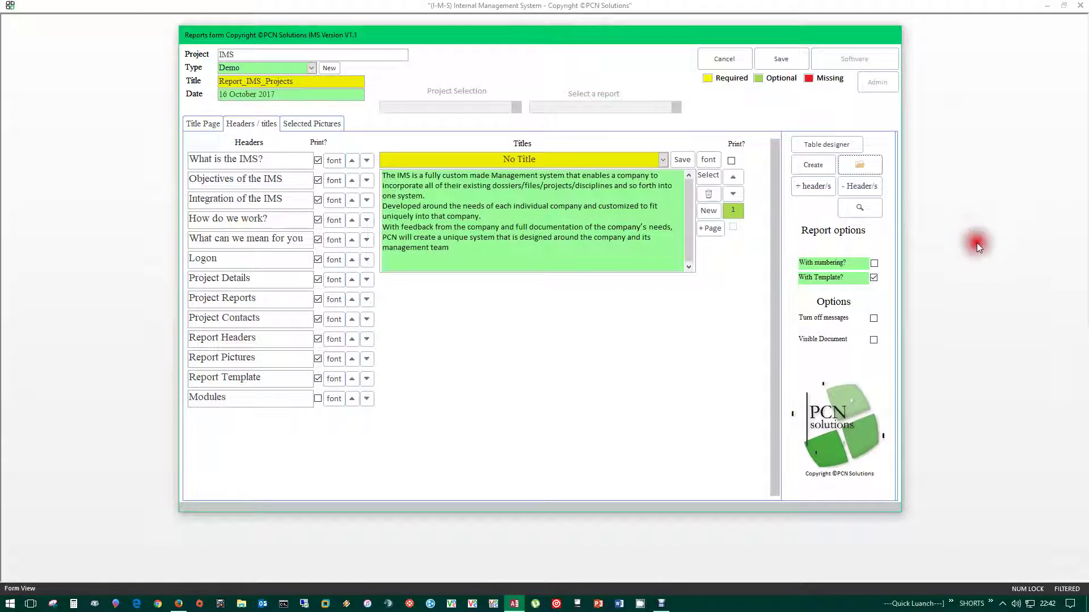
- Create a new header named Test2 through + Header and finish adding it to the report
click(813, 186)
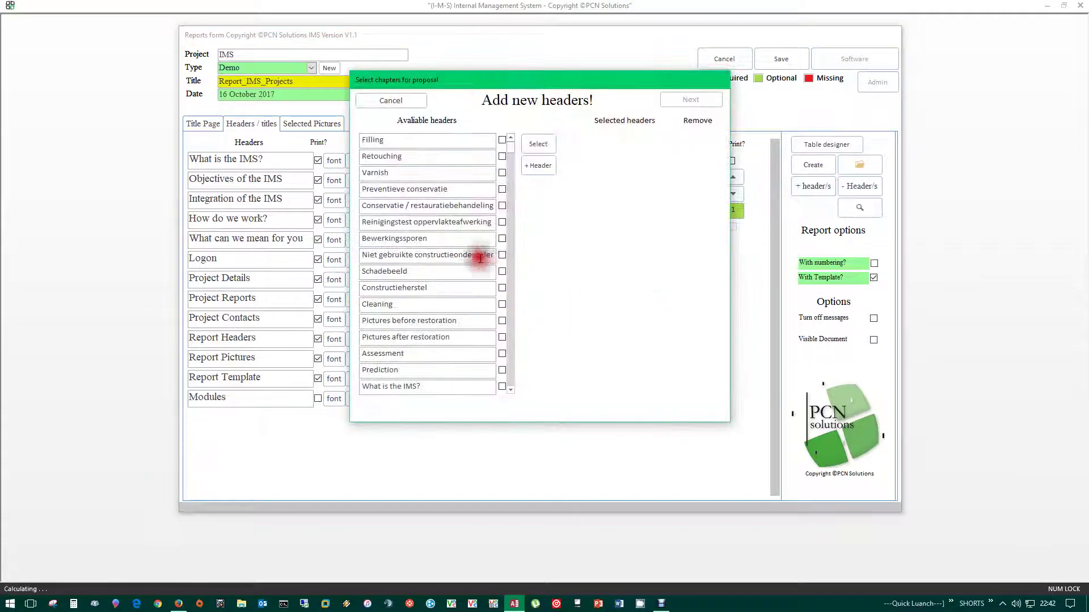
mouse_move(509, 146)
mouse_down()
mouse_move(508, 347)
mouse_move(505, 143)
mouse_up()
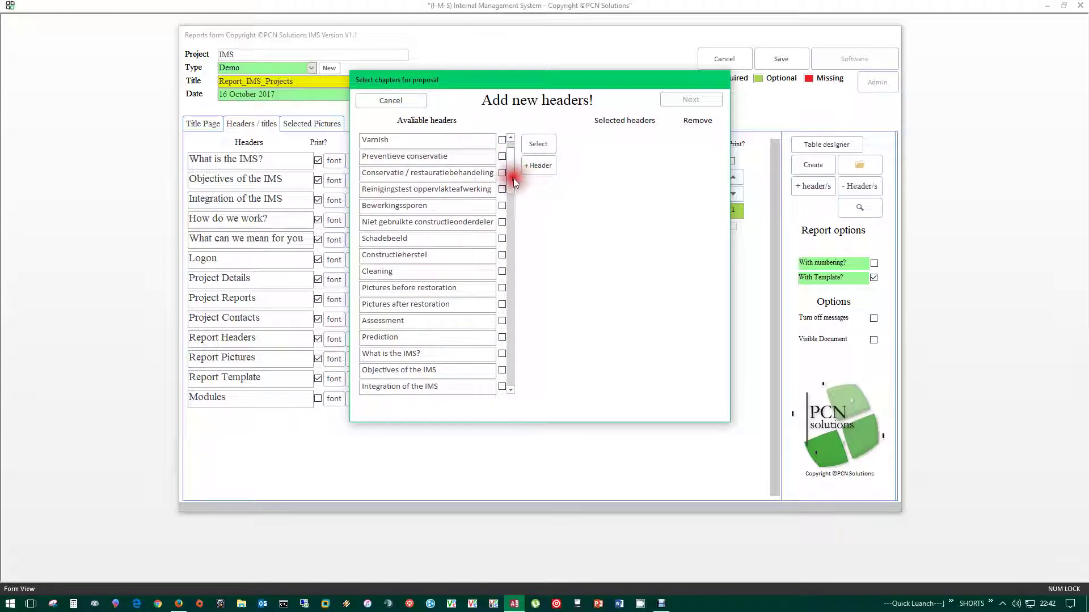
scroll(511, 170, up, 2)
click(541, 166)
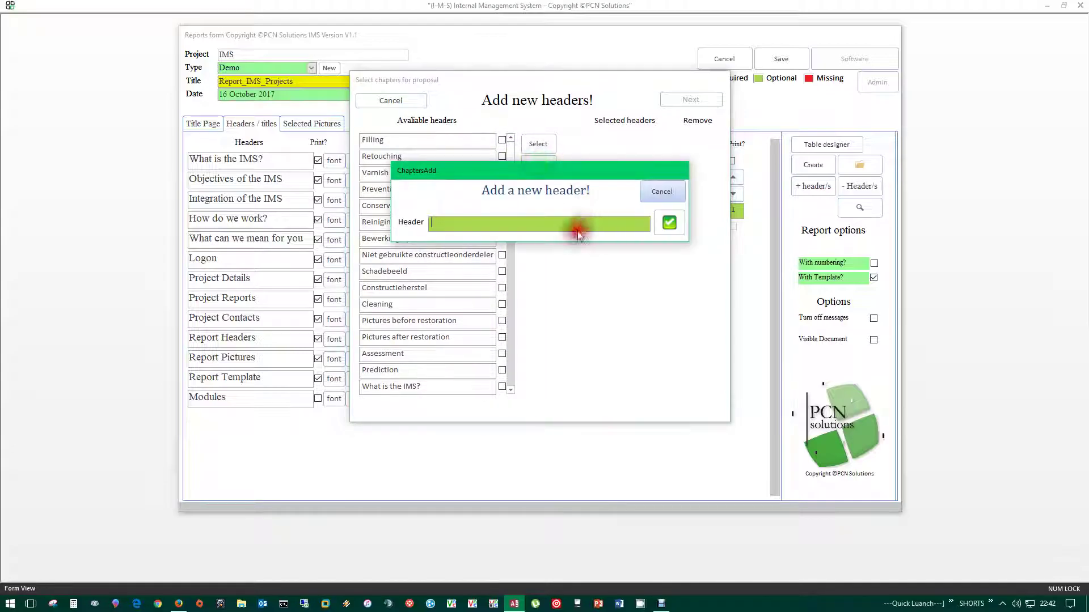
text(Test)
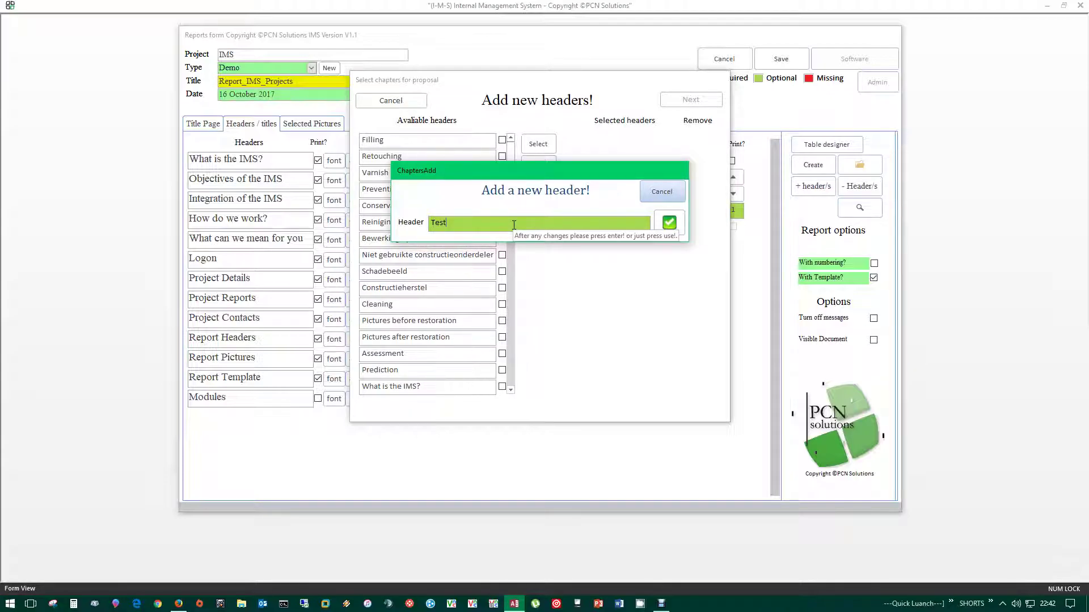
text(2)
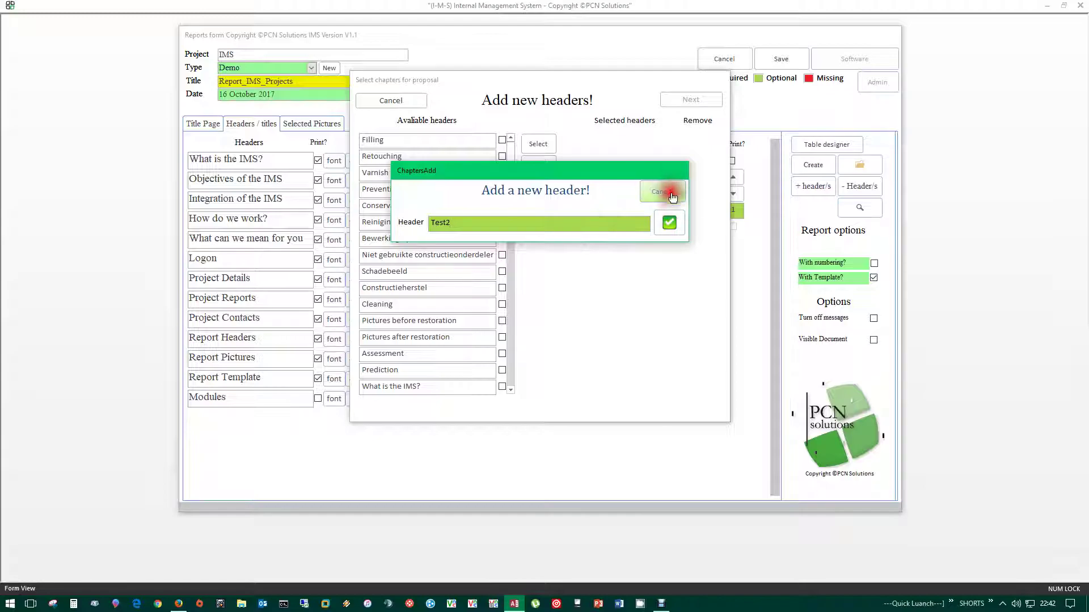
click(669, 222)
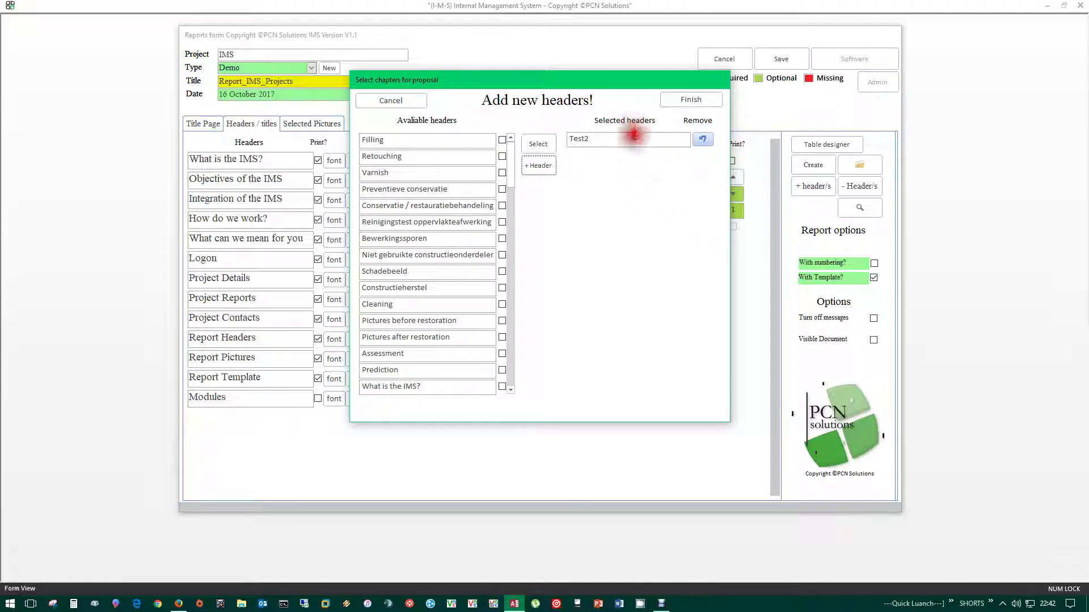
click(691, 98)
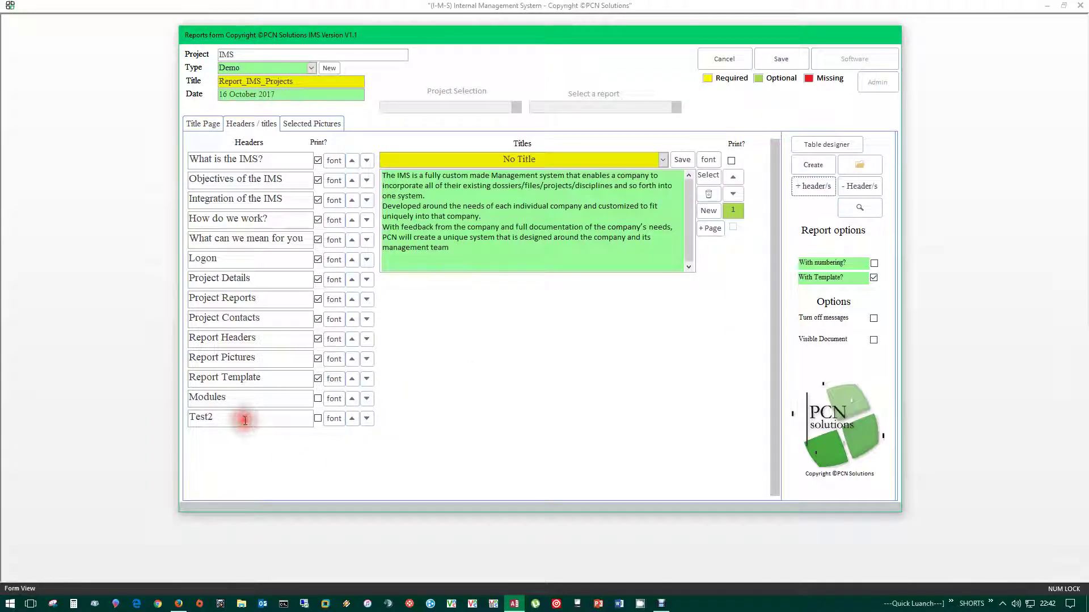
- Rename the Test2 header to Test3
click(232, 418)
double_click(231, 419)
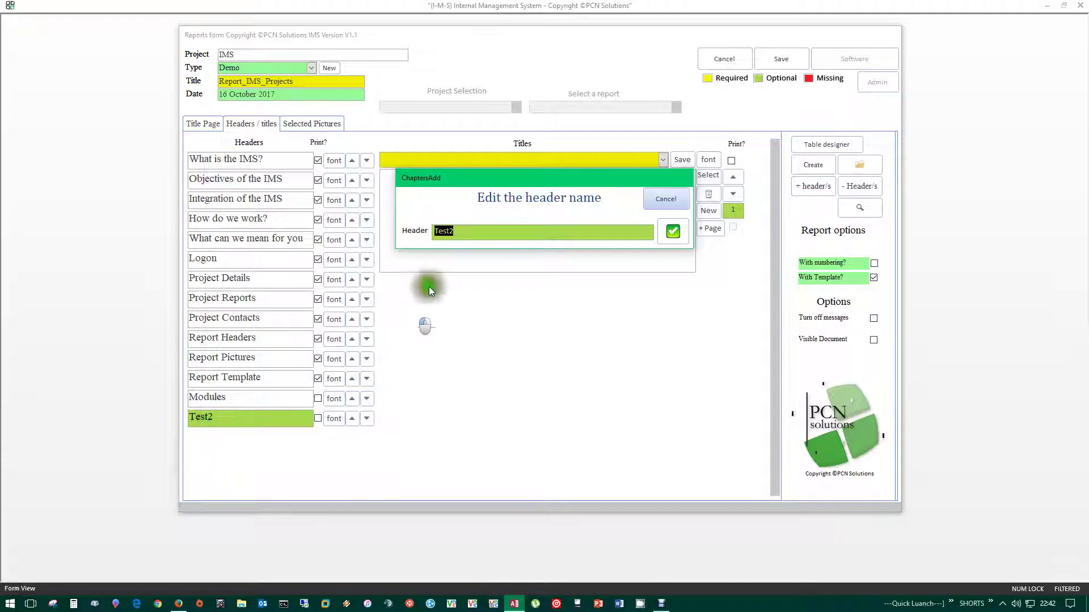
click(427, 230)
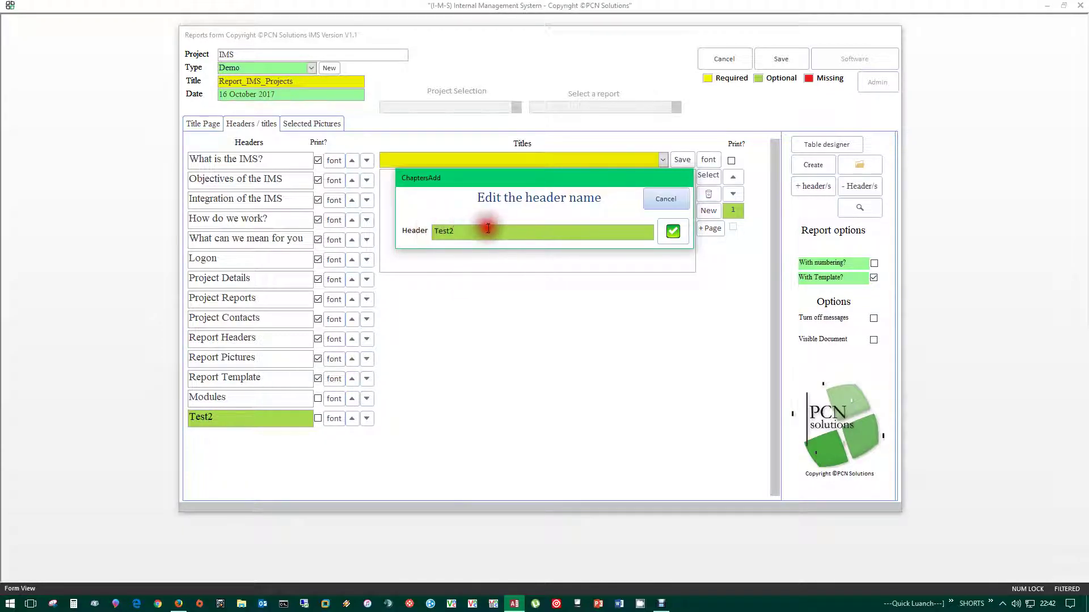
drag(420, 227, 523, 233)
click(464, 232)
text(3)
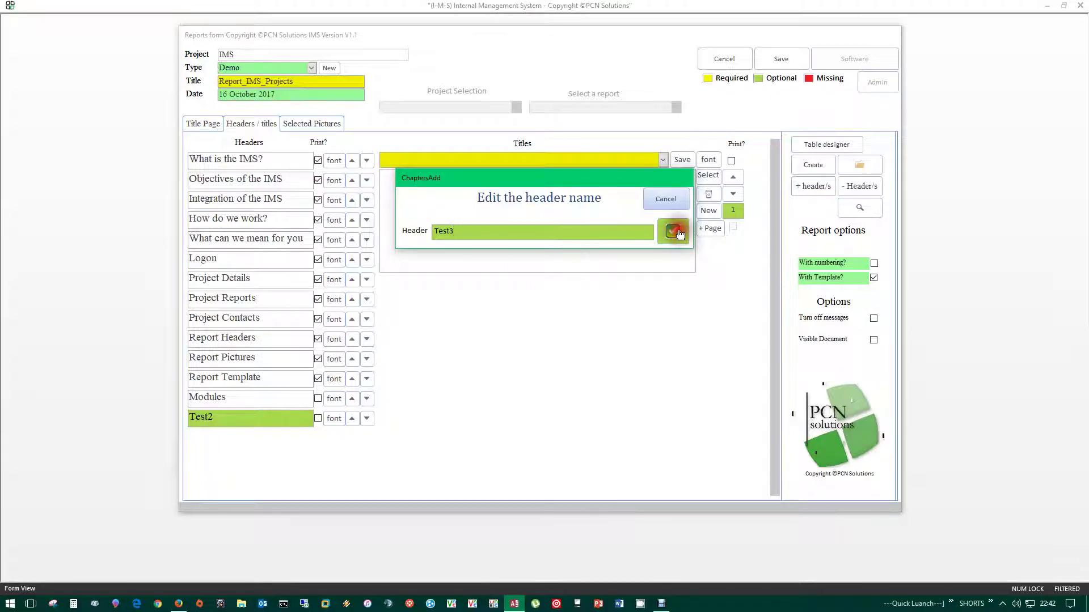
click(673, 231)
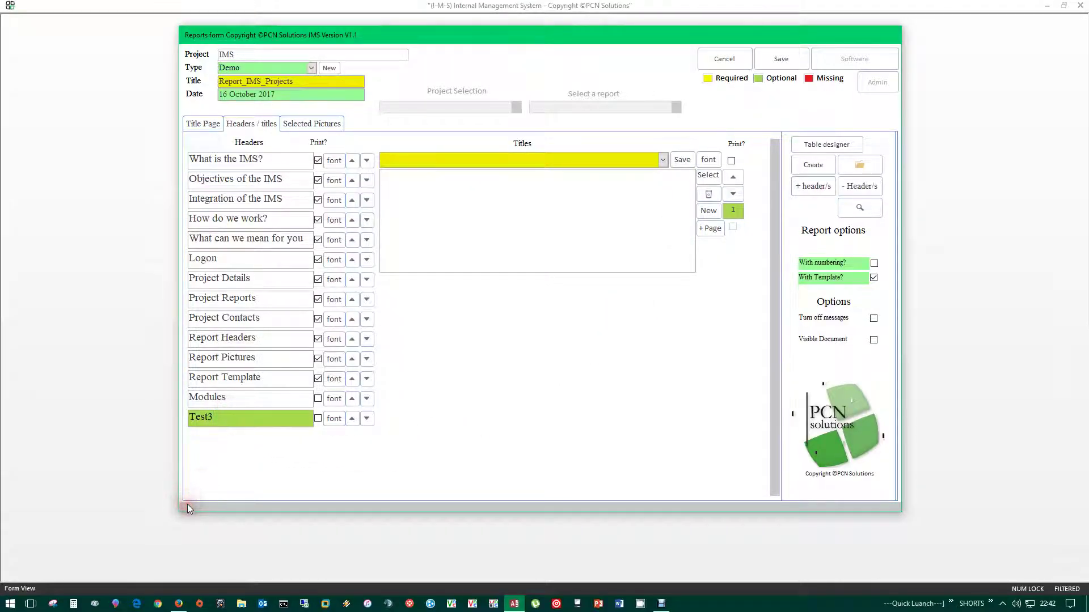
- Remove the Test3 header and show the titles under Modules
click(883, 192)
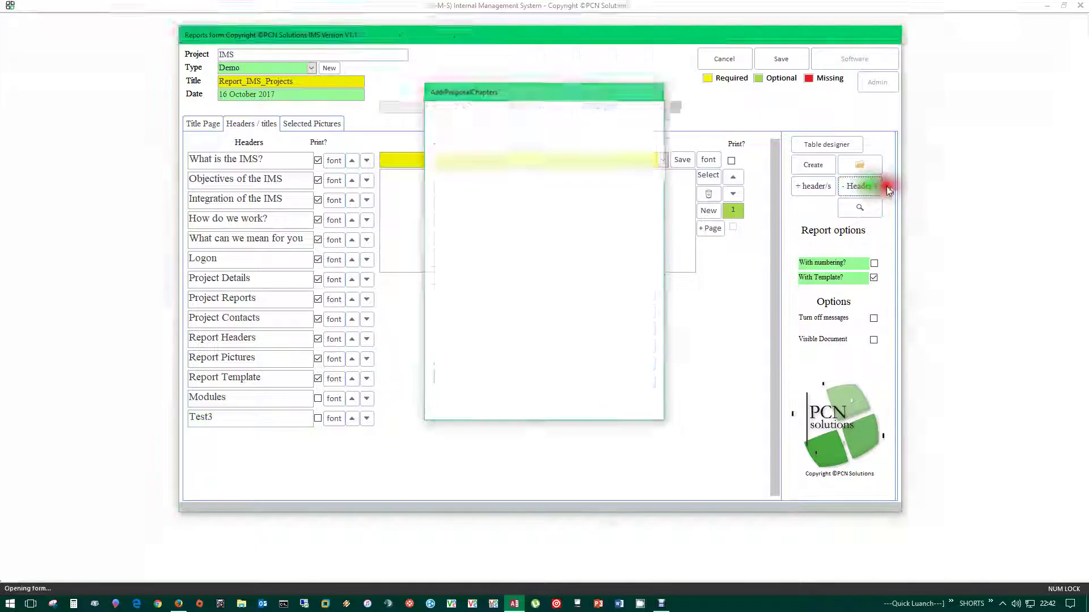
click(624, 380)
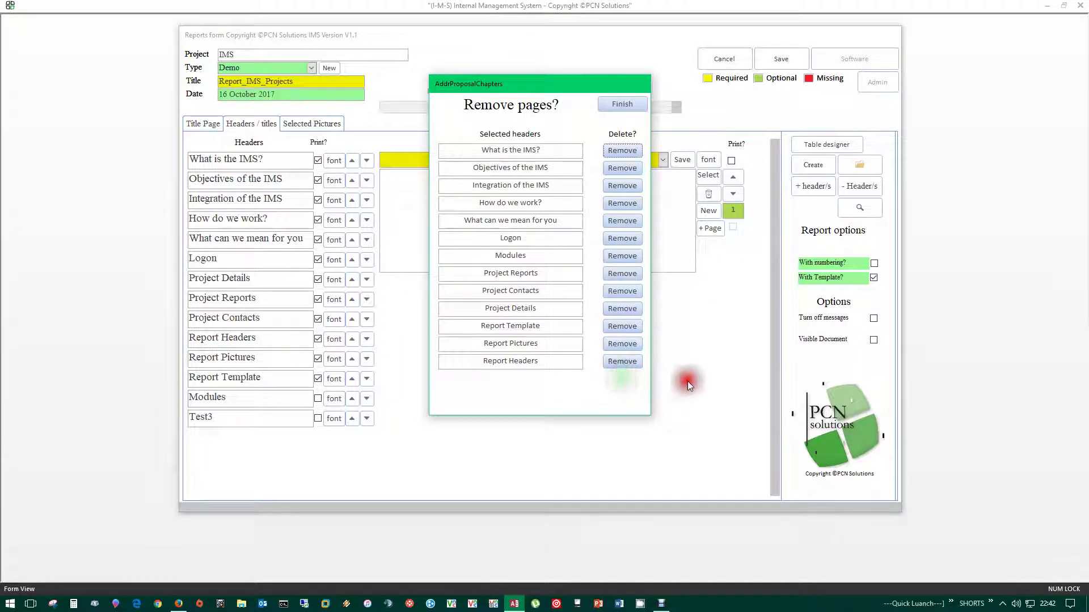
click(625, 104)
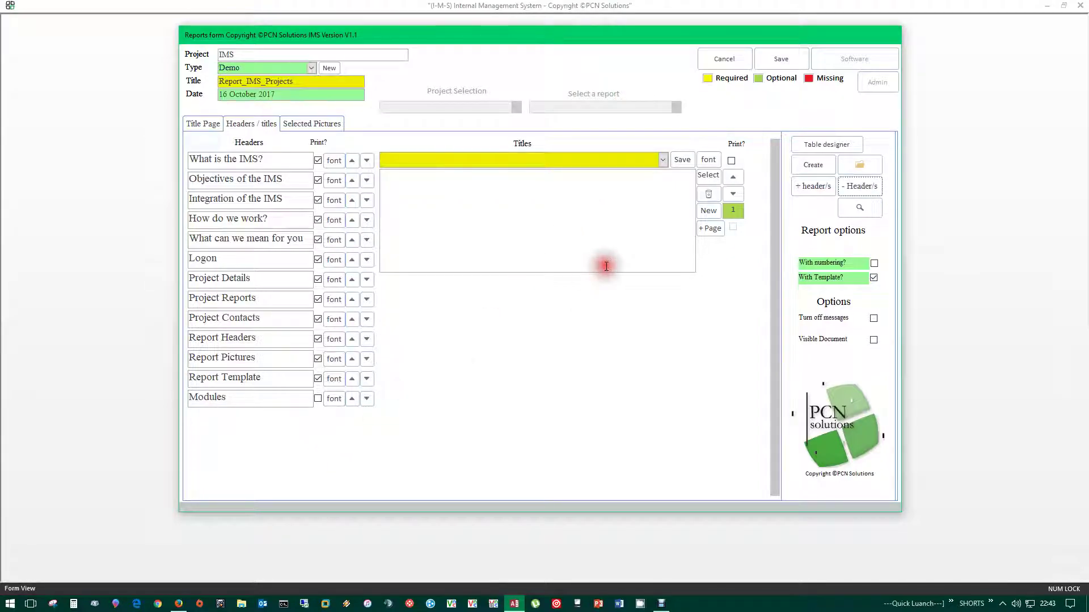
click(216, 398)
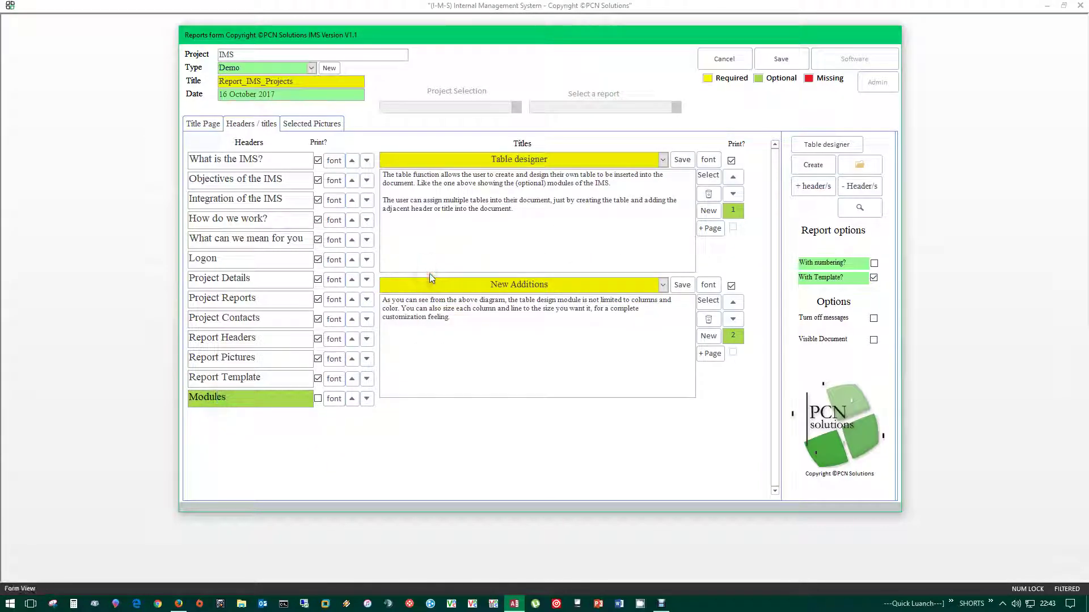
- Tick 'With numbering?' in Report options, leaving numbering switched on
click(866, 210)
click(861, 212)
click(874, 263)
click(831, 262)
click(873, 264)
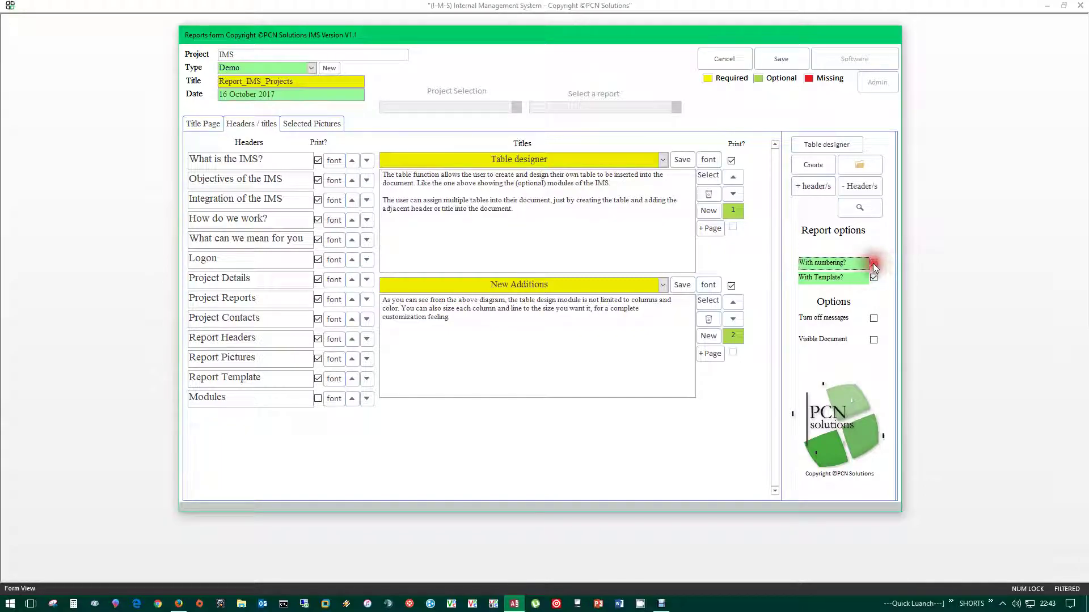
click(874, 264)
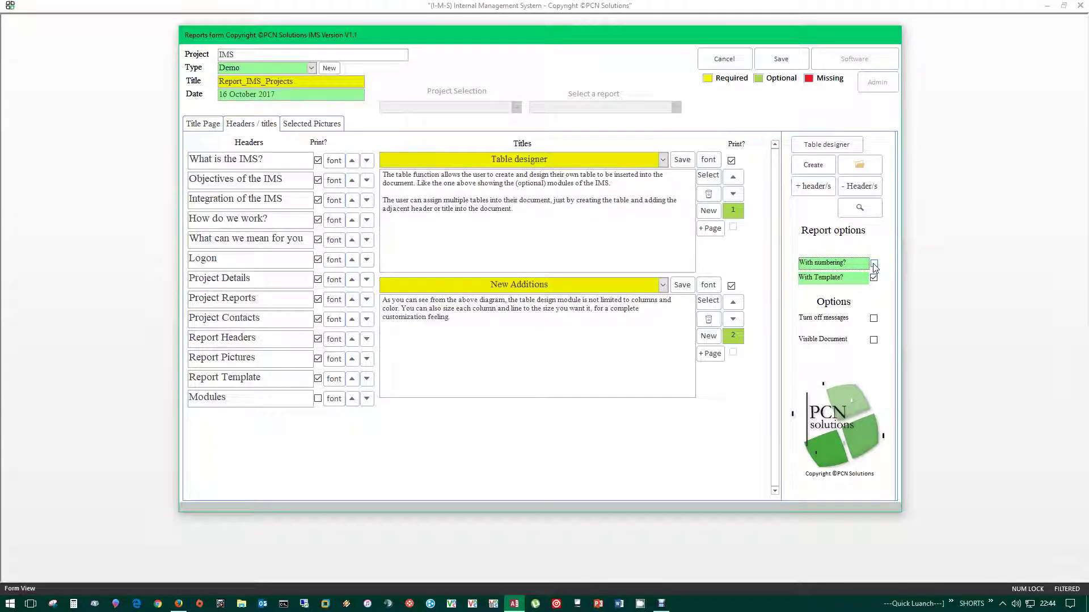
click(874, 263)
click(201, 124)
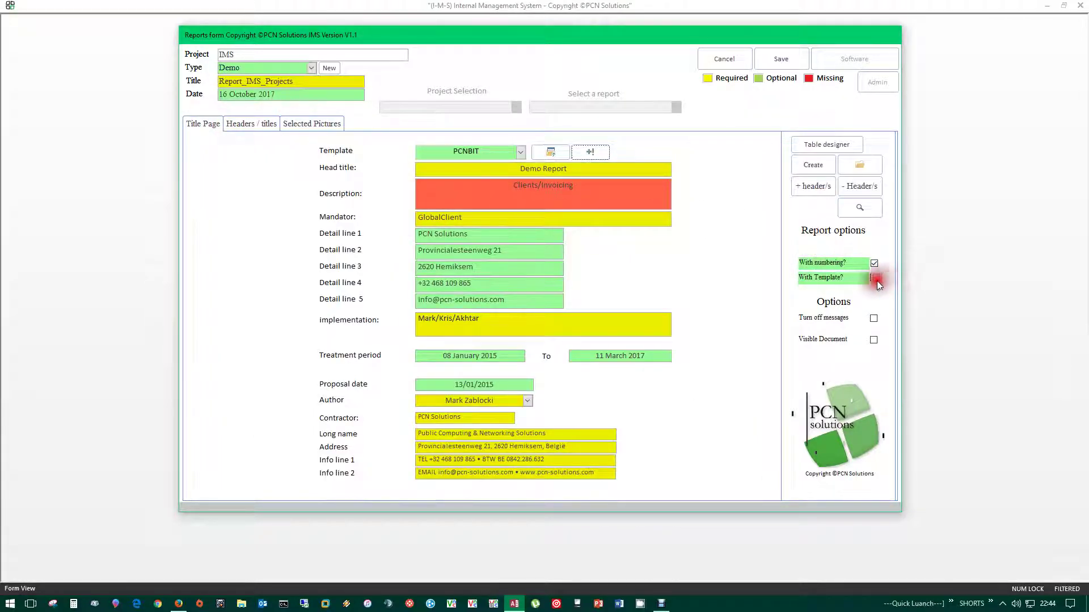
click(874, 278)
click(253, 130)
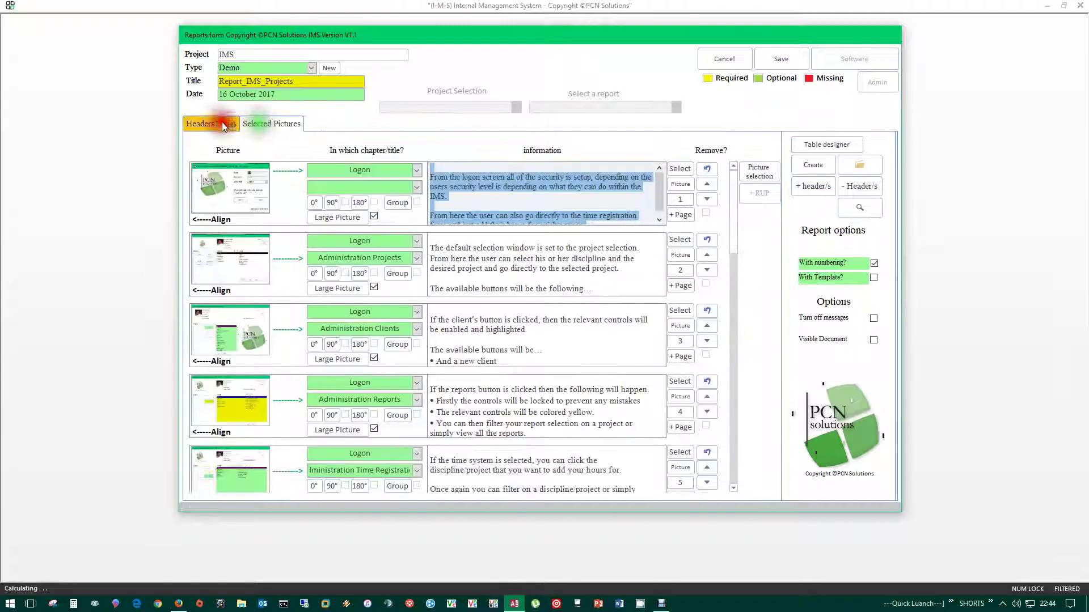
click(216, 124)
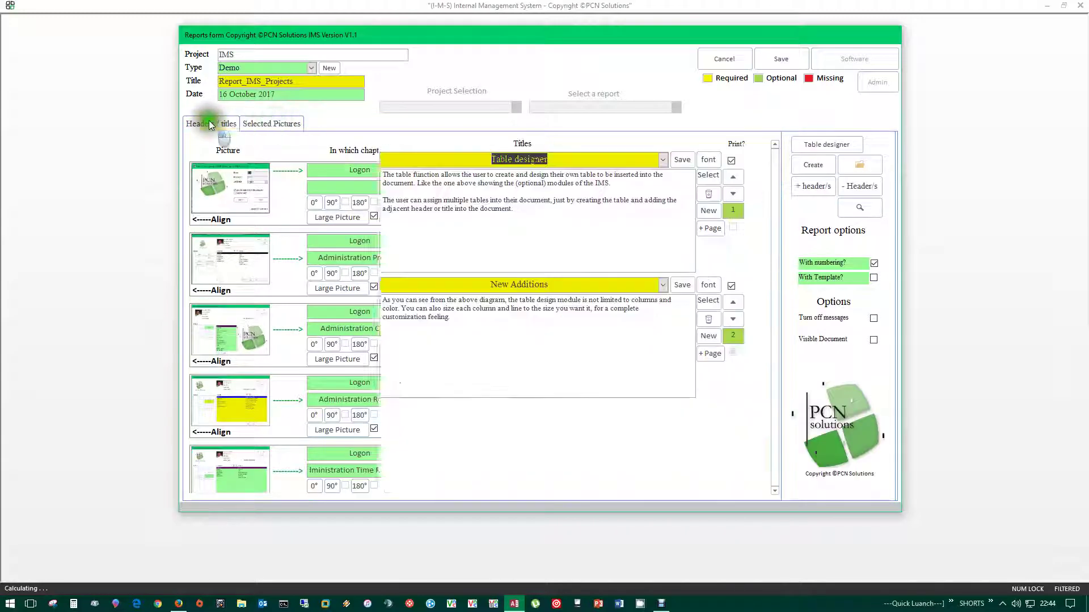
click(873, 278)
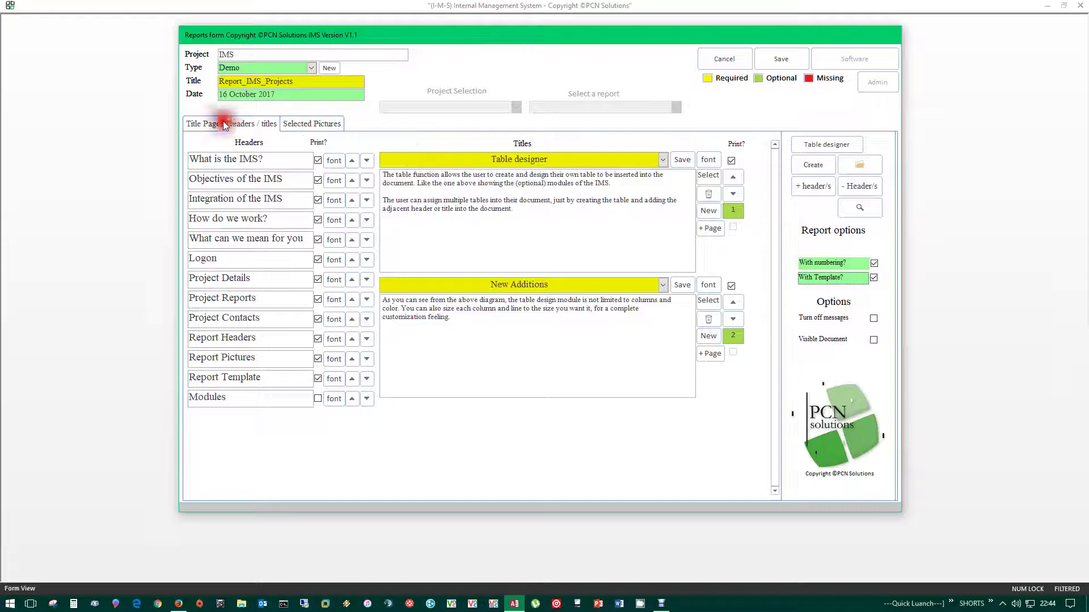
click(211, 123)
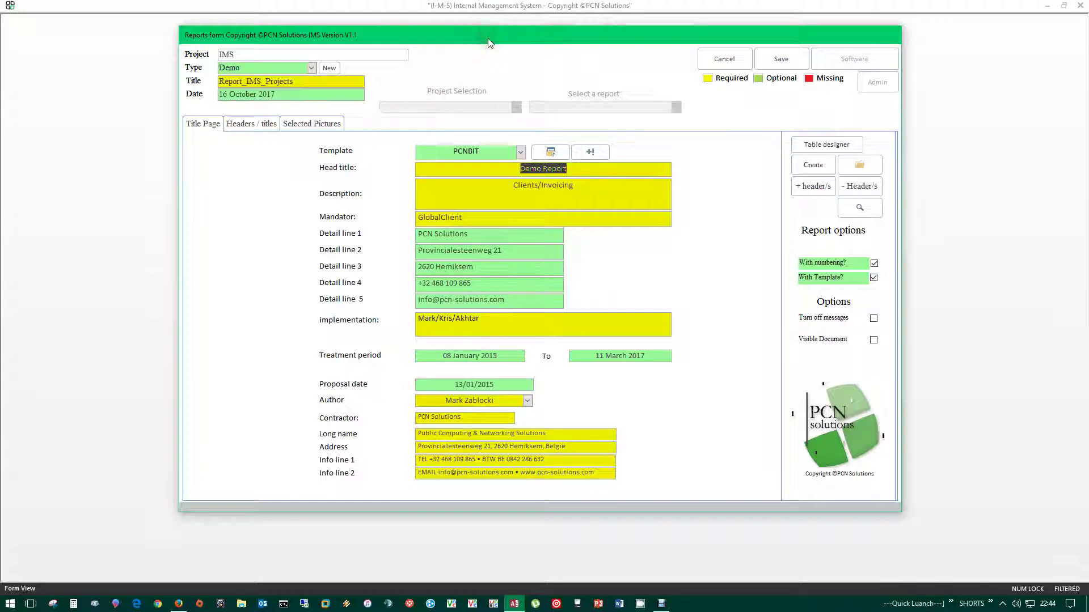
click(250, 126)
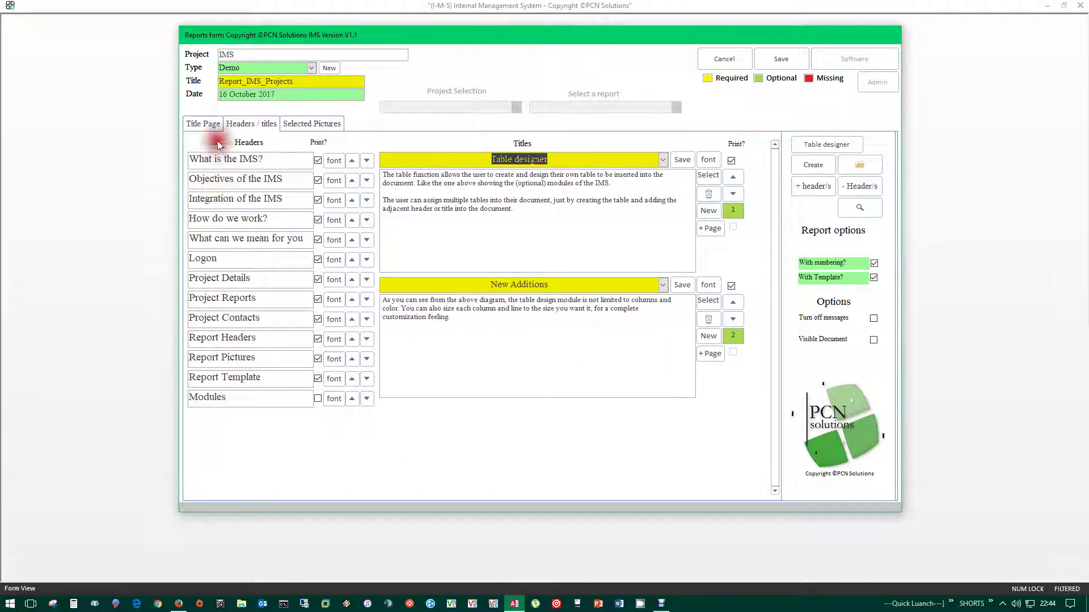
- Show Selected Pictures and check the first picture's Logon chapter and second picture's title choices
click(305, 123)
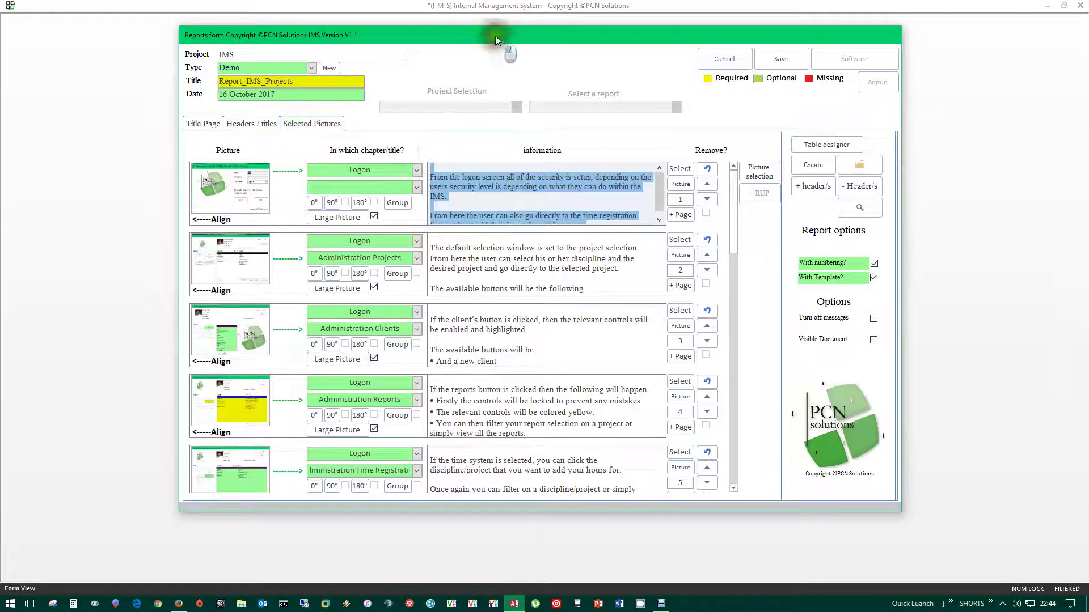
drag(495, 35, 516, 35)
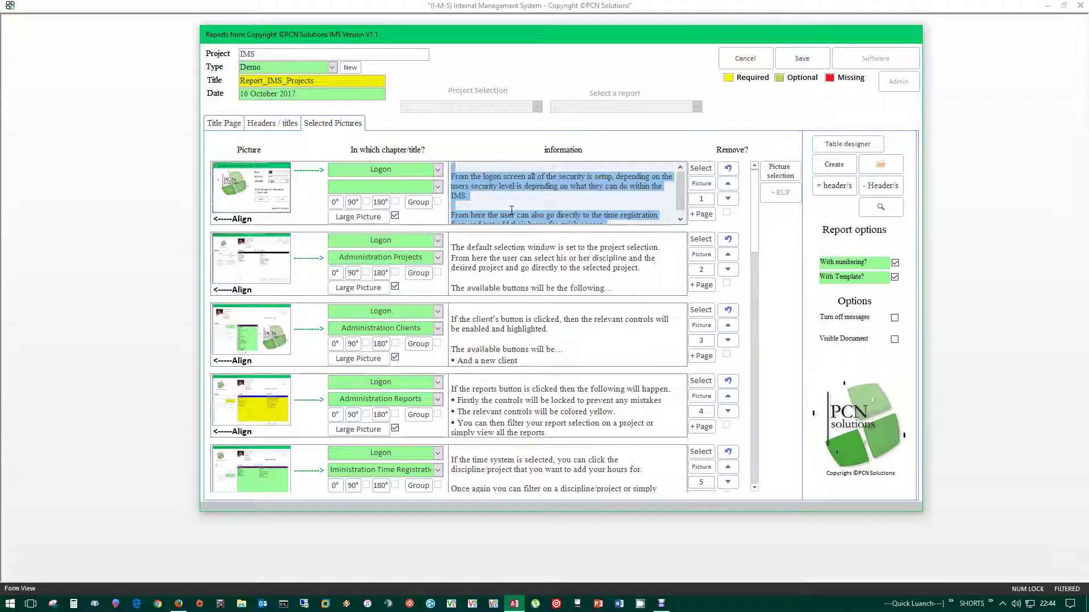
drag(754, 211, 733, 192)
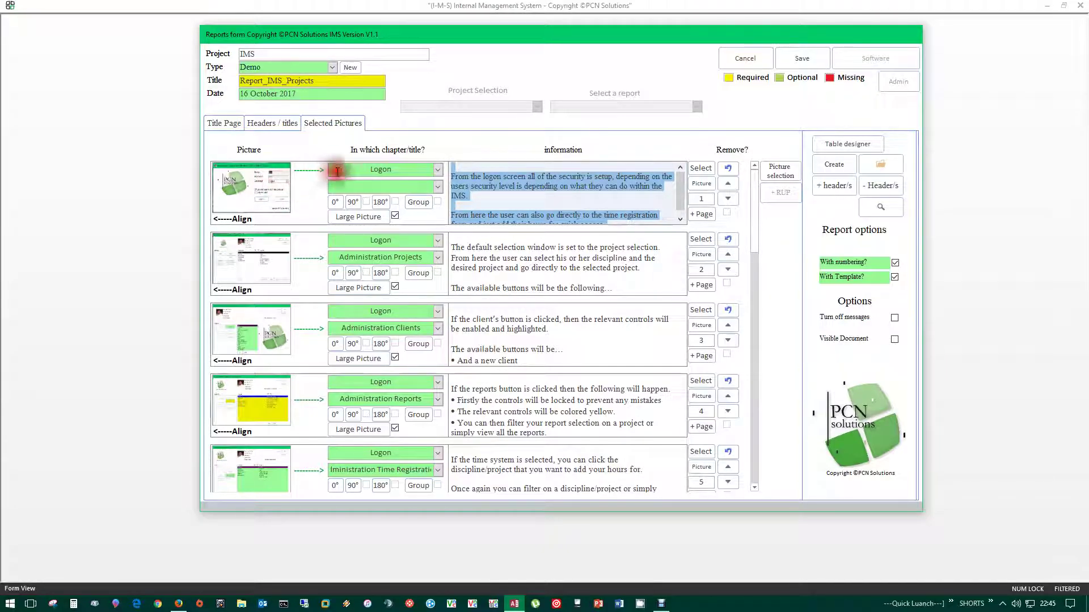
click(406, 175)
double_click(406, 176)
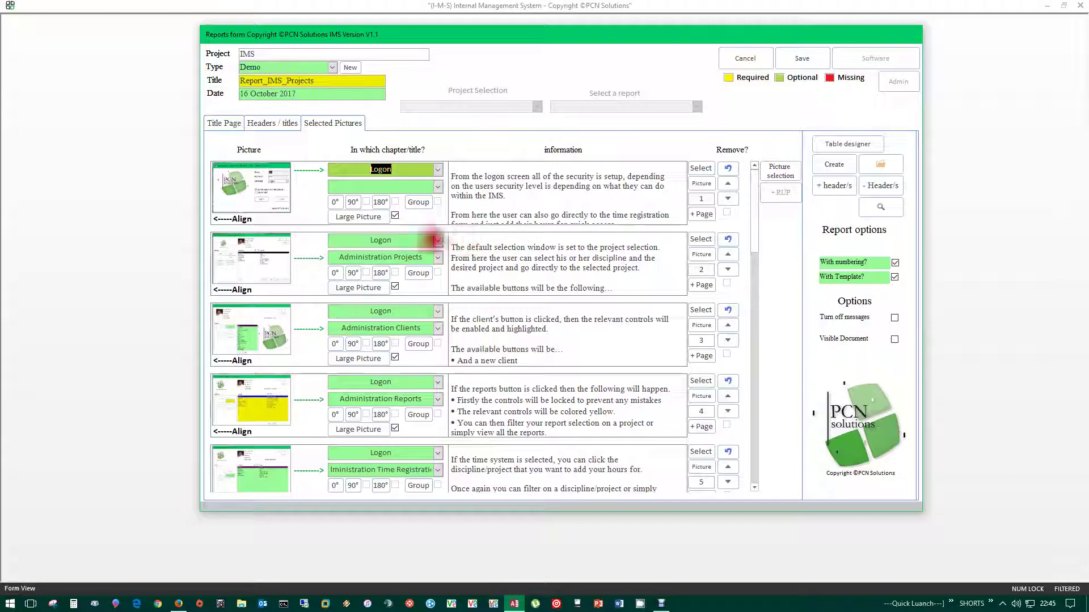
click(437, 258)
click(397, 303)
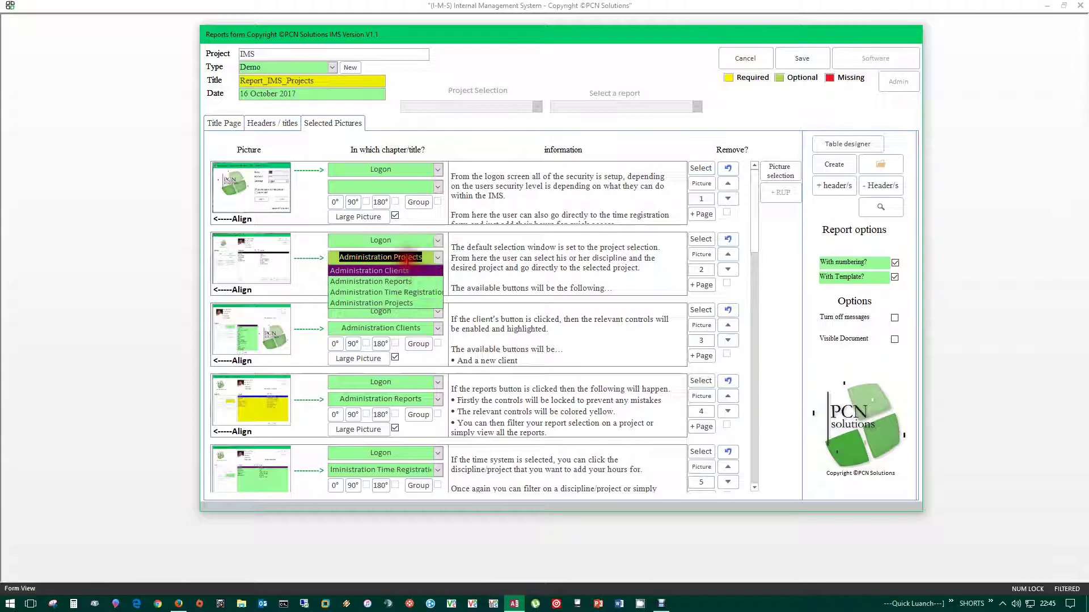
- Review the Administration Projects, Clients and Reports texts under the Logon header
click(263, 122)
click(237, 258)
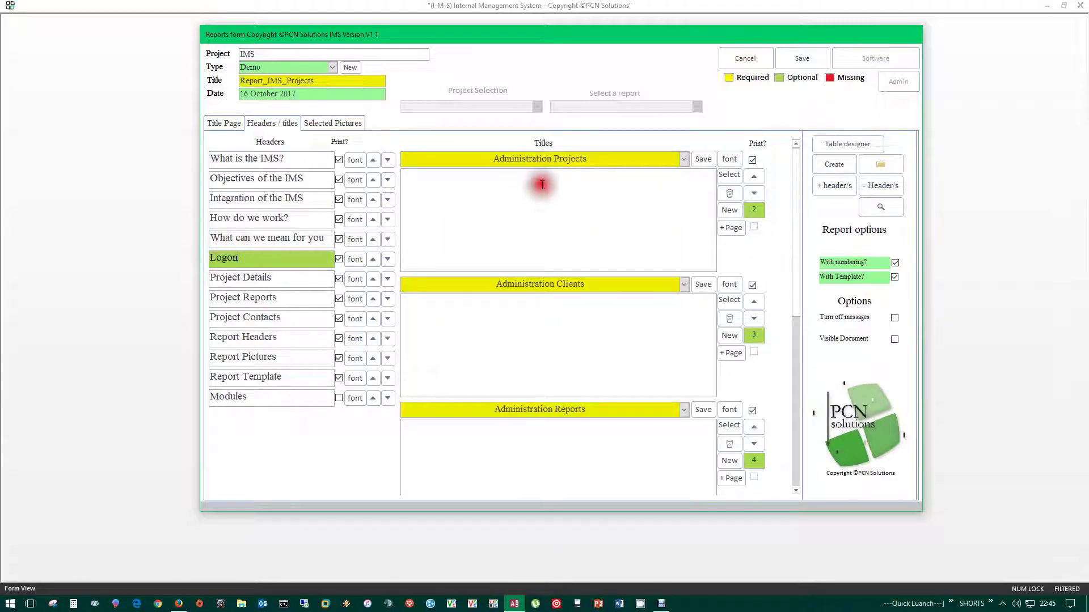
click(539, 186)
click(536, 326)
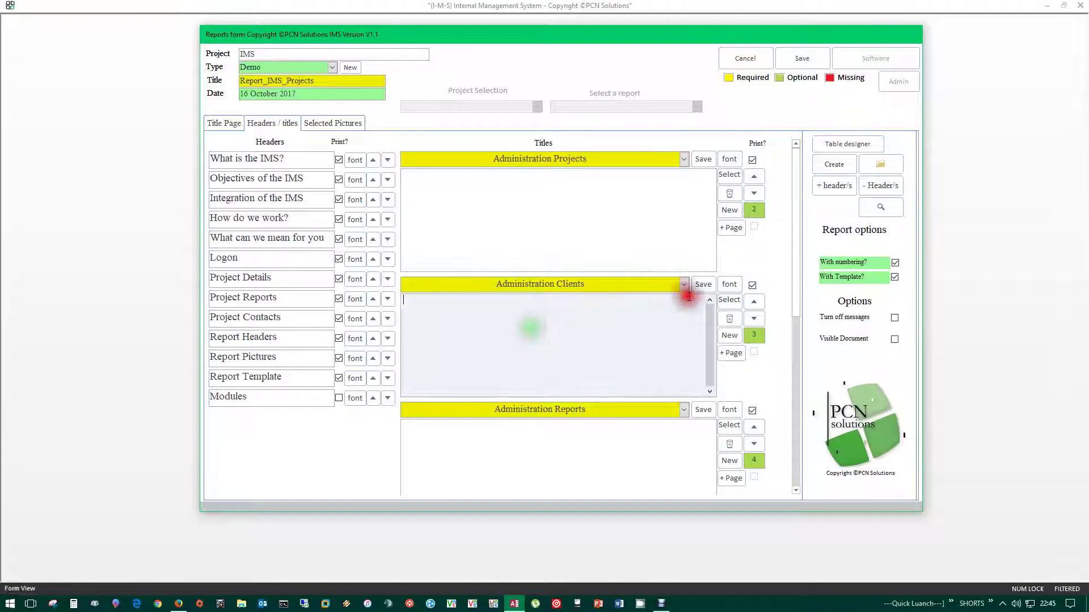
click(556, 442)
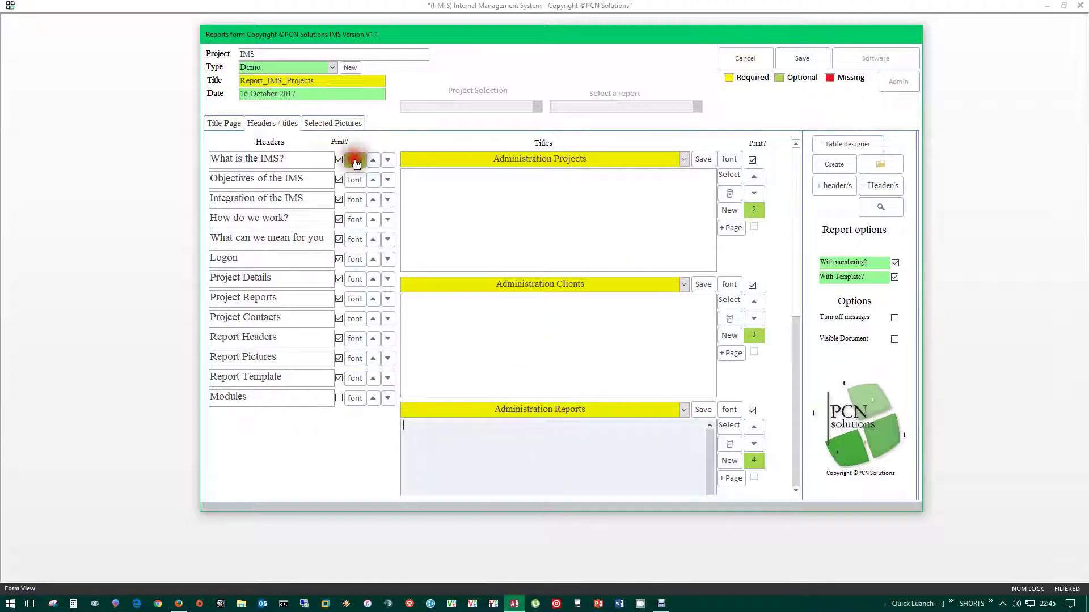
- Return to Selected Pictures and inspect each picture's title fields without changing them
click(329, 122)
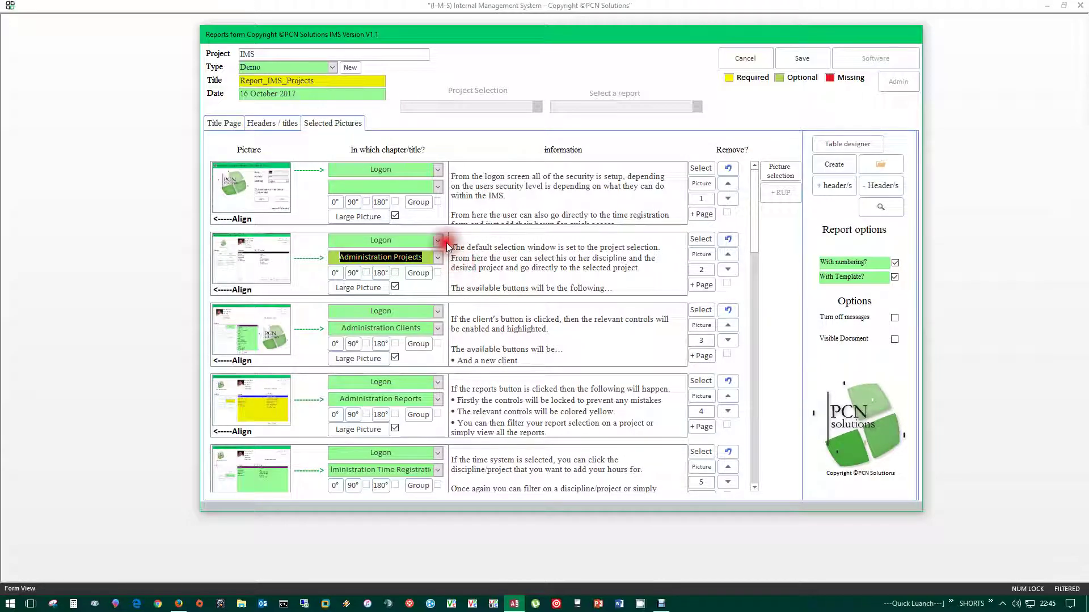
click(438, 258)
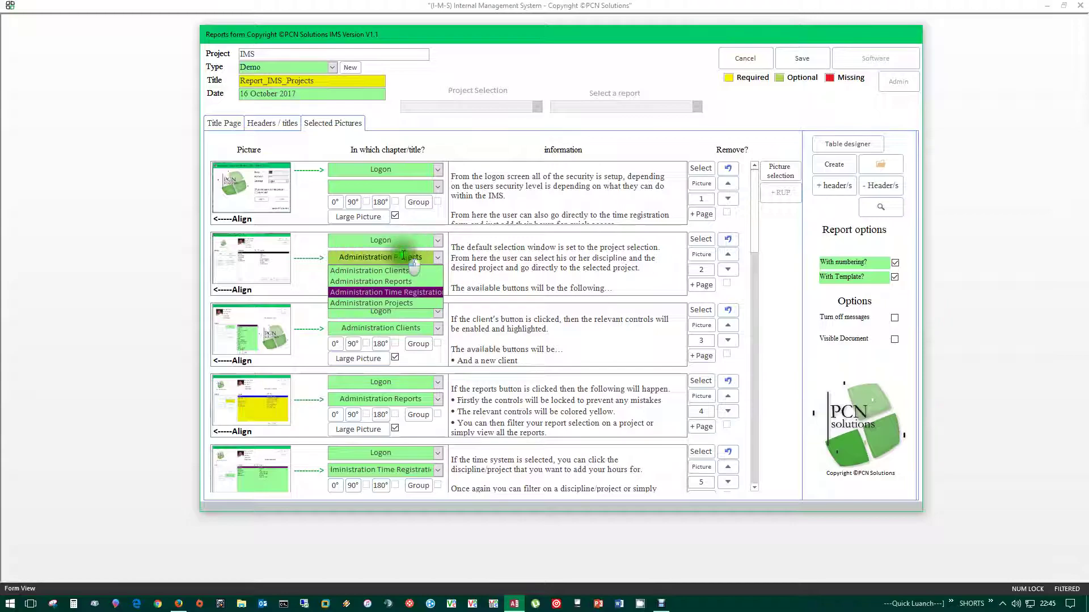
click(400, 240)
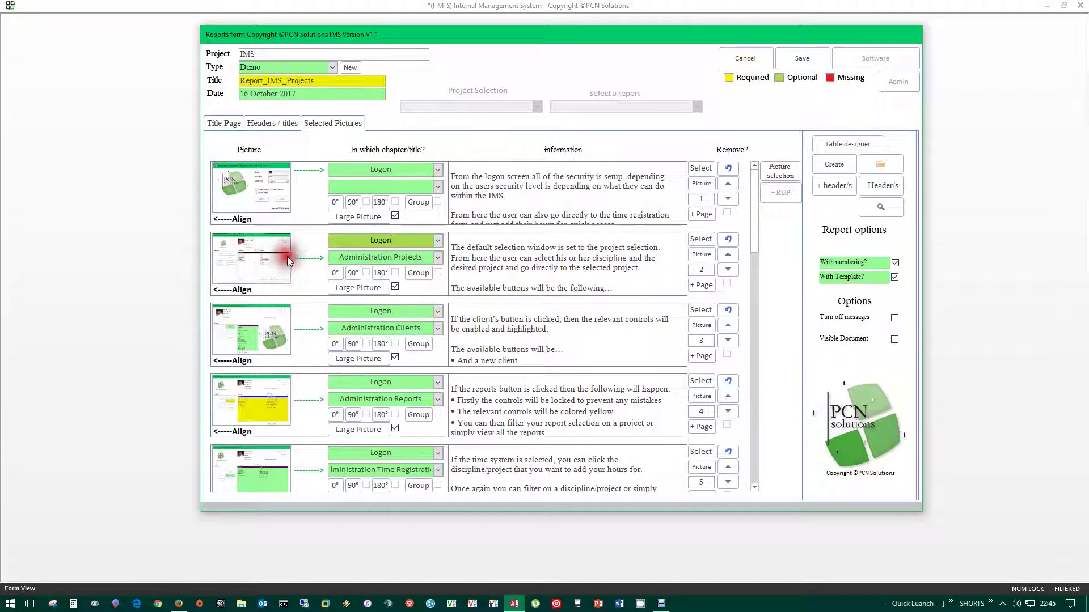
click(338, 257)
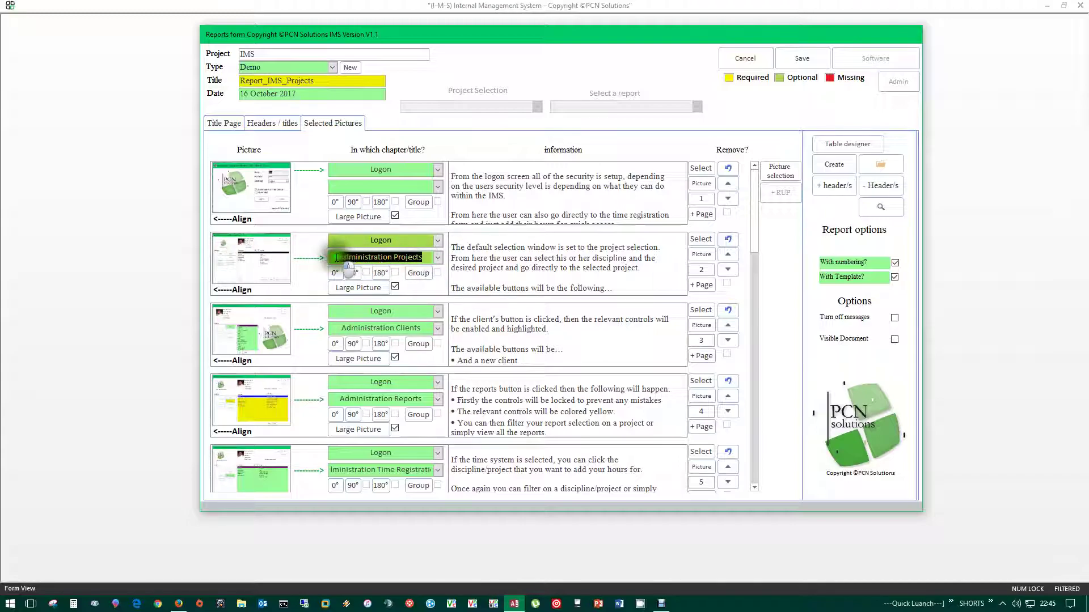
drag(420, 327, 340, 329)
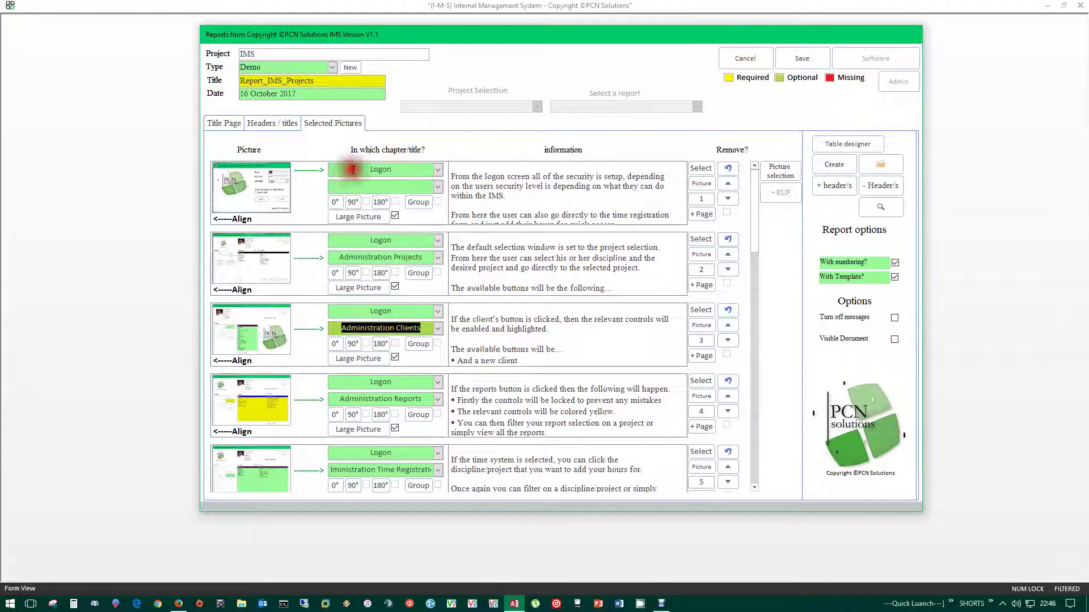
click(368, 186)
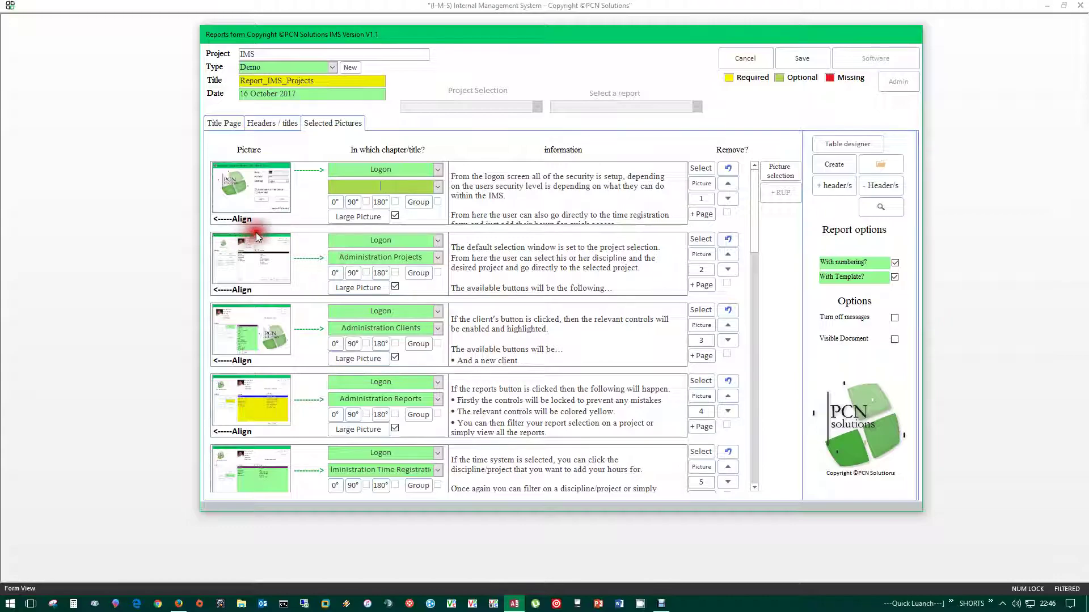
click(204, 219)
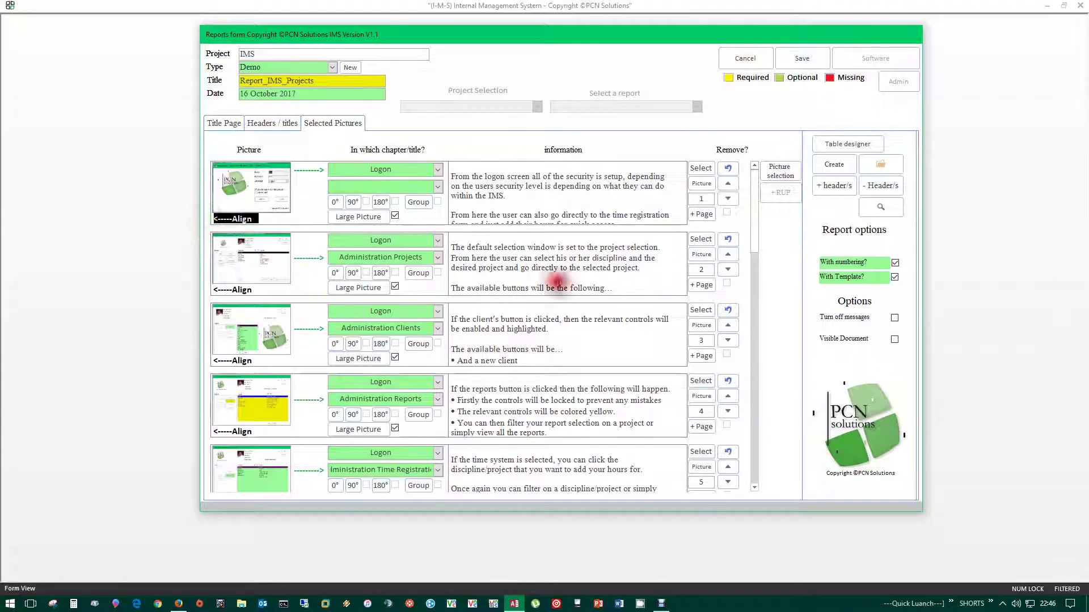
- Change the first Logon picture's alignment from Right to Center and close Font Tools
click(696, 186)
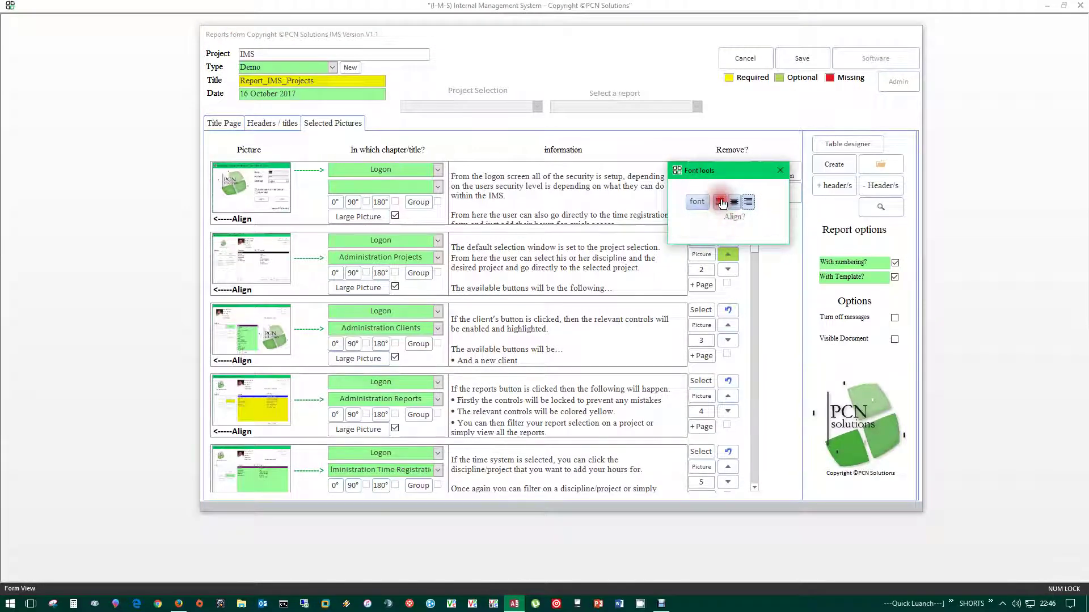
click(747, 203)
click(378, 309)
click(734, 202)
click(249, 225)
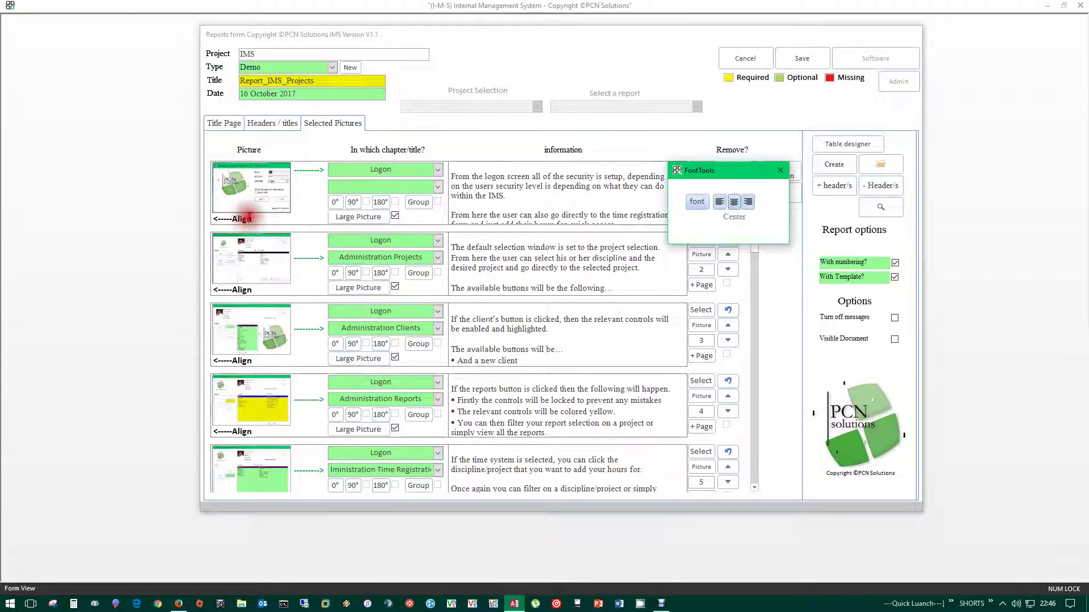
click(260, 256)
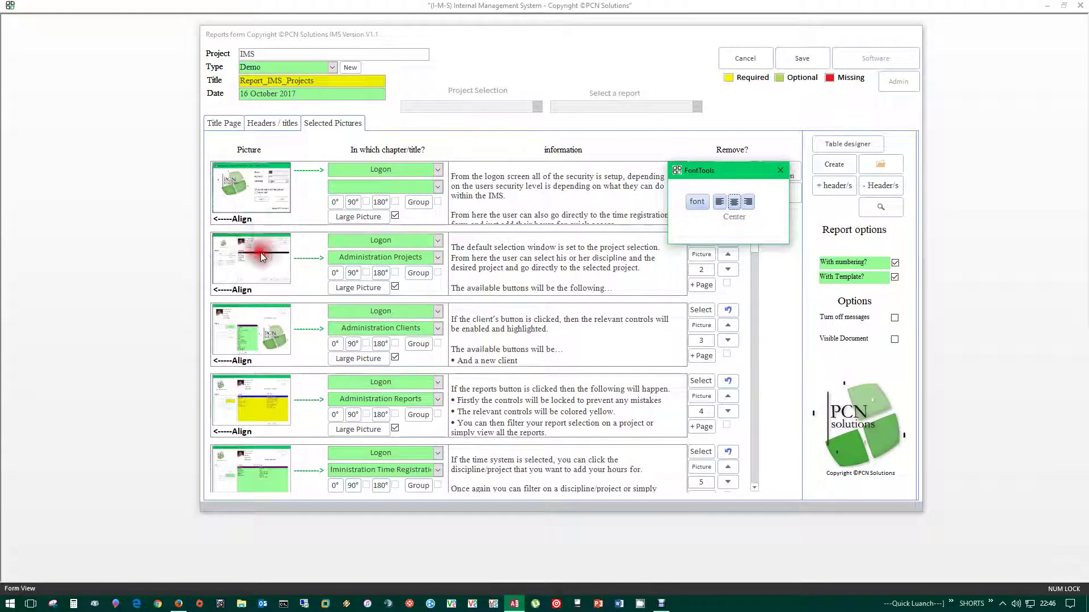
click(260, 218)
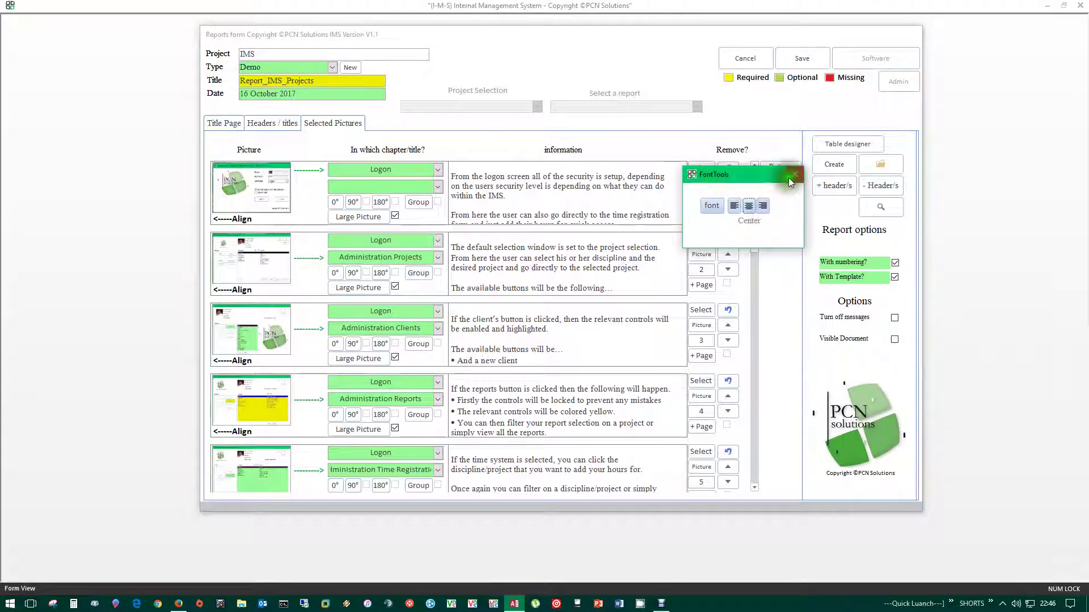
click(772, 249)
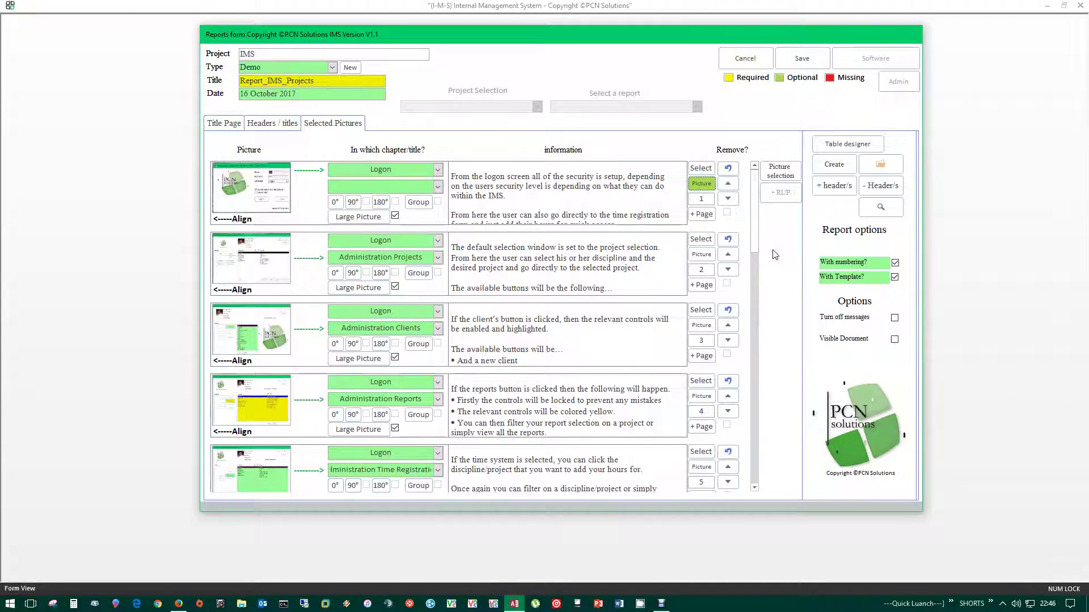
click(727, 185)
click(729, 184)
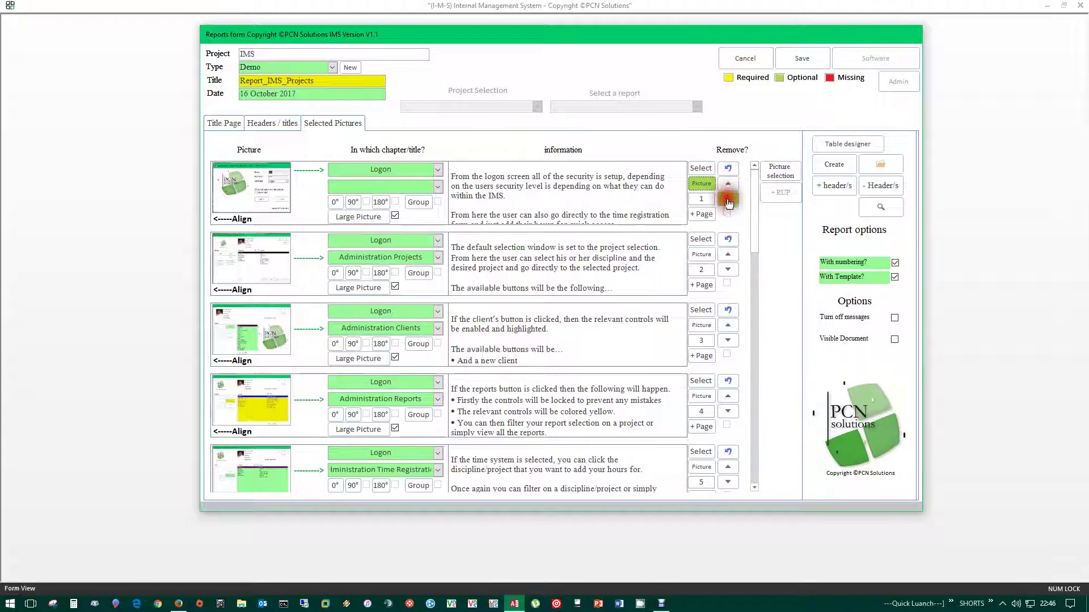
click(728, 185)
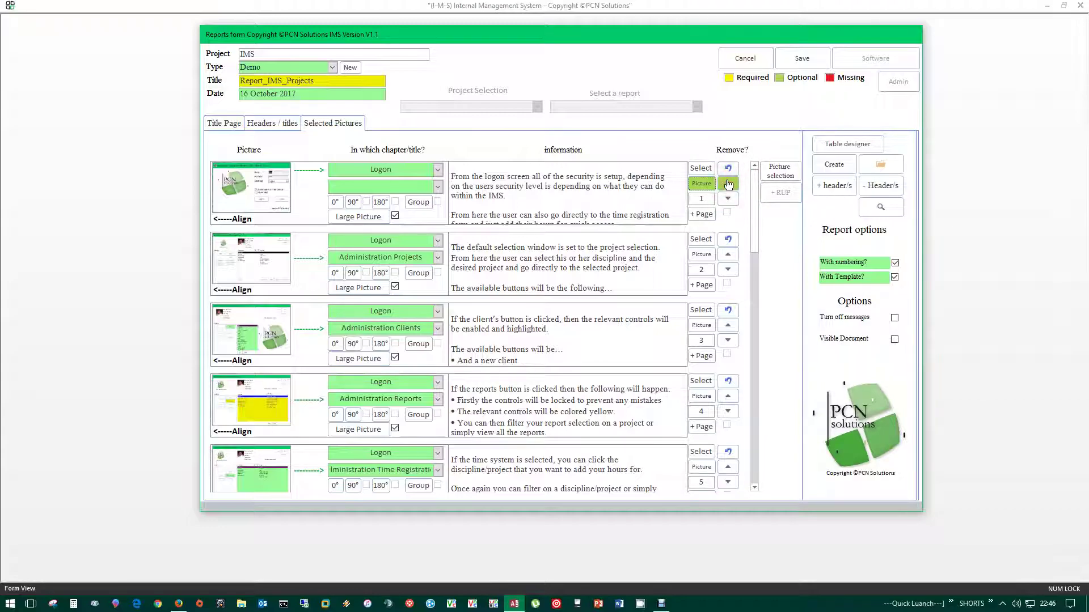
click(728, 254)
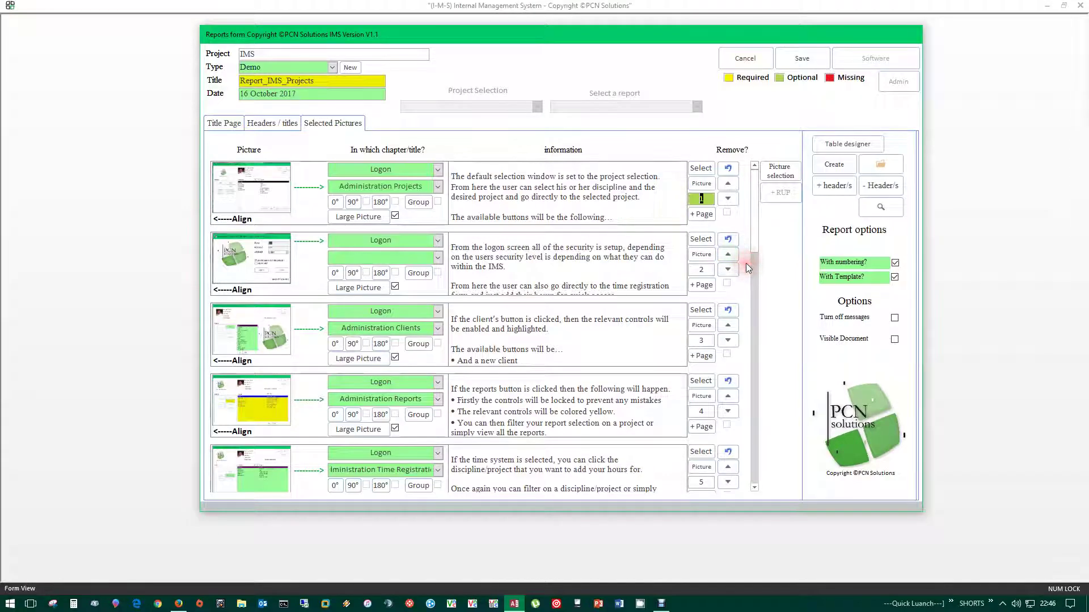
click(728, 198)
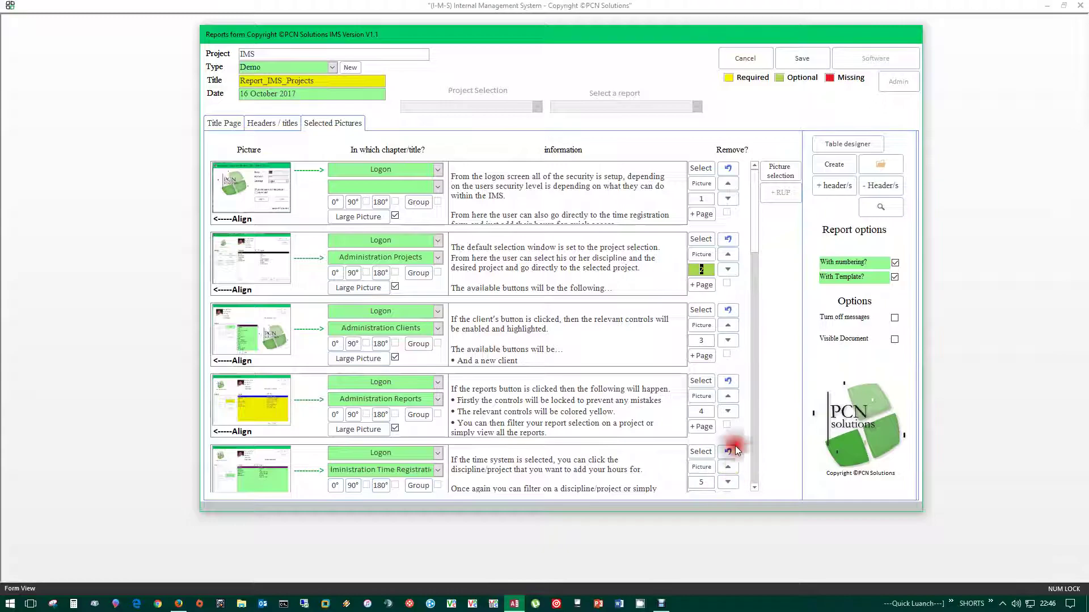
click(710, 168)
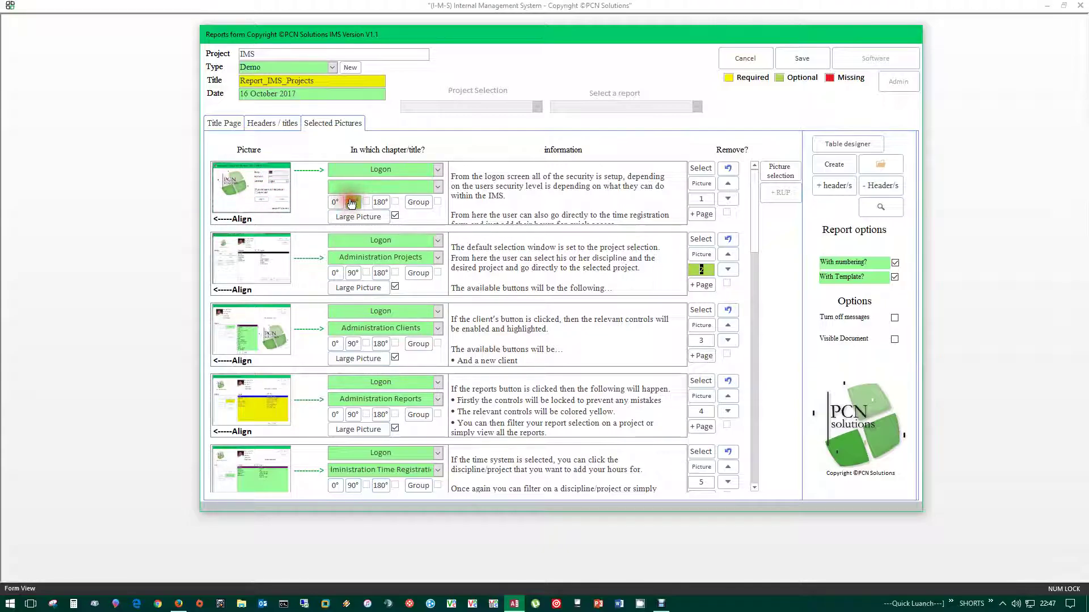
- Try 180° rotation and Large Picture on the first Logon picture, reset to 0°, and group it
click(381, 203)
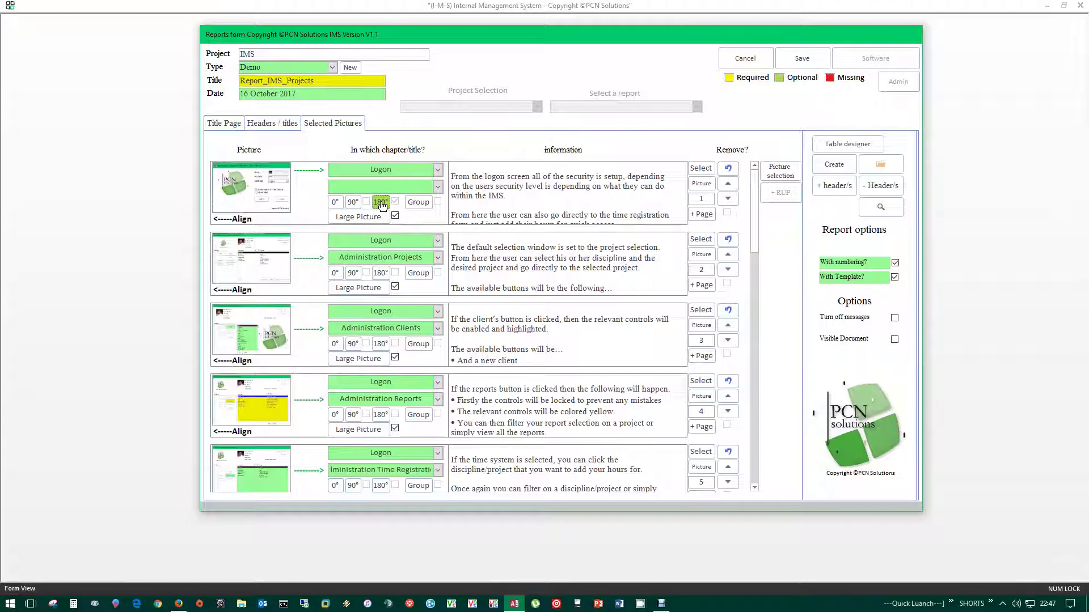
click(376, 216)
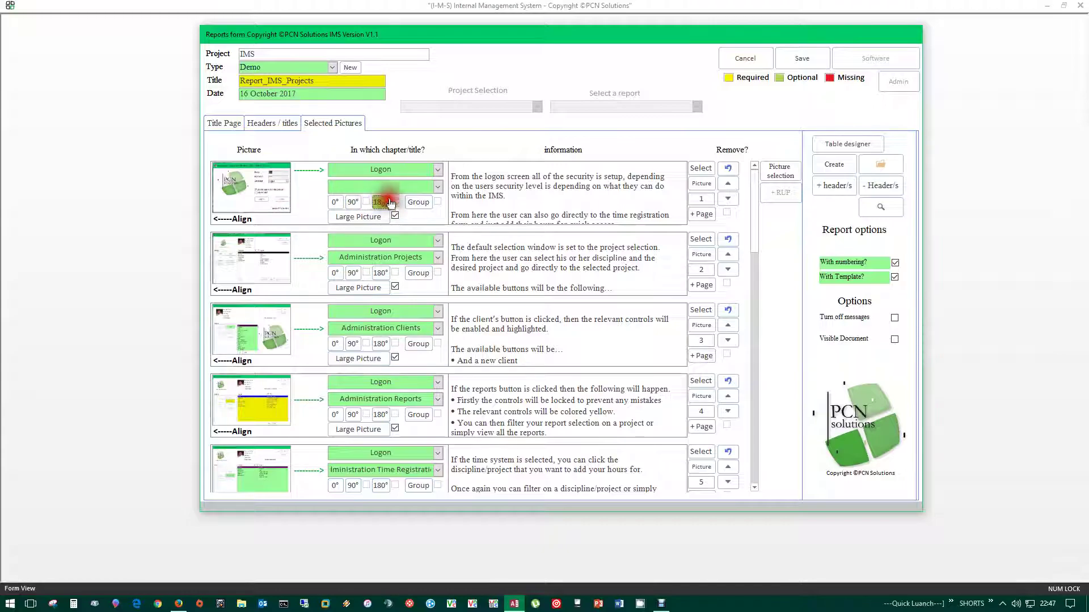
click(384, 203)
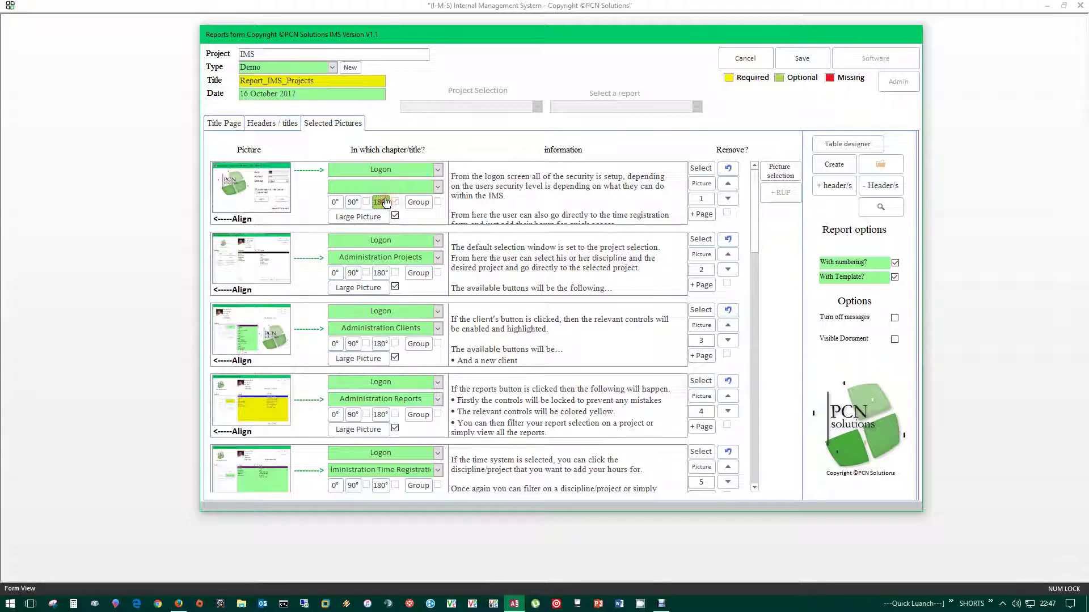
click(335, 202)
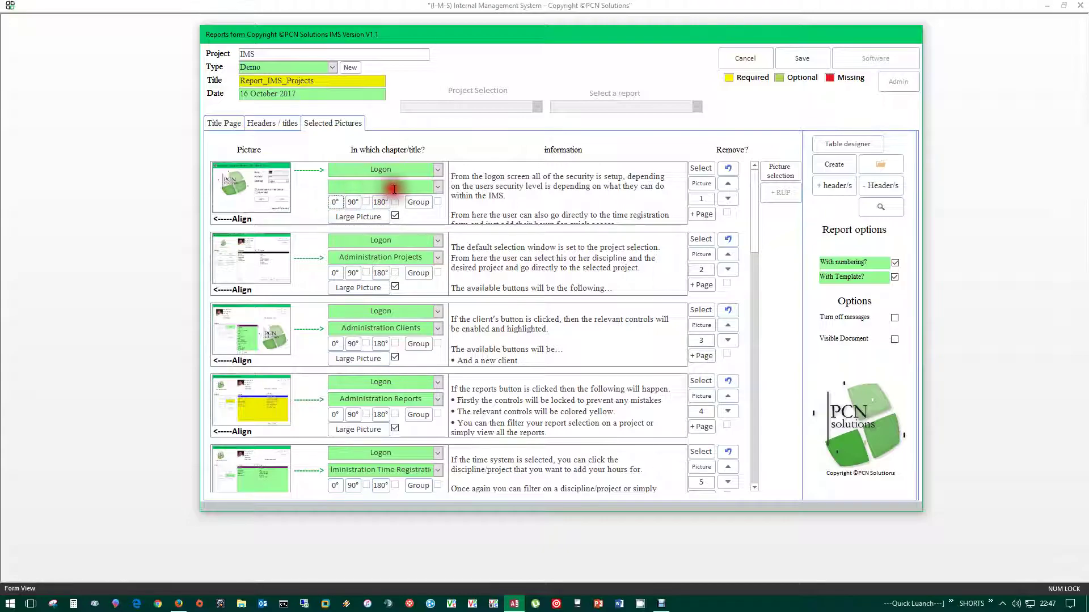
click(416, 204)
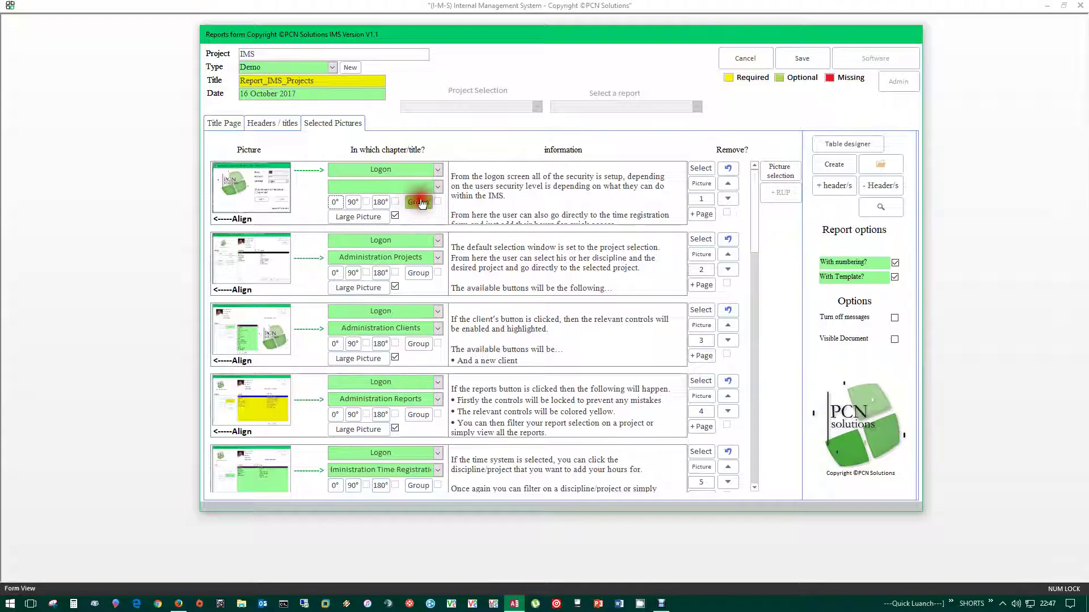
click(419, 203)
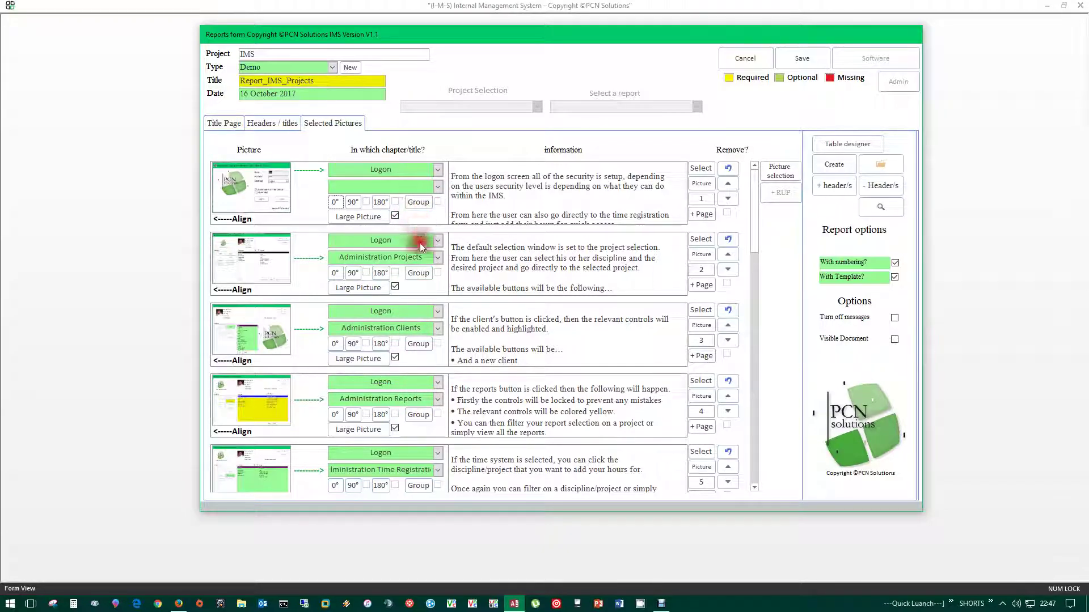
click(419, 202)
- Tick then untick Group for Administration Projects, keeping Large Picture ticked on the first picture
click(418, 273)
click(419, 344)
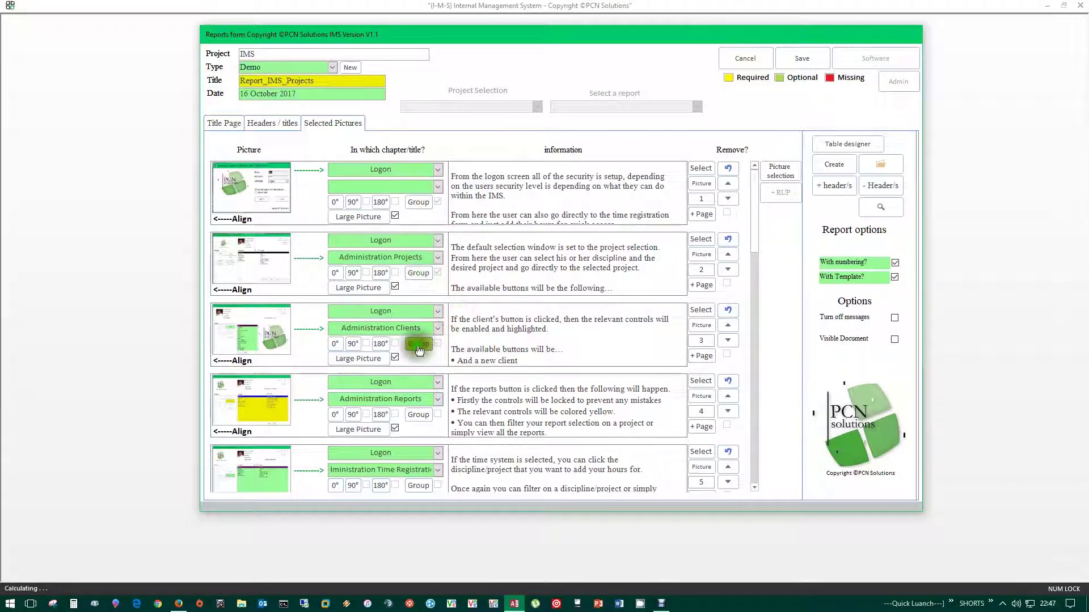
click(419, 275)
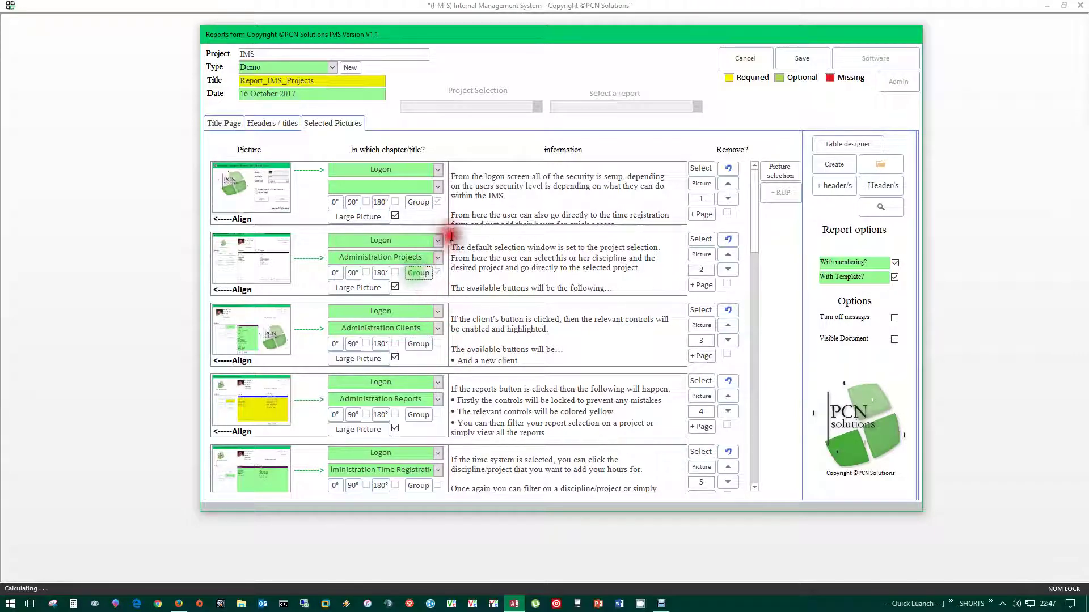
click(419, 203)
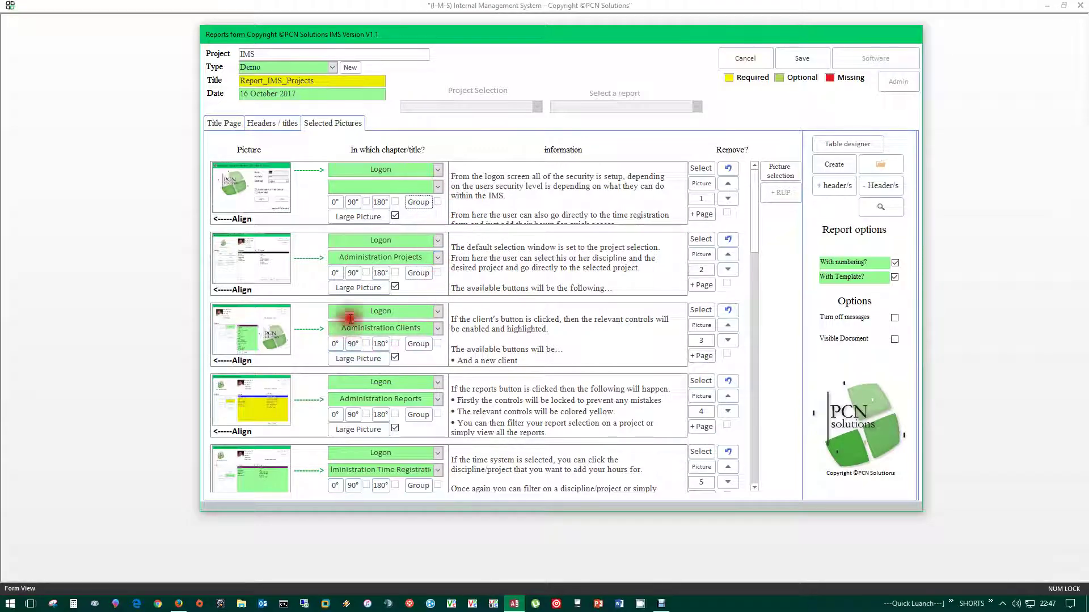
click(385, 218)
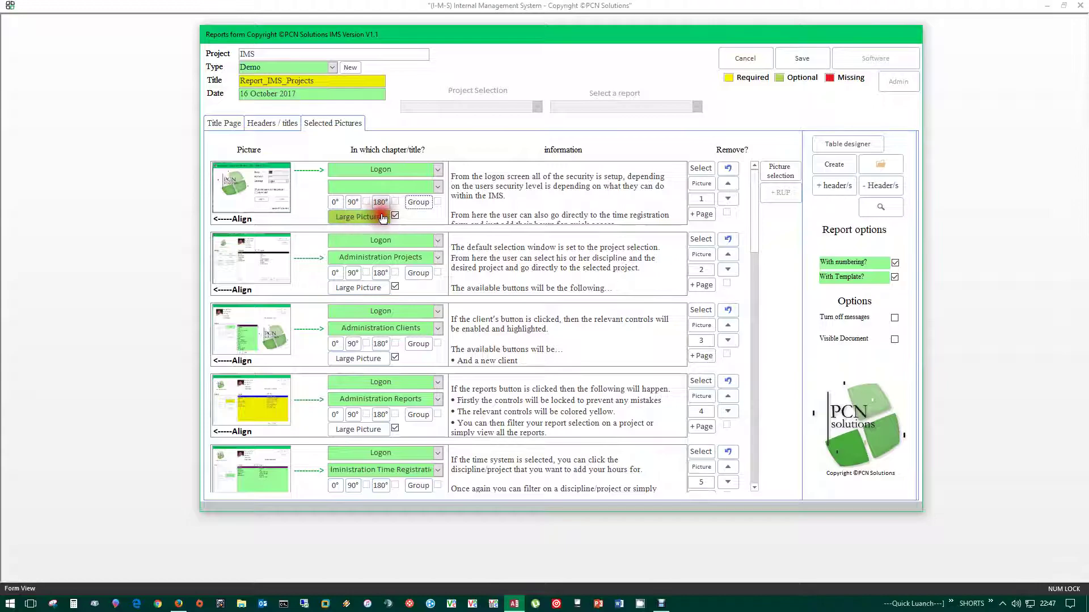
click(381, 220)
click(370, 221)
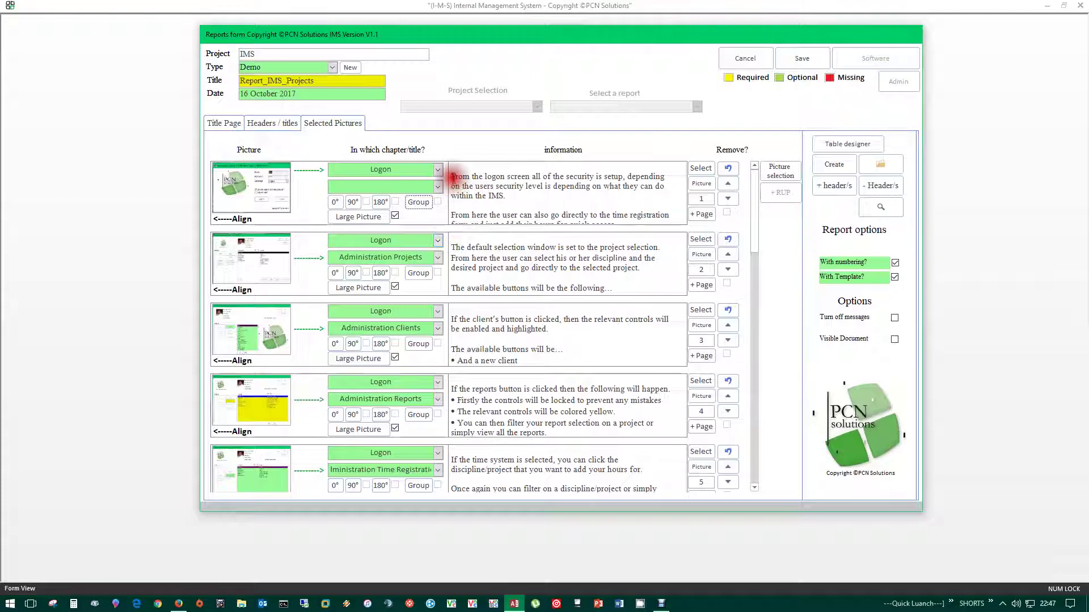
drag(450, 170, 638, 224)
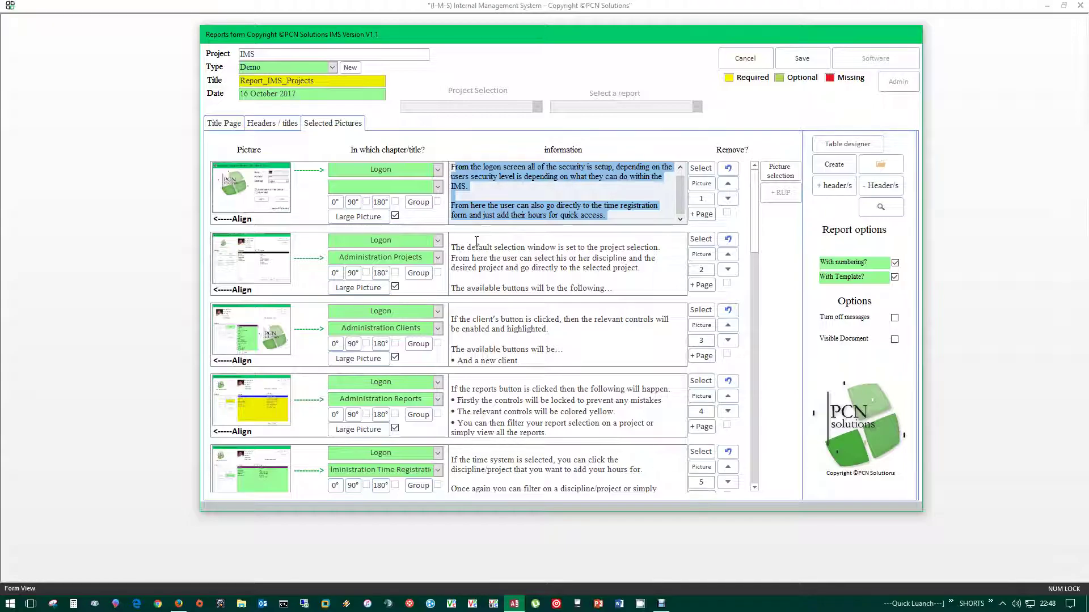
click(895, 262)
click(894, 264)
click(894, 263)
click(755, 223)
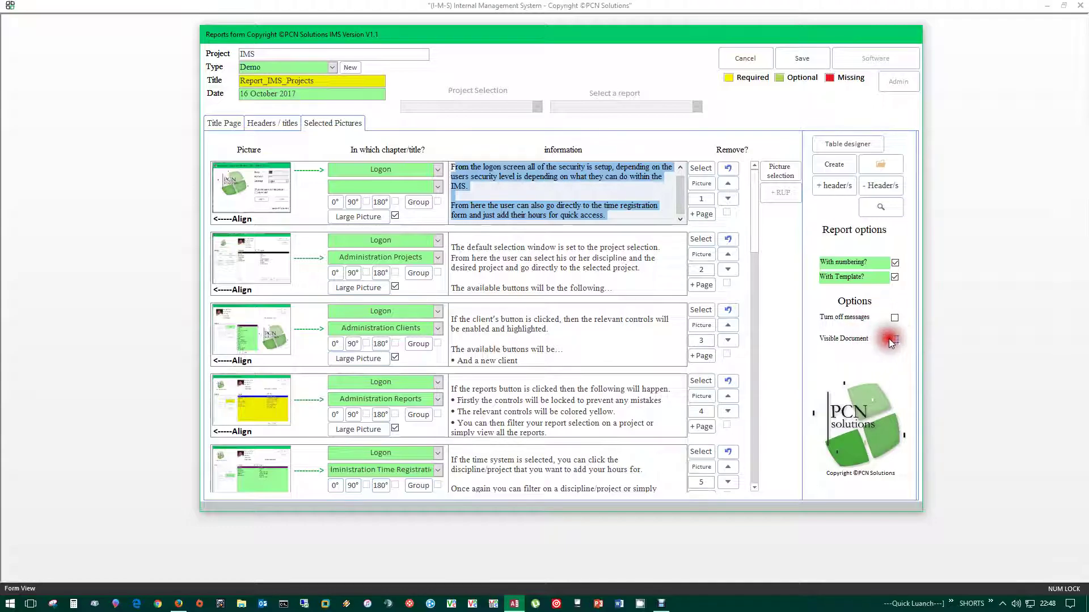
- Tick Visible Document and accept the risk warning
click(894, 339)
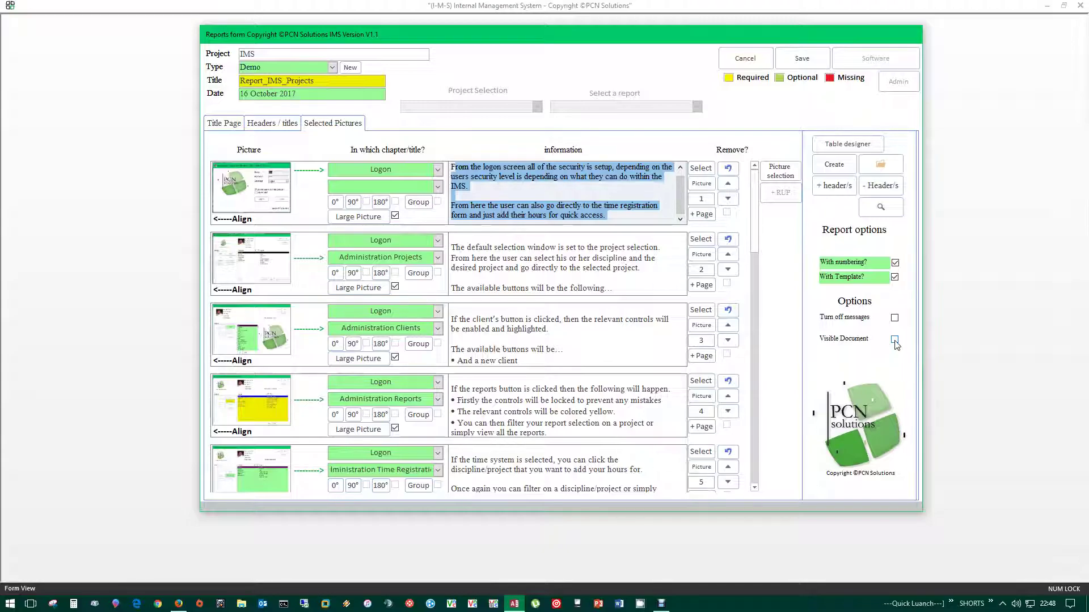
click(895, 340)
click(893, 340)
click(895, 340)
click(860, 355)
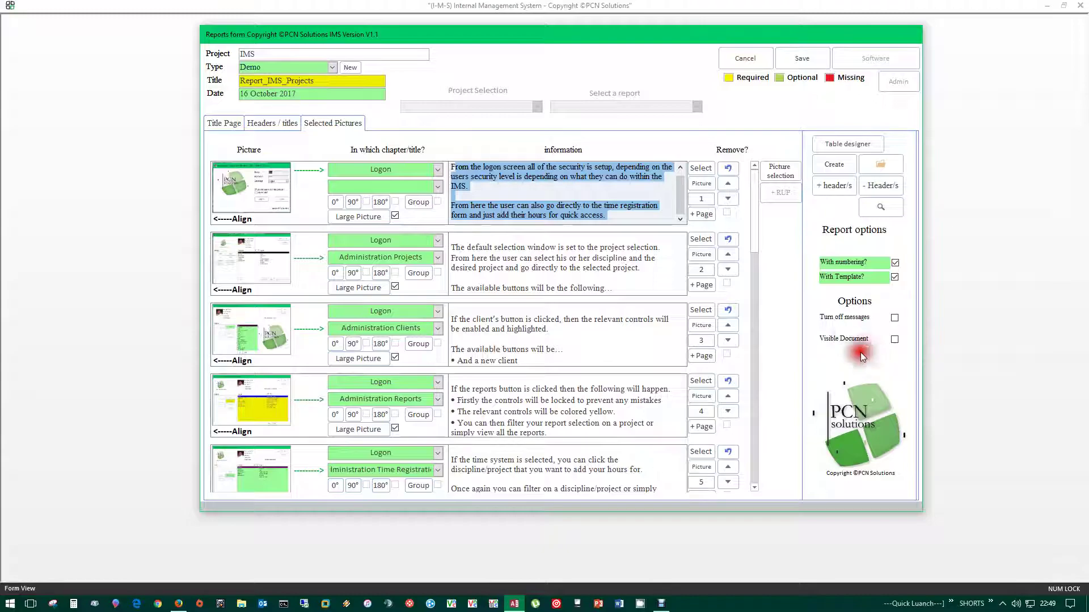
click(894, 340)
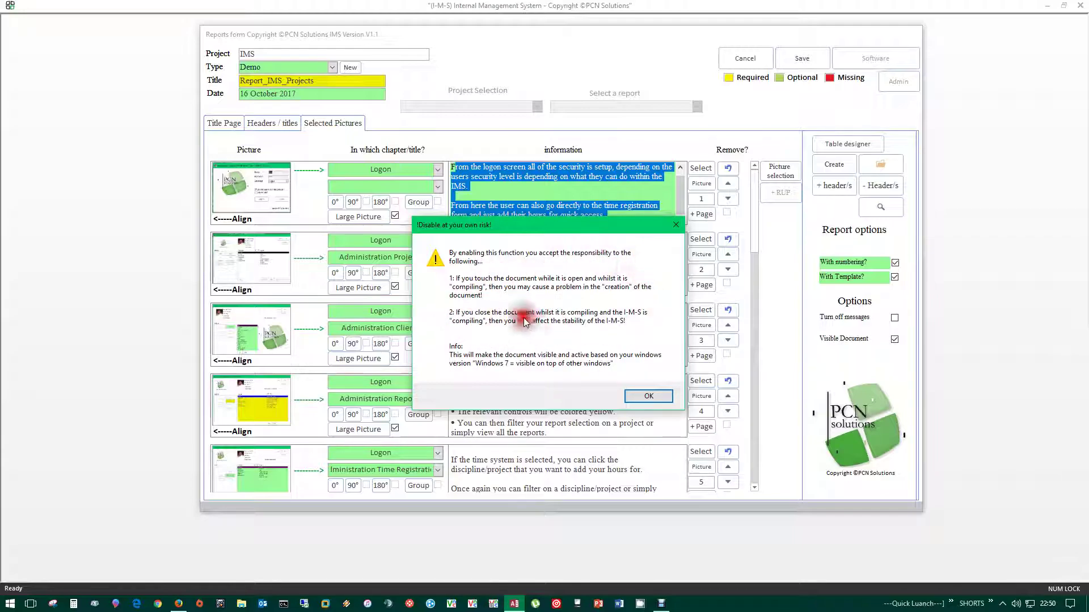
click(649, 396)
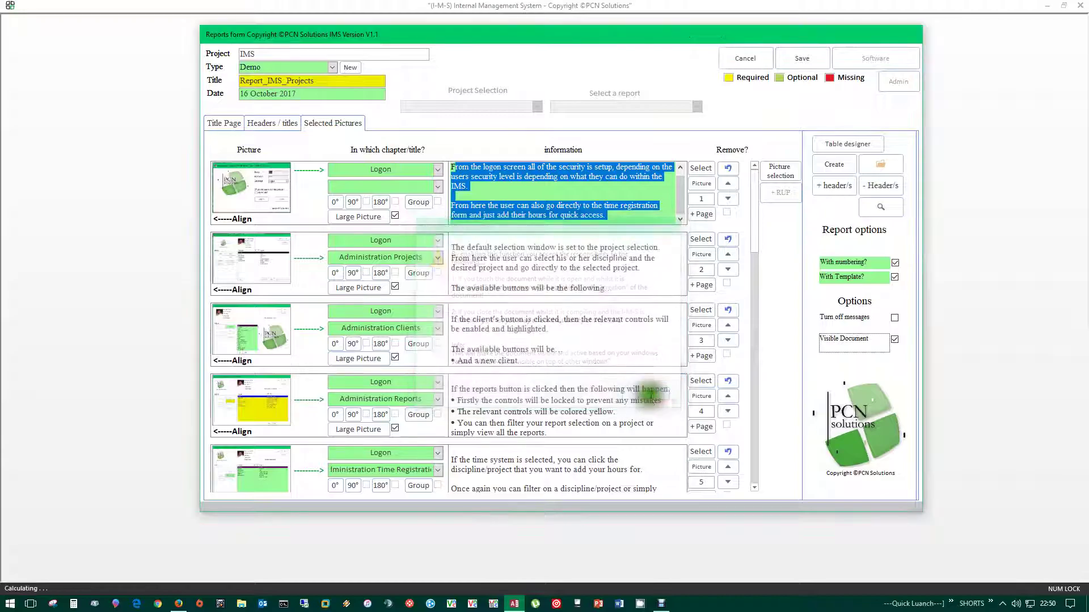
- Tick Turn off messages and dismiss the reminder about re-enabling them
click(894, 318)
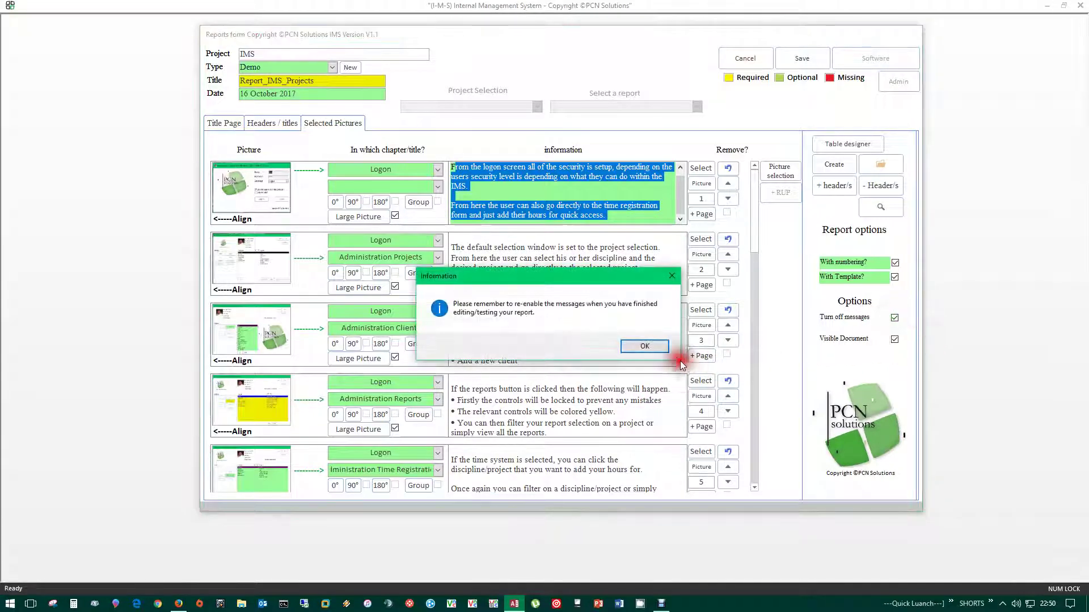
click(645, 346)
click(896, 340)
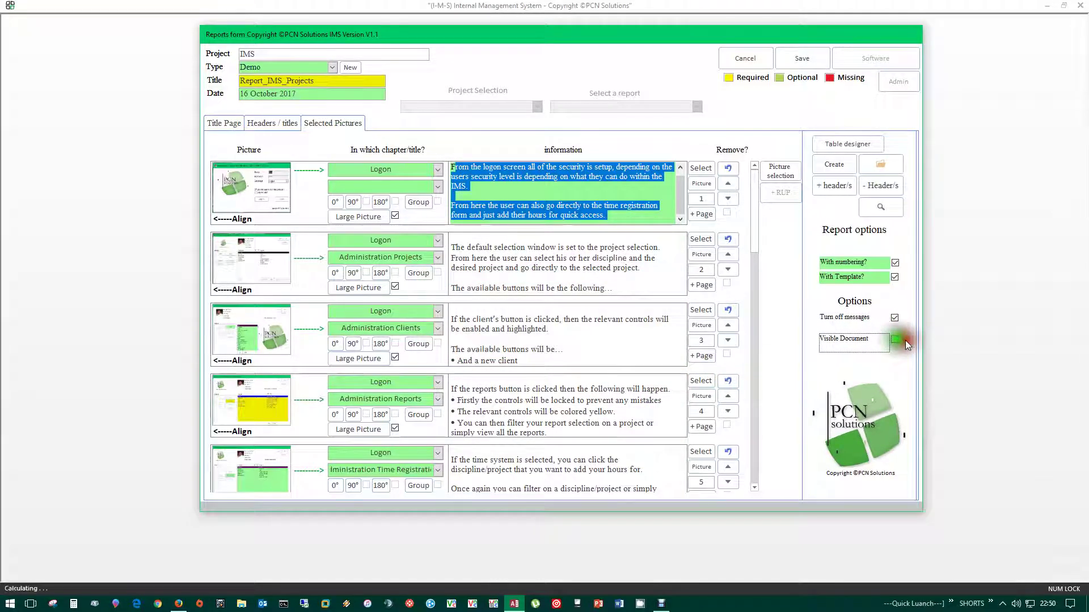
click(894, 318)
click(894, 338)
click(894, 317)
key(Return)
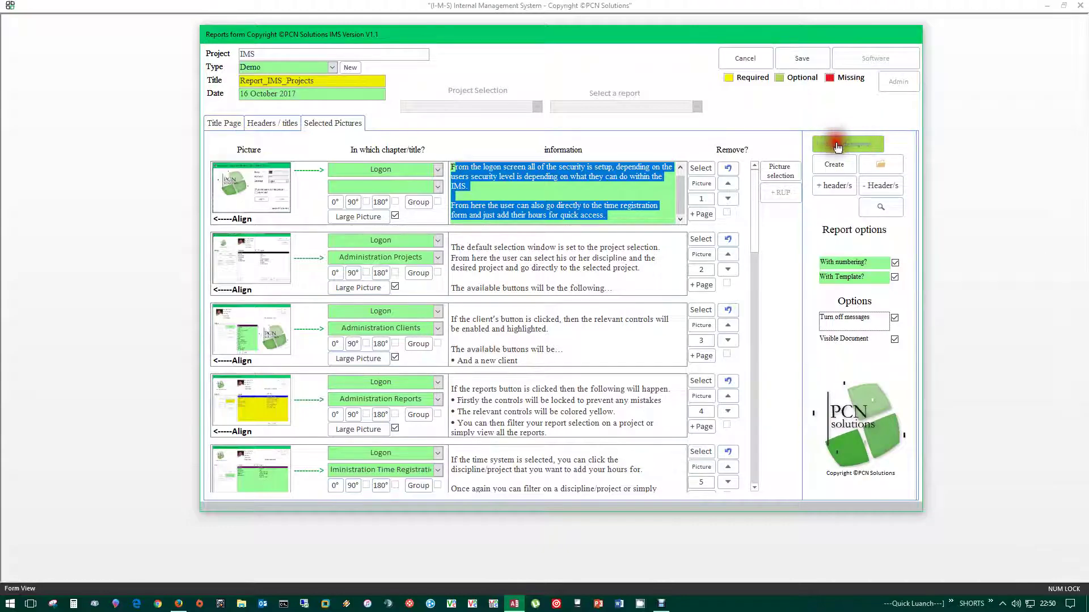
- Show the Modules header's titles, select New Additions, and launch Table designer to get its data prompt
click(271, 123)
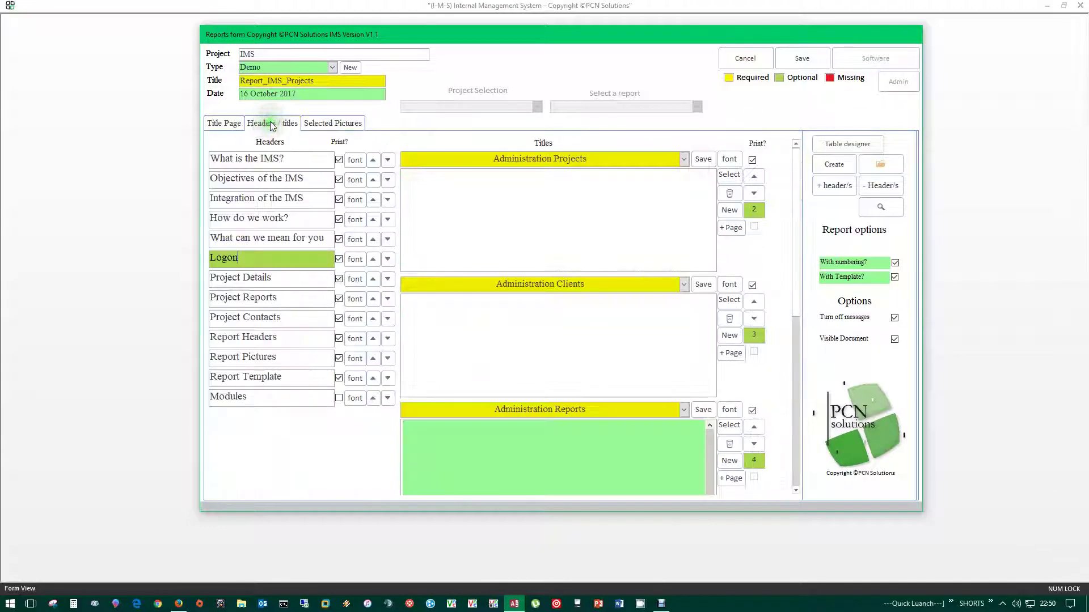
click(269, 404)
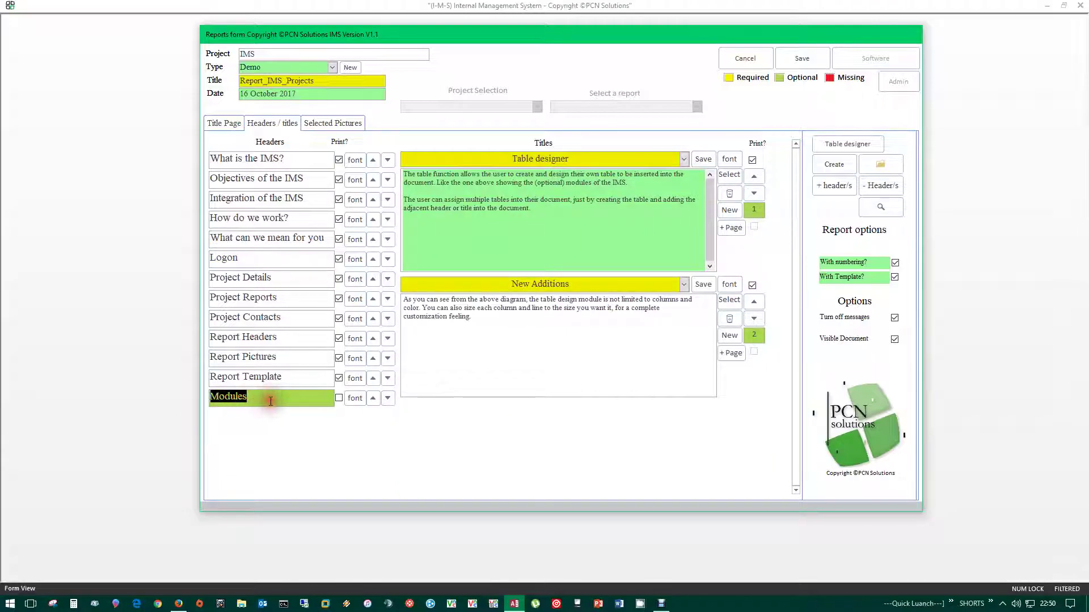
drag(598, 281, 507, 284)
click(508, 347)
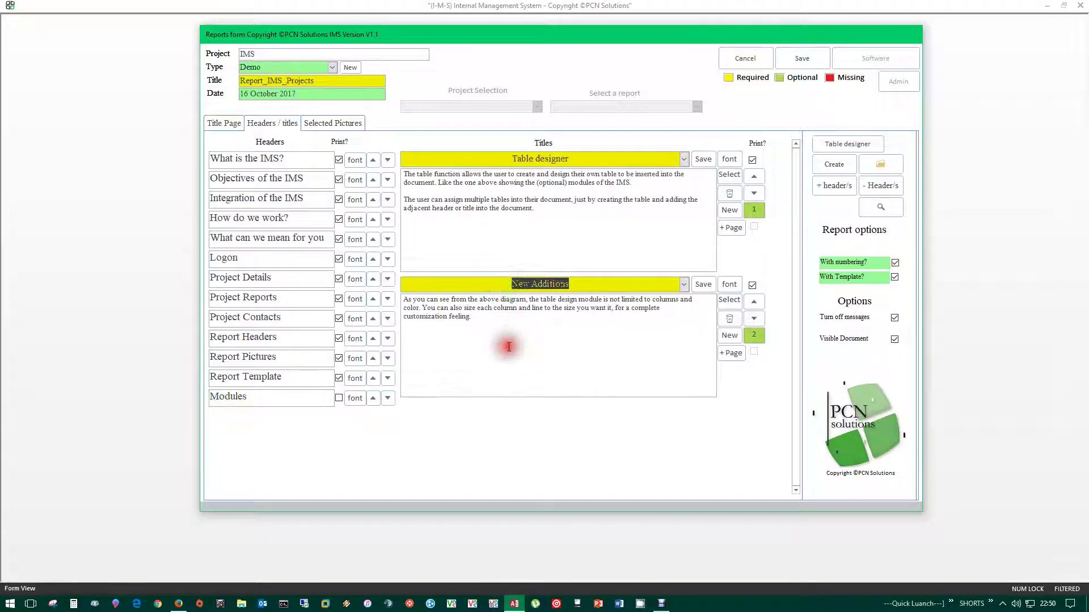
click(510, 349)
click(823, 142)
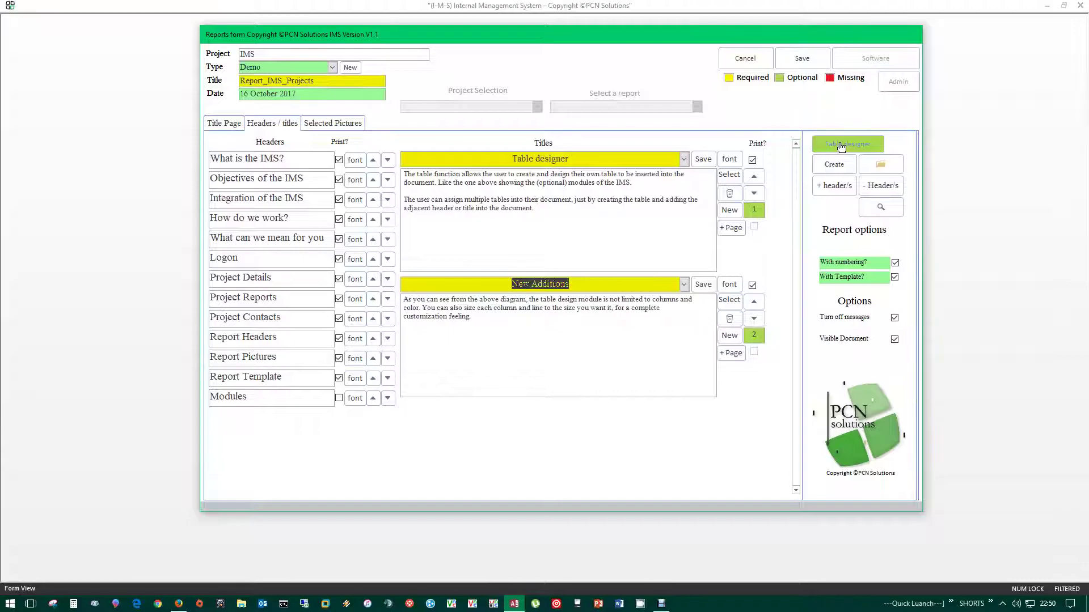
click(841, 145)
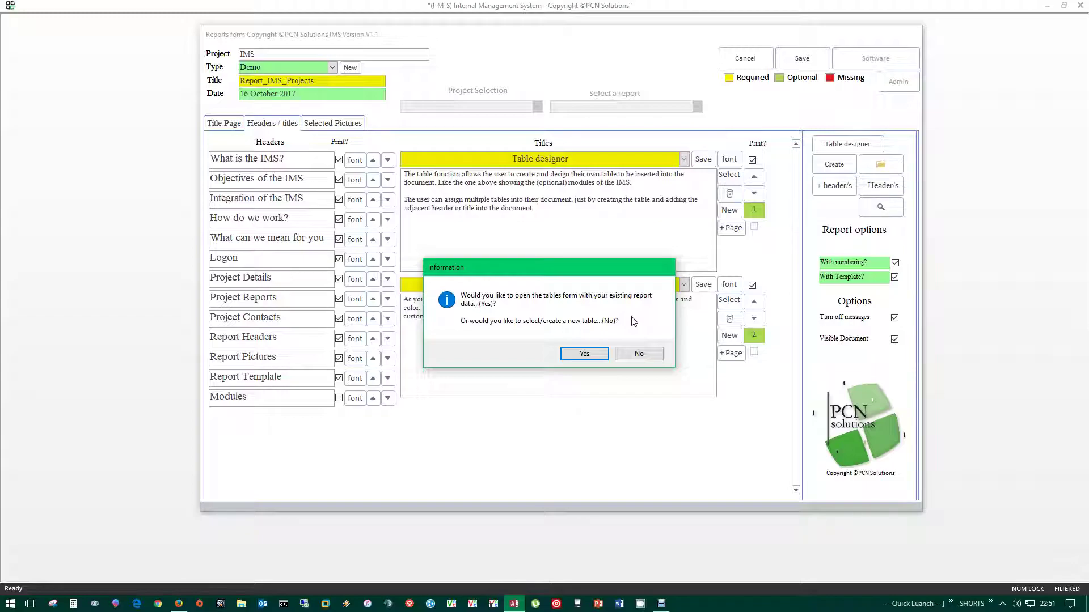
- Open the tables form with existing data and browse the Prices, Modules, Options, Coming Aditions and New Additions templates
click(576, 359)
click(584, 354)
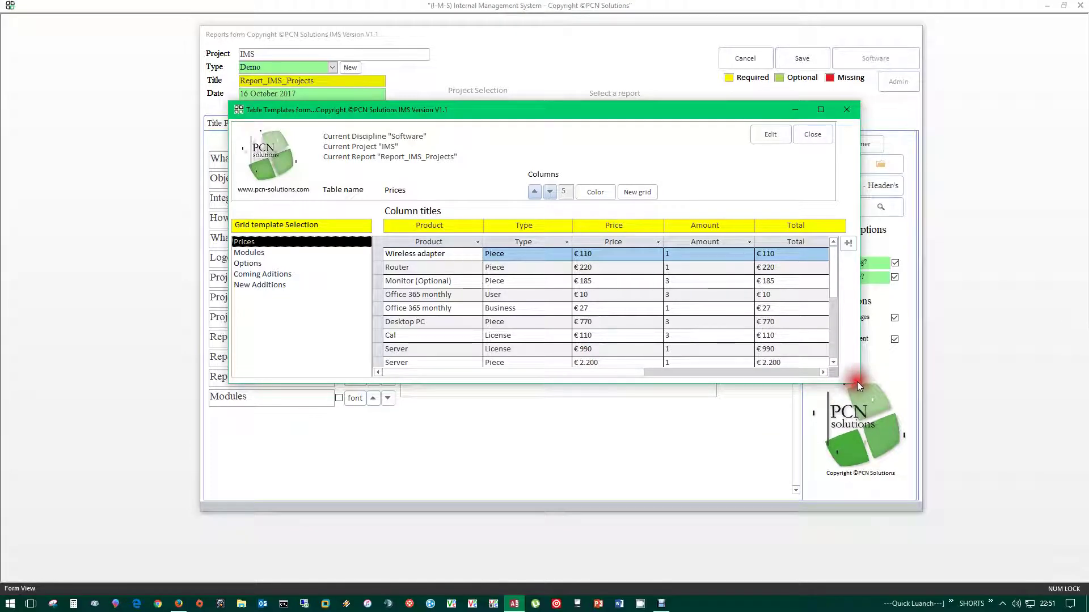
mouse_move(859, 384)
mouse_down()
mouse_move(869, 406)
mouse_move(848, 386)
mouse_up()
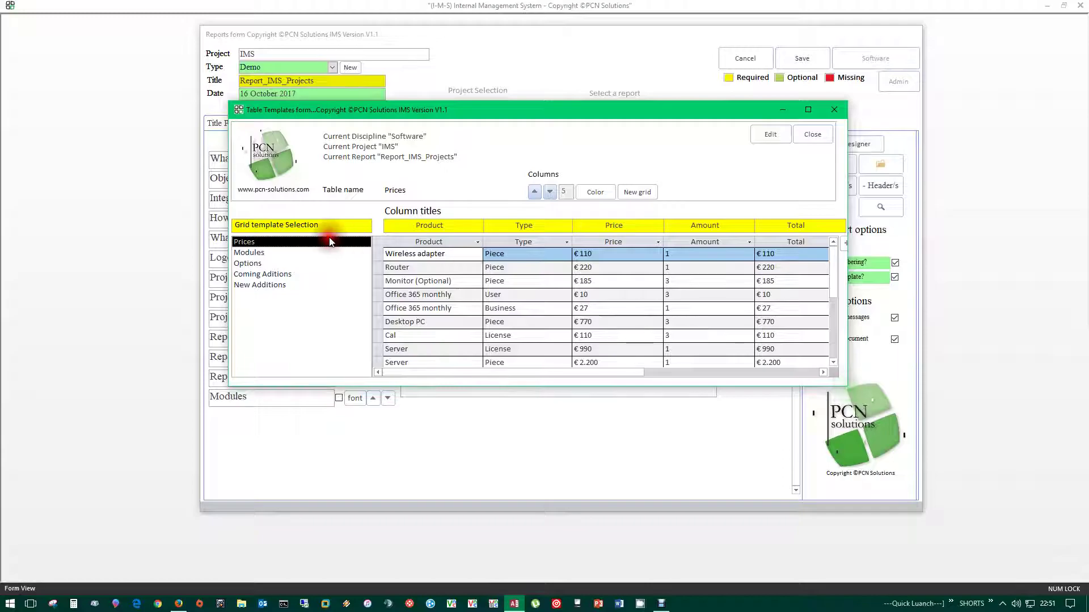
click(248, 252)
click(252, 264)
click(253, 275)
click(262, 285)
click(246, 242)
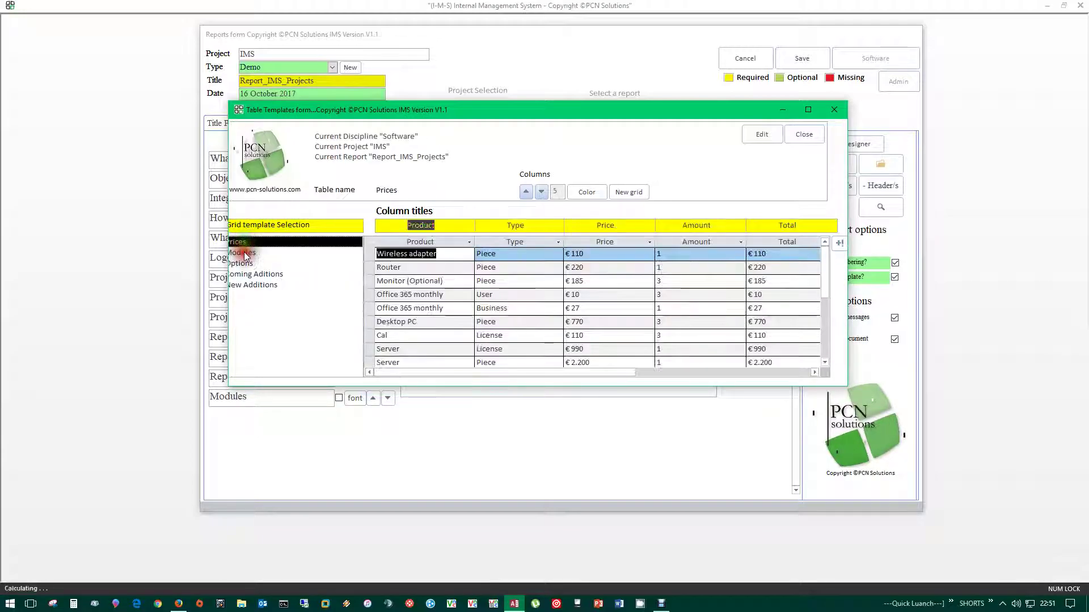
click(245, 253)
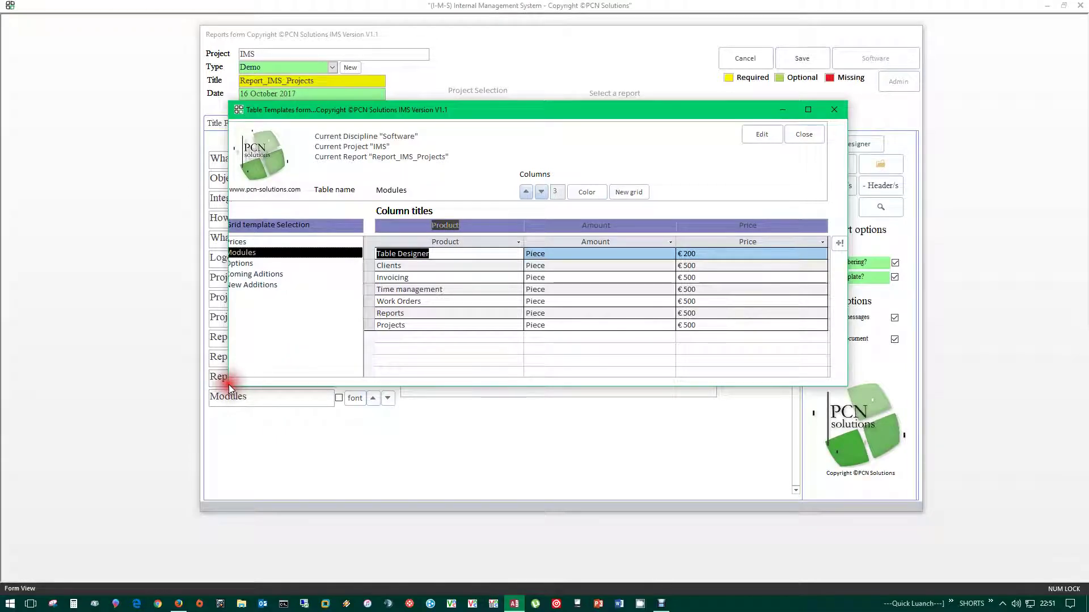
drag(556, 118, 609, 121)
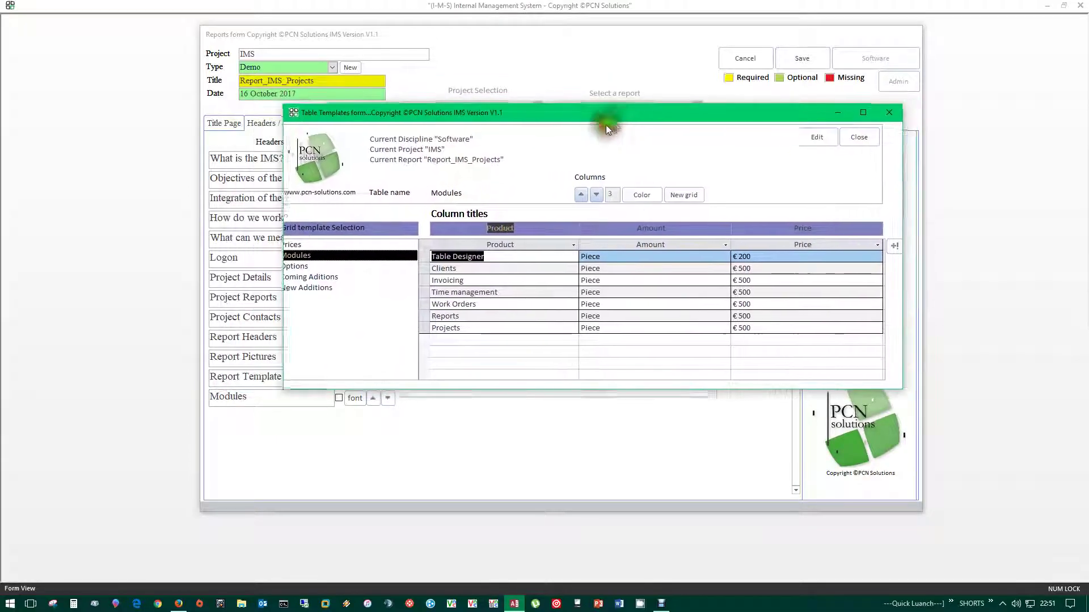
drag(839, 116, 794, 118)
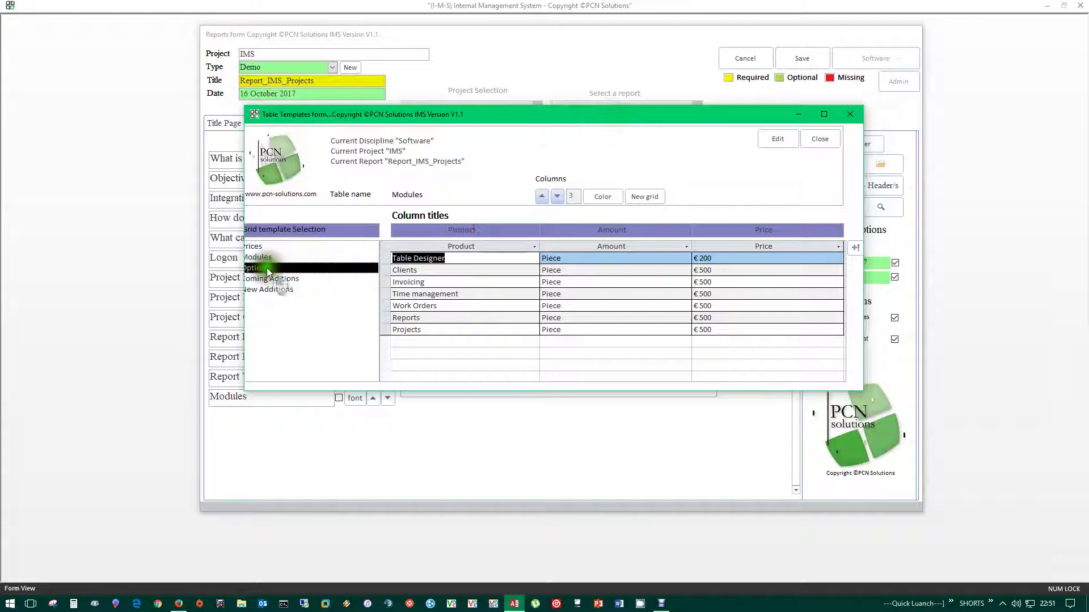
click(820, 139)
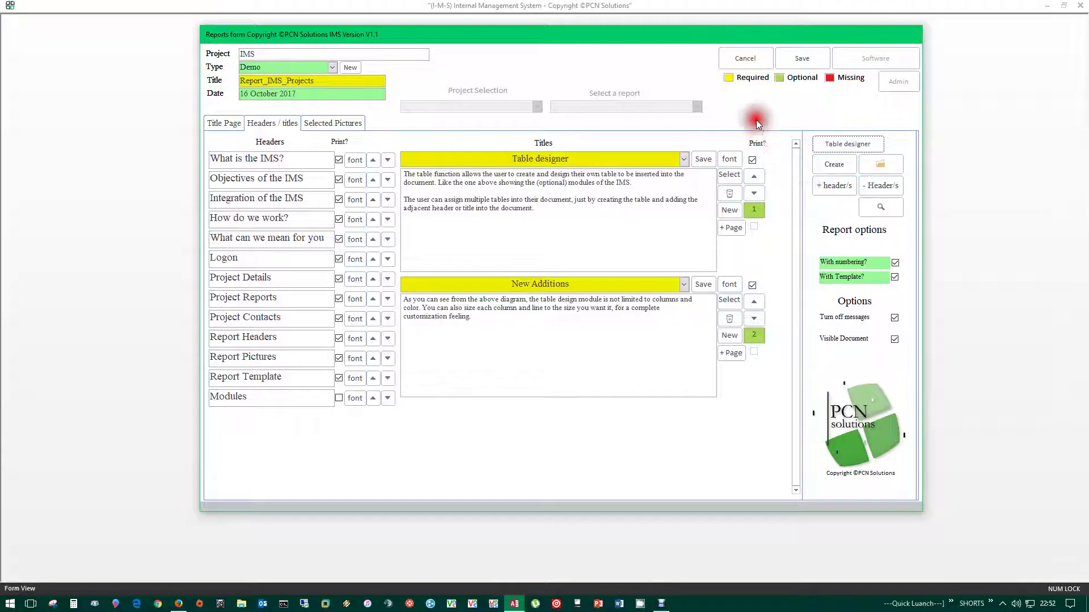
- Reopen the table designer with existing report data and view the Modules and New Additions templates
click(844, 142)
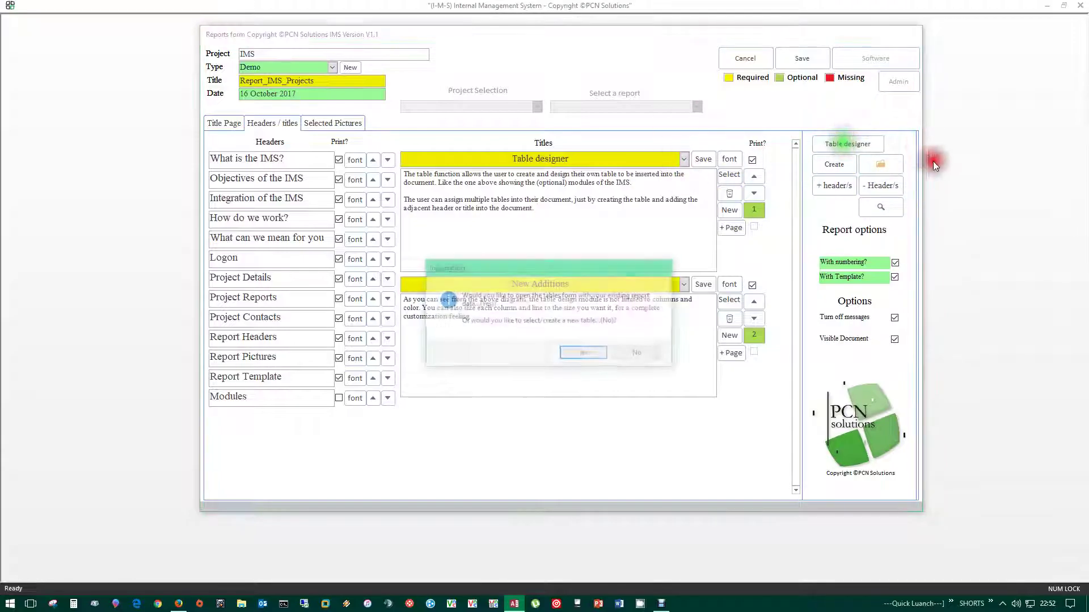
click(581, 351)
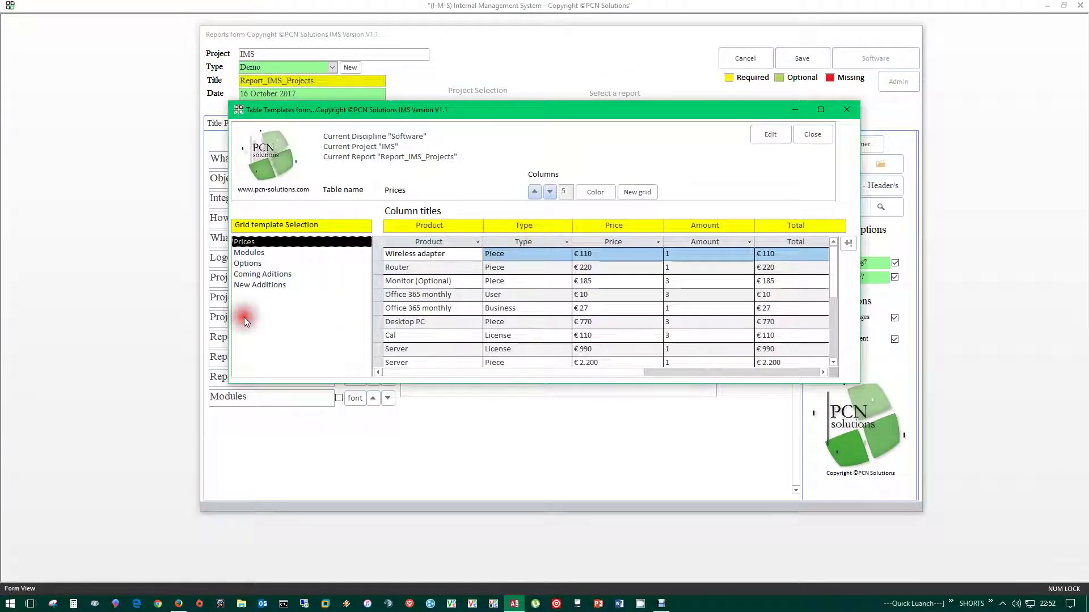
click(248, 255)
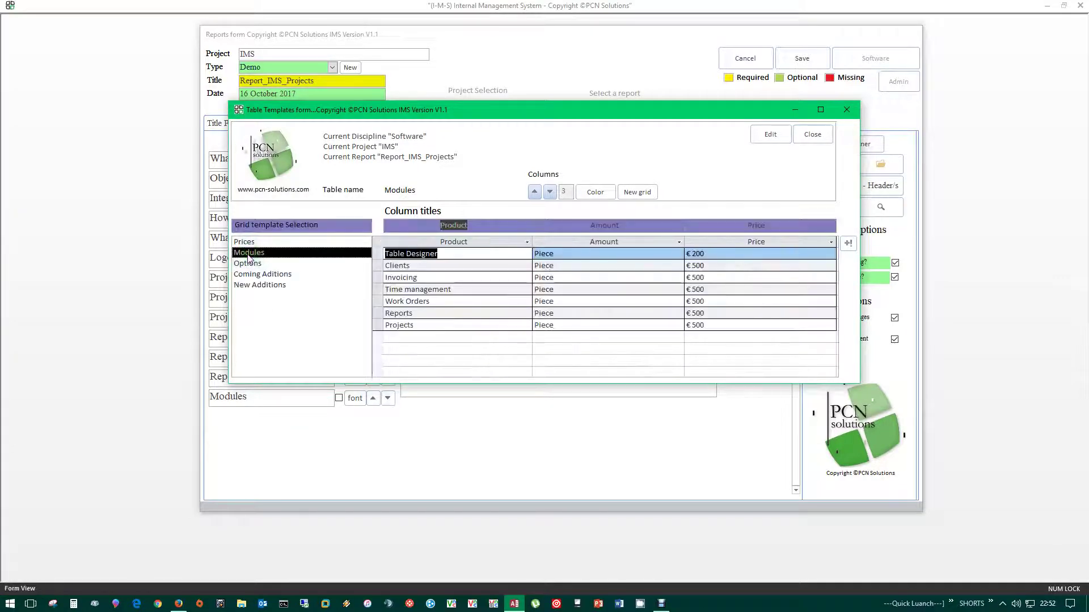
click(235, 400)
click(243, 252)
drag(243, 252, 268, 255)
click(369, 297)
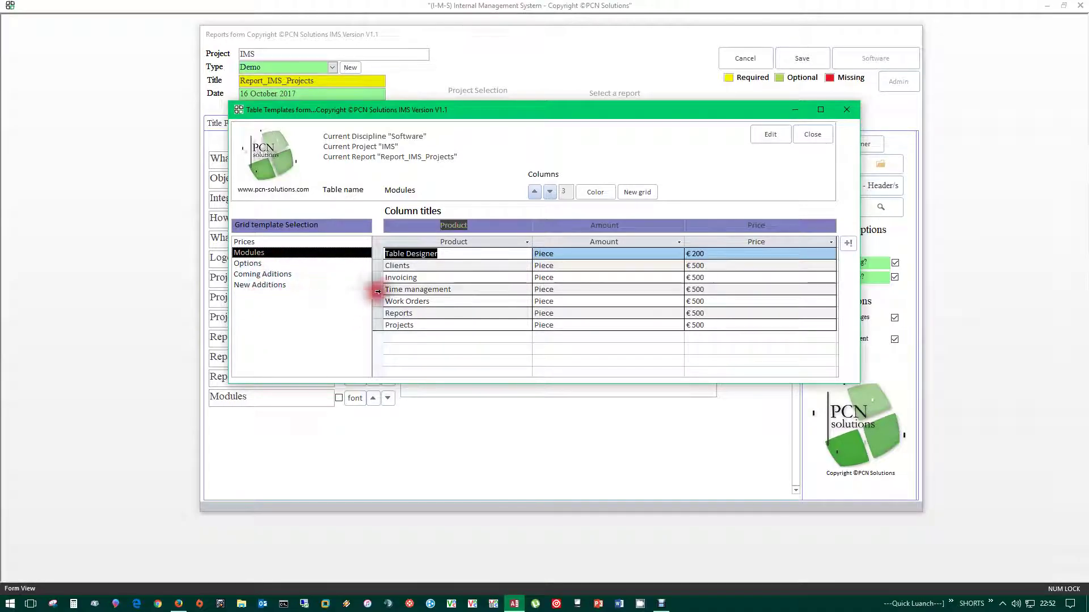
click(258, 286)
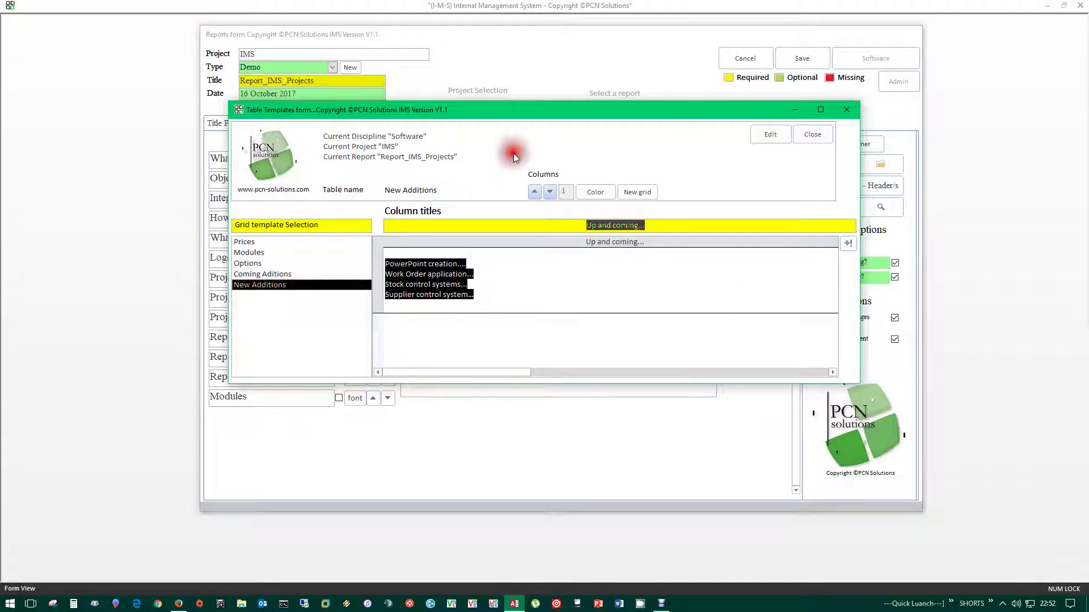
- Compare the New Additions template with the report's New Additions title and four Up and coming lines
drag(518, 111, 482, 319)
click(585, 282)
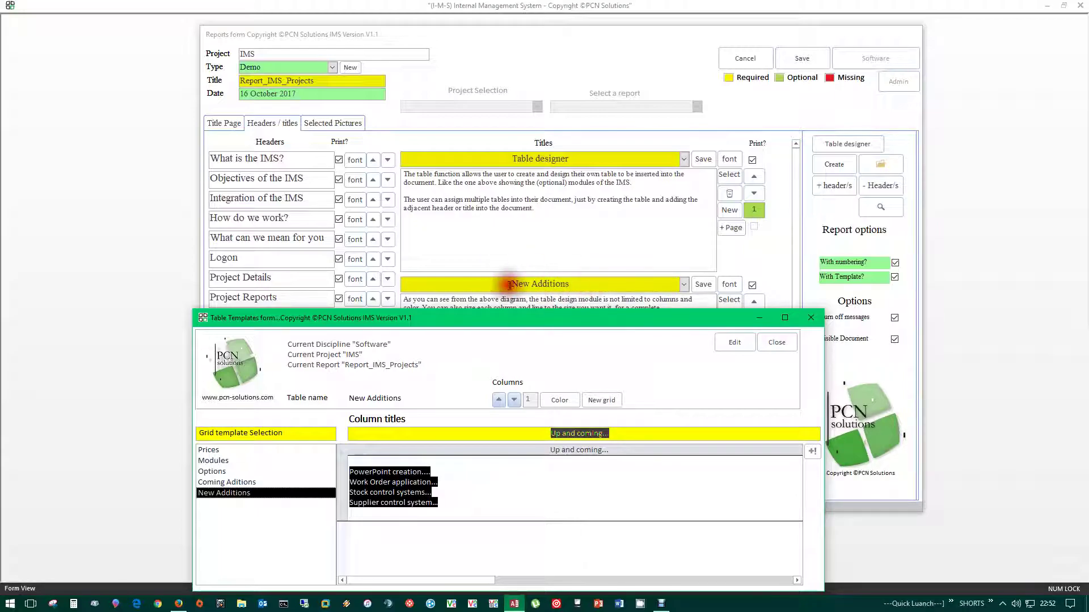
drag(510, 285, 542, 286)
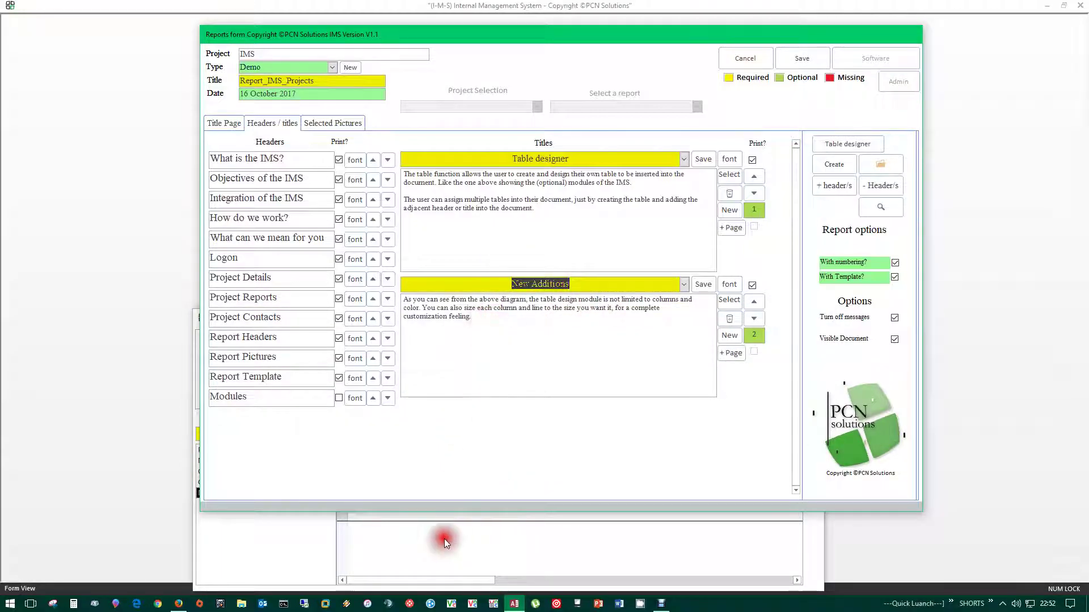
click(445, 539)
drag(536, 319, 564, 131)
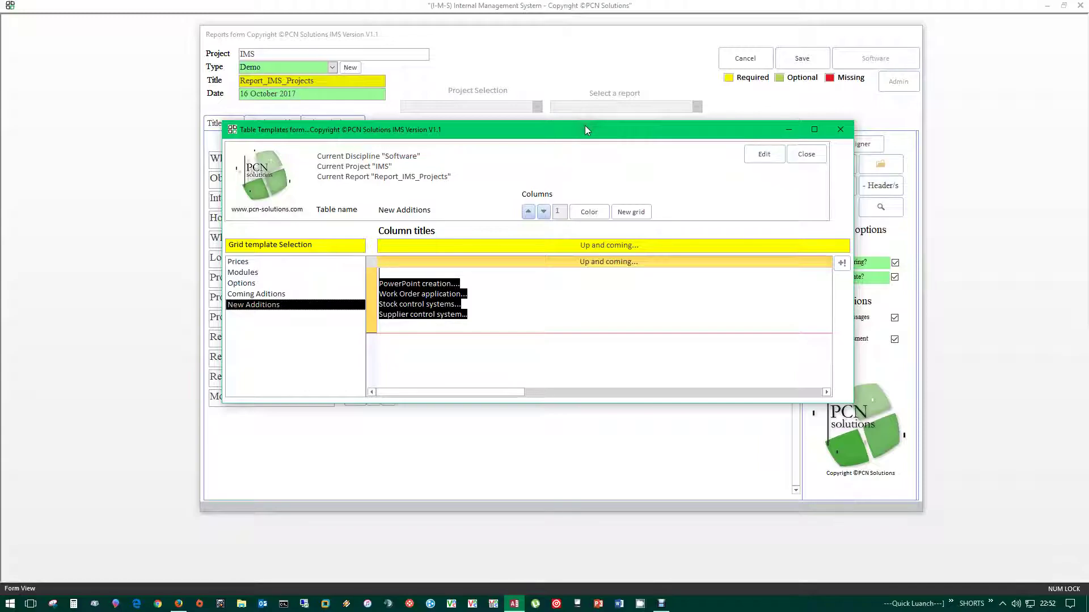
drag(515, 325, 378, 287)
click(593, 311)
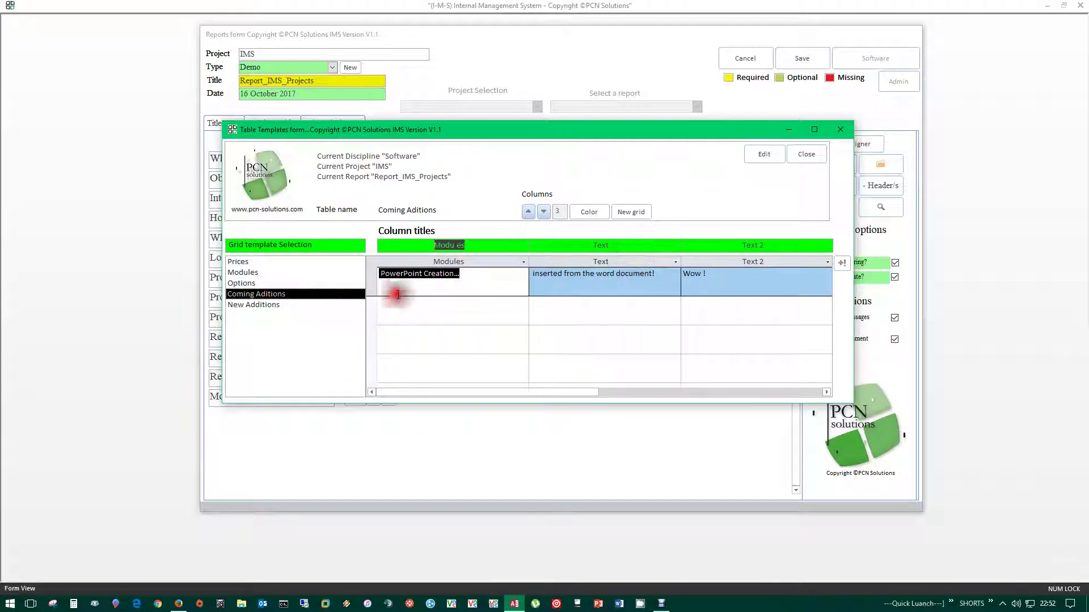
- Review the Prices grid's Type, Price, Amount and Total columns, then start a new grid
click(254, 283)
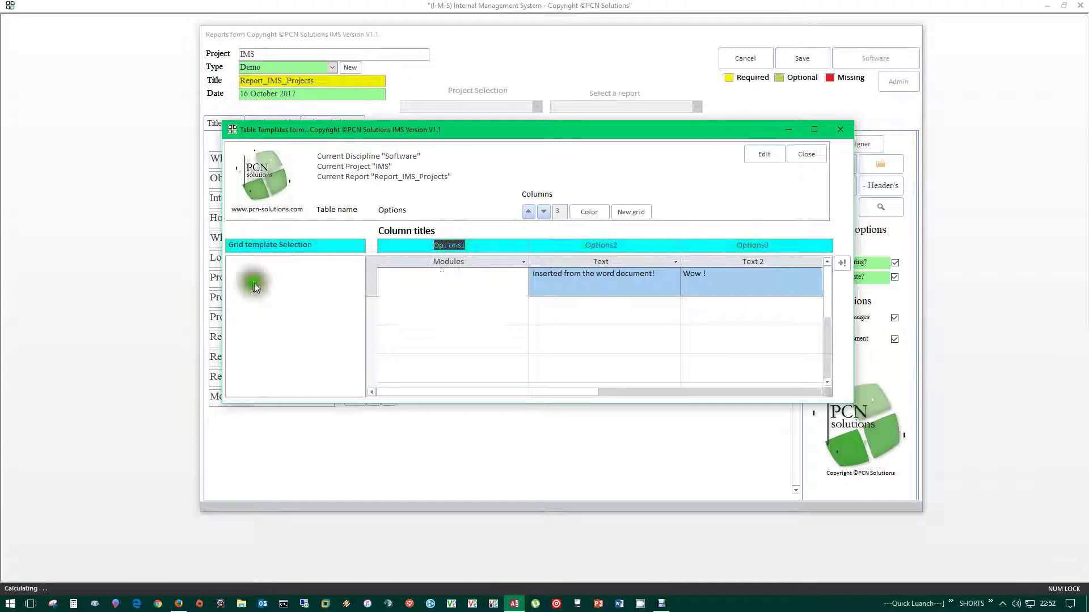
click(355, 272)
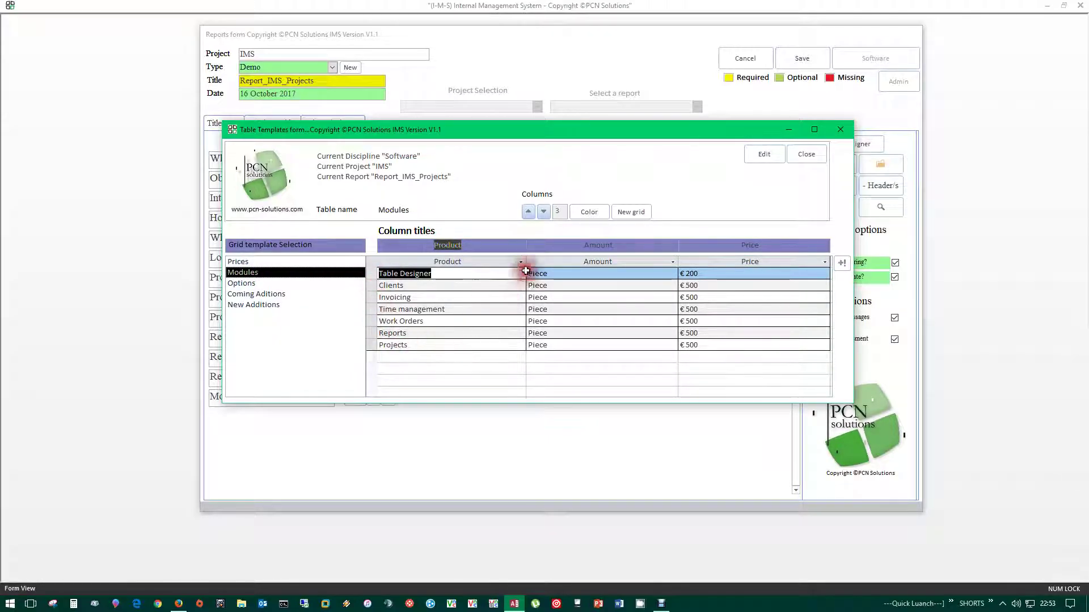
click(237, 261)
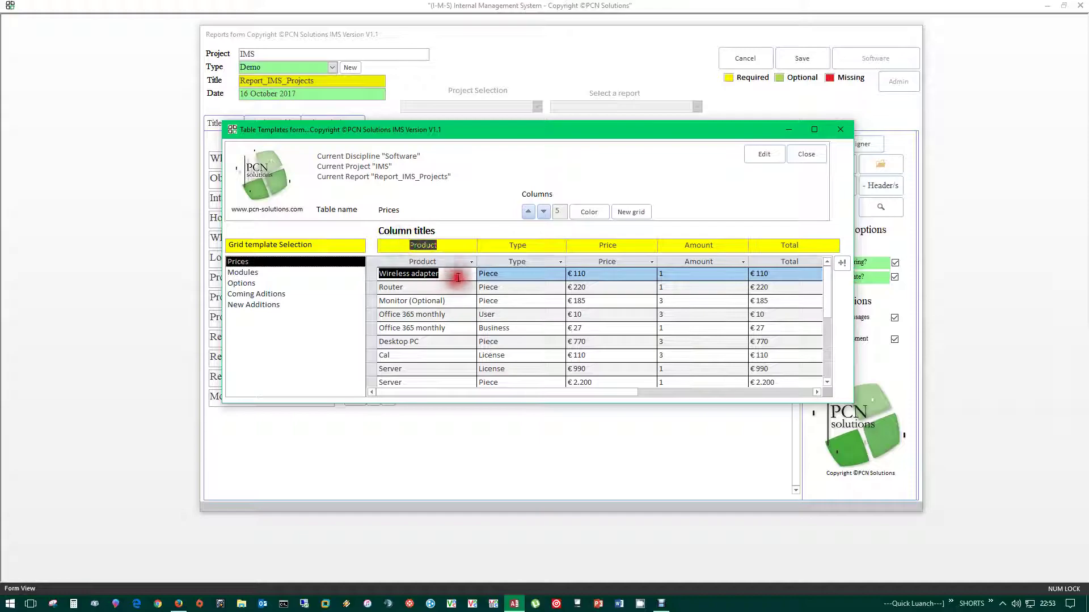
click(511, 245)
click(578, 245)
click(717, 245)
click(794, 247)
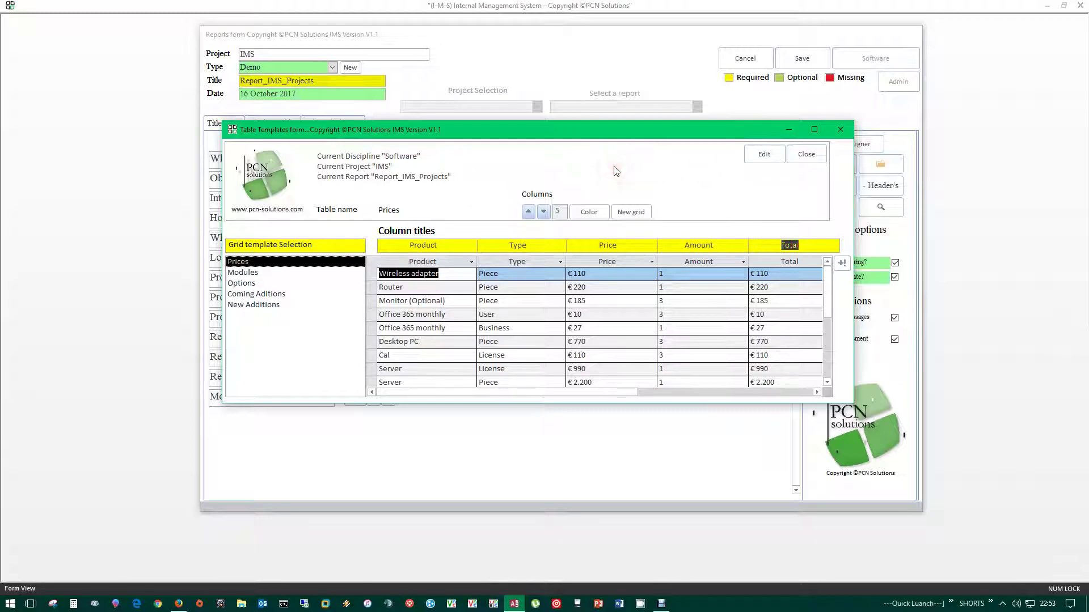
click(634, 212)
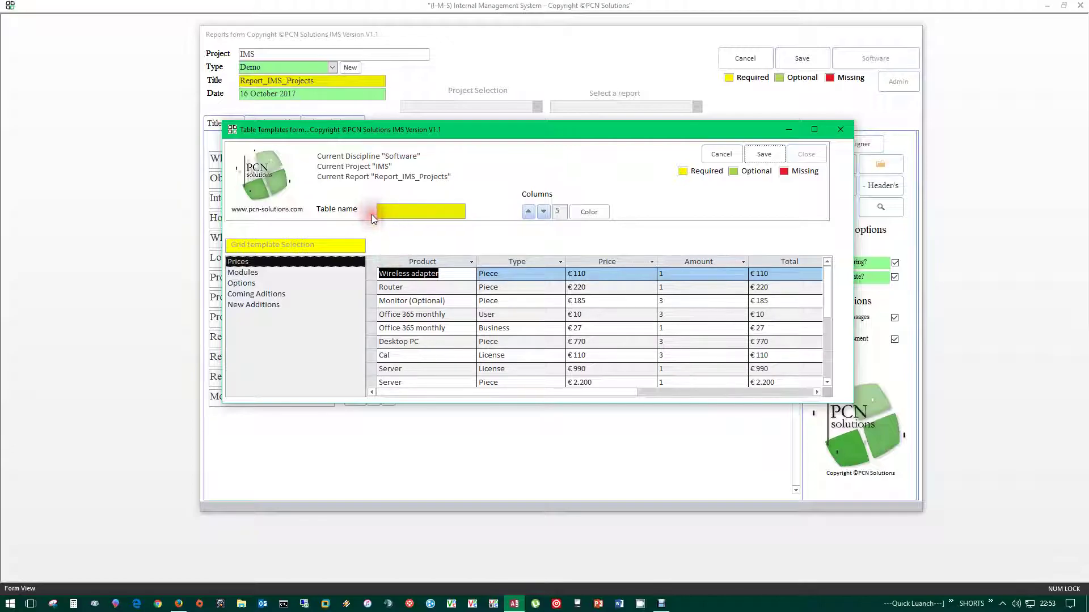
- Abandon the unnamed grid, switch to the New Additions template, and bring up its Color choices
click(764, 154)
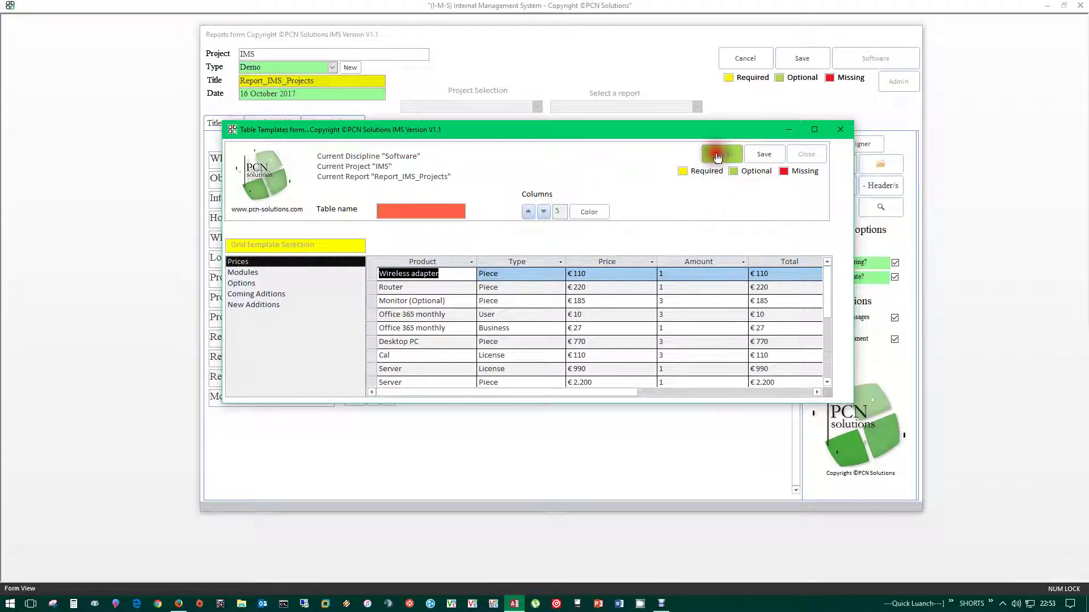
click(763, 155)
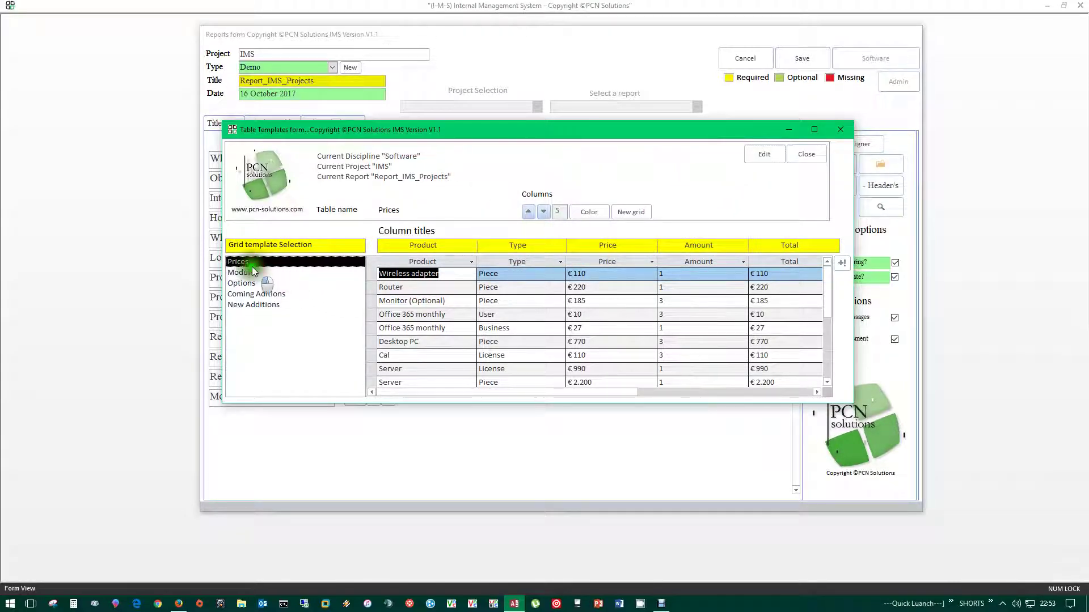
click(253, 294)
click(252, 305)
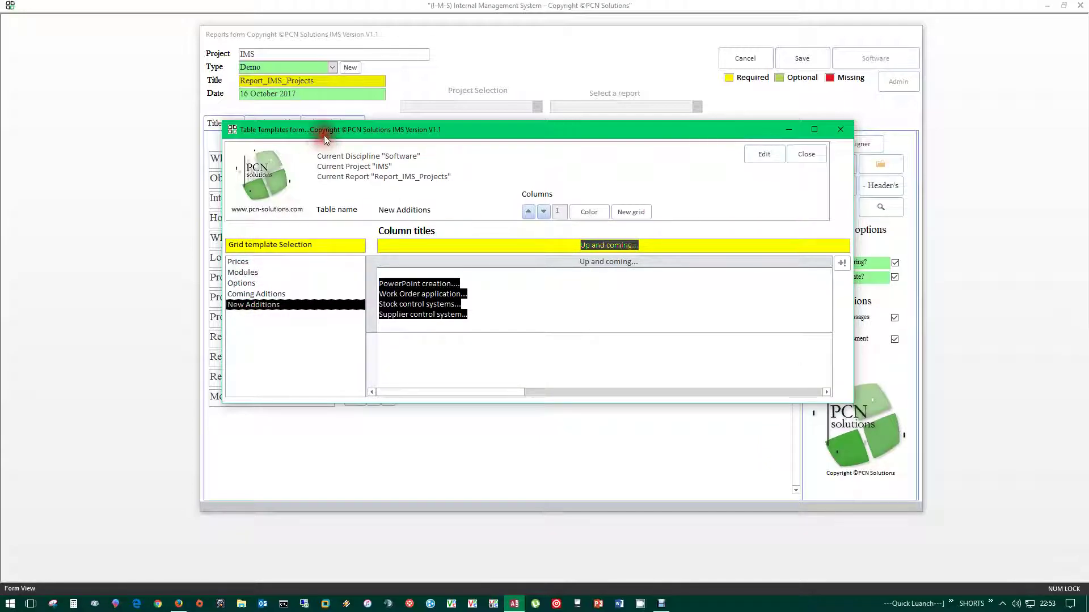
drag(317, 175, 372, 165)
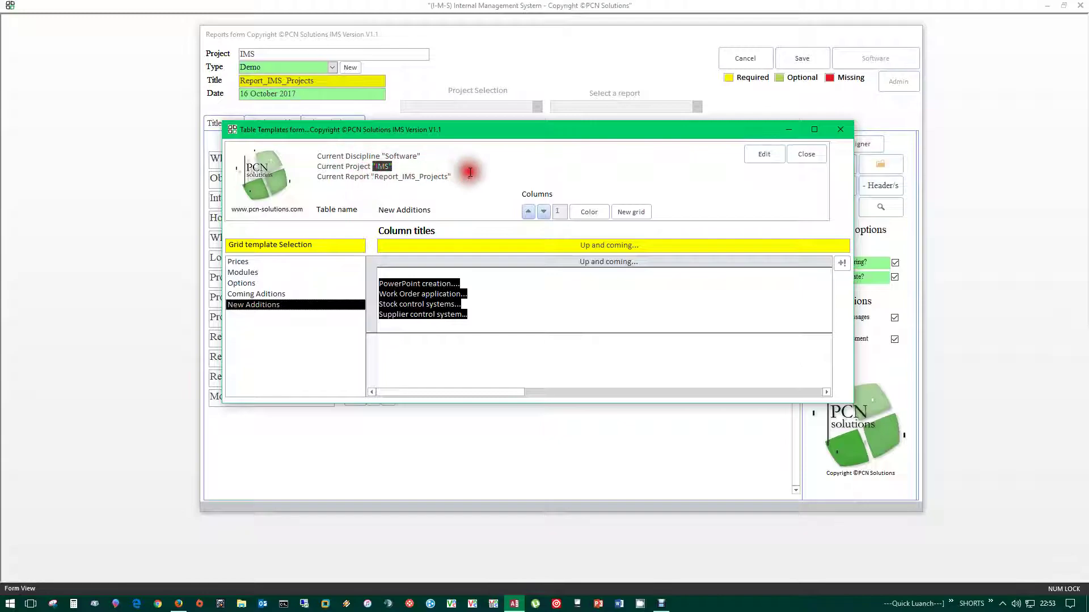
drag(462, 176, 371, 177)
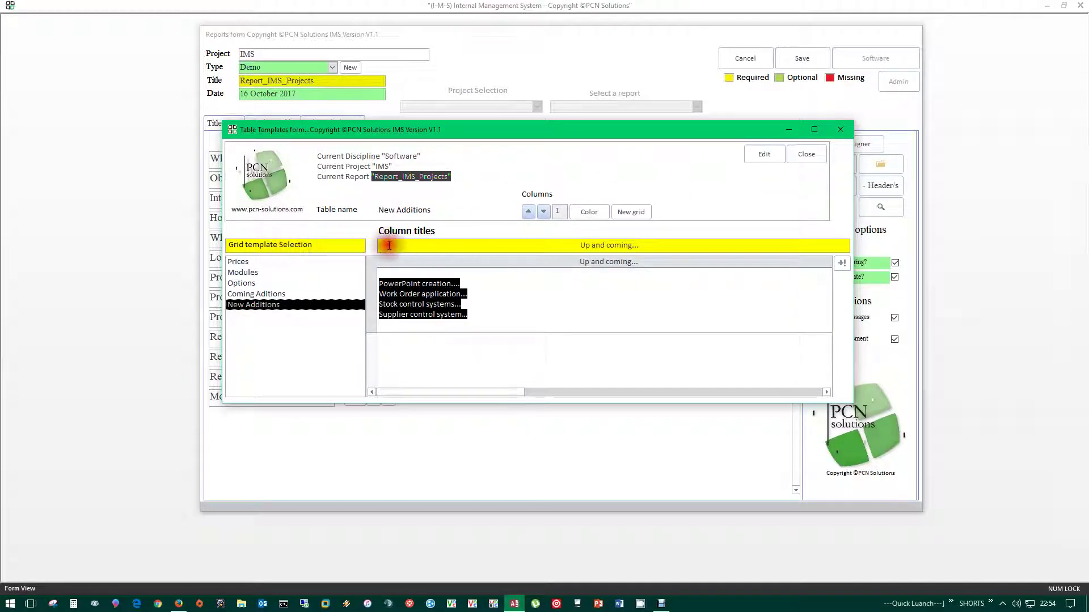
click(590, 211)
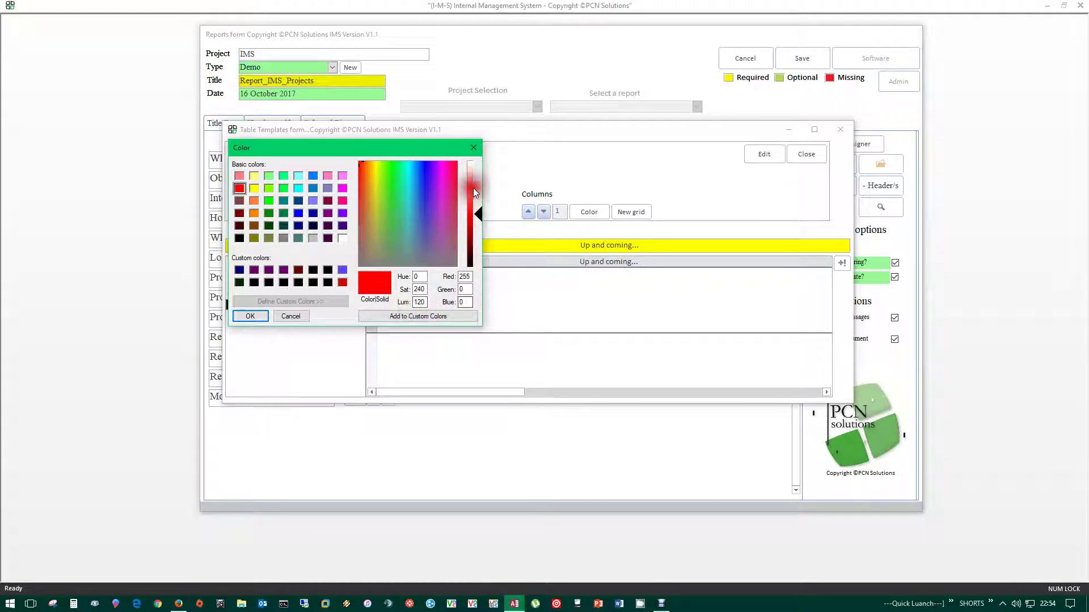
- Dismiss the Color dialog unchanged and select the New Additions grid's column count value
click(474, 148)
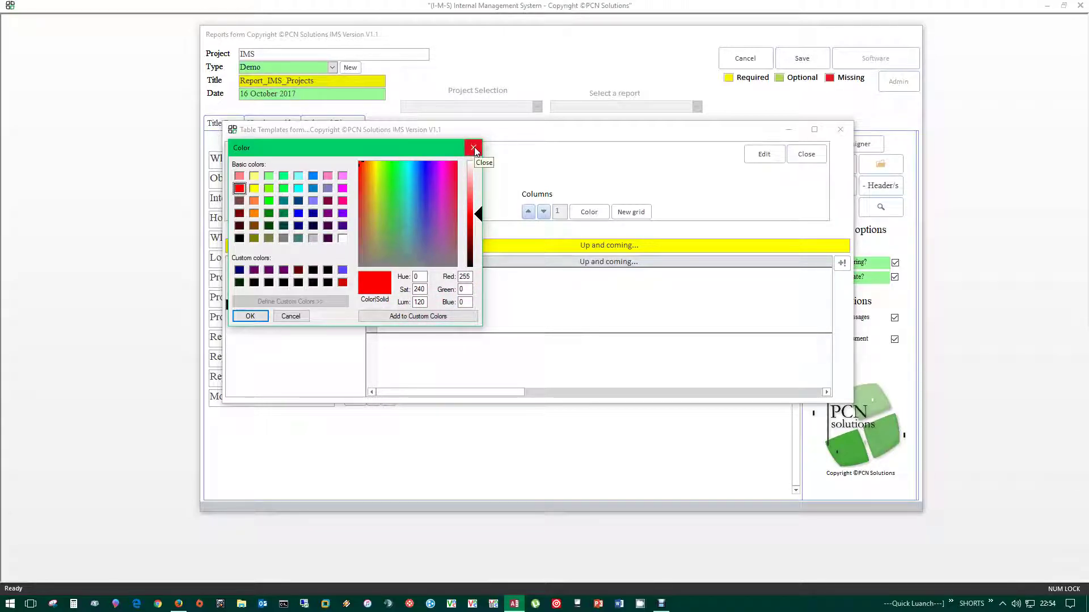
click(549, 212)
click(529, 212)
click(555, 214)
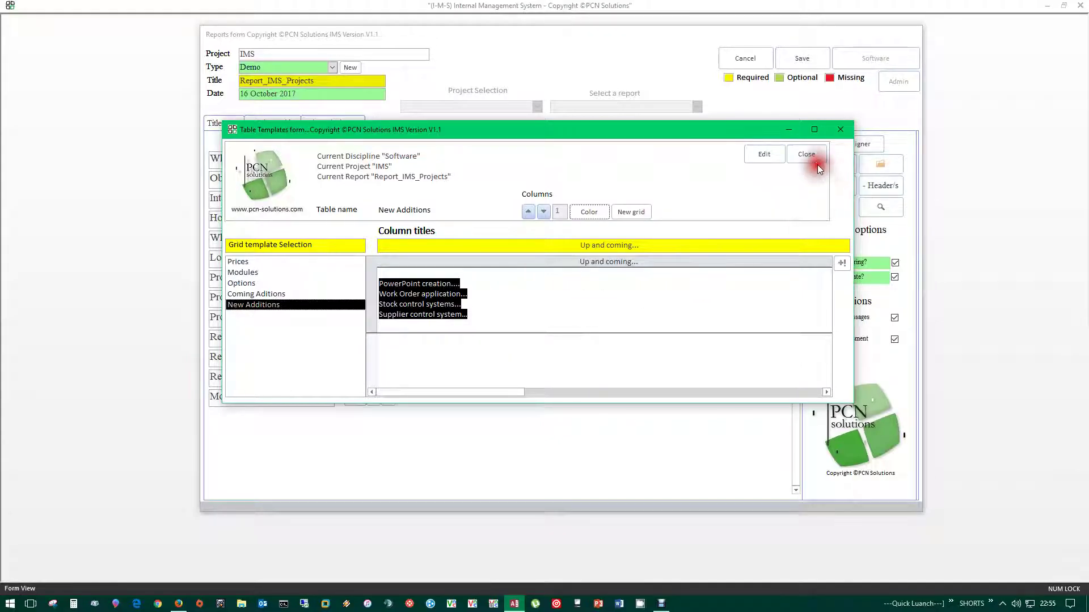
- Close Table Templates and untick Print? for the Modules header to exclude it from printing
click(806, 153)
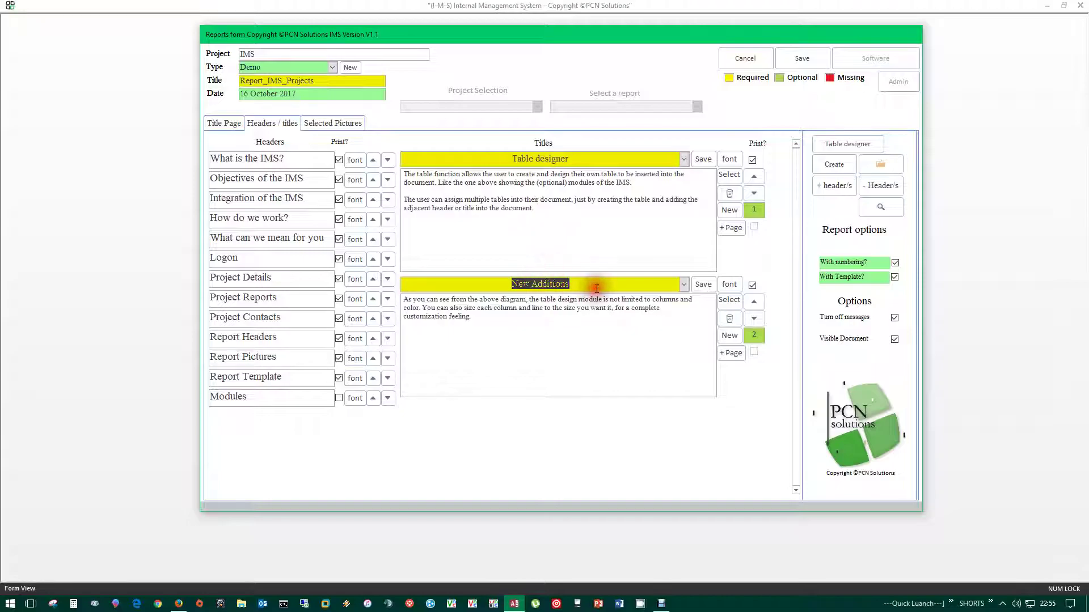
drag(275, 395, 198, 396)
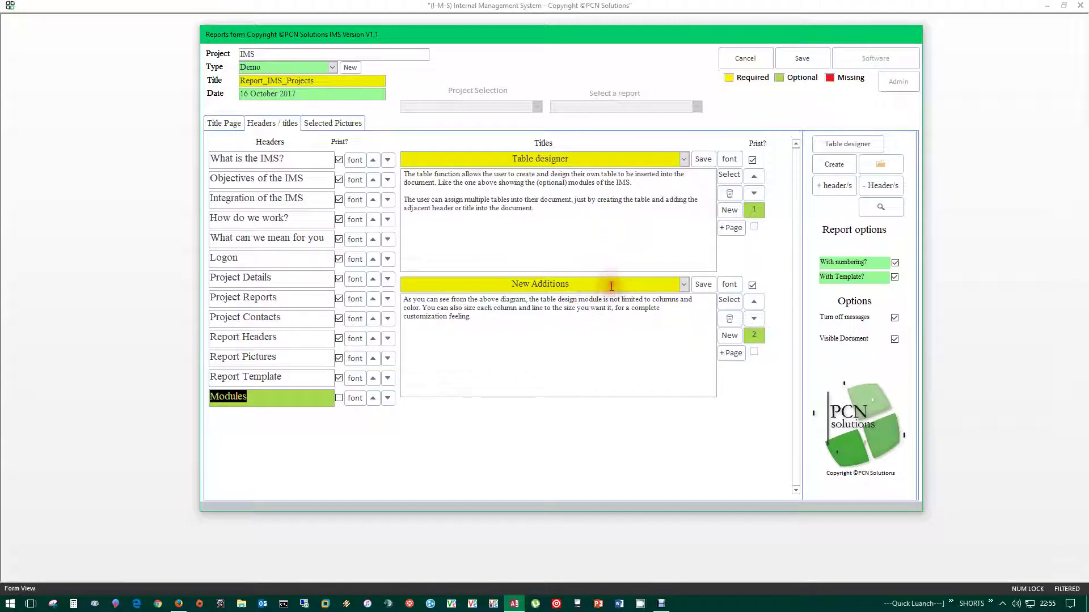
click(506, 287)
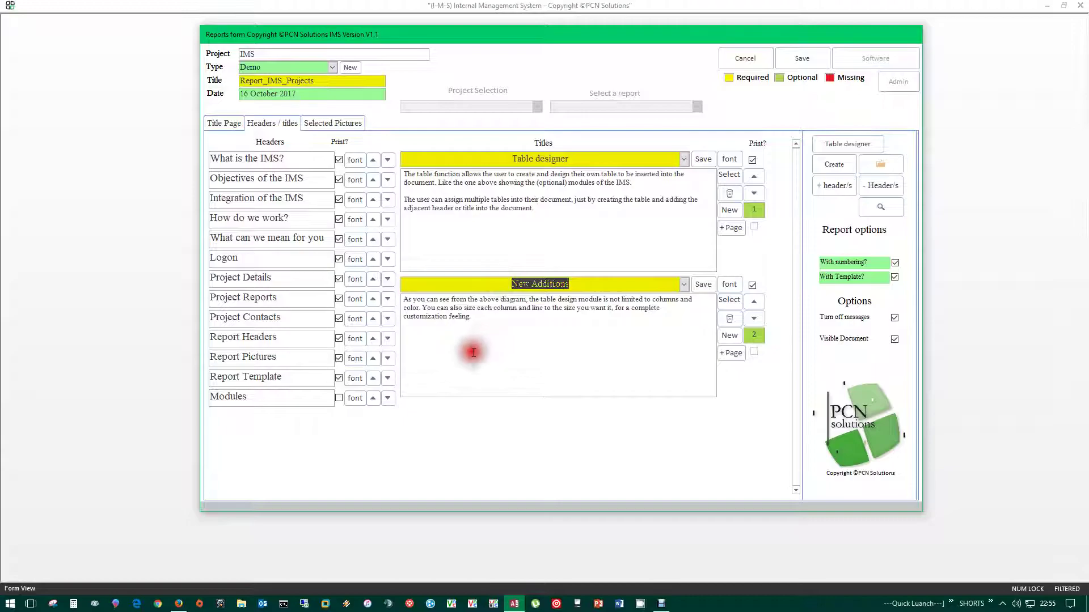
click(263, 399)
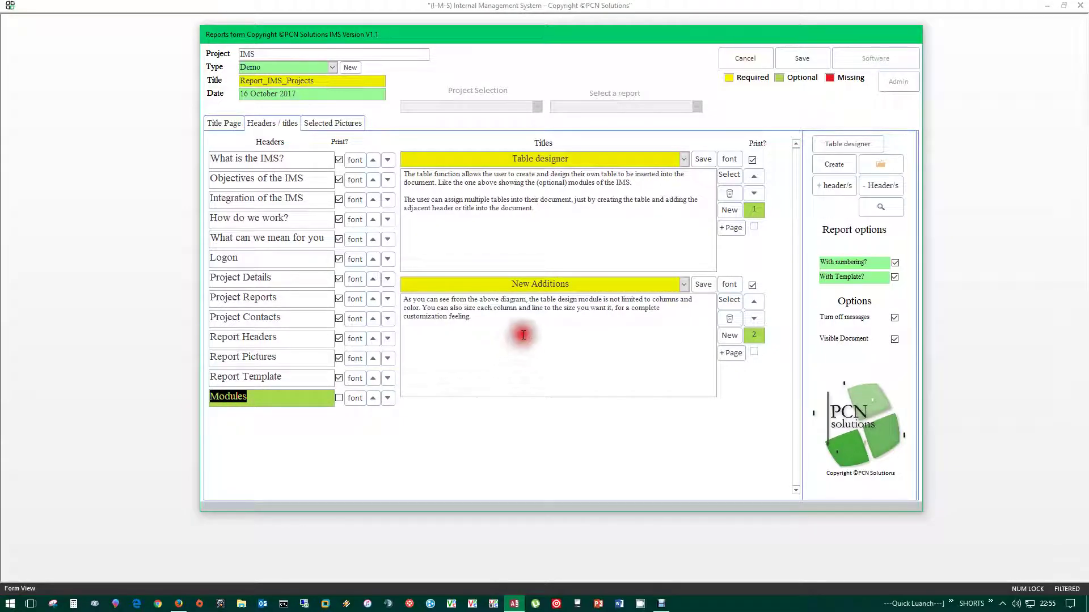
click(338, 398)
click(338, 399)
click(338, 398)
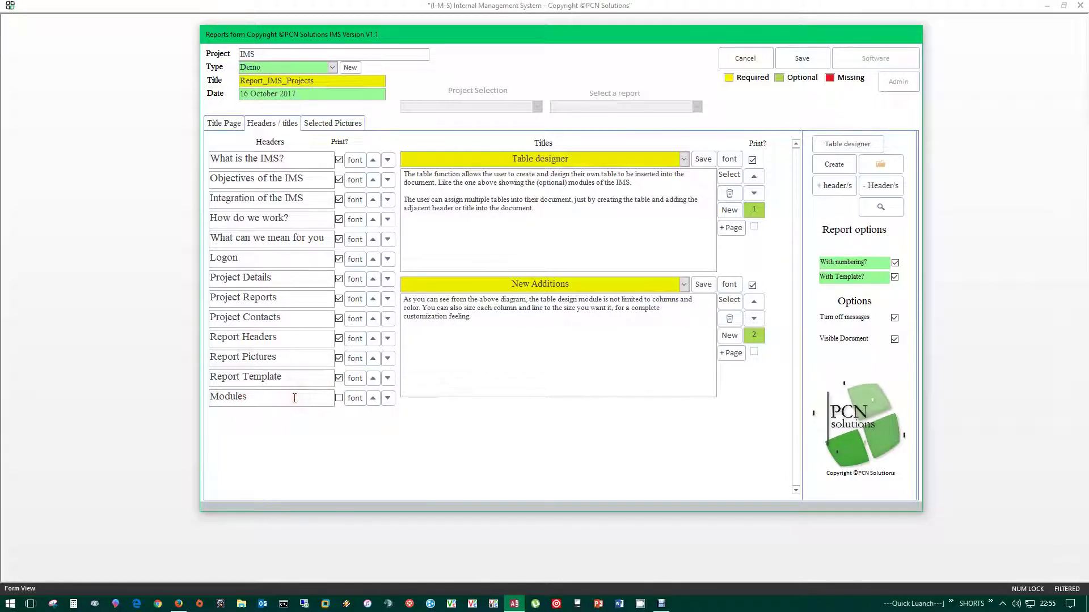
- Save the Report_IMS_Projects headers and titles, then generate the report as a Word document
double_click(250, 398)
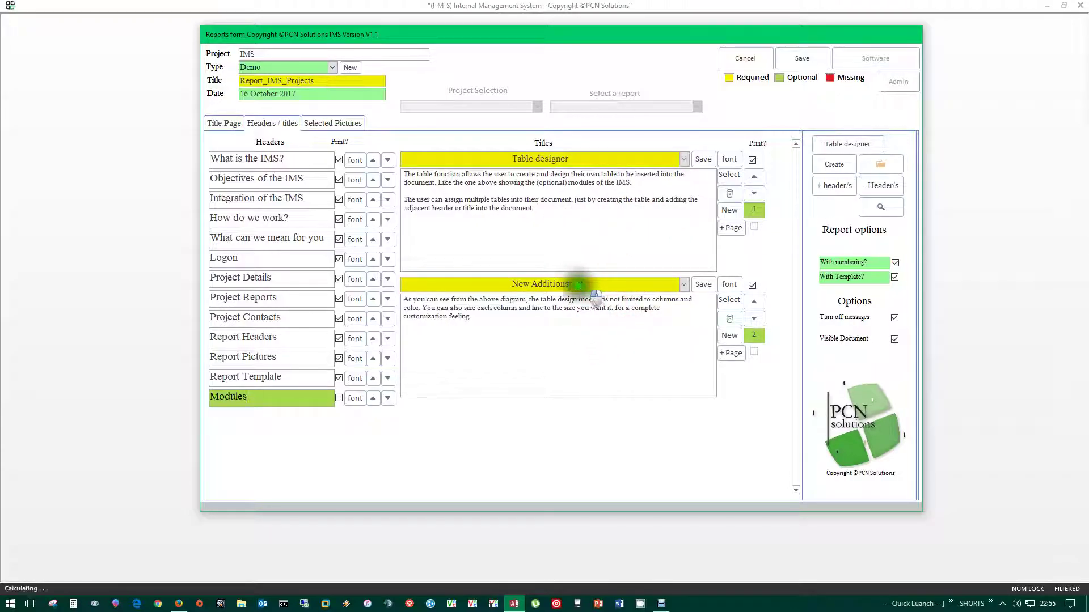
click(517, 284)
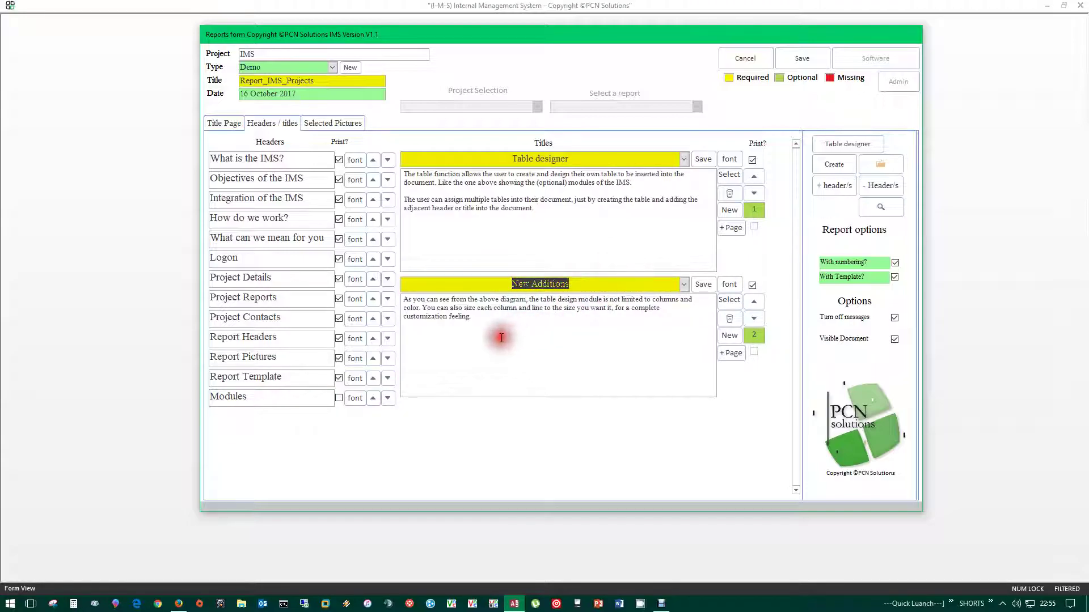
click(557, 327)
click(550, 335)
click(789, 100)
click(802, 58)
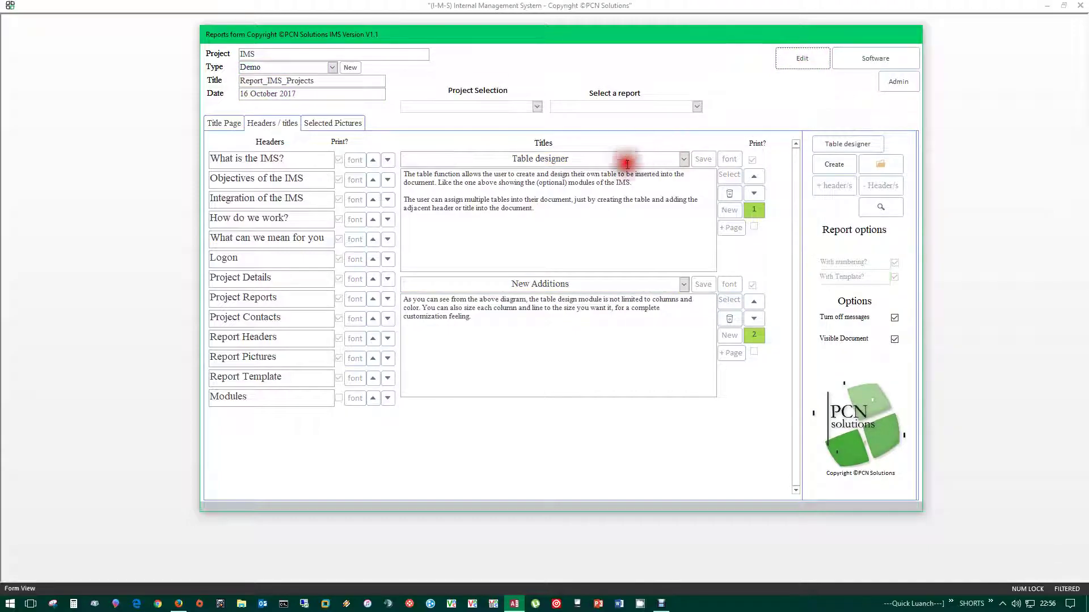
click(521, 283)
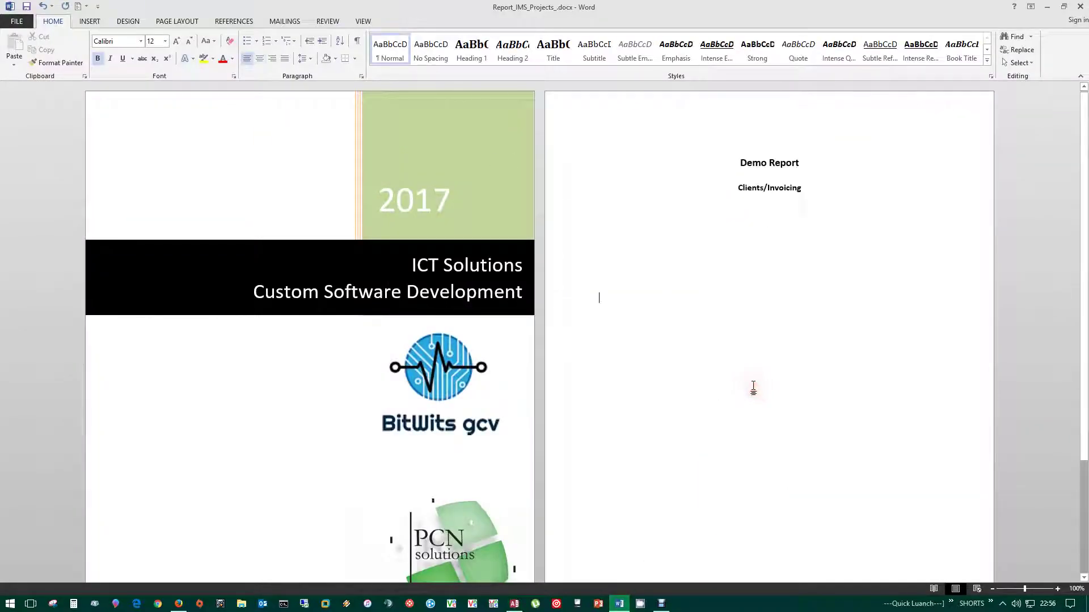
scroll(765, 358, down, 20)
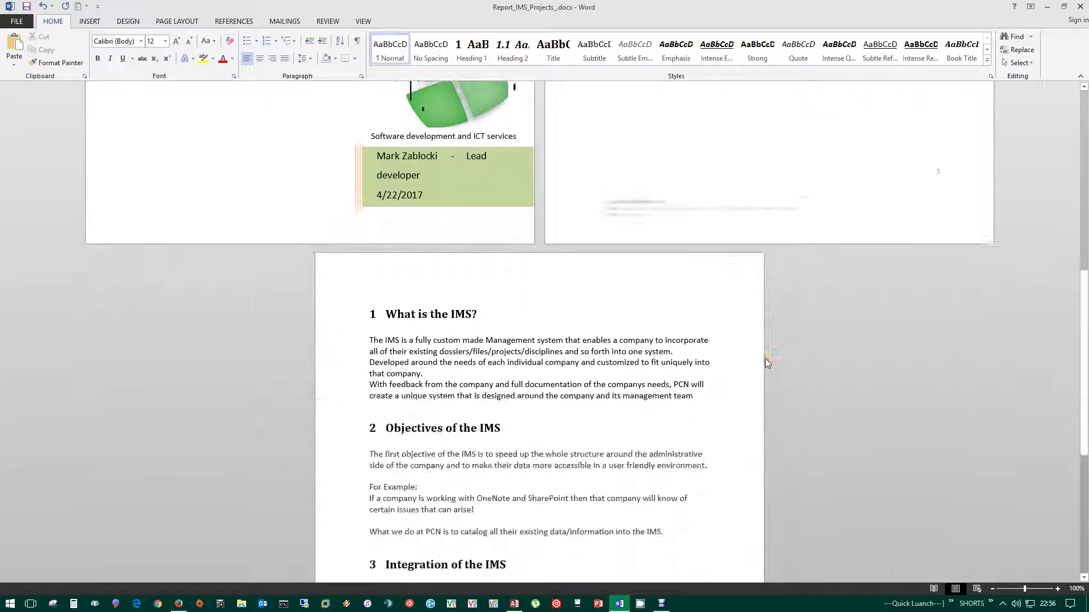
scroll(768, 362, down, 20)
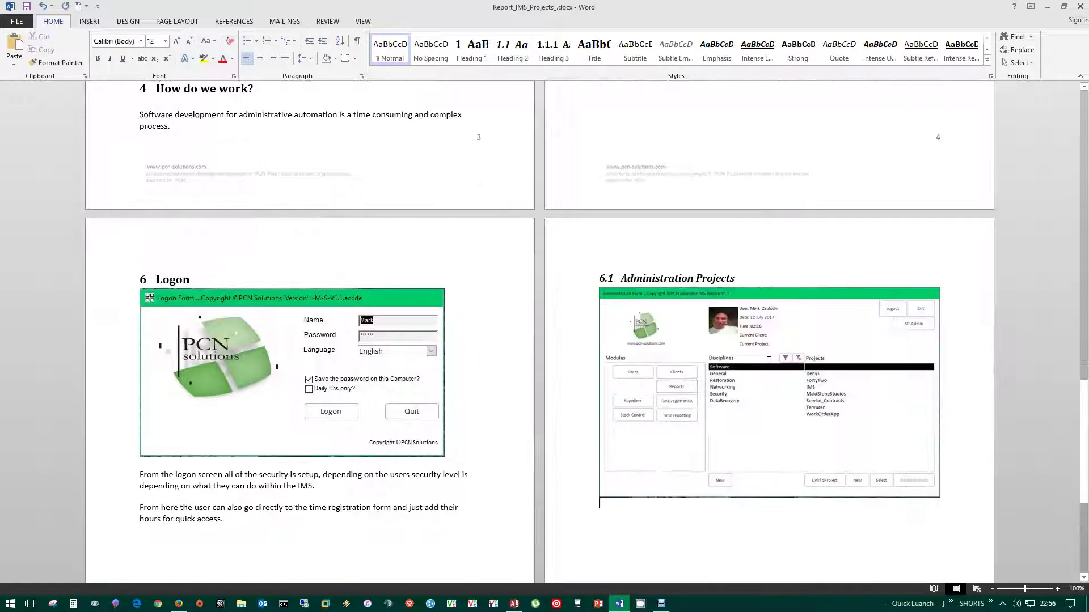
scroll(768, 361, down, 20)
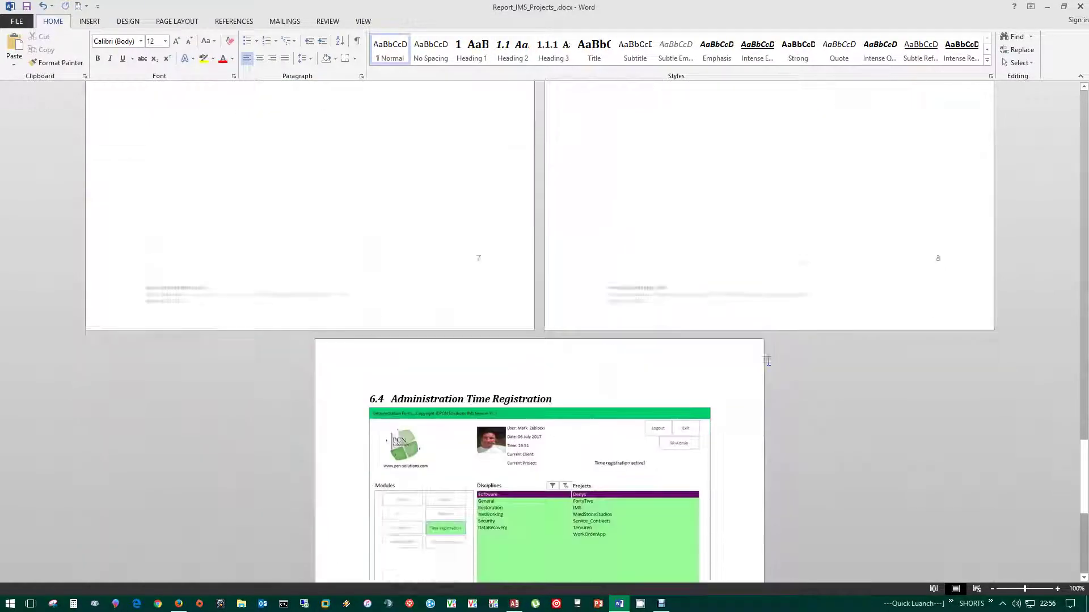
scroll(768, 362, down, 20)
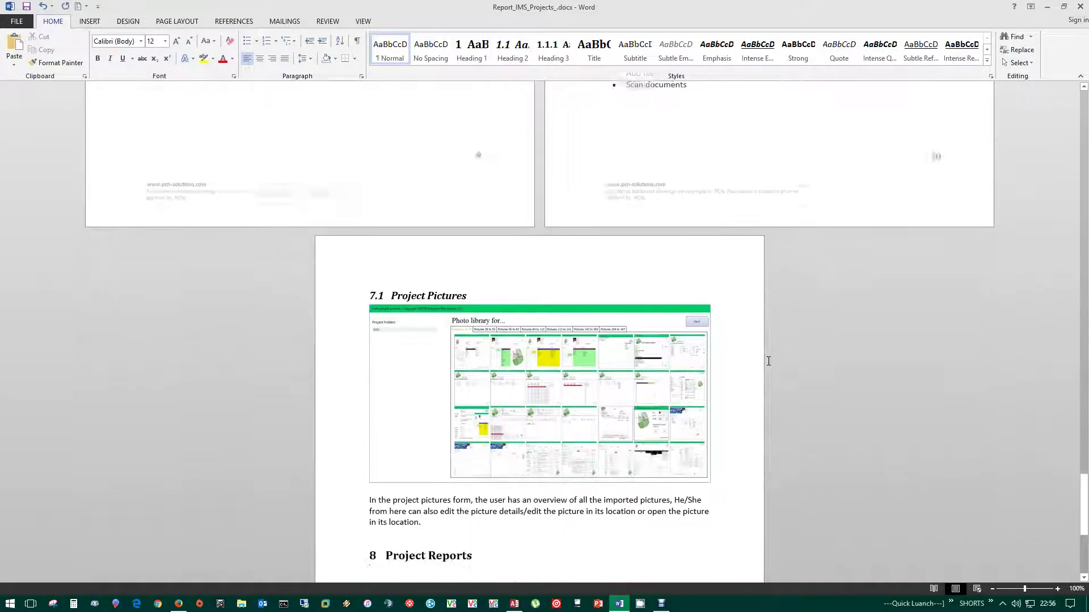
scroll(769, 361, down, 20)
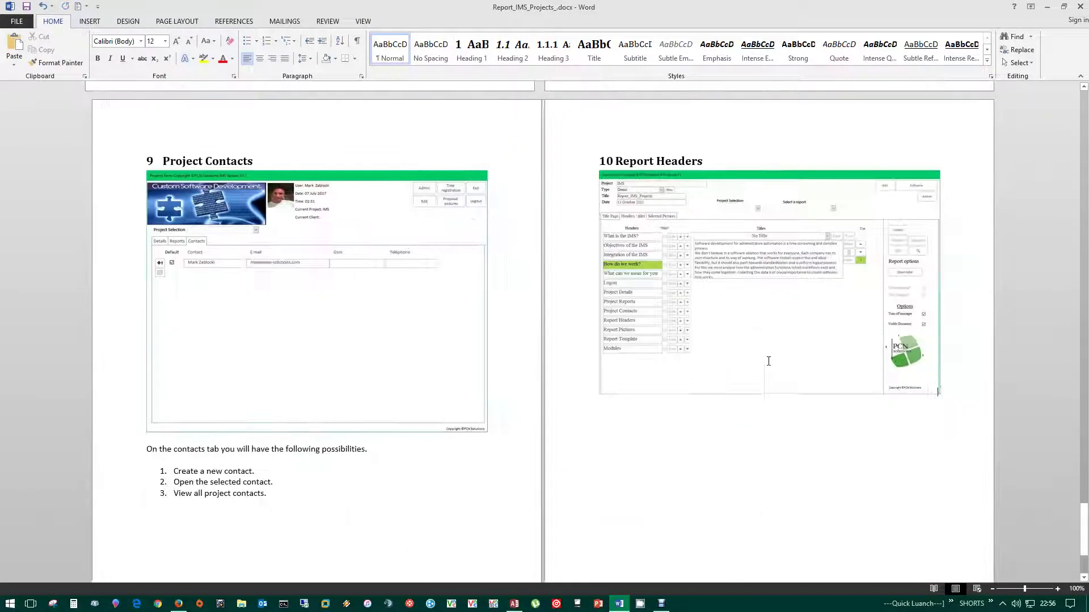
scroll(768, 362, down, 20)
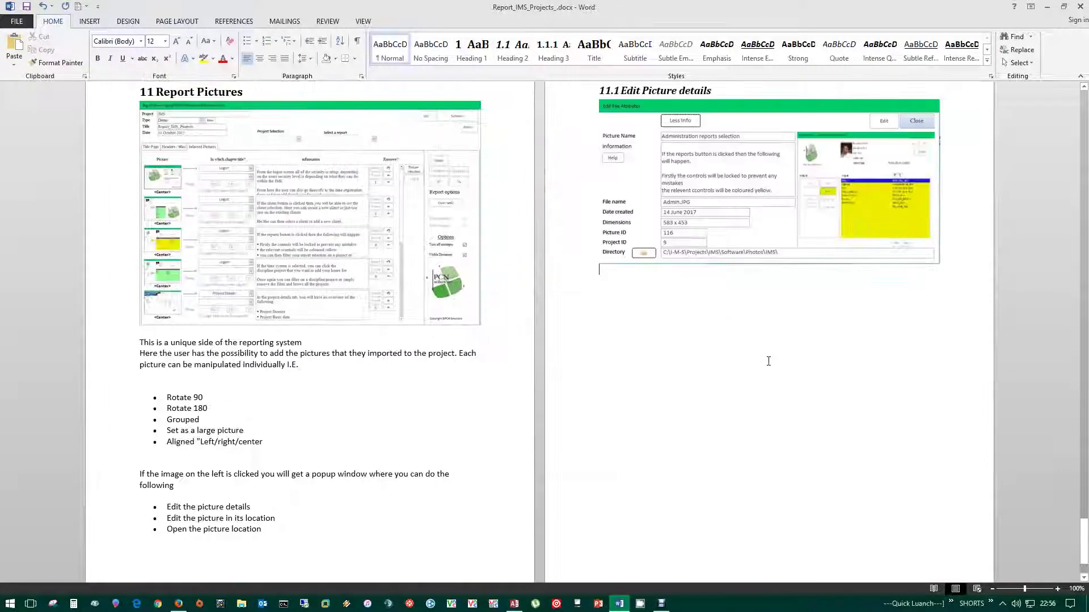
scroll(768, 361, down, 20)
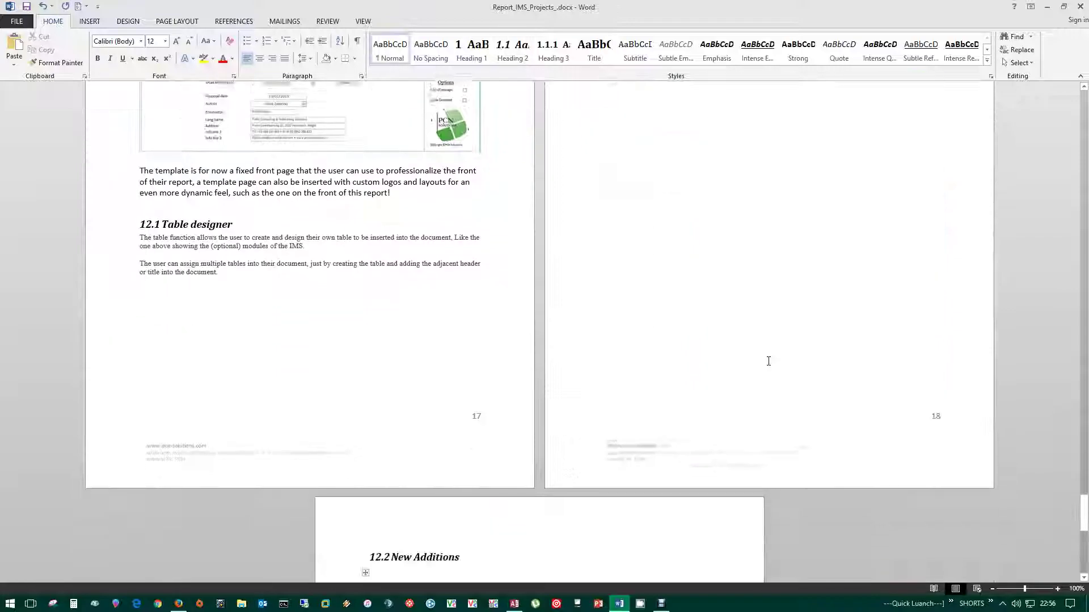
drag(1084, 519, 1079, 156)
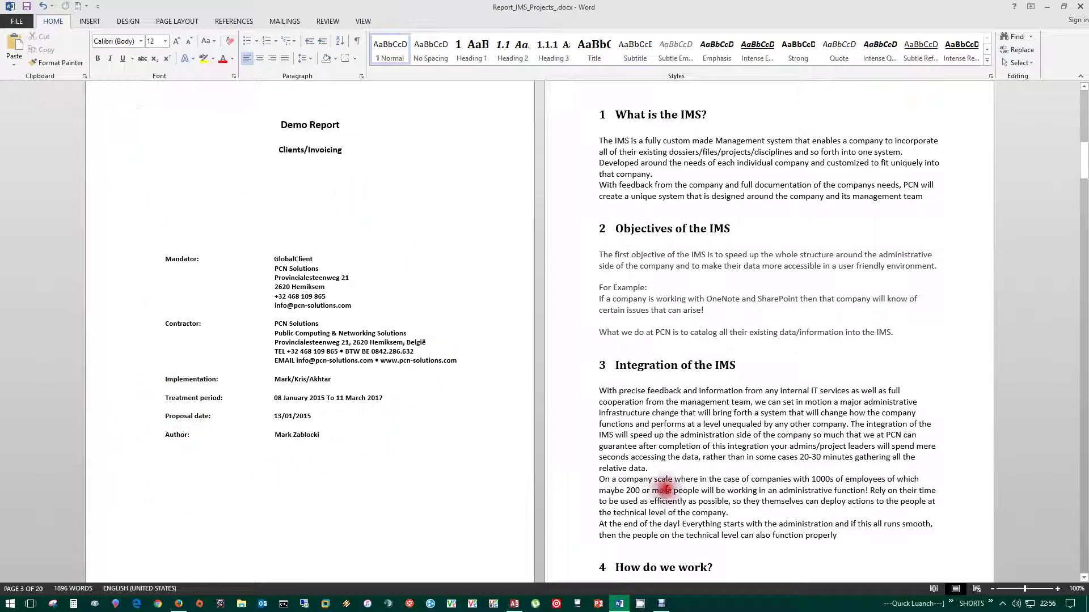
drag(1081, 180, 1076, 116)
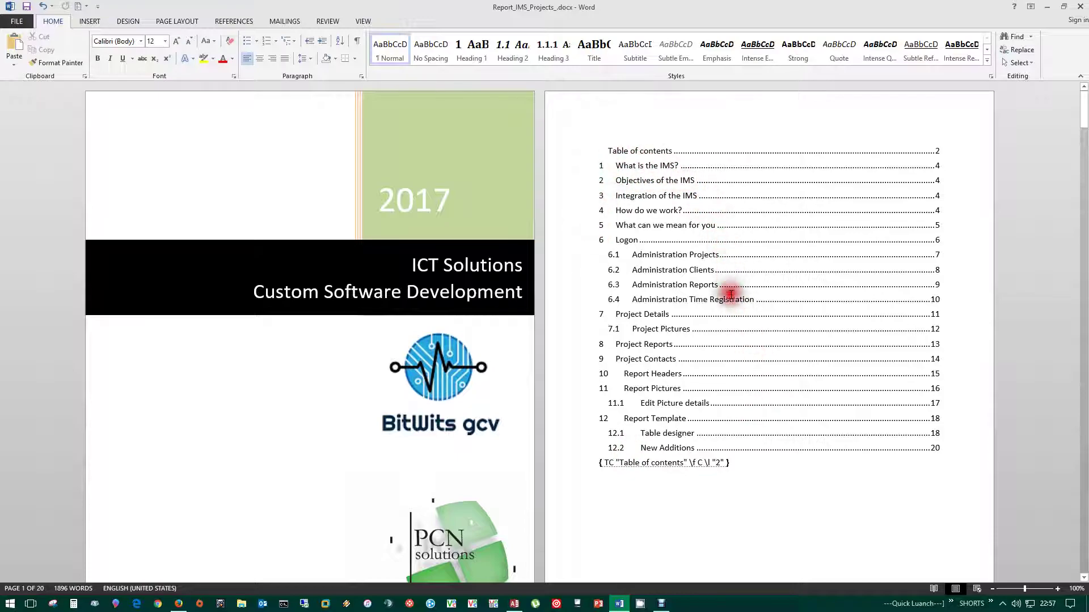
- Select the 'What is the IMS?' and 'Objectives of the IMS' headings, then scroll down the report
drag(1083, 110, 1069, 165)
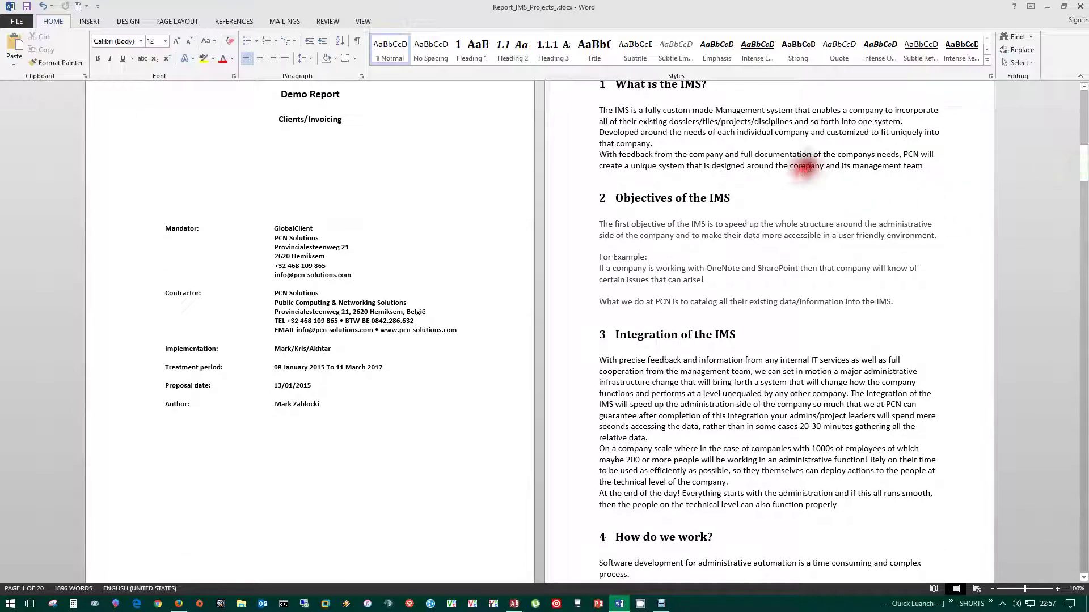
drag(737, 225, 590, 225)
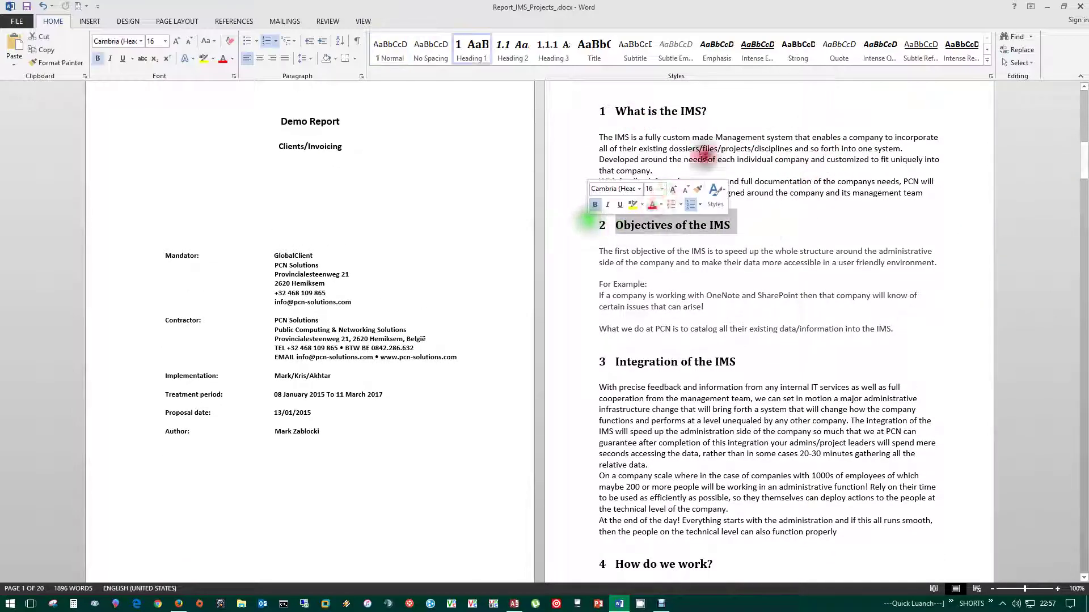
drag(702, 117, 613, 112)
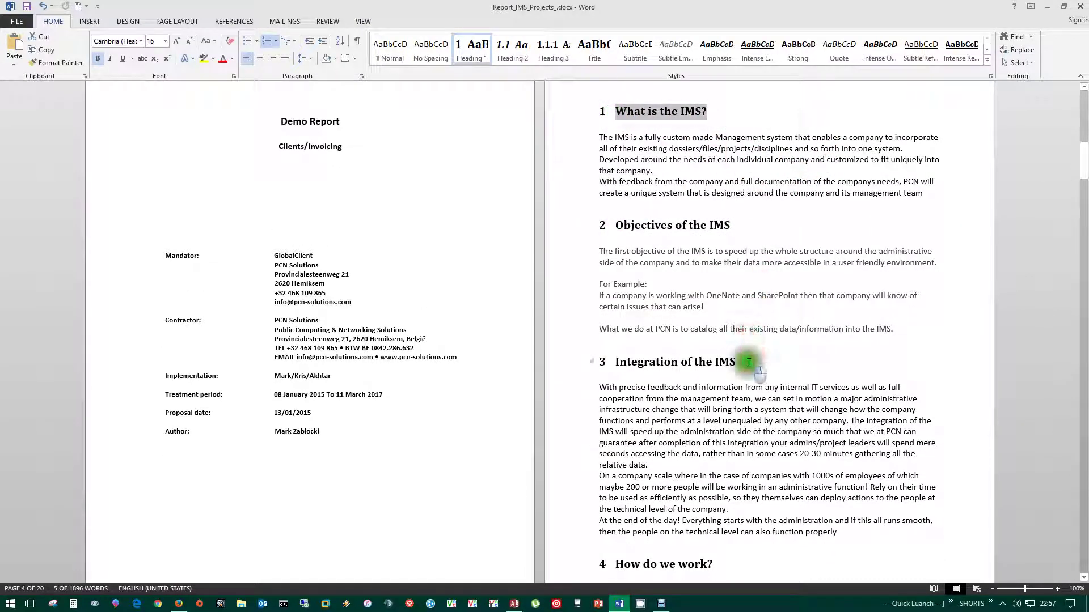
drag(750, 362, 603, 363)
scroll(781, 389, down, 2)
scroll(781, 390, down, 9)
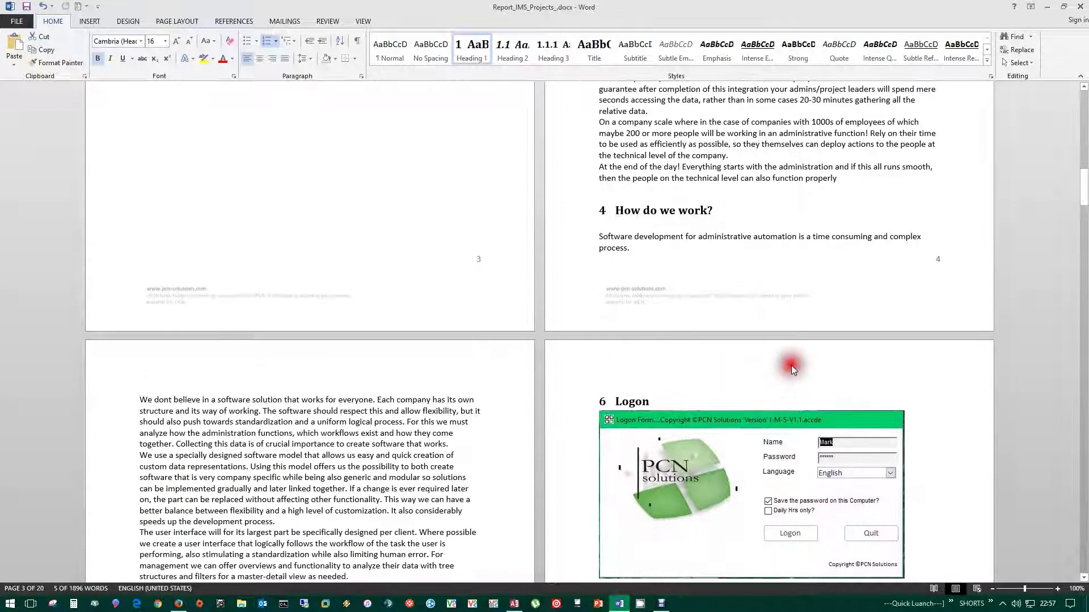
scroll(792, 368, down, 3)
scroll(553, 348, down, 6)
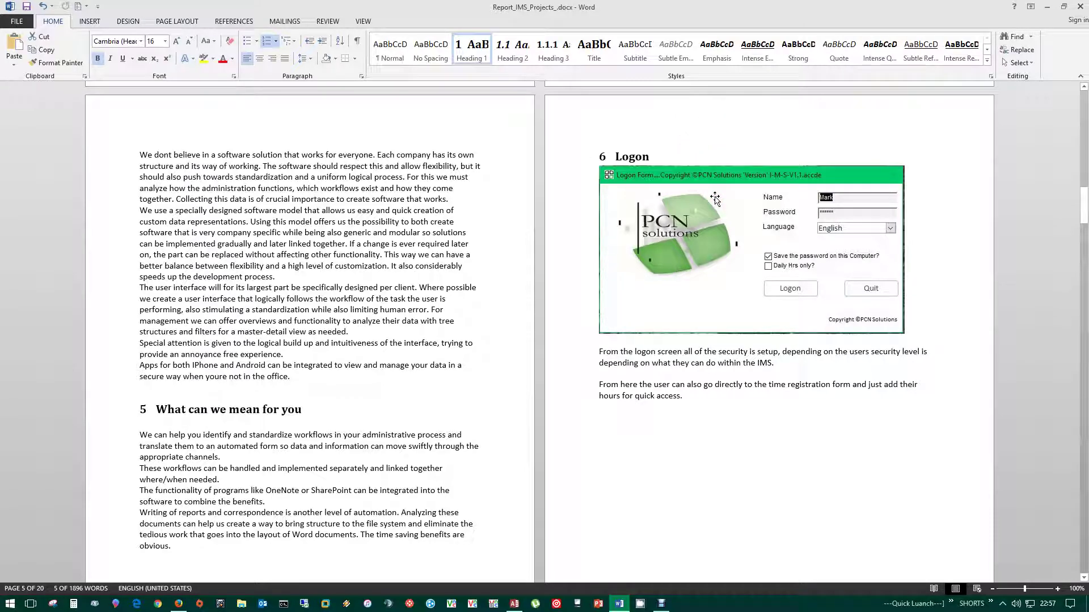
scroll(632, 396, down, 3)
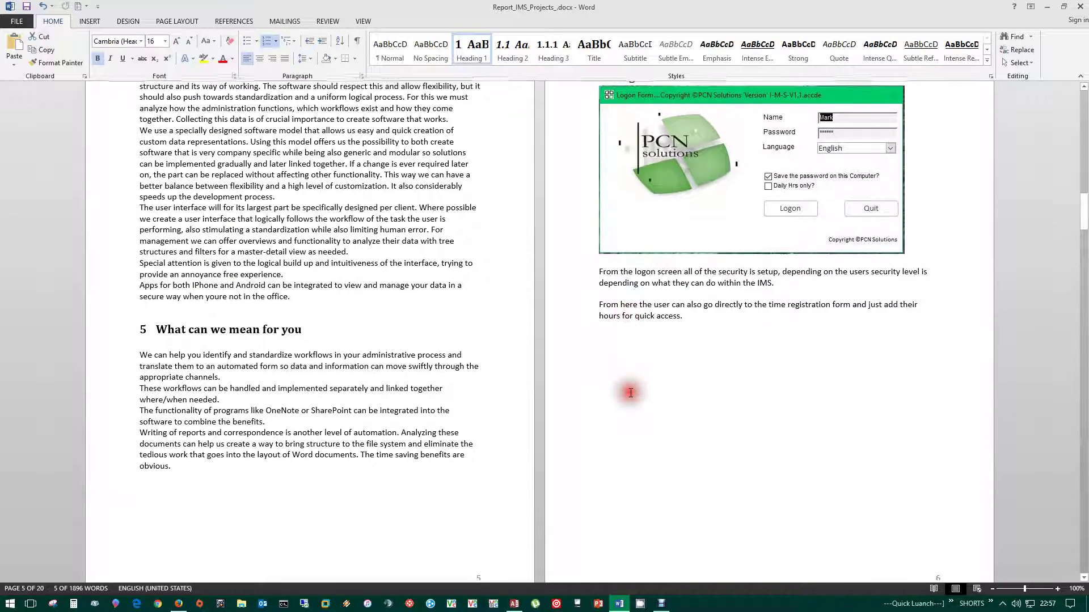
scroll(631, 392, down, 12)
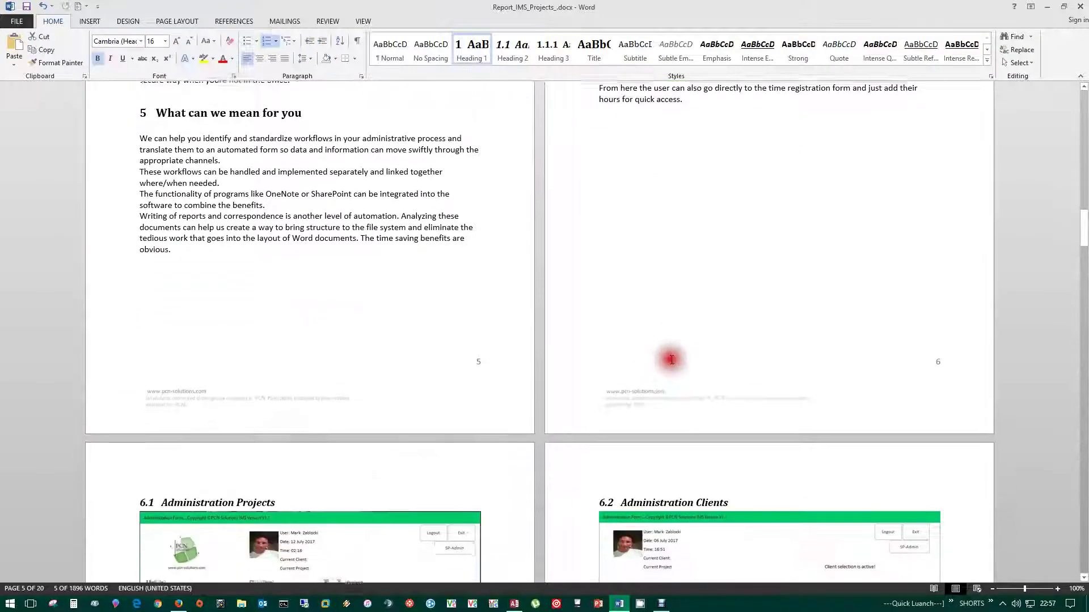
- Highlight the 6.1 Administration Projects heading and description, then scroll through sections 6.3 and 6.4
drag(163, 391, 280, 392)
drag(738, 391, 621, 392)
scroll(340, 409, down, 4)
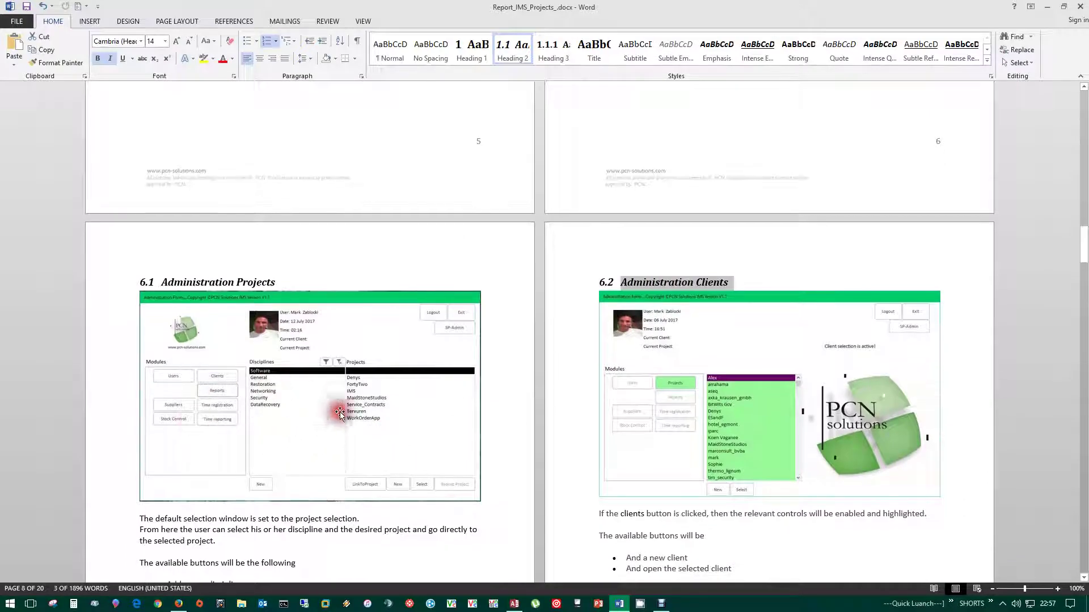
scroll(392, 369, down, 3)
drag(133, 409, 302, 544)
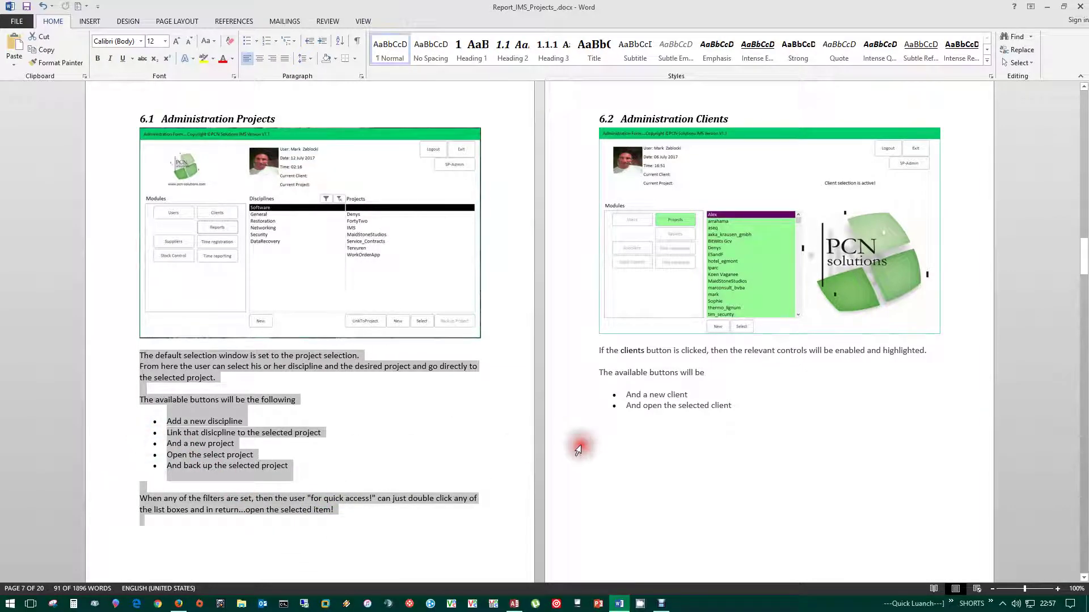
click(626, 444)
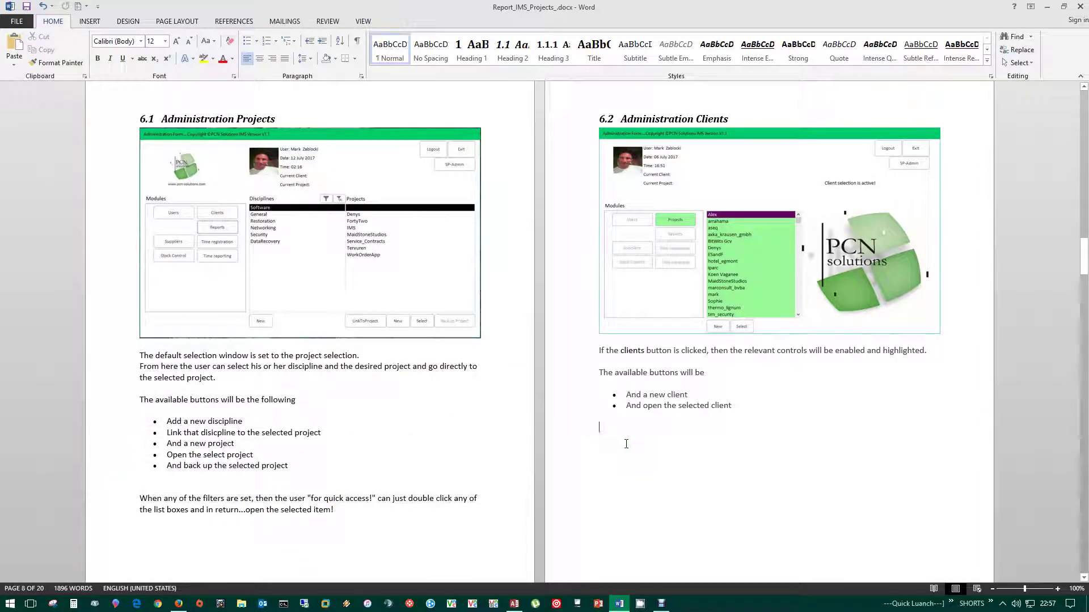
drag(336, 510, 136, 355)
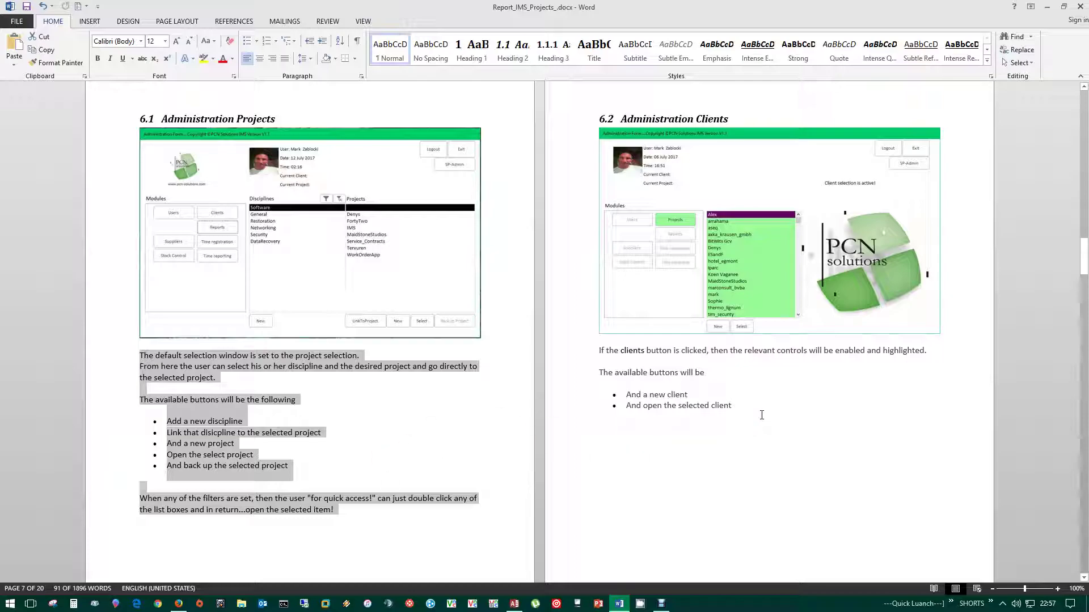
scroll(762, 414, down, 10)
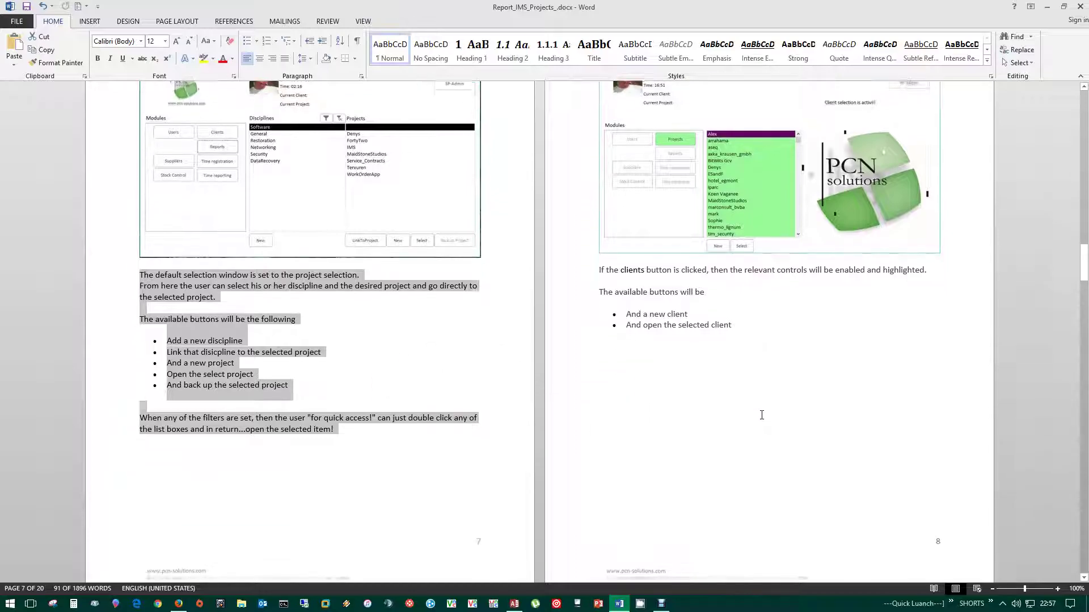
scroll(763, 413, down, 10)
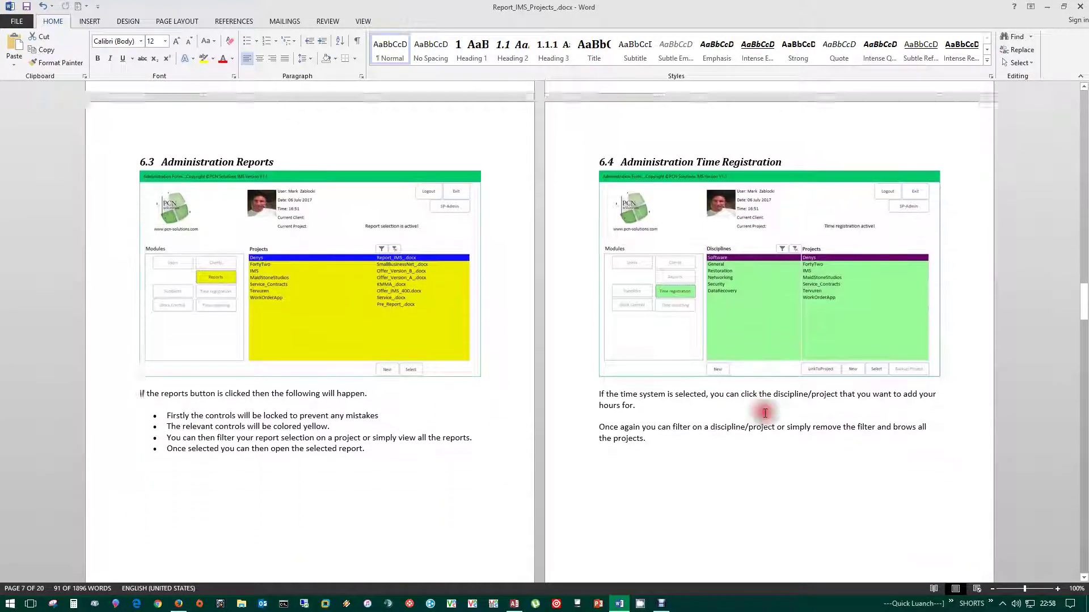
scroll(765, 412, down, 2)
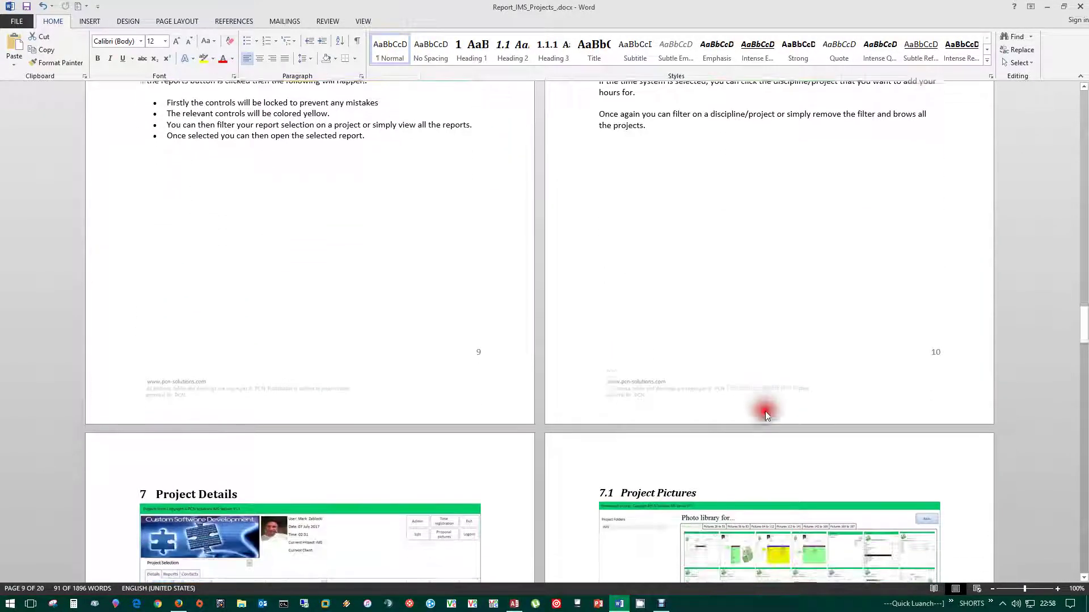
scroll(731, 173, up, 5)
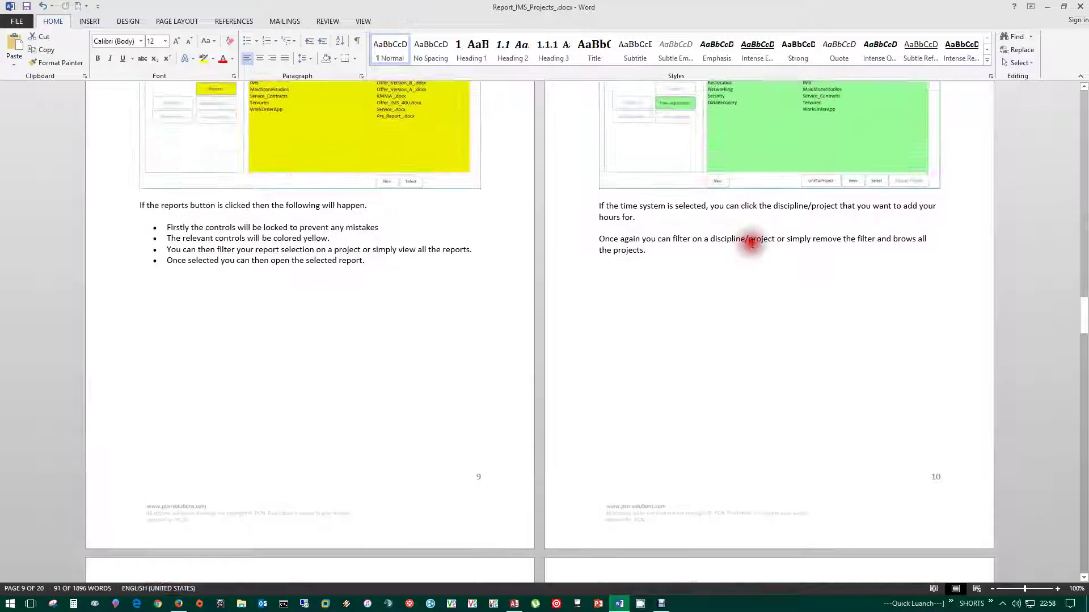
scroll(752, 243, down, 4)
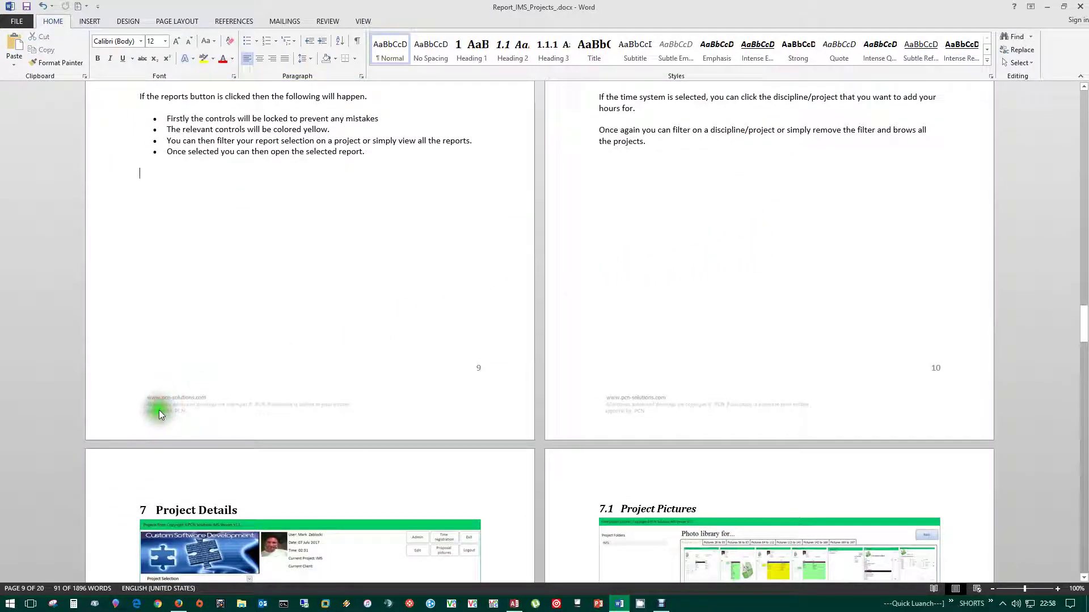
- Edit the page 9 and 10 footers to check their website, copyright and page number lines
double_click(166, 406)
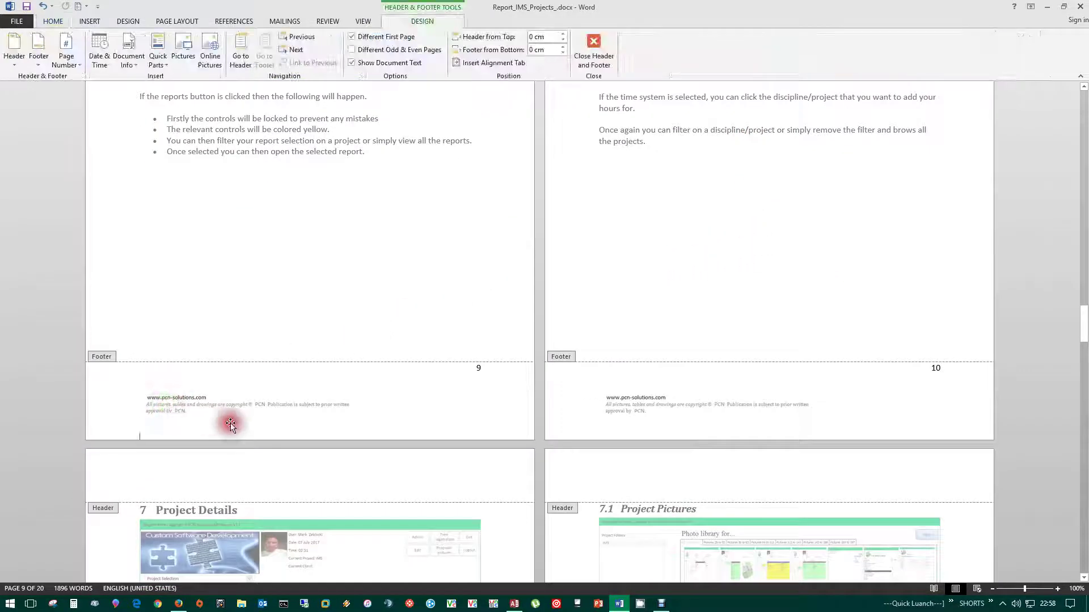
click(210, 409)
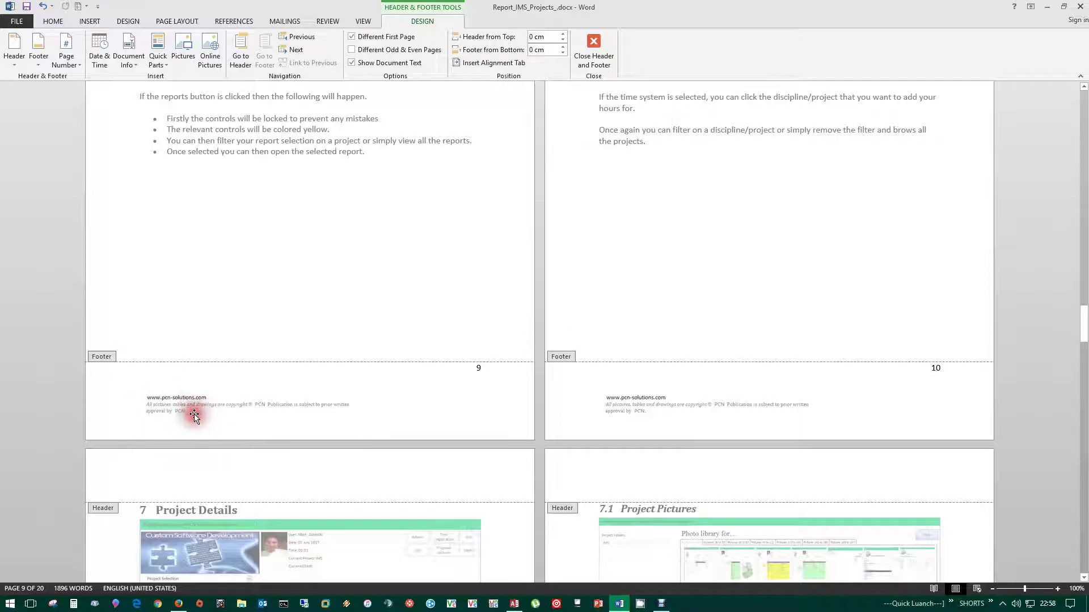
click(260, 403)
click(177, 410)
click(245, 405)
click(164, 387)
click(295, 375)
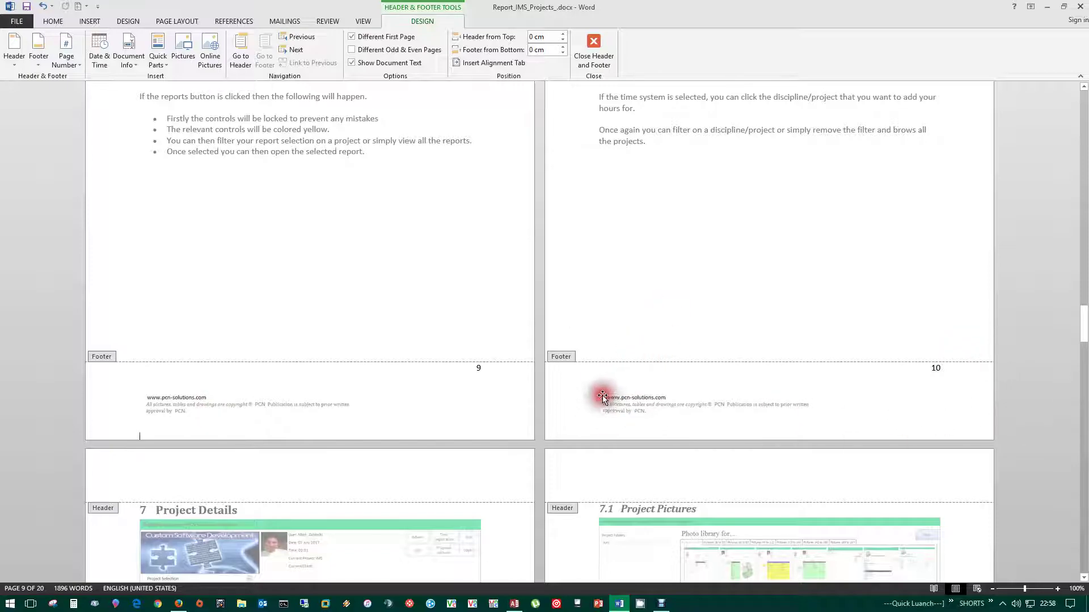
click(721, 287)
click(707, 296)
drag(1084, 332, 1084, 359)
click(877, 443)
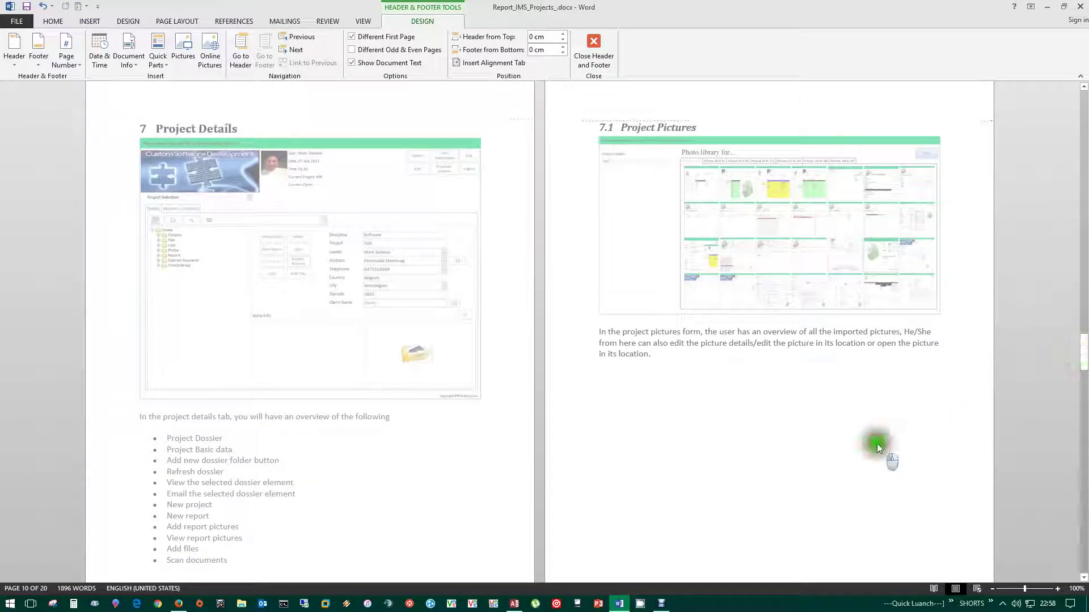
- Scroll down to the 12.2 New Additions heading, select 'Additions', then return to the report's start
drag(1084, 365, 1085, 401)
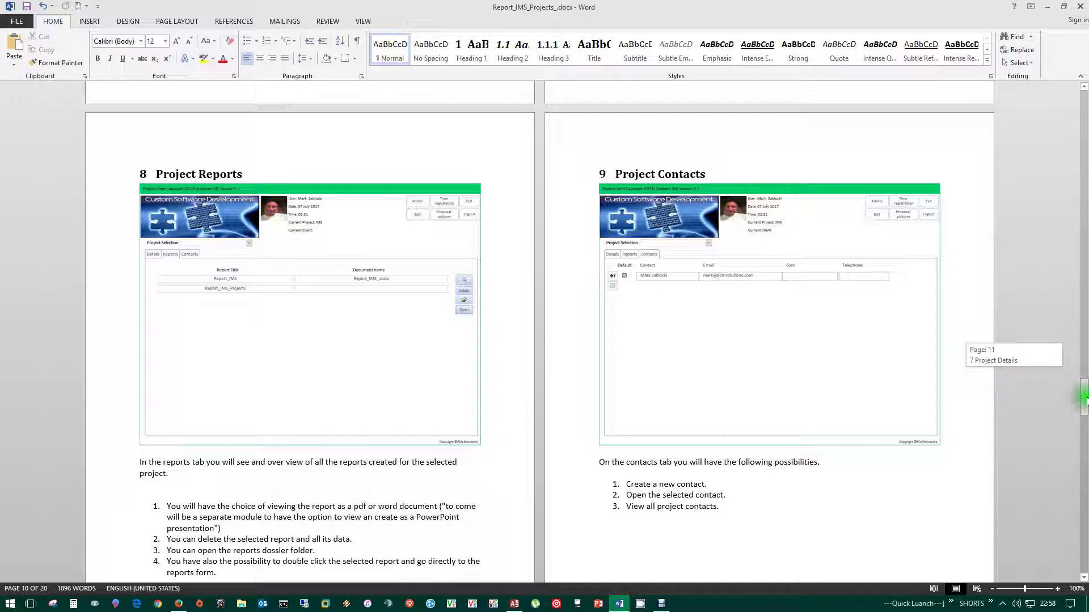
drag(1085, 401, 1085, 418)
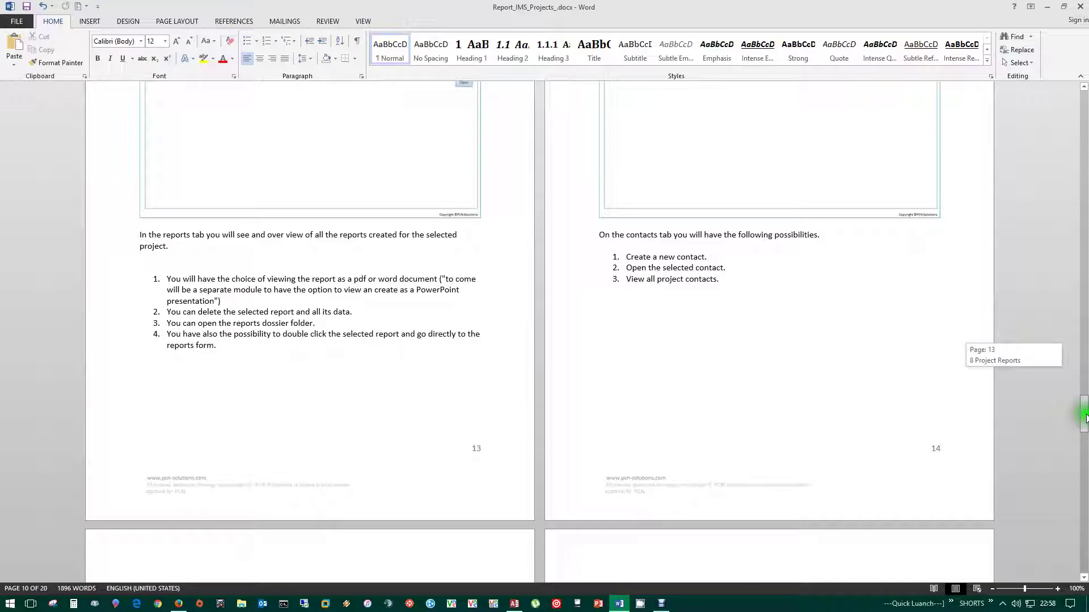
drag(1085, 418, 1086, 451)
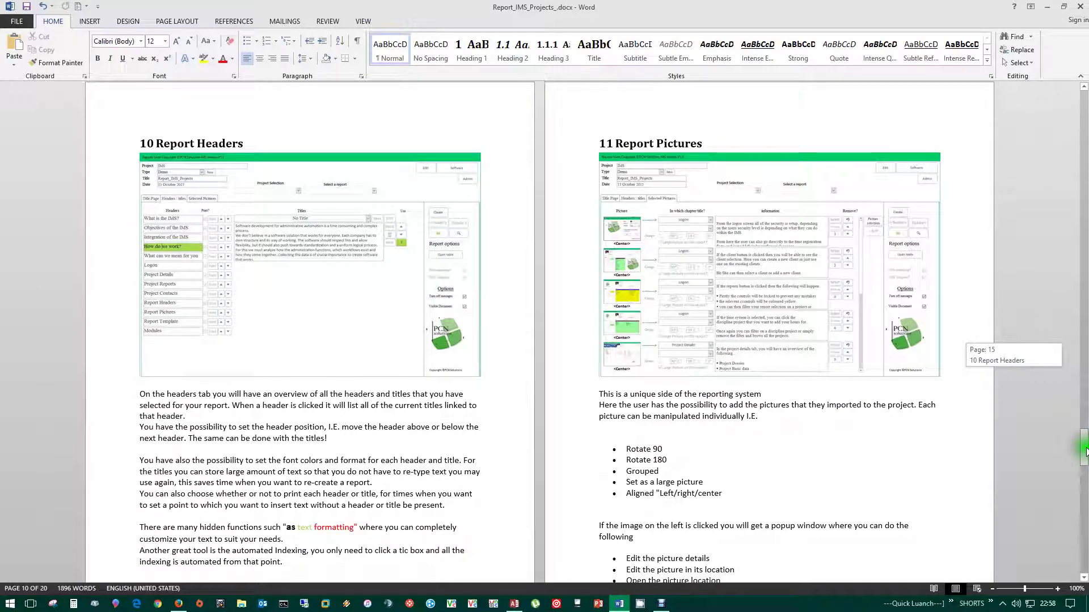
drag(1085, 450, 1085, 547)
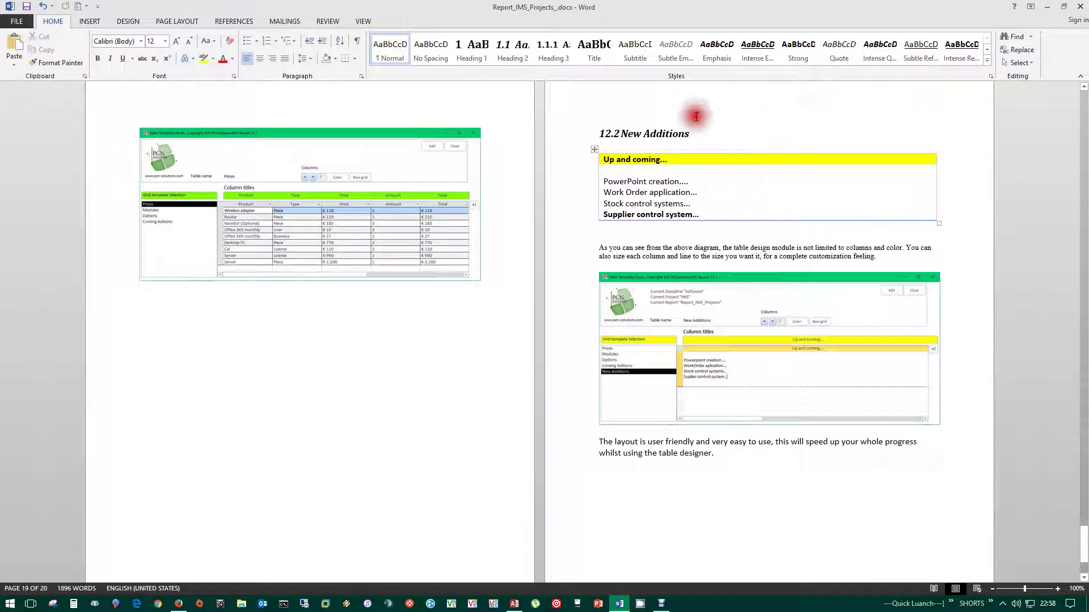
drag(718, 133, 621, 133)
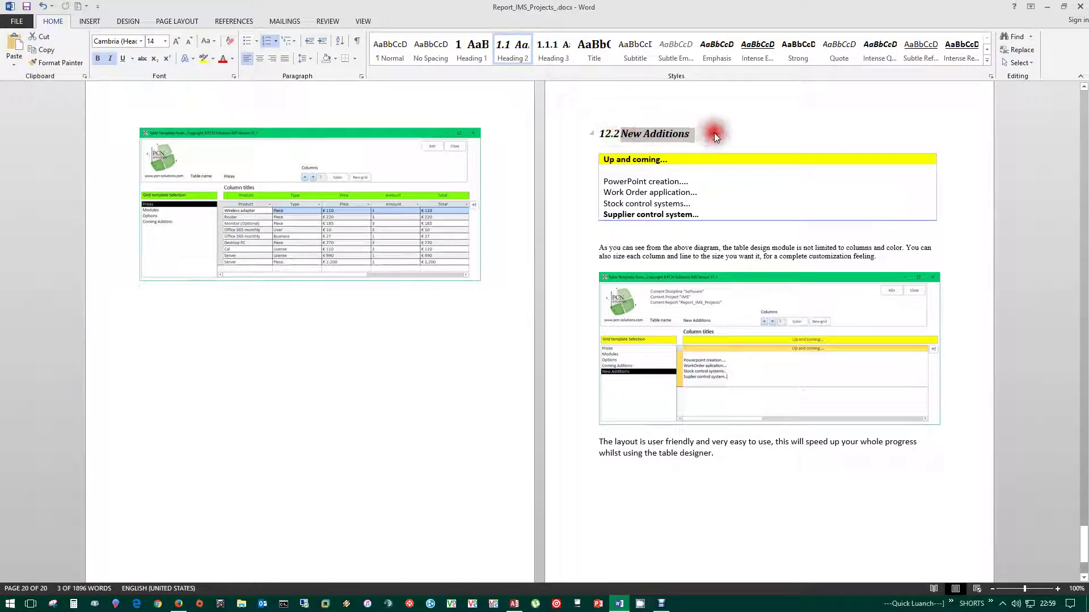
click(740, 130)
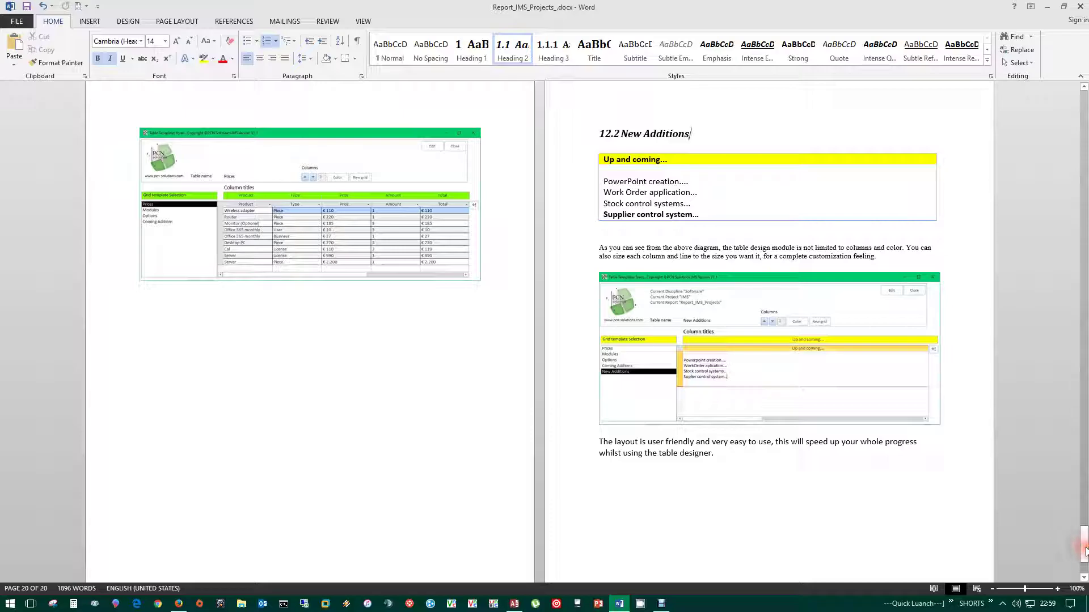
drag(1085, 553, 1084, 97)
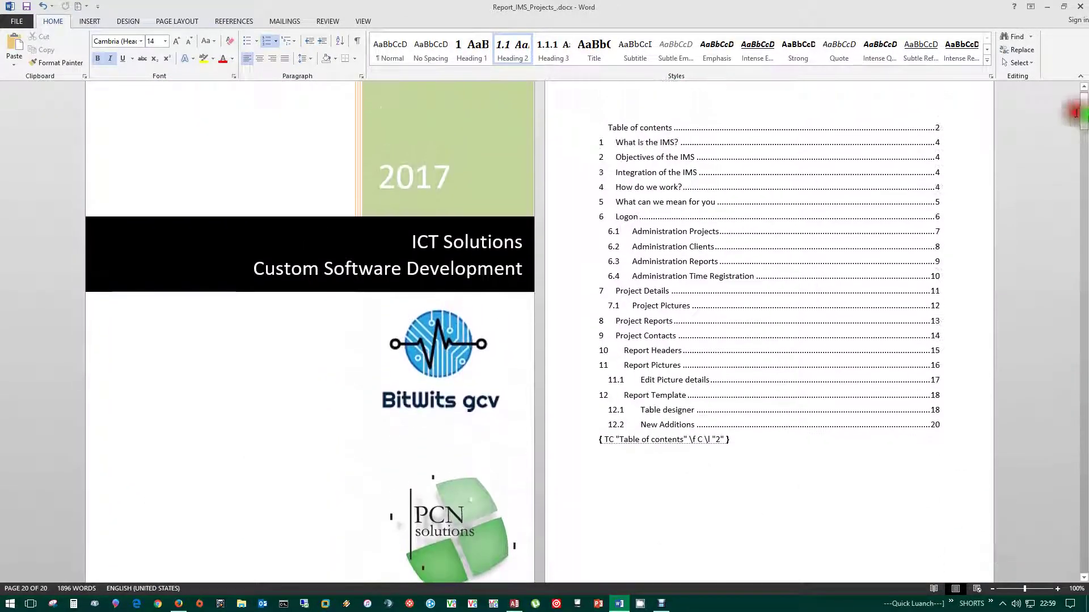
- Close the Word report saving its changes, and edit the IMS report on the Modules header
click(1080, 7)
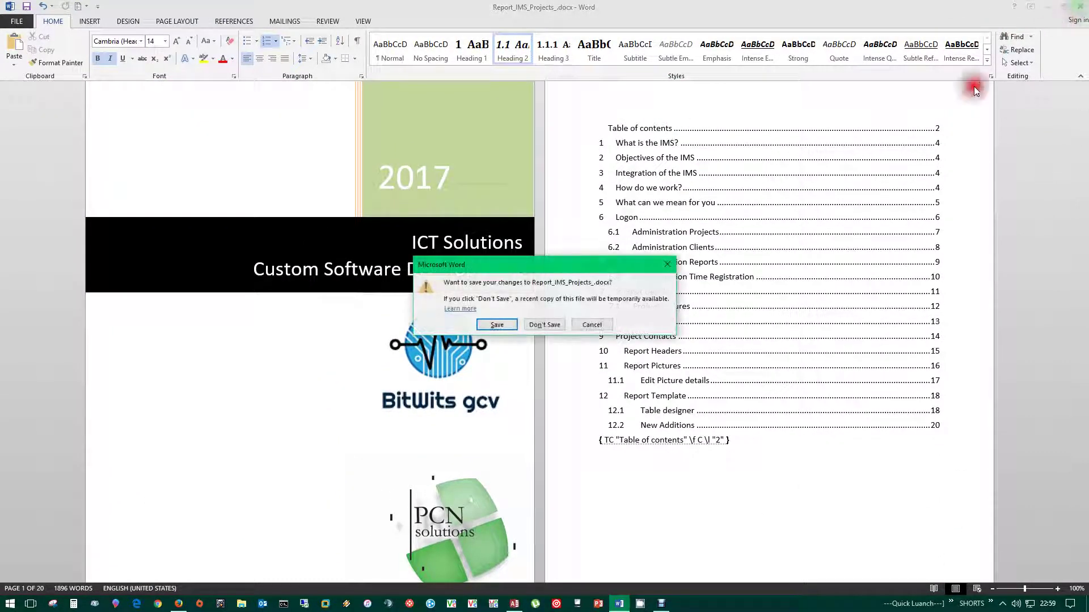
click(496, 323)
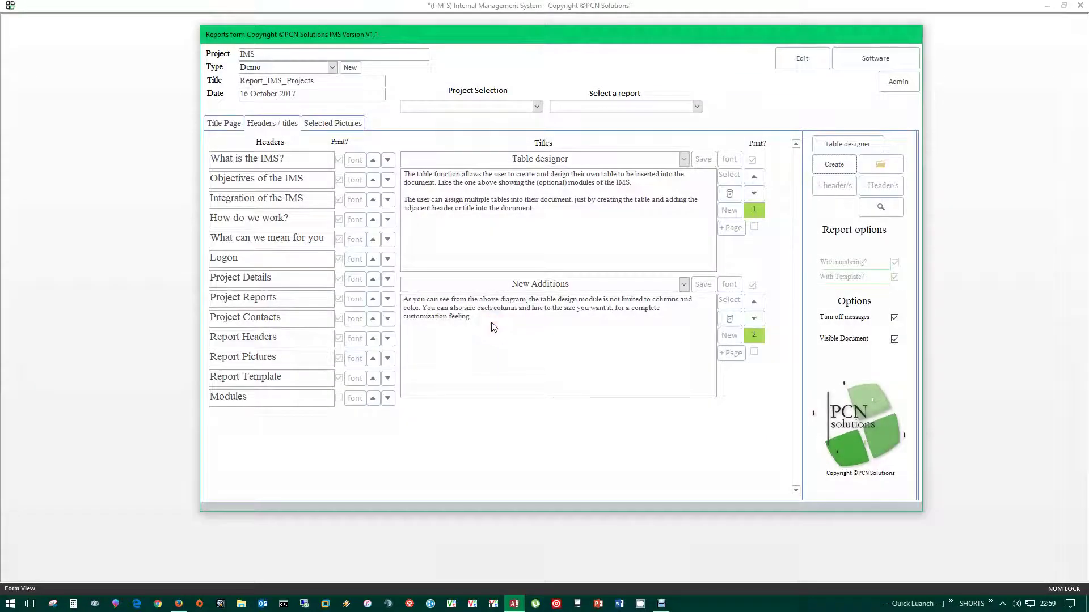
click(802, 57)
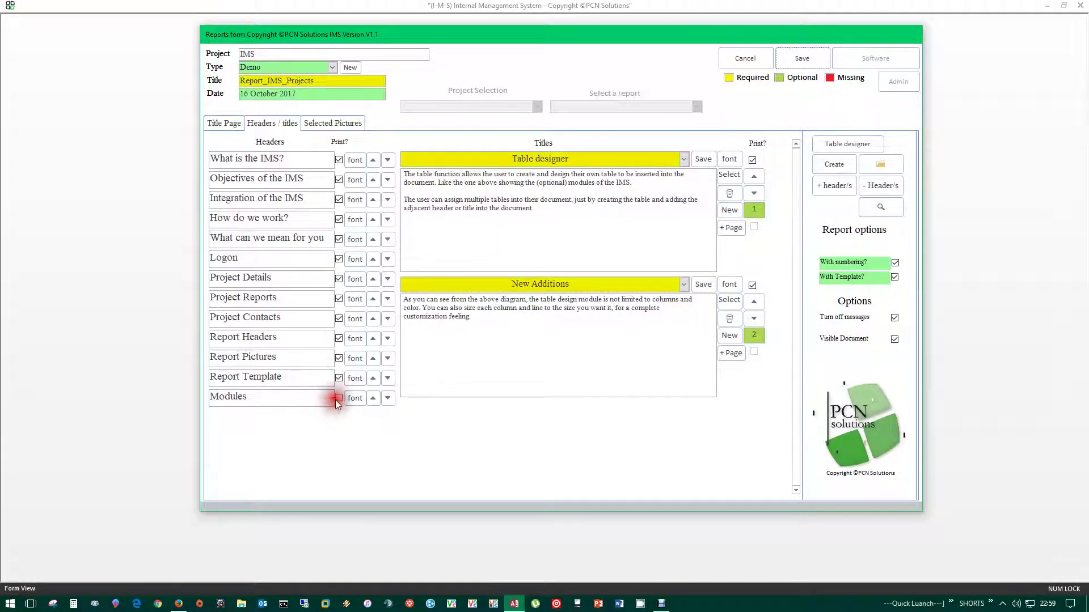
click(271, 398)
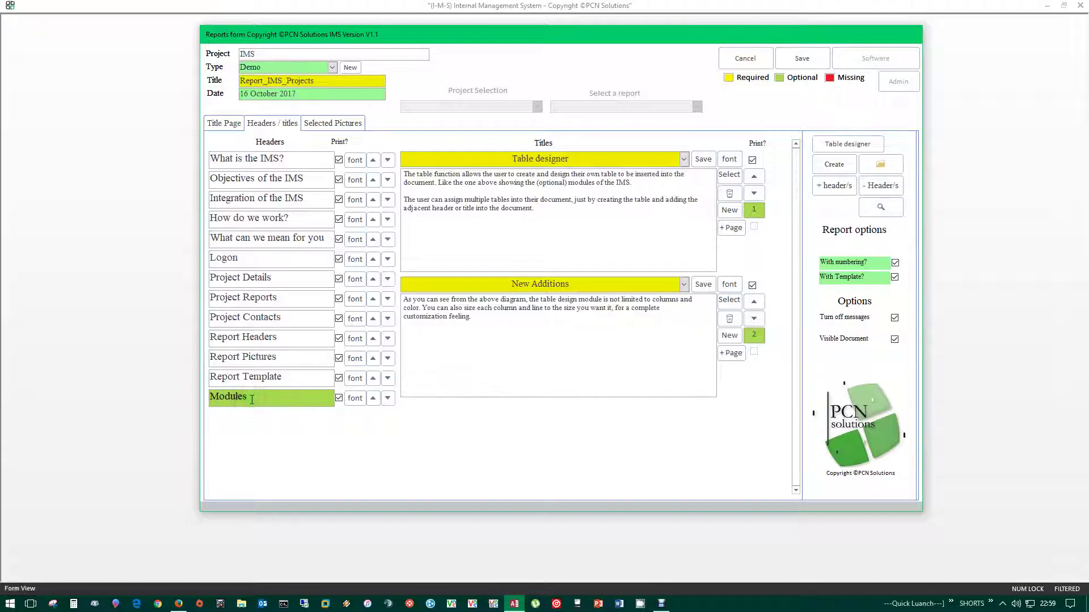
- Load the Modules table template, switch off report numbering, and save the report settings
click(842, 144)
click(584, 359)
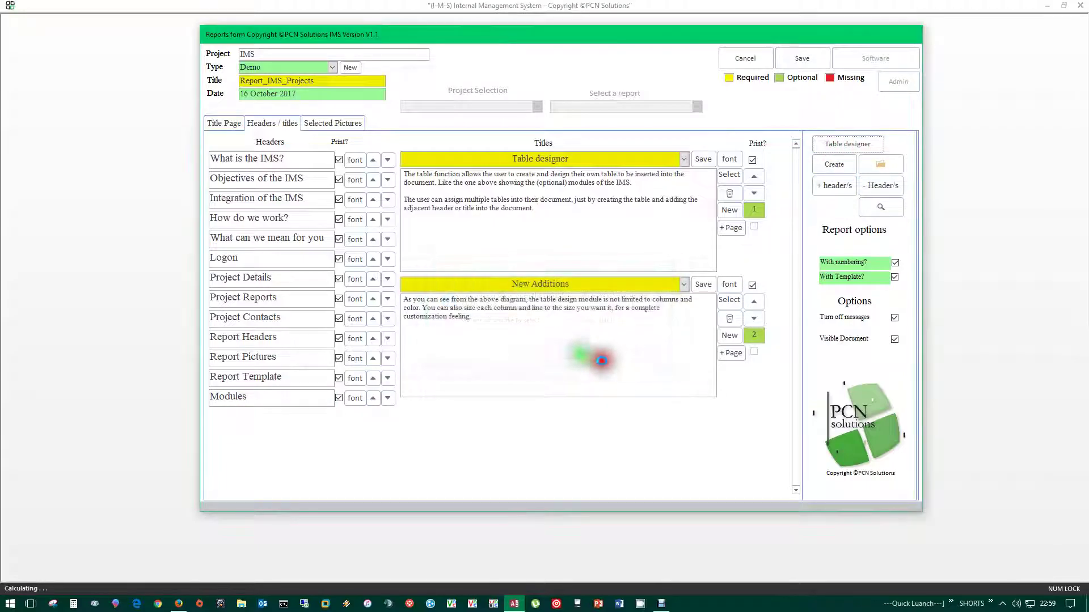
click(259, 259)
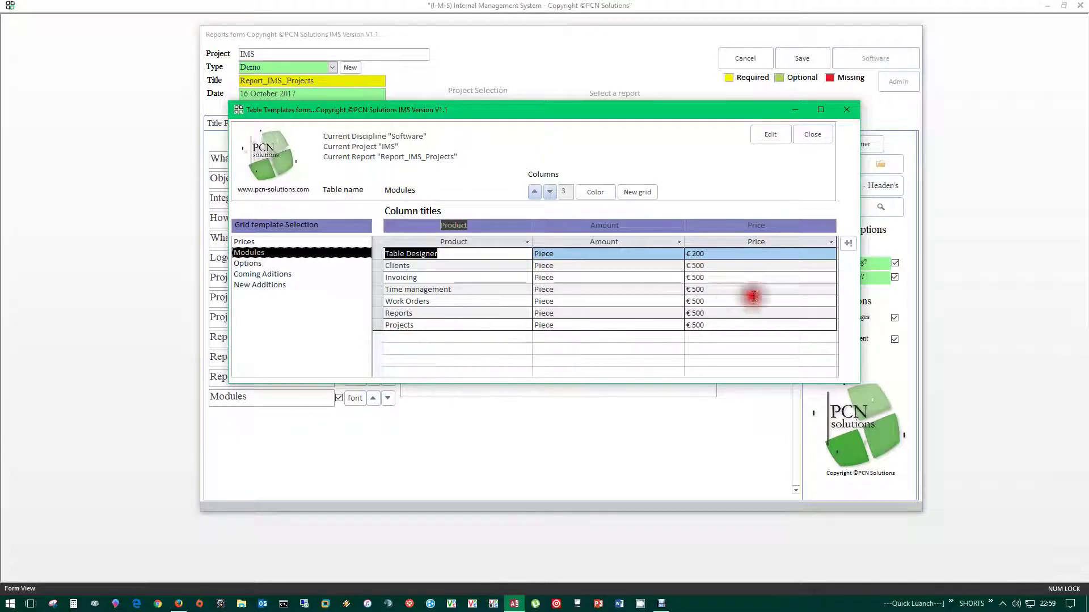
click(824, 136)
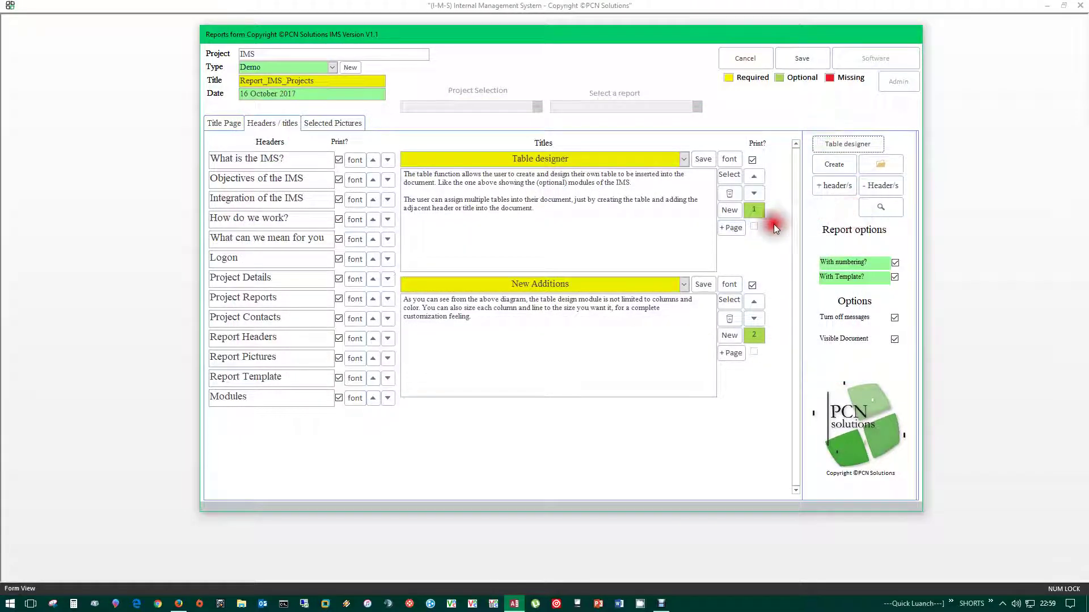
click(896, 262)
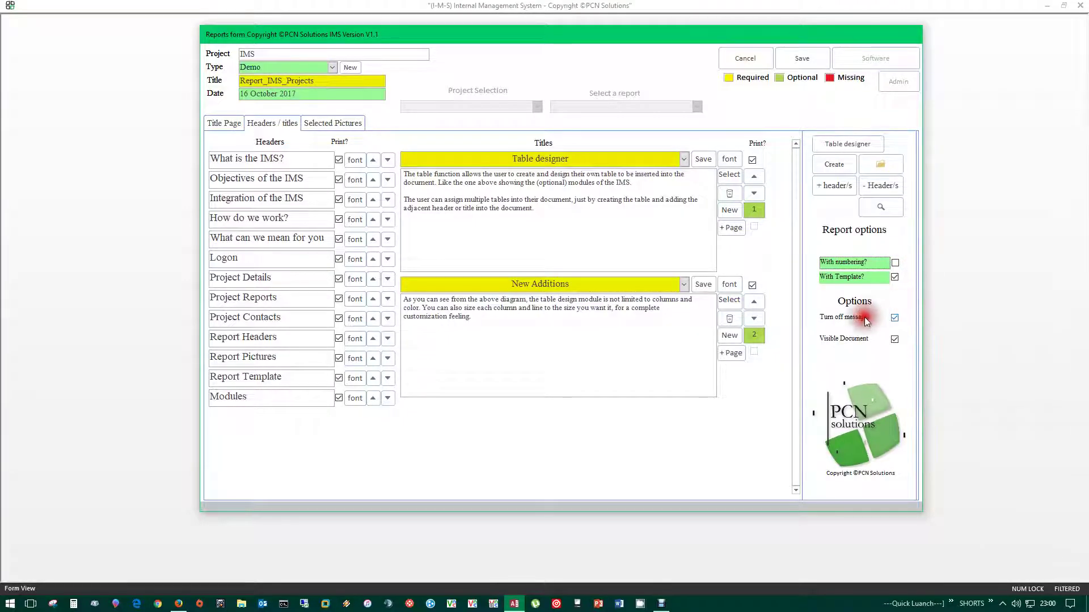
click(802, 59)
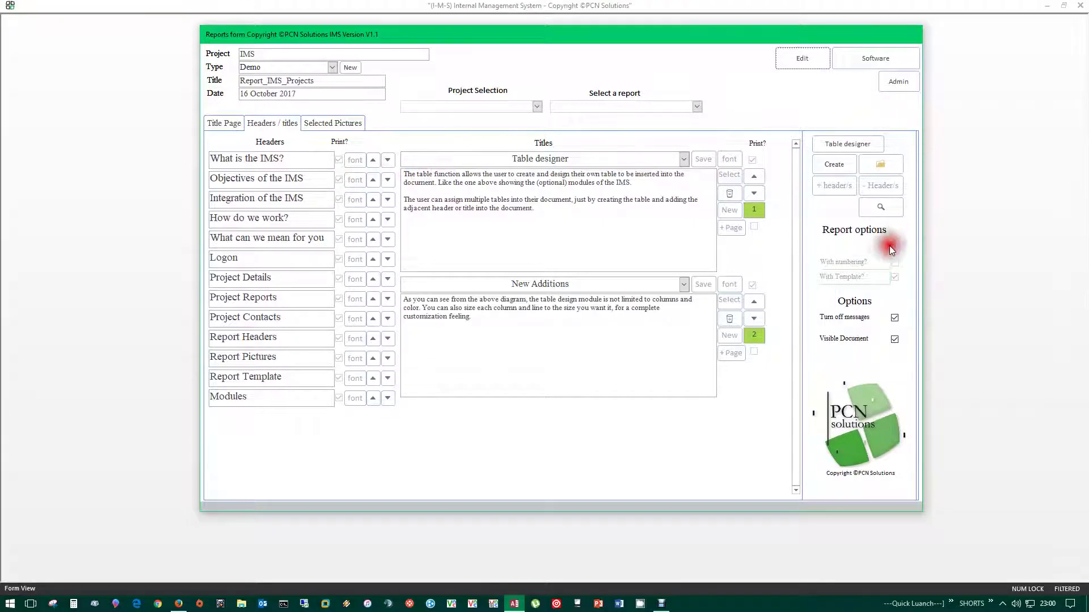
- Regenerate the report into Word, check its Modules and New Additions headings, then return to page 1
click(833, 164)
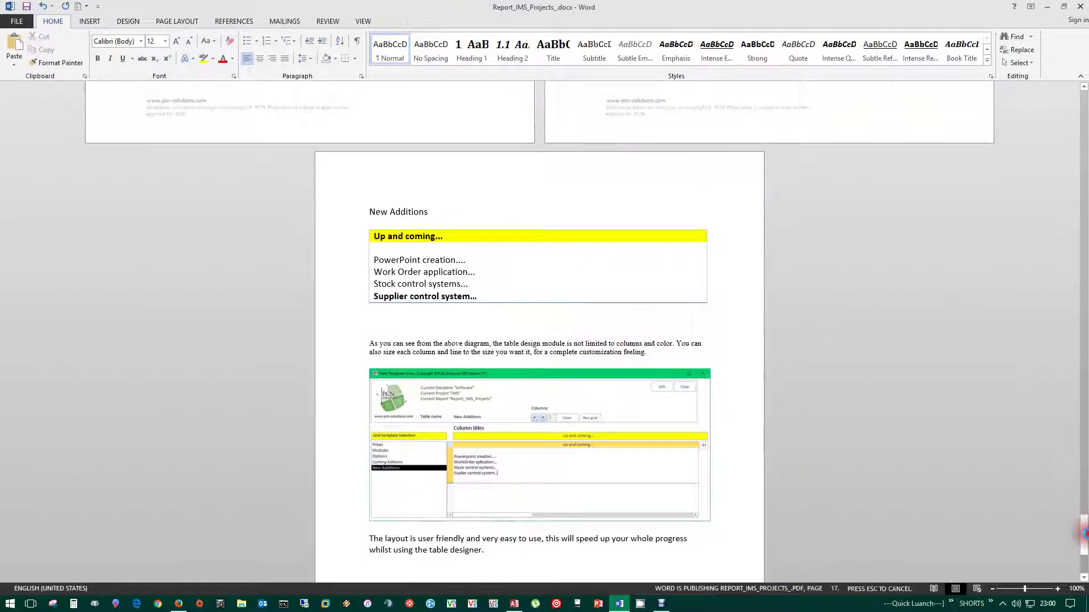
mouse_move(1082, 462)
mouse_down()
mouse_move(1072, 462)
mouse_move(1074, 479)
mouse_up()
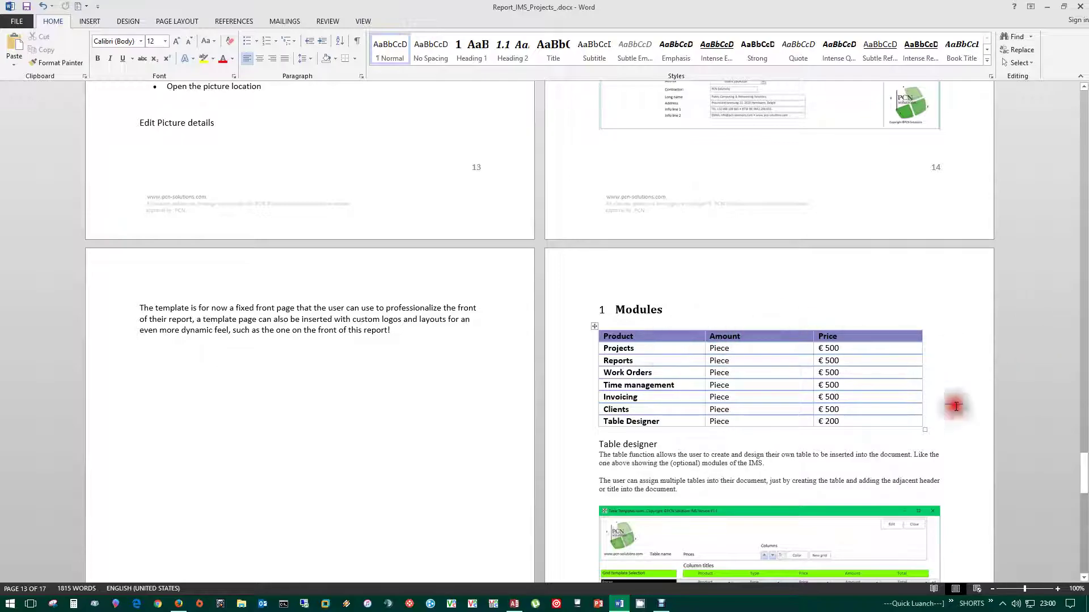
drag(1084, 473, 1085, 519)
drag(449, 372, 366, 372)
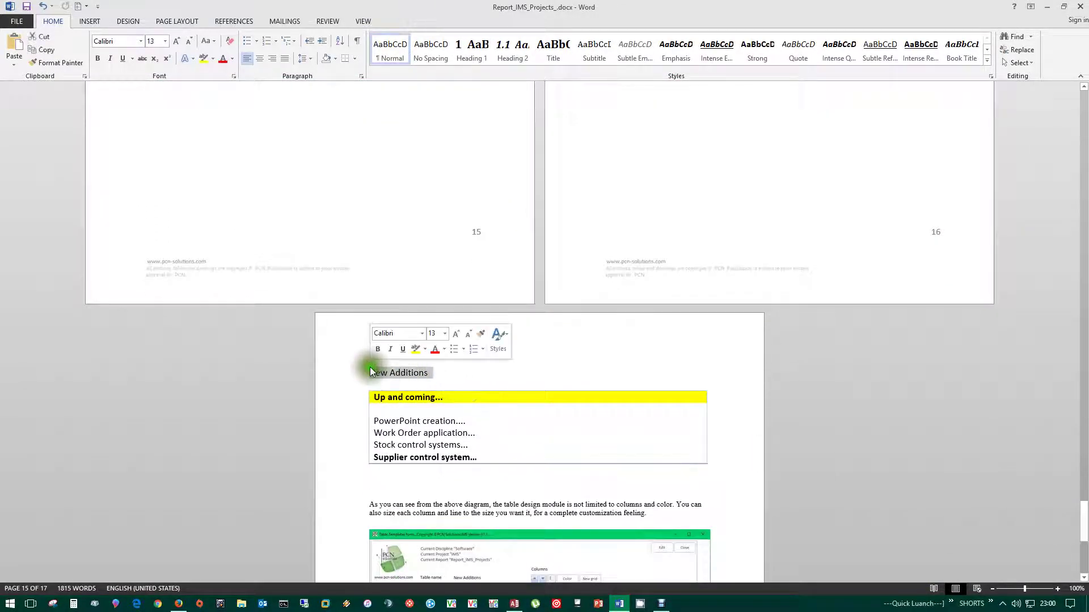
scroll(697, 227, up, 3)
scroll(709, 170, up, 8)
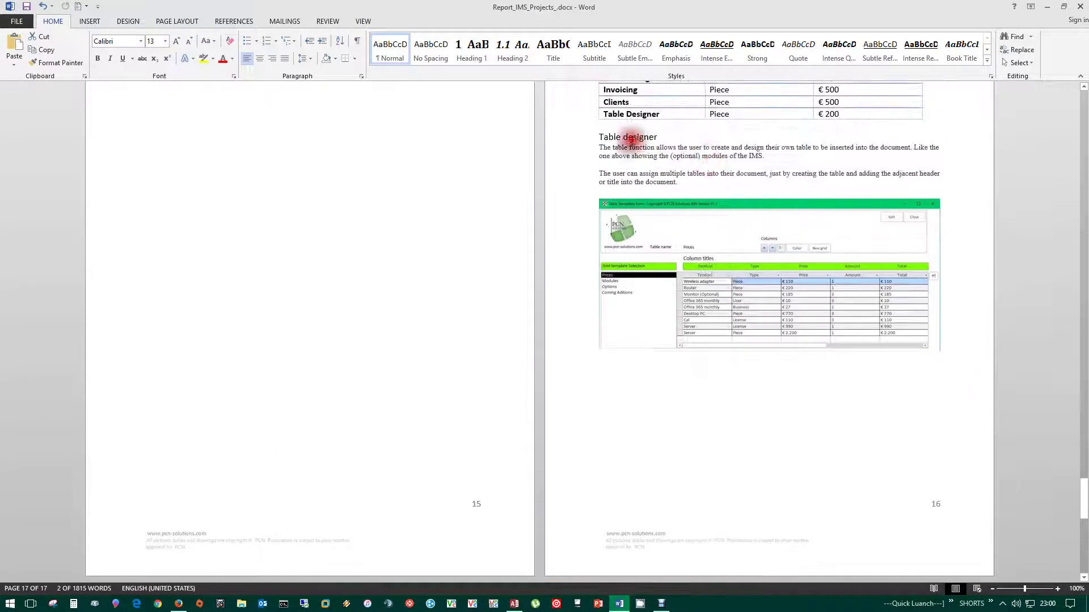
double_click(663, 112)
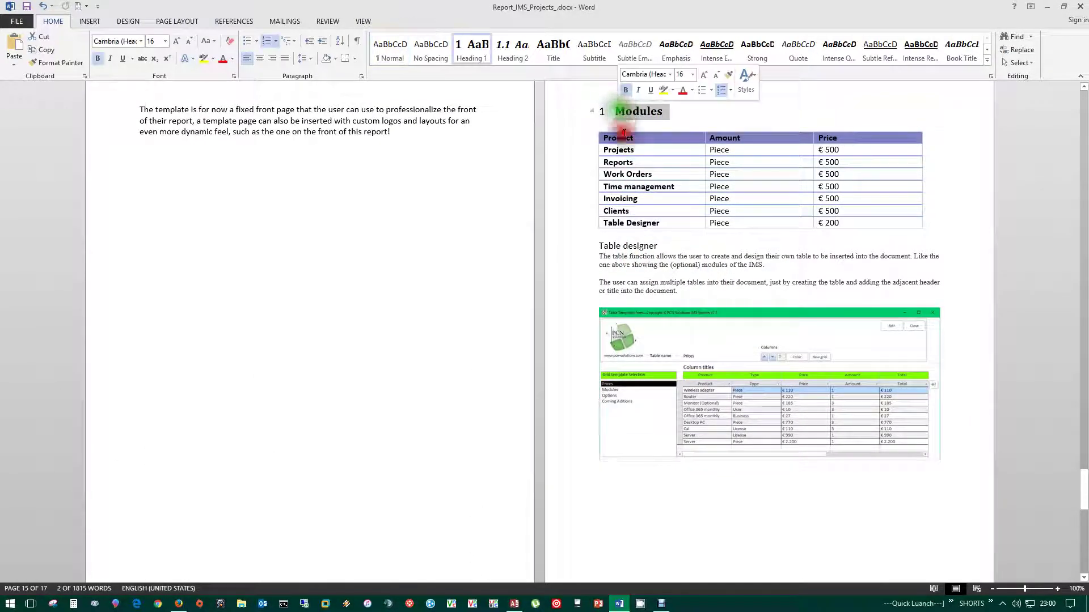
scroll(440, 418, down, 5)
drag(428, 454, 368, 454)
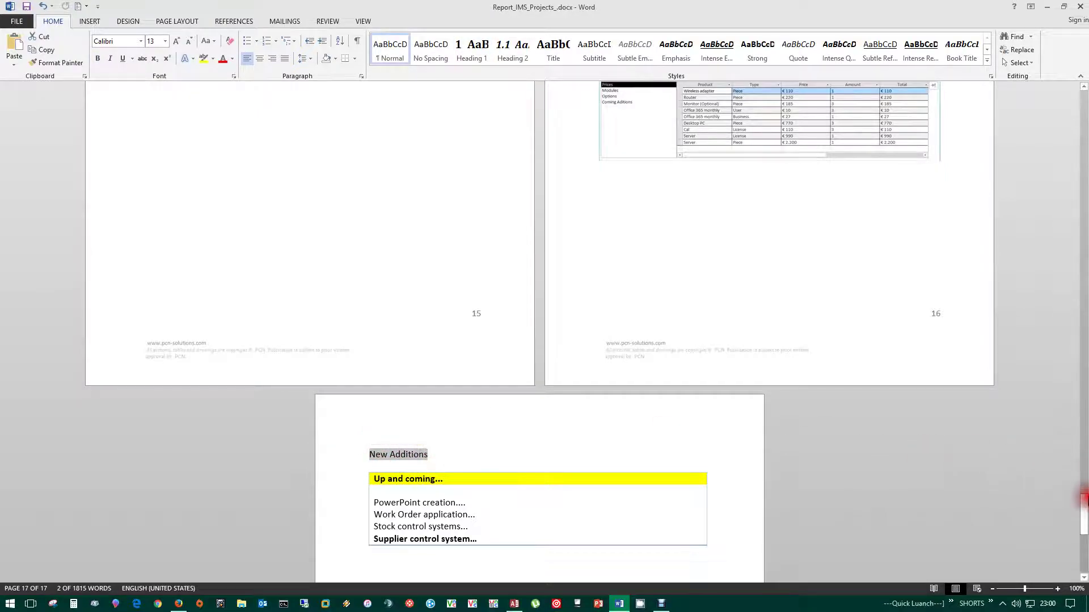
drag(1084, 517, 1084, 567)
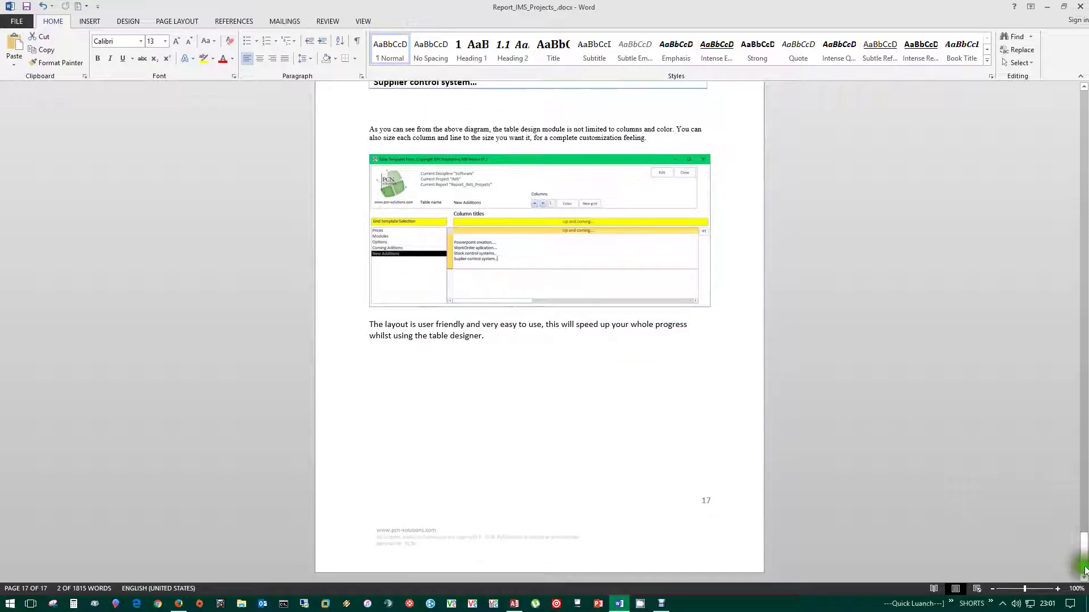
drag(1084, 550, 1083, 166)
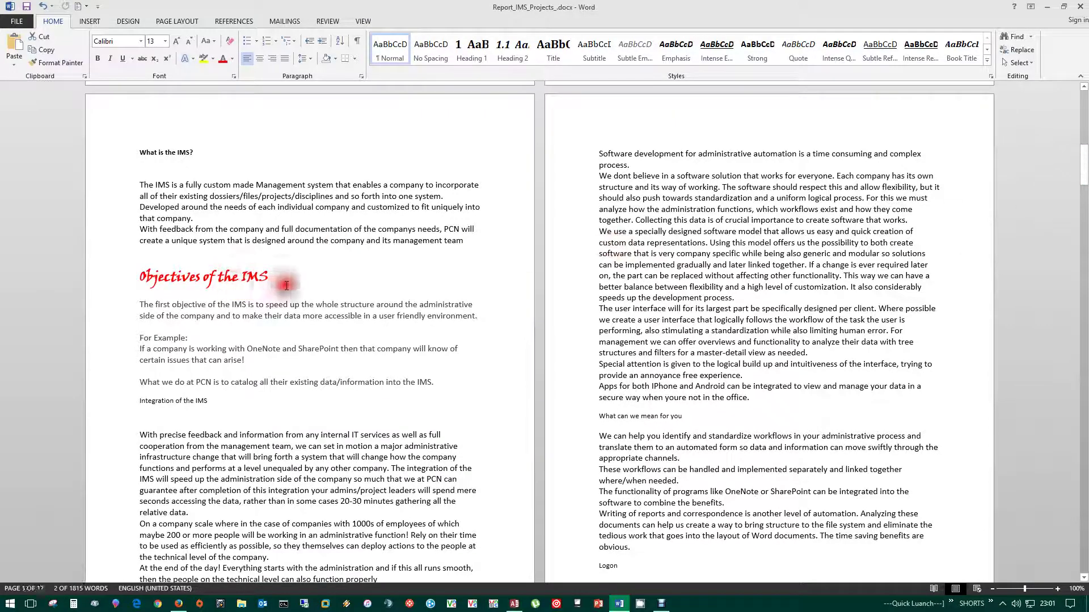
drag(286, 285, 144, 280)
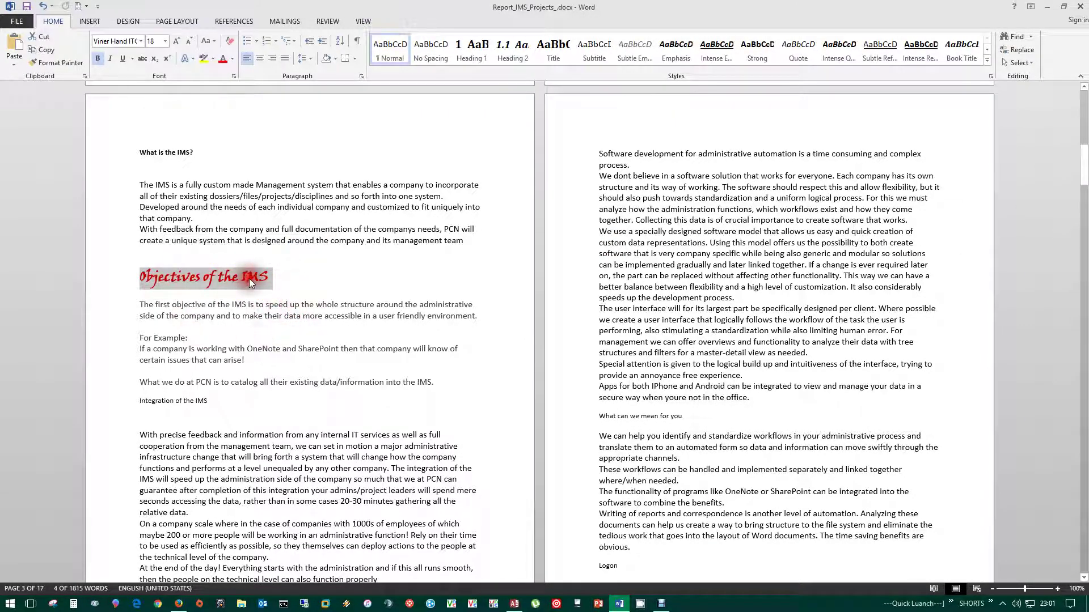
click(336, 283)
drag(335, 284, 146, 281)
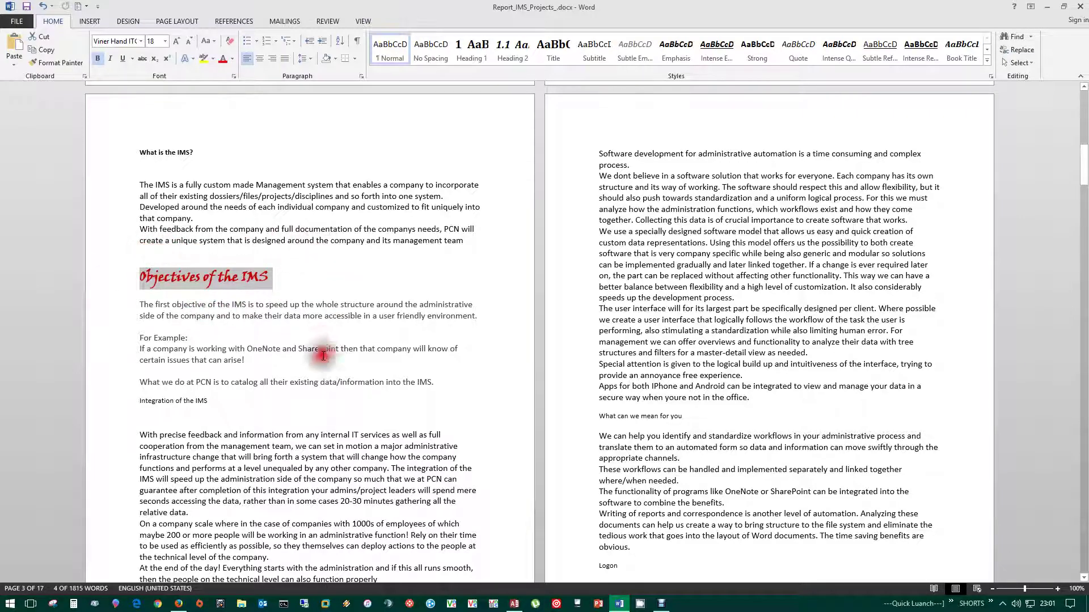
click(283, 398)
scroll(285, 392, down, 3)
scroll(284, 391, down, 6)
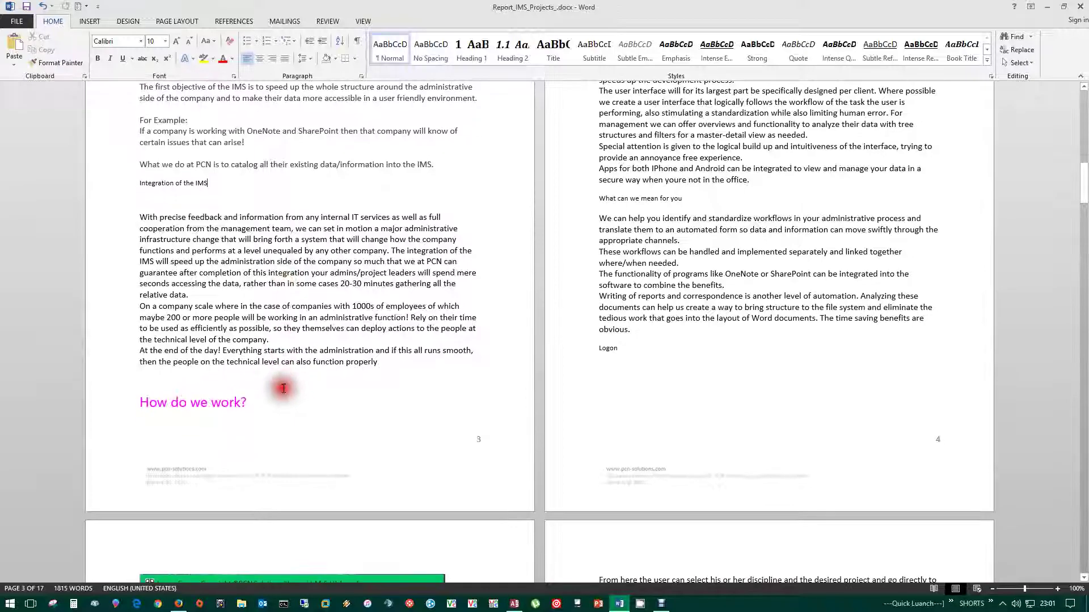
triple_click(161, 290)
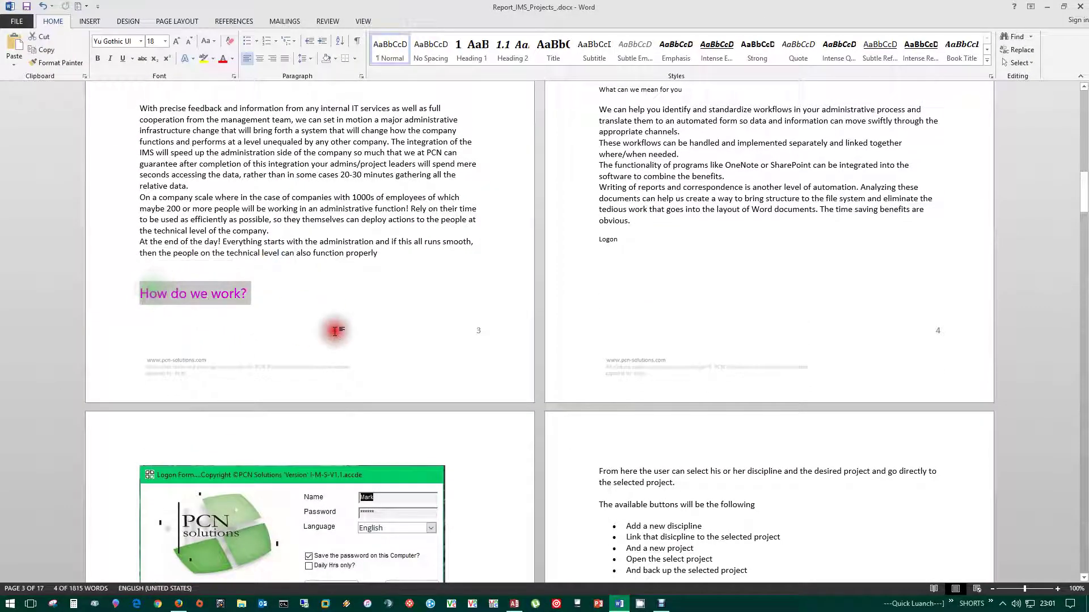
scroll(348, 182, down, 7)
scroll(518, 296, up, 20)
scroll(531, 295, up, 10)
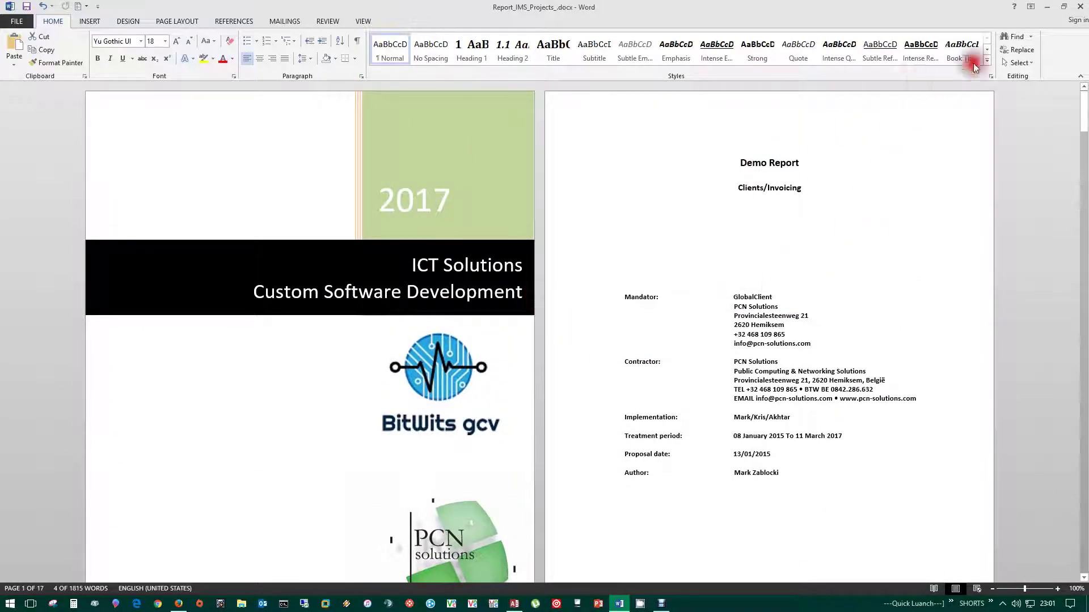
- Close the Word document, switch numbering back on for Report_IMS_Projects and save, then move the form lower
click(1079, 7)
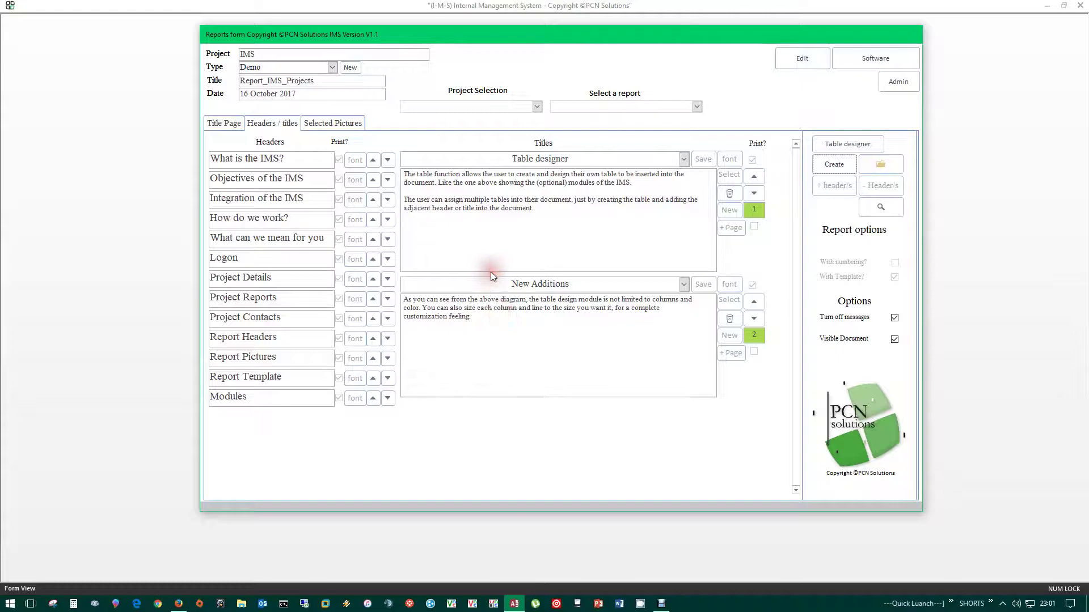
click(804, 60)
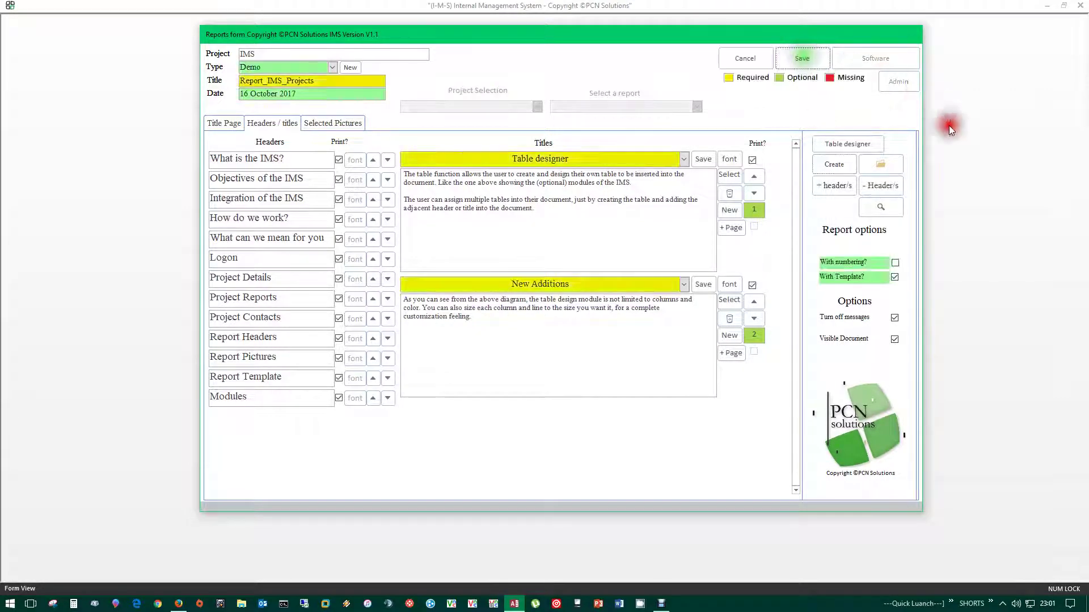
click(897, 263)
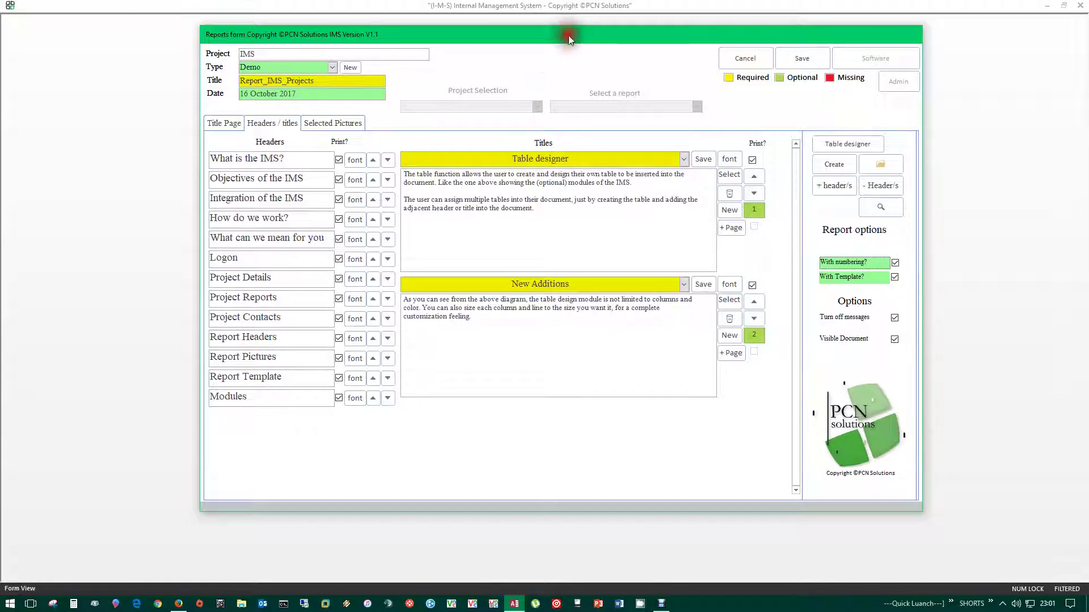
drag(569, 33, 559, 66)
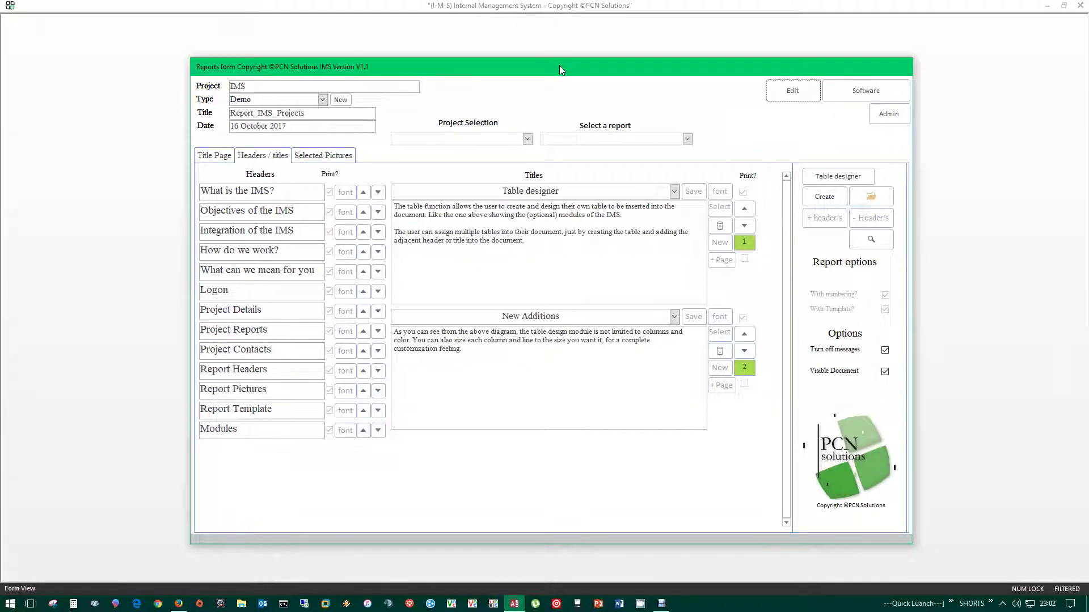
click(527, 140)
- Select the IMS project, load Report_IMS_Clients and scroll through its selected pictures
click(436, 162)
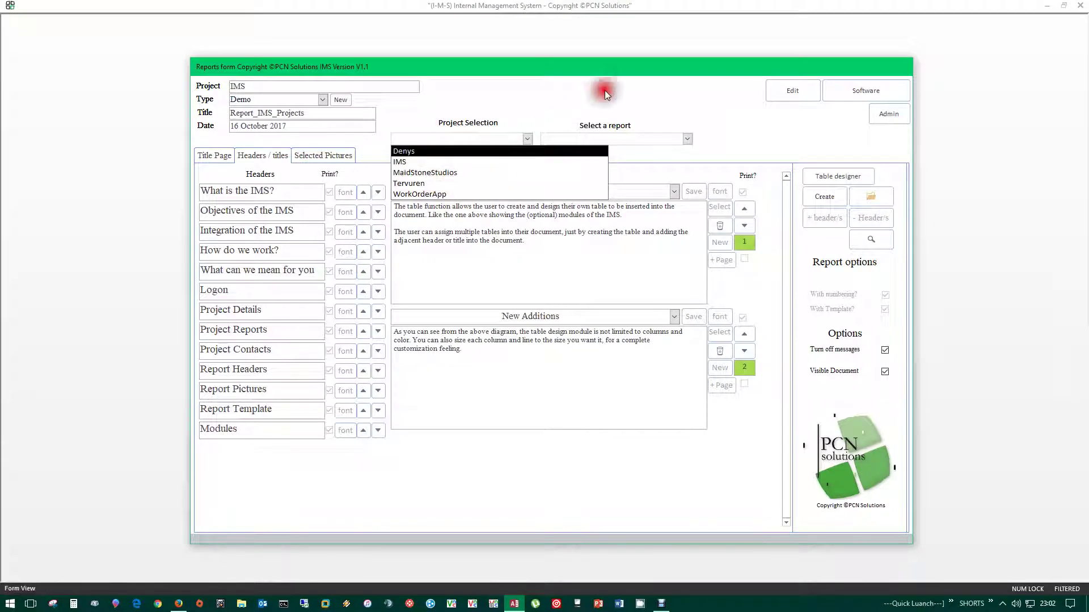
click(687, 139)
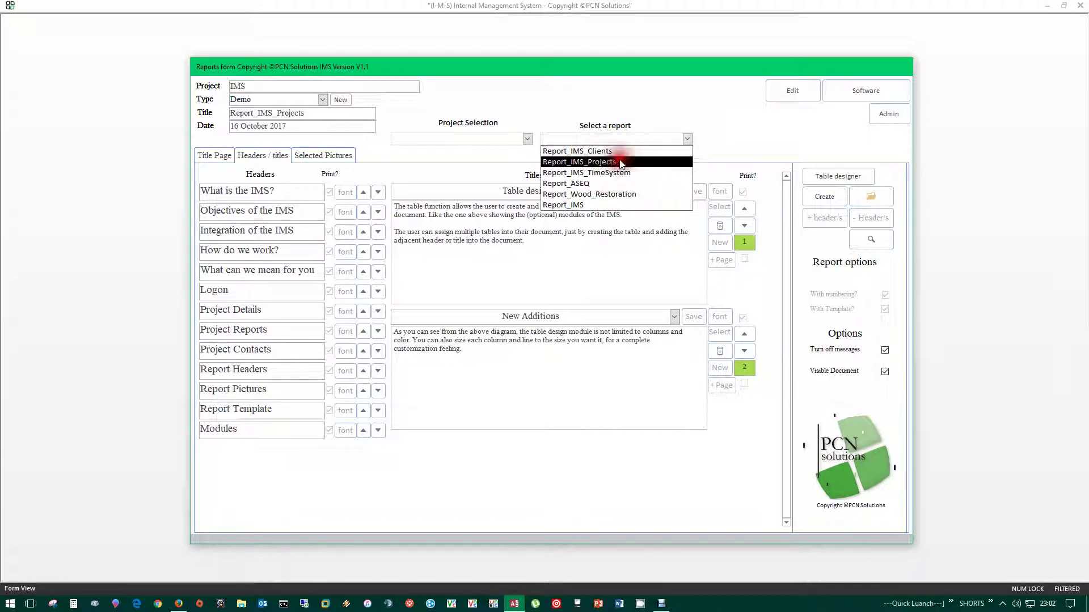
click(588, 153)
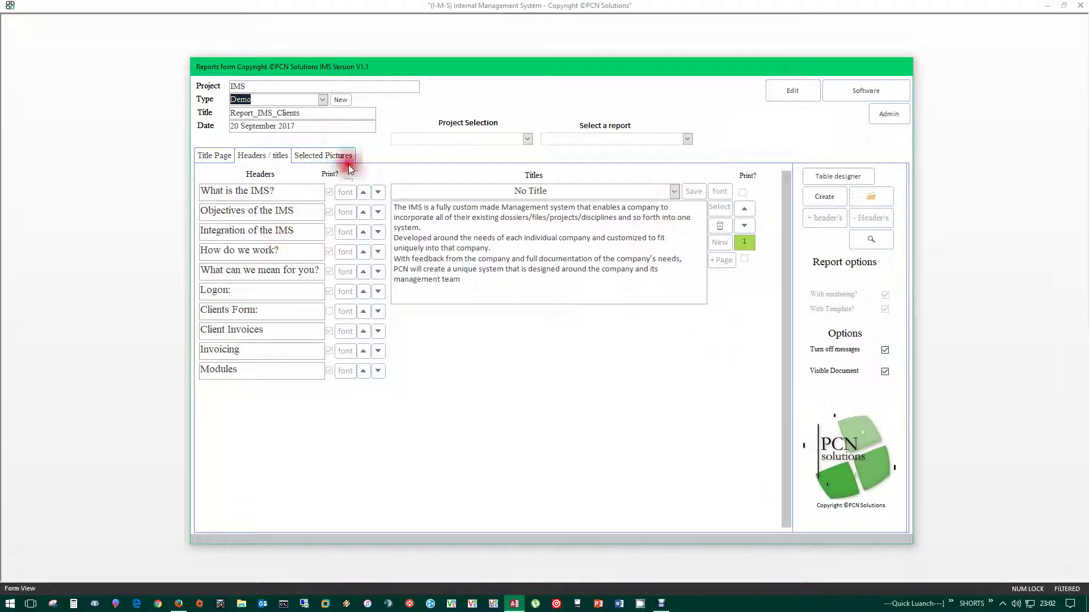
click(326, 154)
scroll(305, 445, down, 5)
scroll(305, 443, up, 5)
scroll(261, 430, down, 2)
scroll(264, 432, up, 2)
- Review Report_IMS_Clients' titles under Client Invoices and Clients Form, and its title page
click(257, 155)
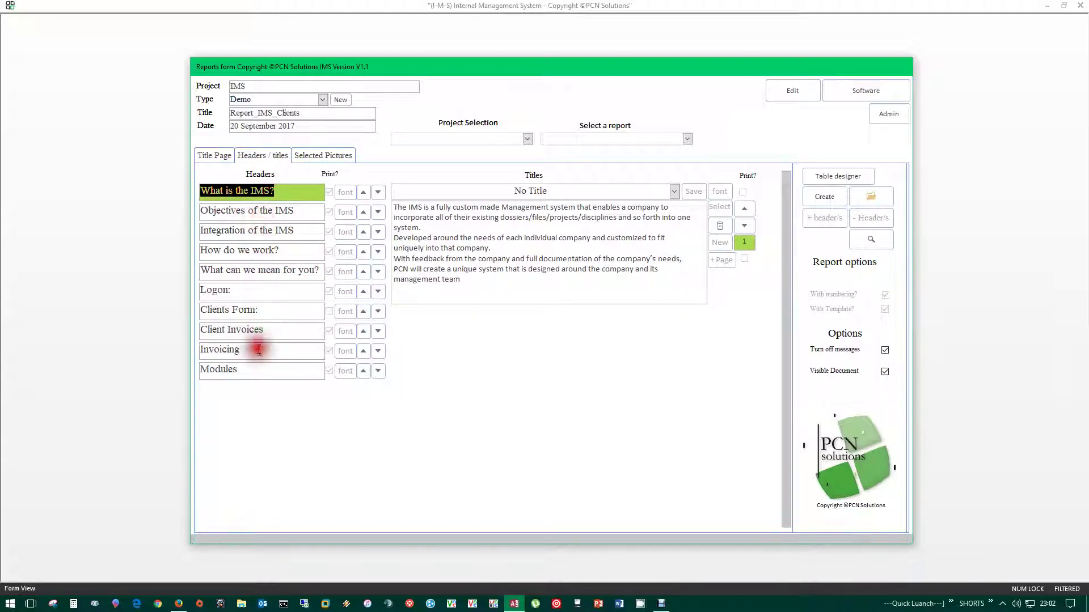
click(197, 329)
click(272, 312)
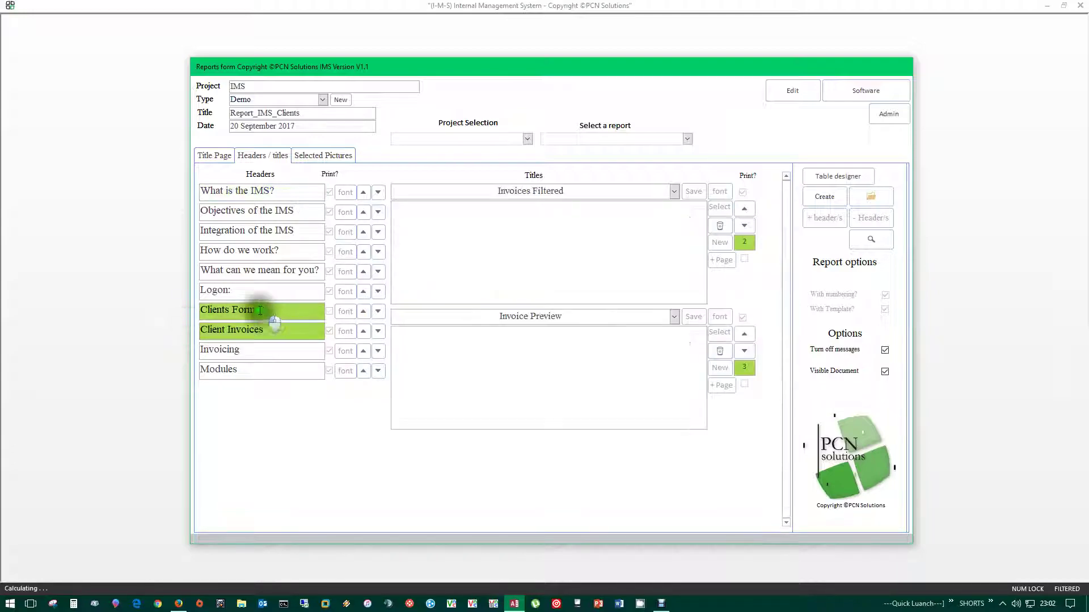
click(221, 158)
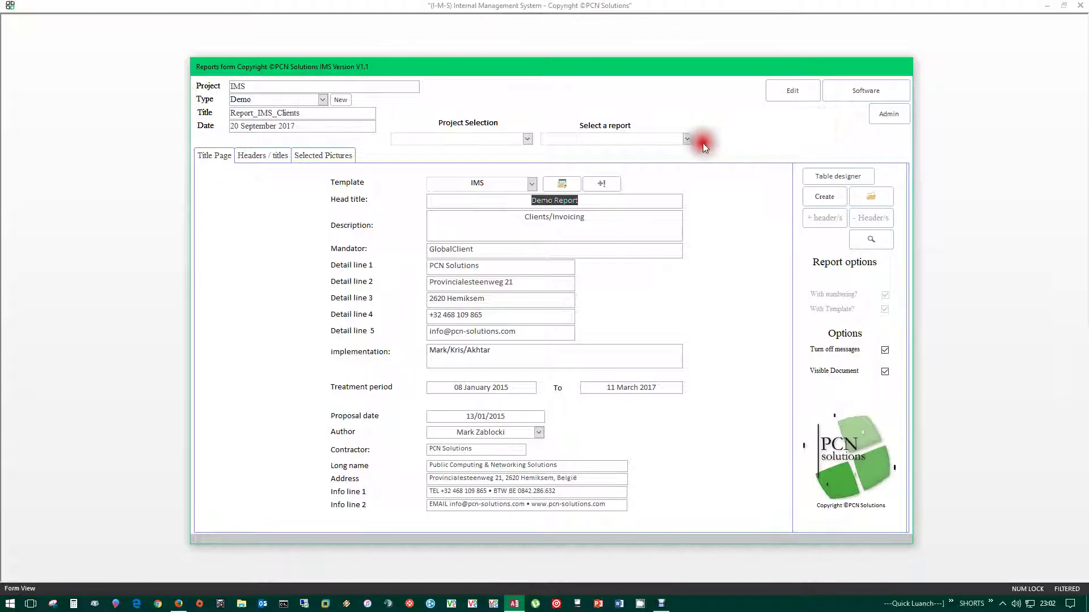
- Reload Report_IMS_Projects and show its Selected Pictures page
click(688, 139)
click(603, 165)
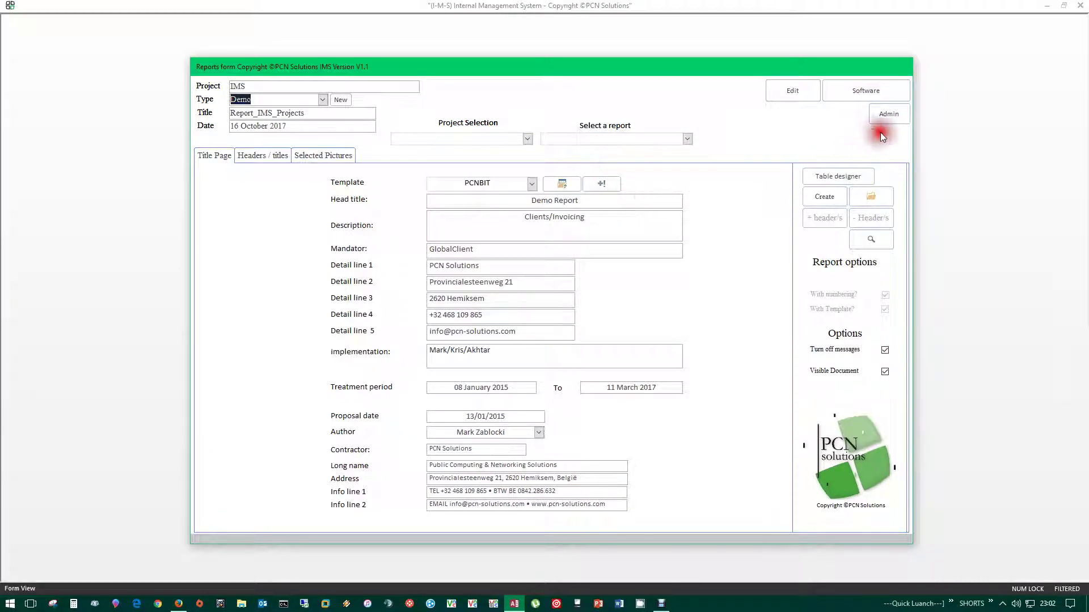
click(323, 156)
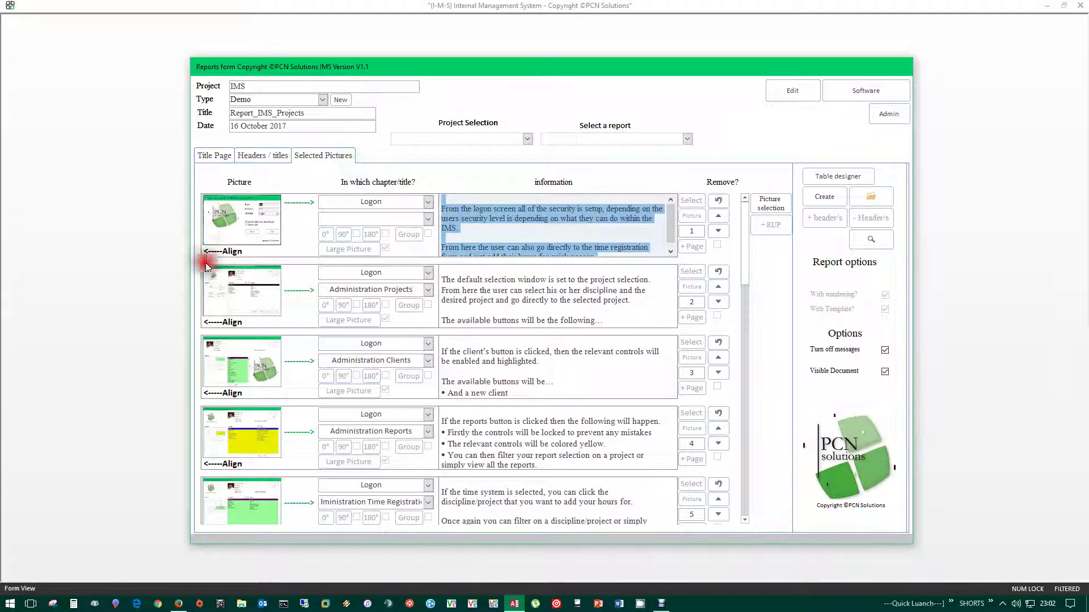
click(256, 158)
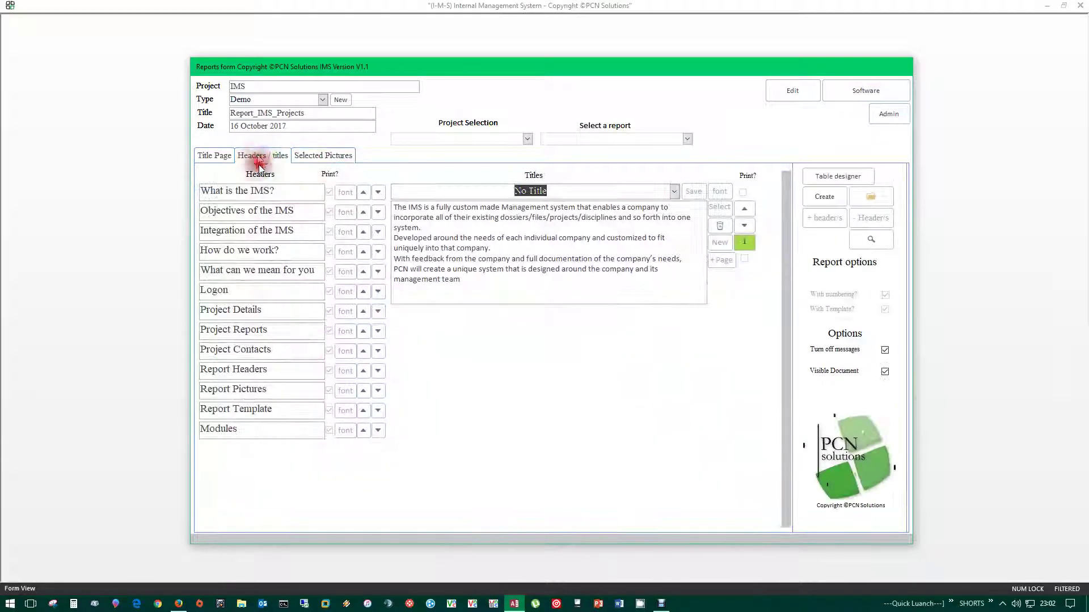
click(323, 155)
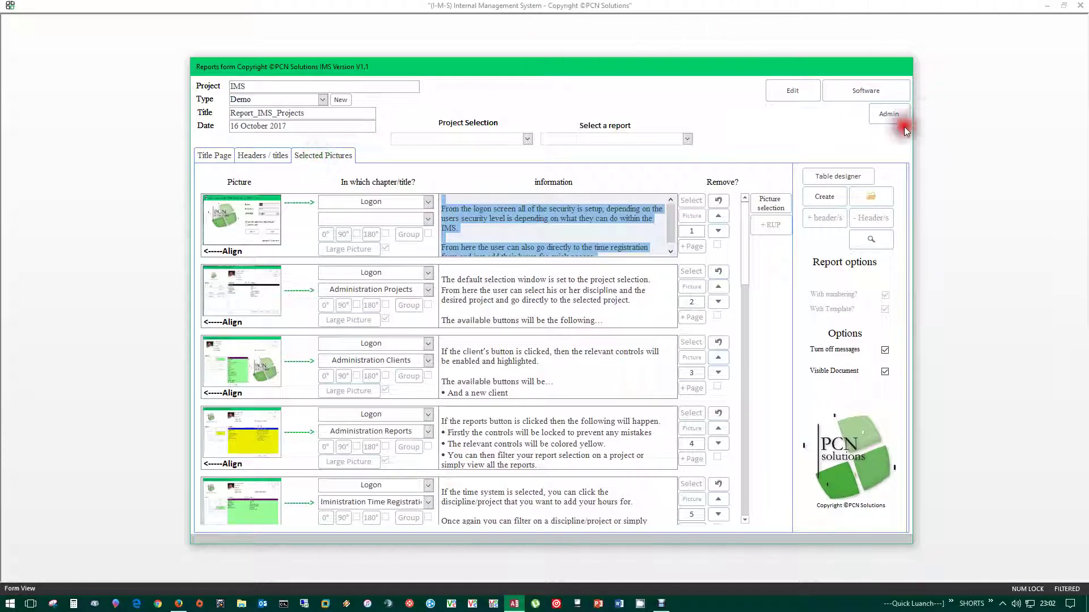
- Close the reports form and open the IMS project from project selection
click(896, 113)
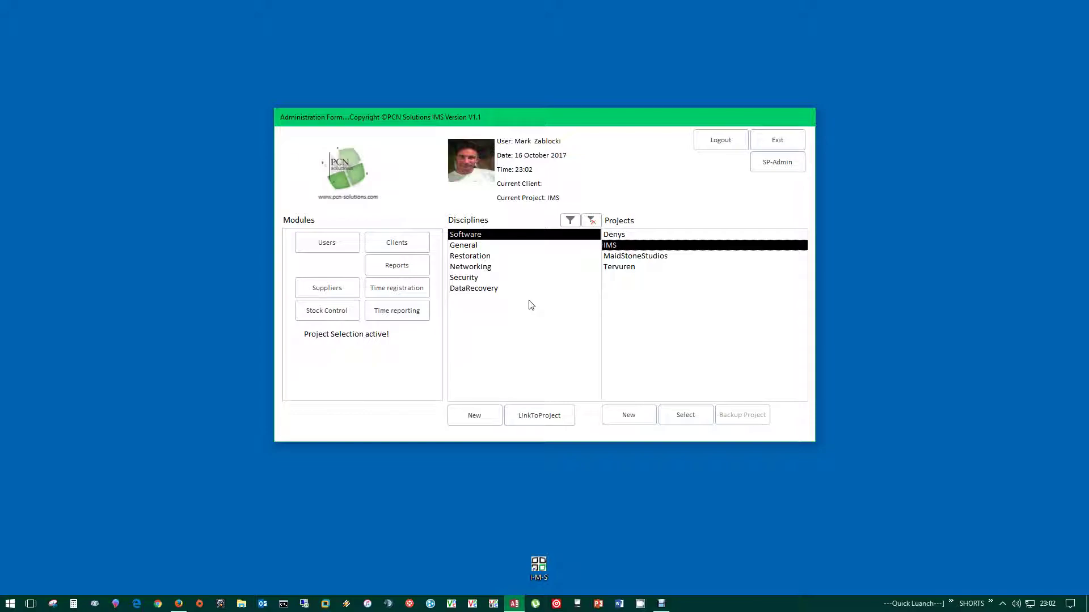
click(708, 140)
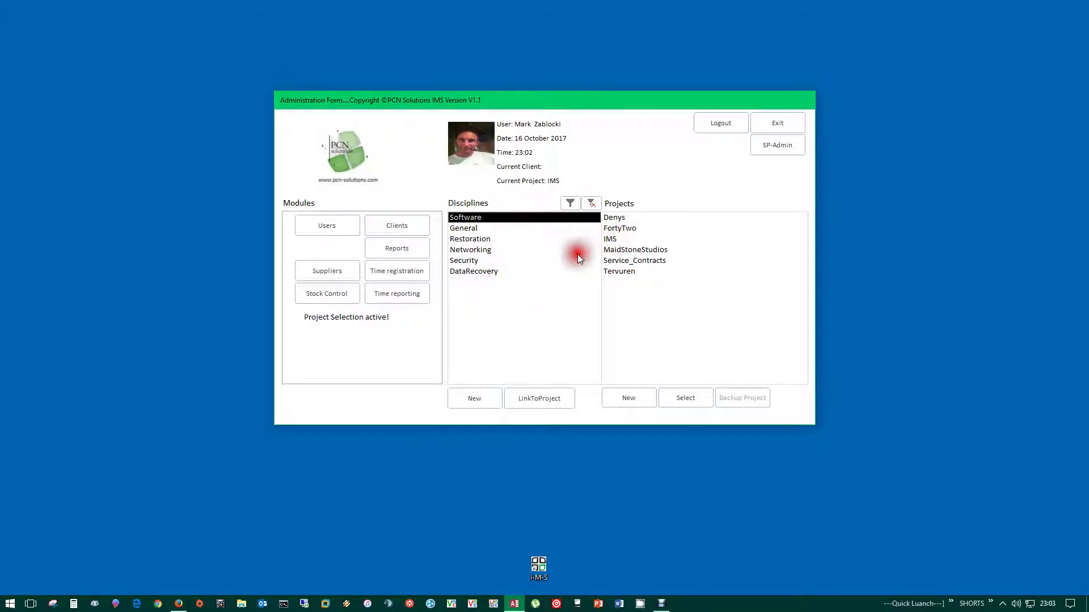
double_click(613, 240)
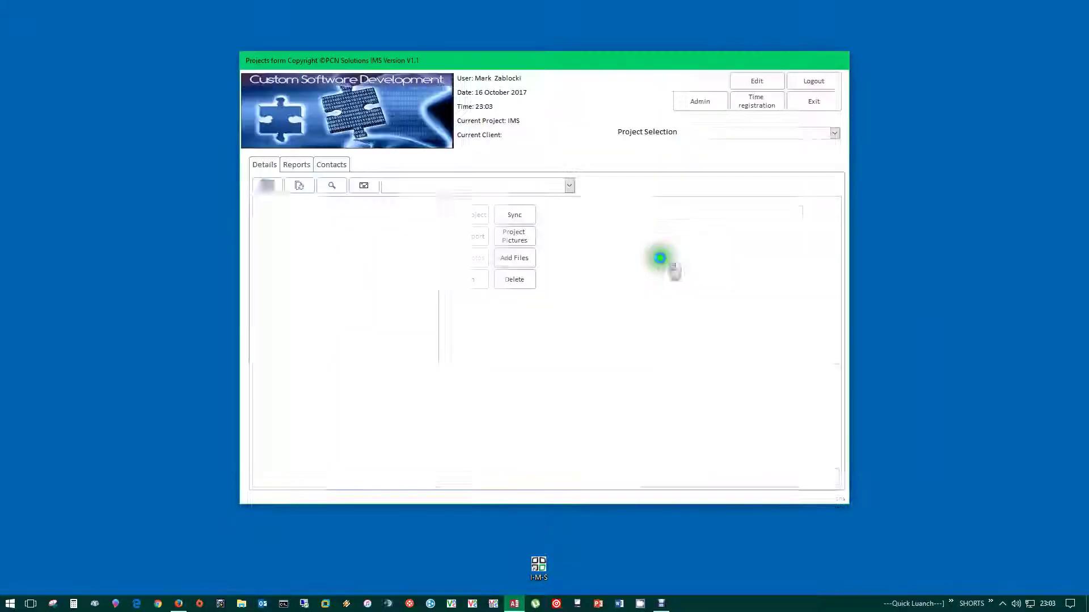
- Check the IMS project's reports and details, then return to the Administration overview
click(294, 165)
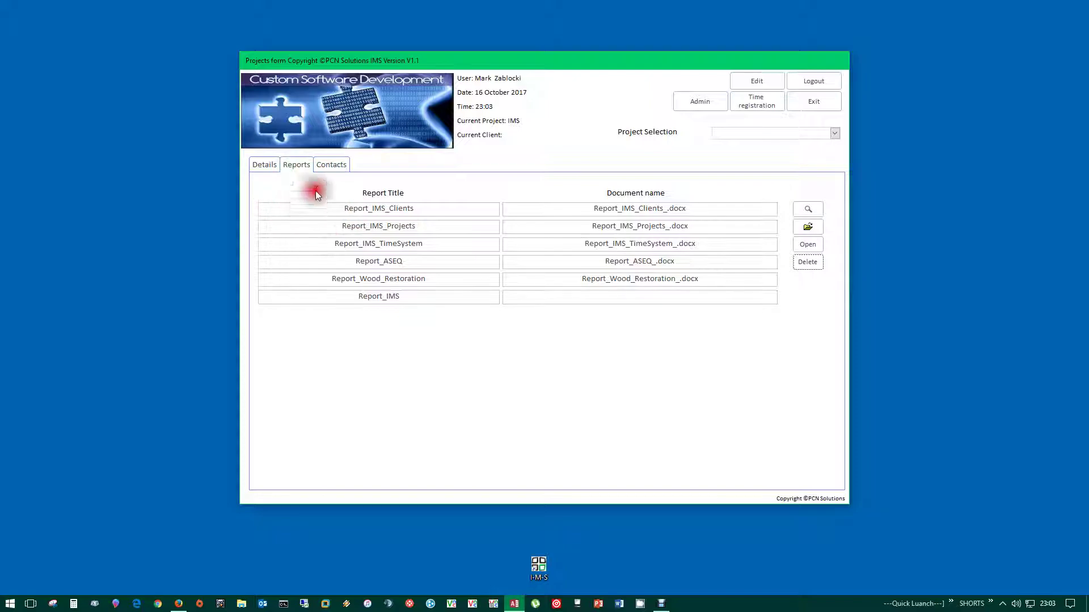
click(254, 164)
click(297, 165)
click(263, 165)
click(791, 155)
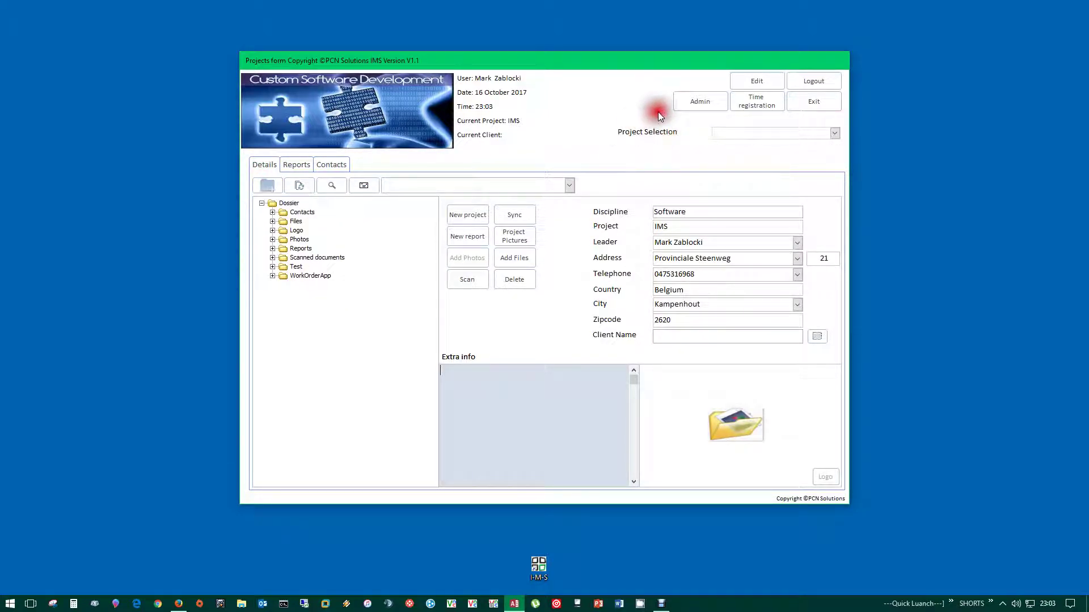
click(693, 100)
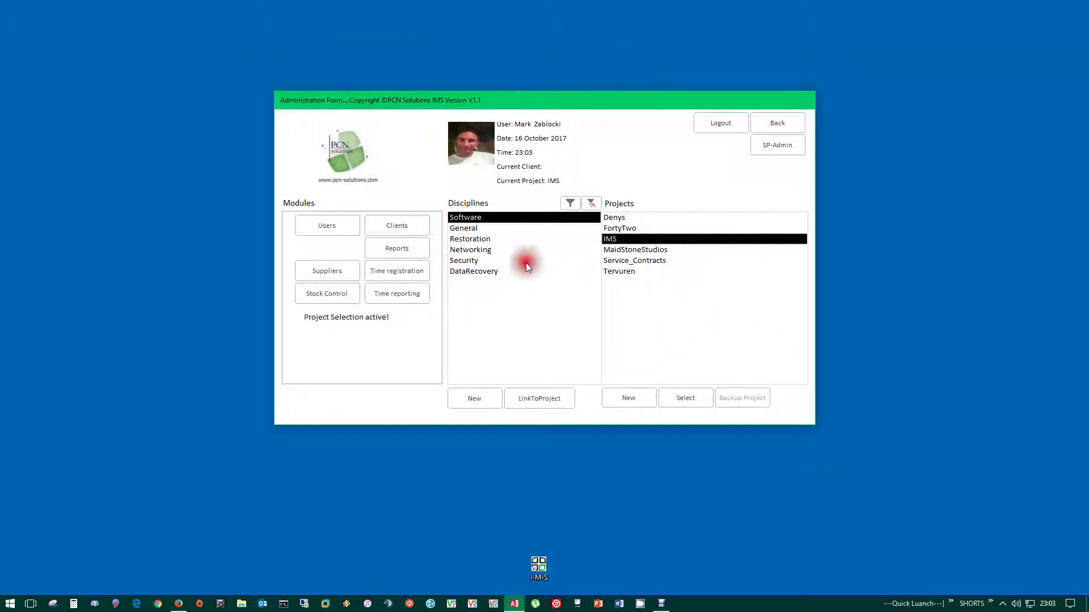
- Open Report_IMS_Clients from report selection and compare its headers/titles and selected pictures
click(394, 253)
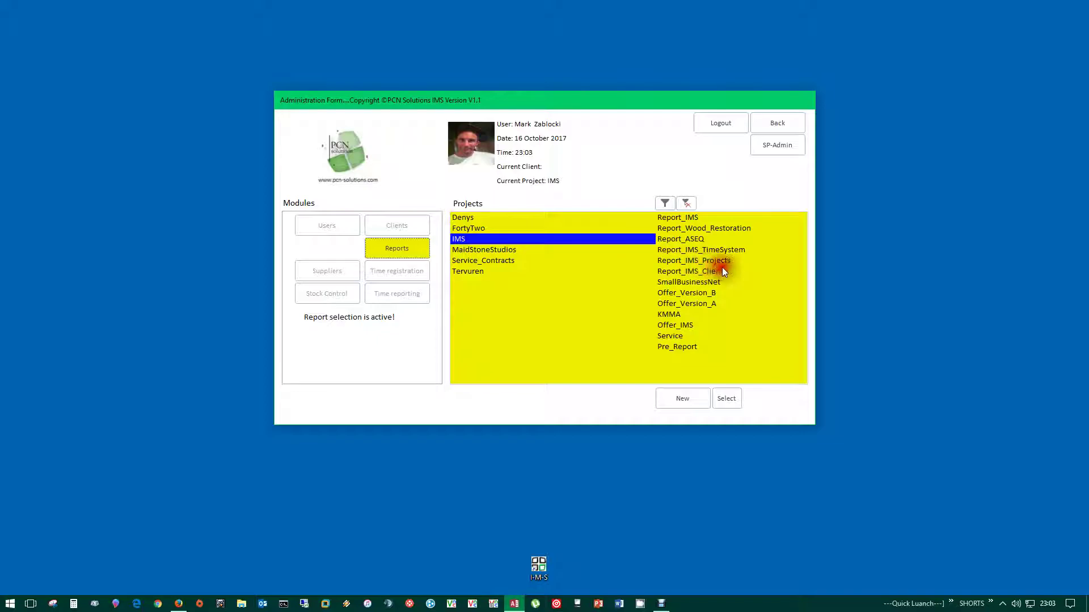
double_click(703, 271)
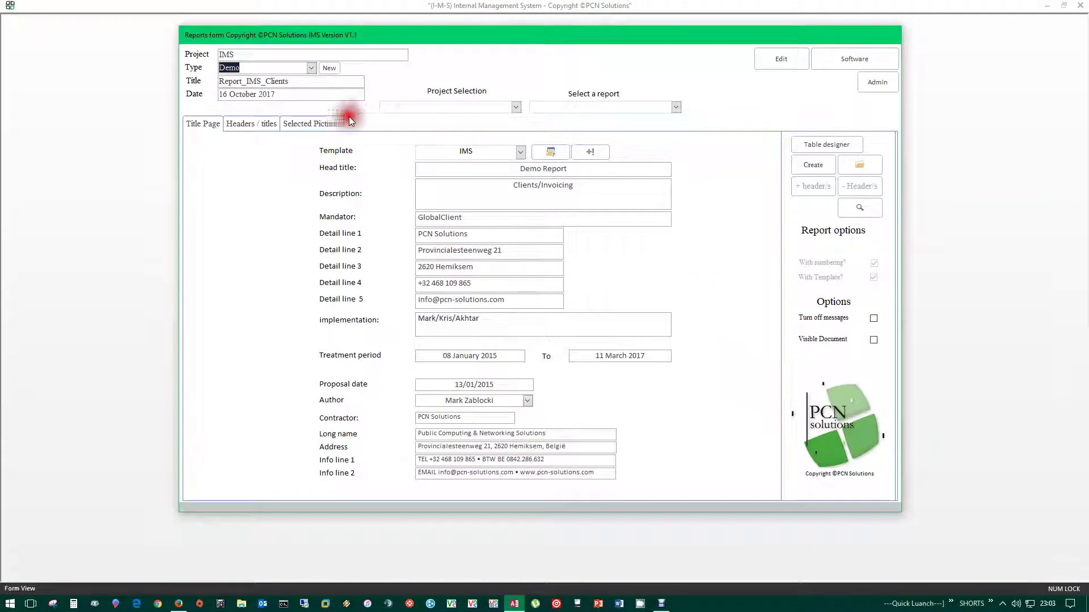
click(275, 124)
click(331, 124)
click(269, 123)
click(332, 128)
click(869, 86)
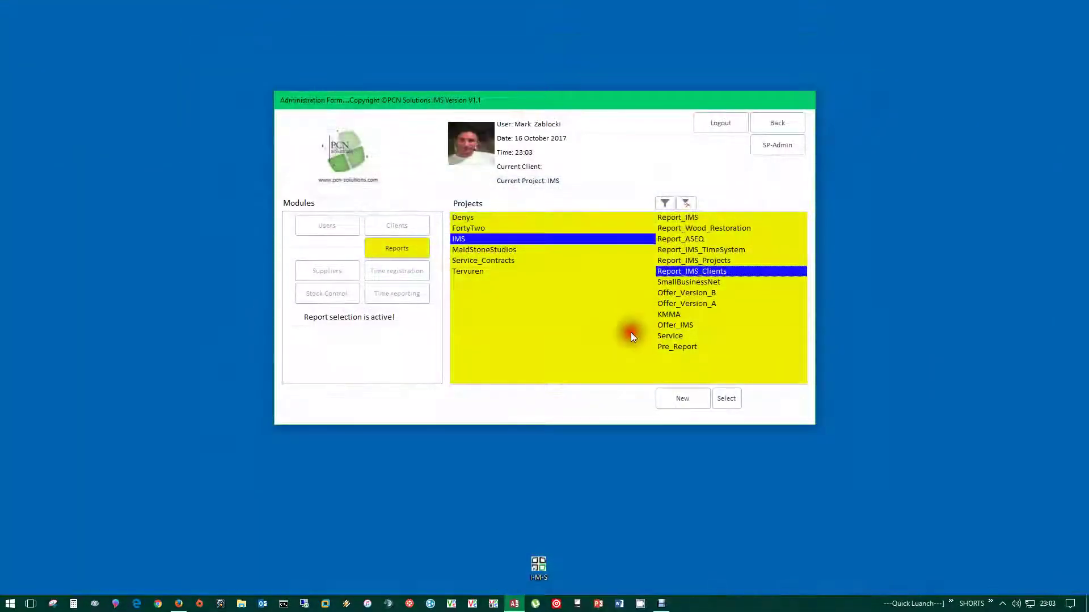
- Reopen Report_IMS_Clients to review its title page, headers and pictures, then close it
double_click(693, 271)
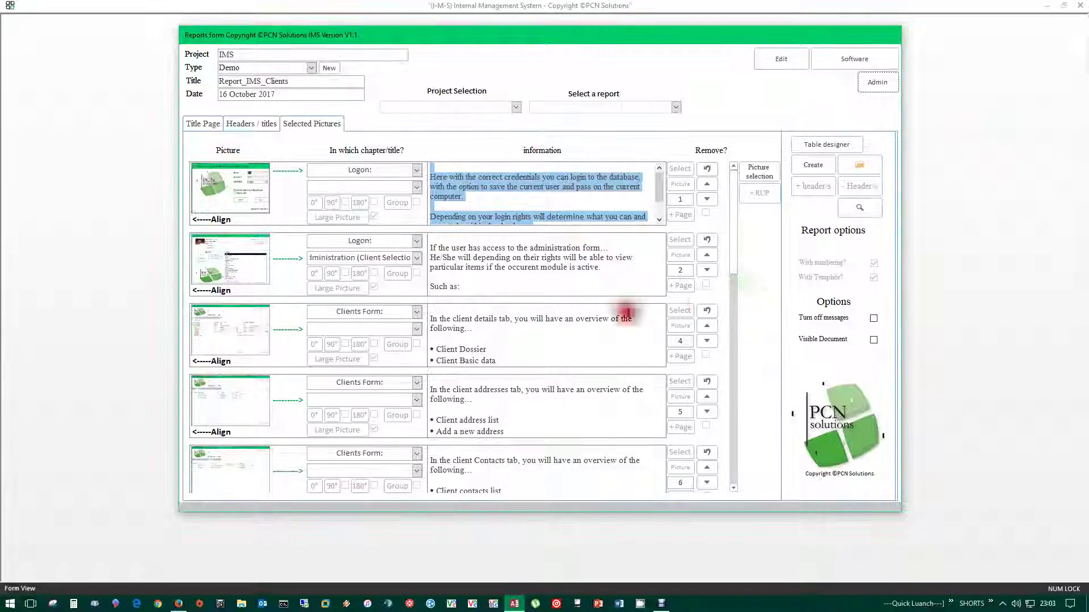
click(263, 128)
click(201, 124)
click(273, 124)
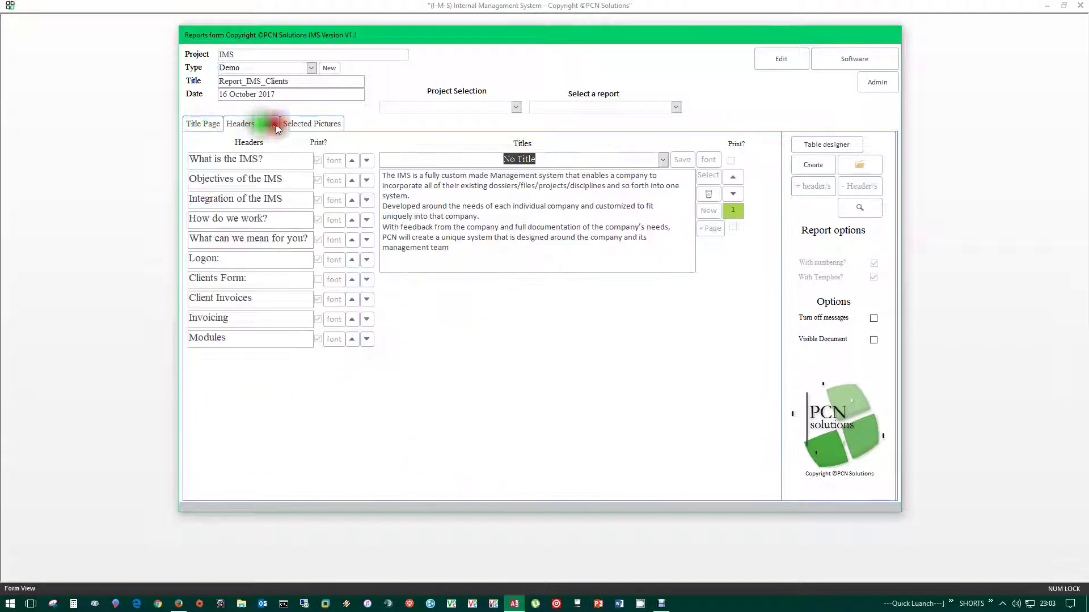
click(297, 132)
click(869, 86)
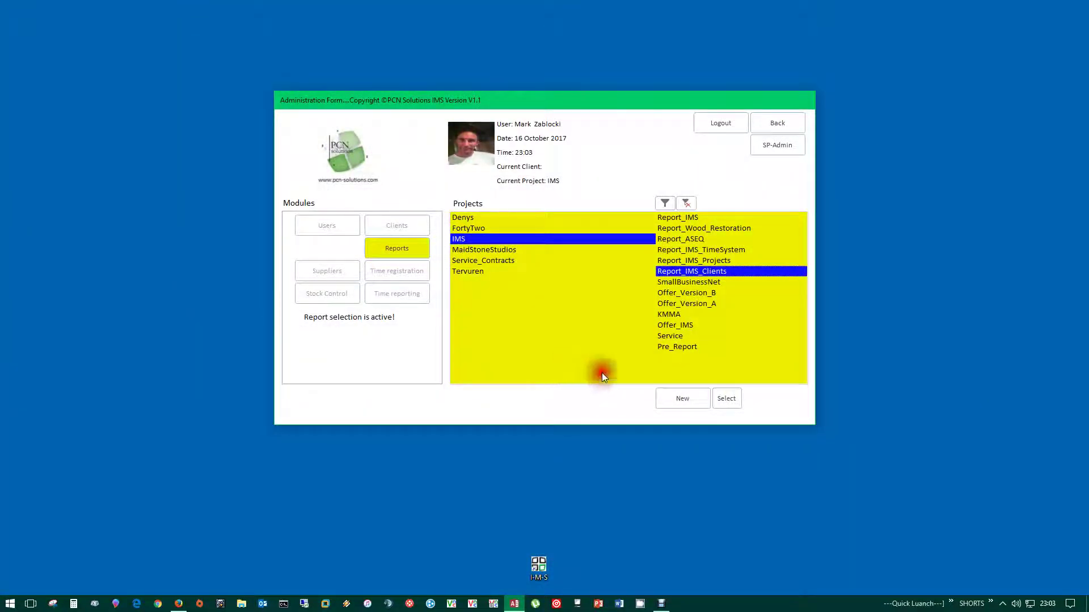
- Review the IMS project's reports, details and contacts, then open Report_ASEQ from report selection
click(397, 248)
double_click(596, 238)
click(338, 165)
click(298, 163)
click(264, 163)
click(296, 163)
click(327, 164)
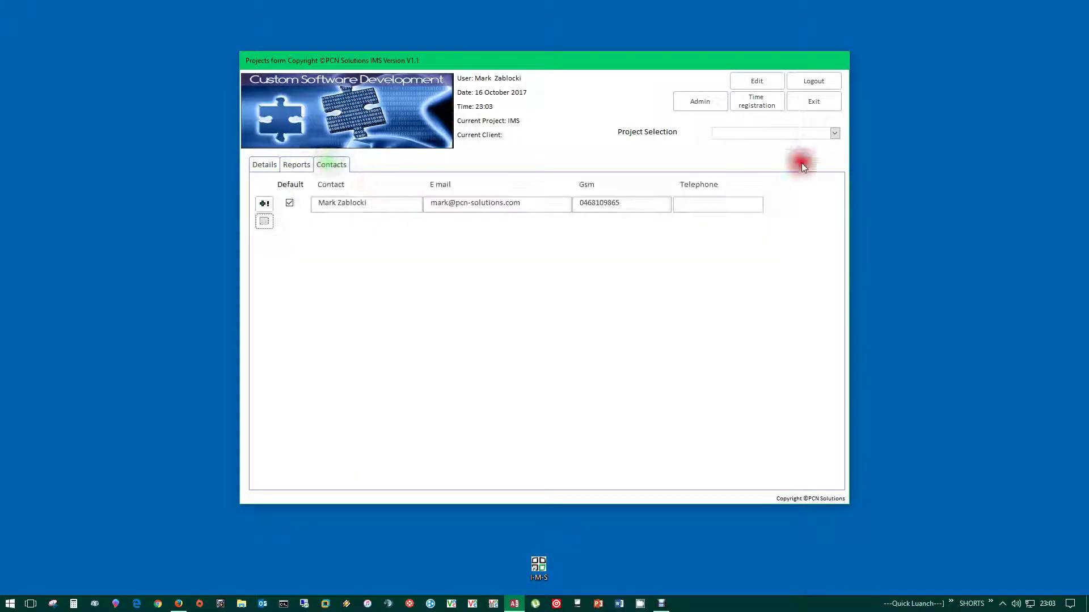
click(700, 101)
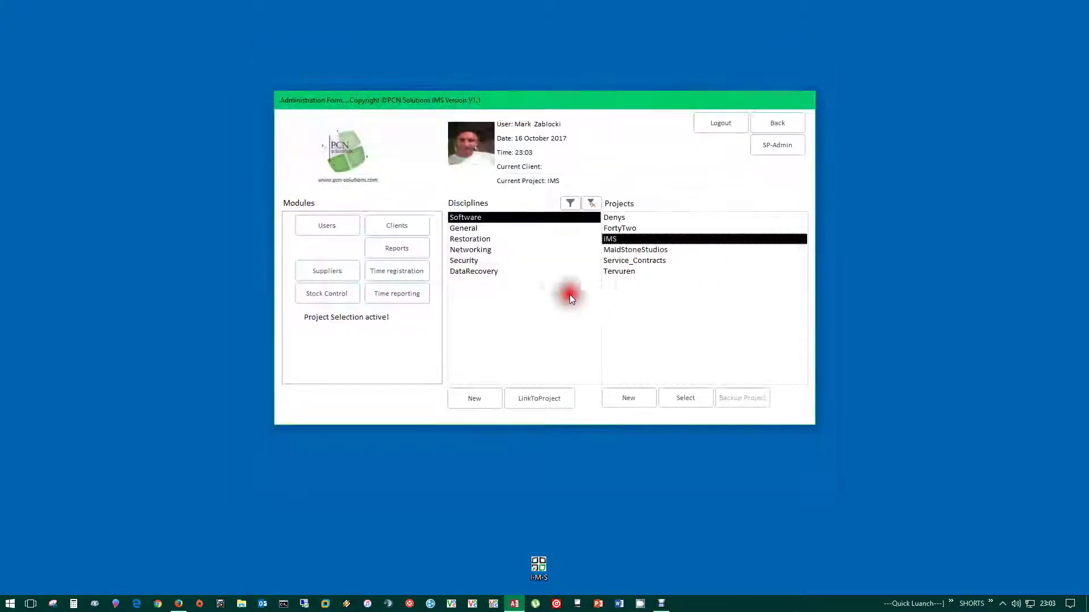
click(421, 253)
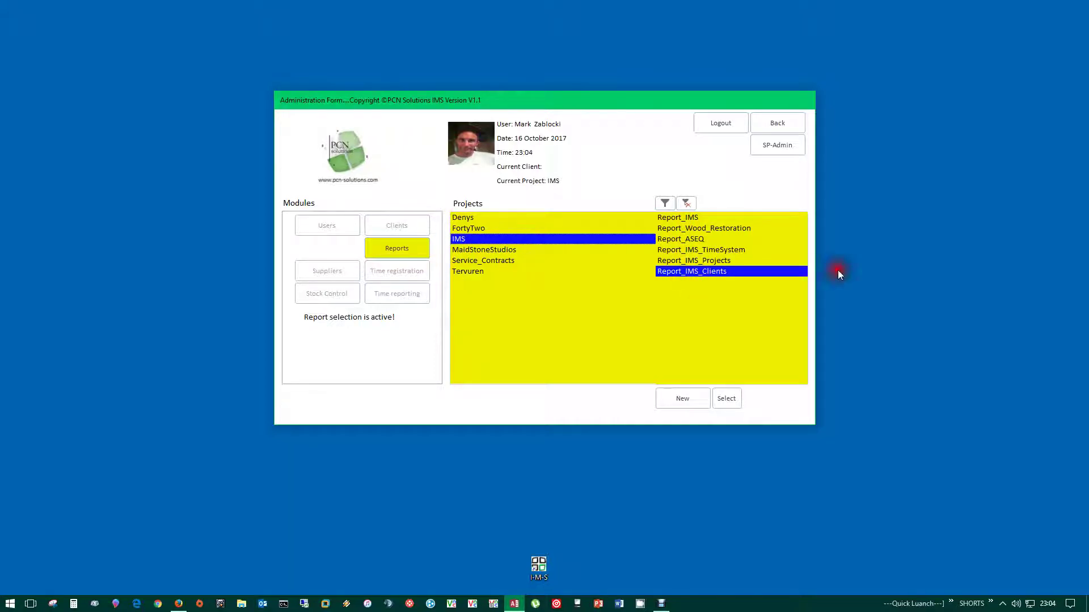
double_click(679, 238)
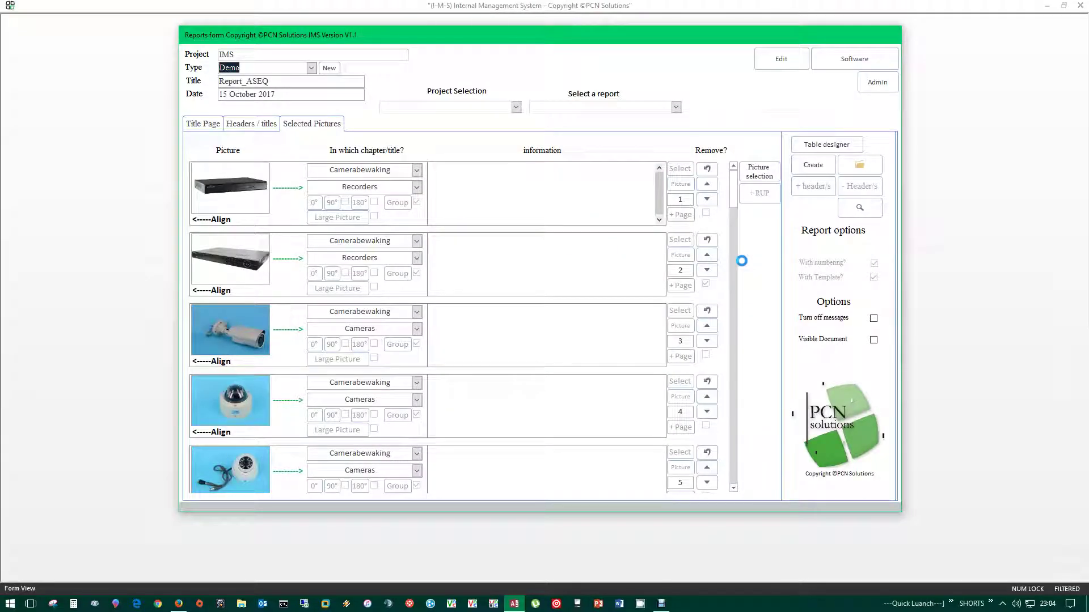
- Browse Report_ASEQ's title page and expand the Toegangscontrole, Inbraakbeveiliging and Branddetectie headers
click(272, 128)
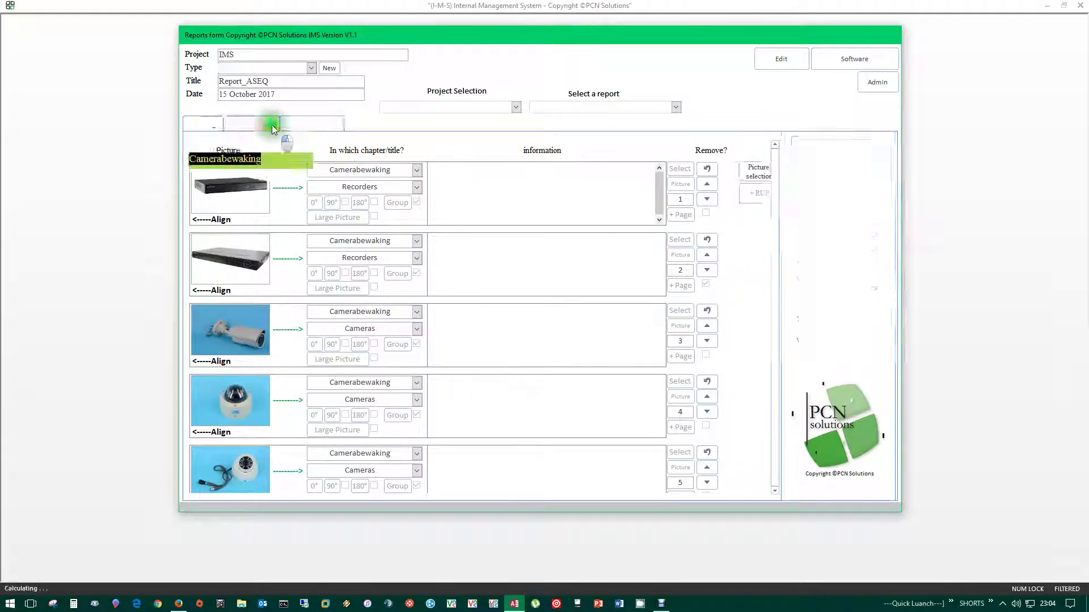
click(203, 124)
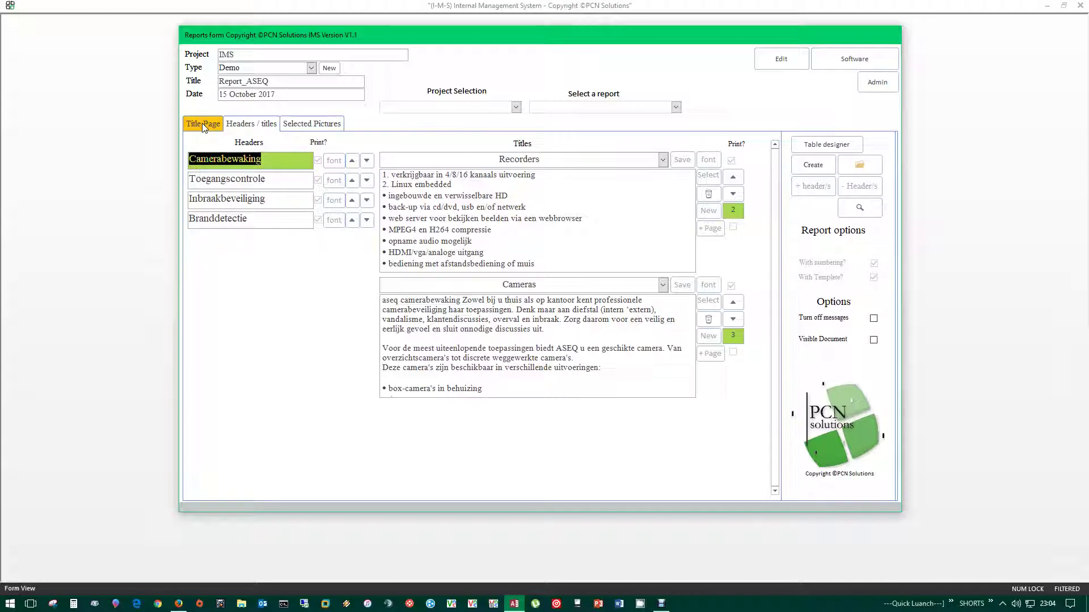
click(252, 124)
click(226, 182)
click(229, 200)
click(232, 220)
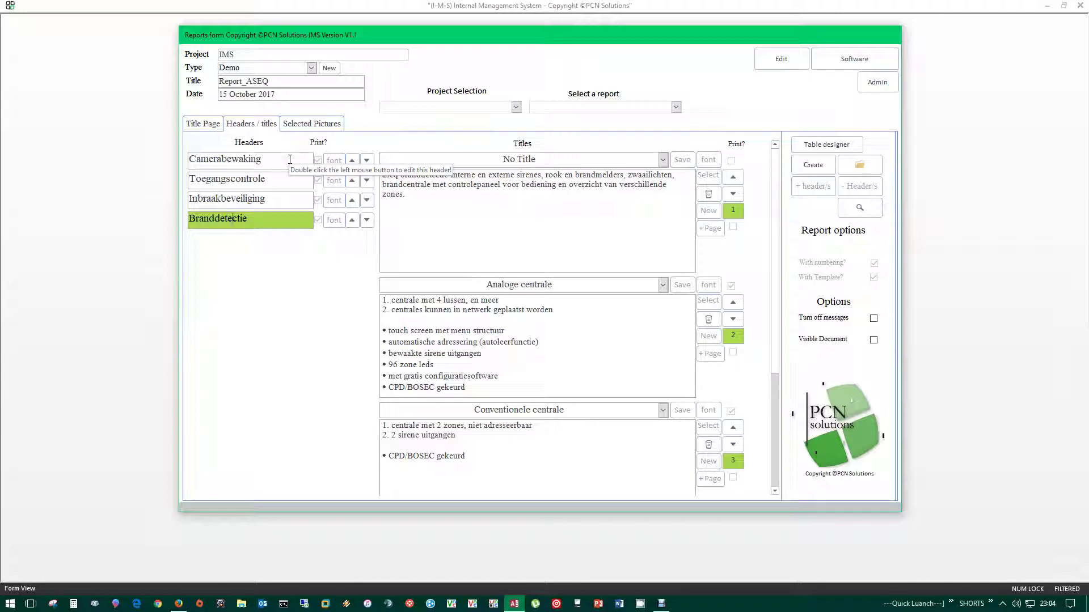
- Open the Camerabewaking, Toegangscontrole, Inbraakbeveiliging and Branddetectie headers to inspect their titles
double_click(290, 160)
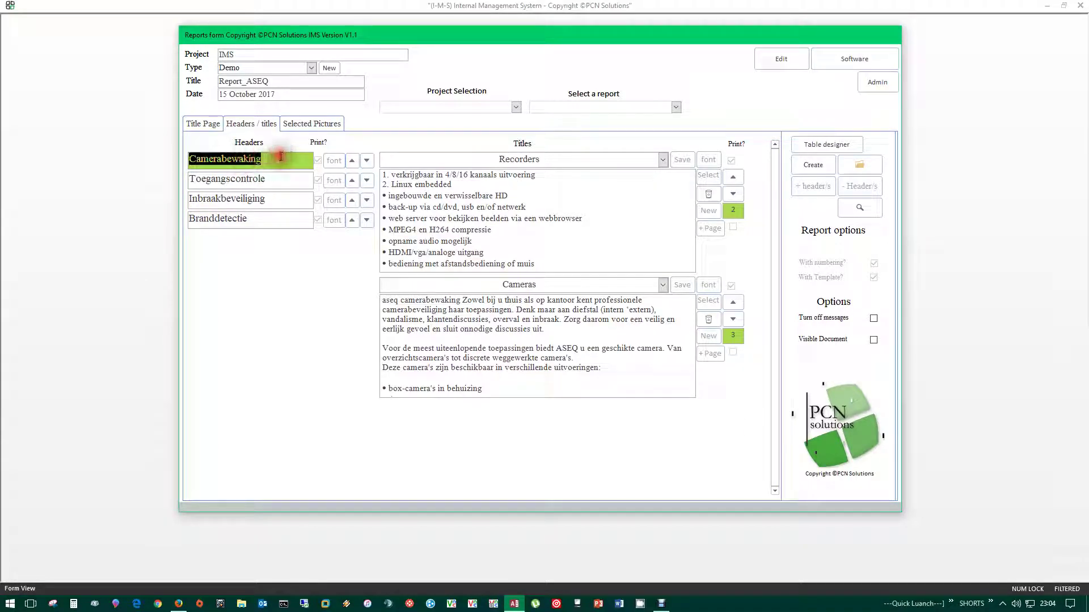
double_click(279, 179)
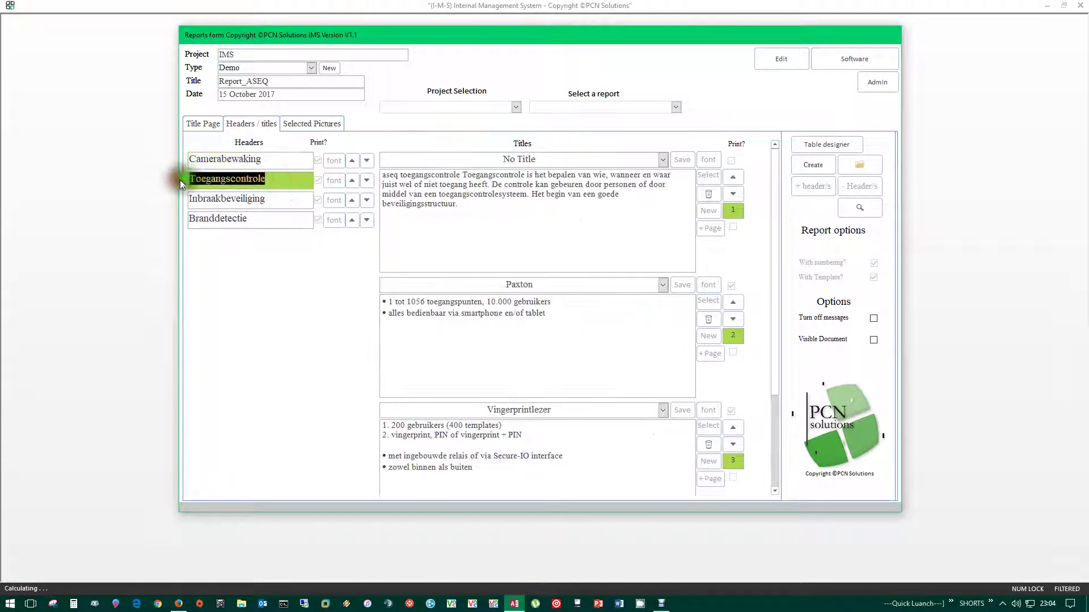
double_click(280, 199)
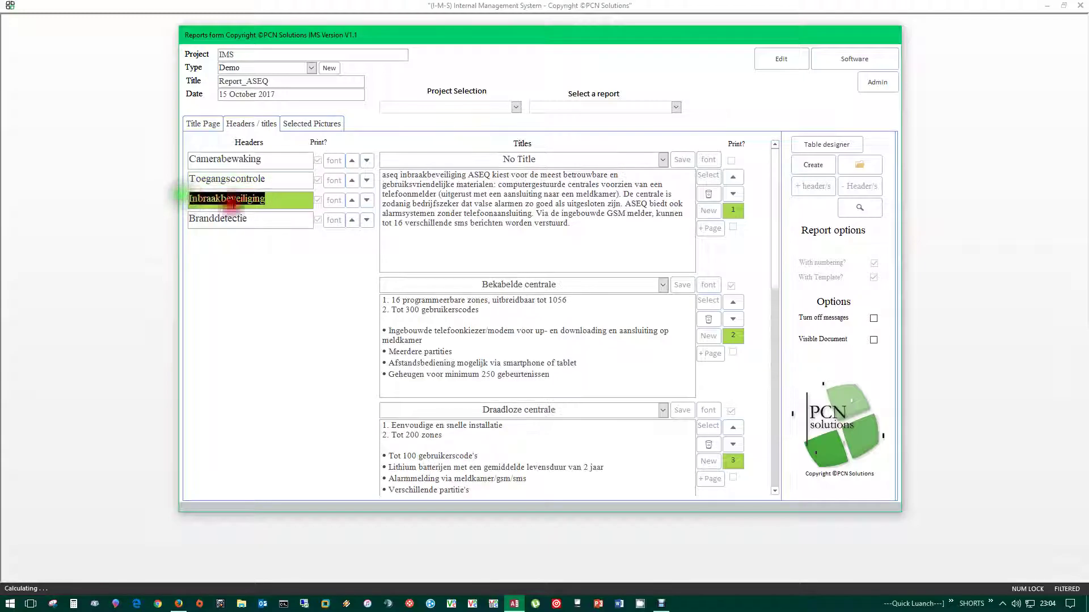
double_click(190, 218)
click(353, 220)
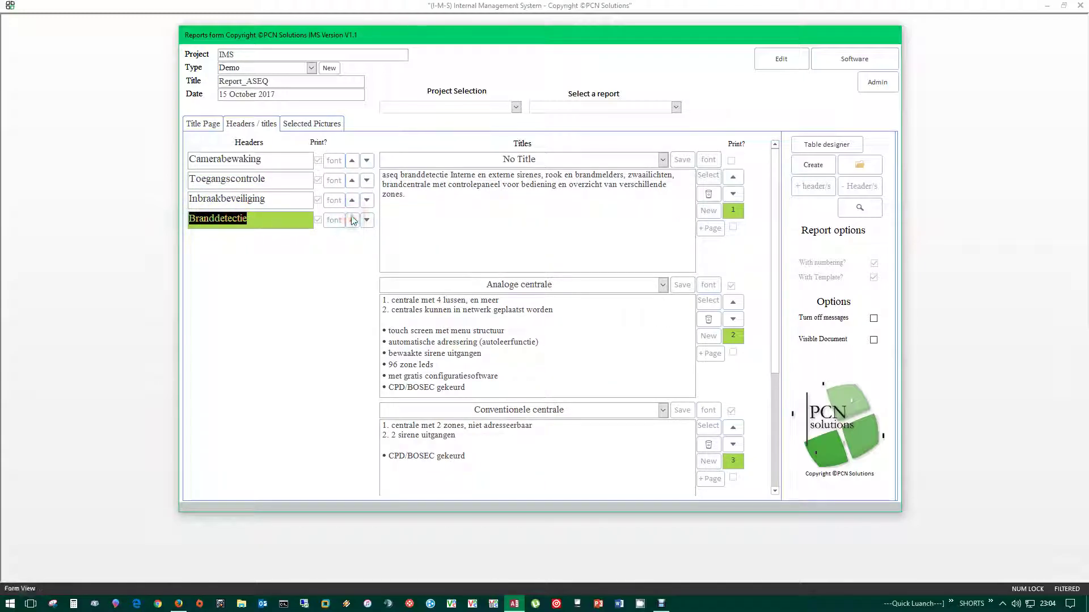
drag(386, 319, 511, 383)
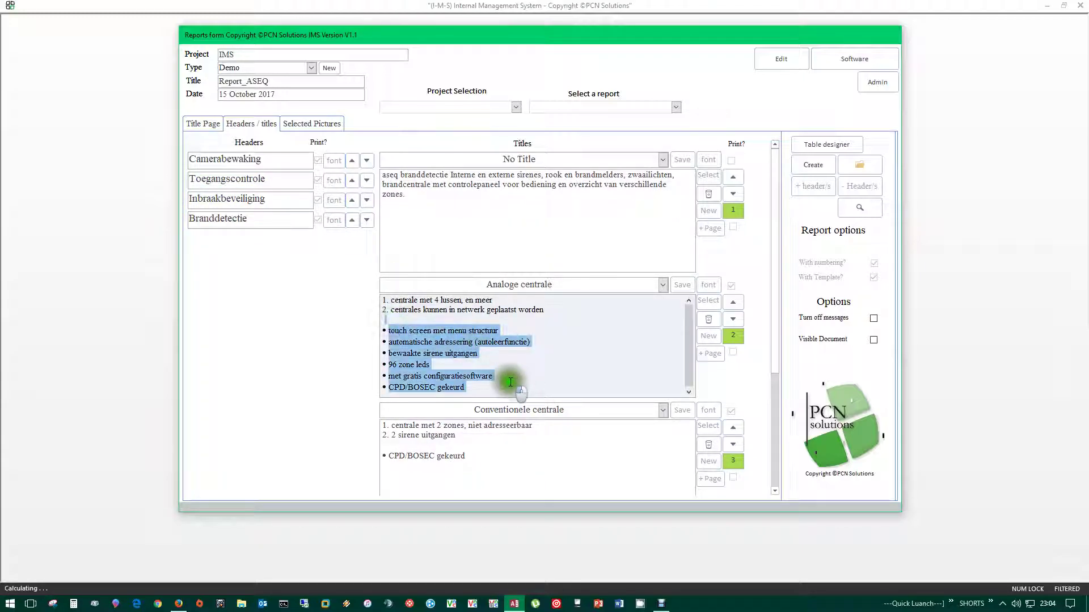
click(236, 179)
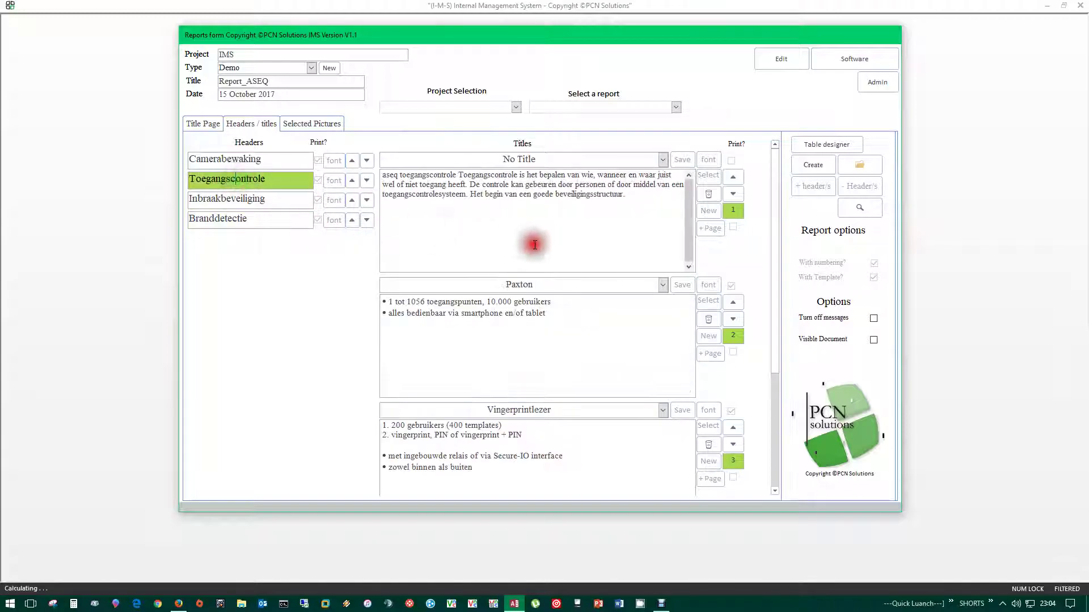
click(227, 160)
- Select lines in the Recorders title text under Camerabewaking
click(495, 257)
drag(495, 257, 384, 196)
click(542, 190)
click(448, 184)
drag(448, 184, 391, 174)
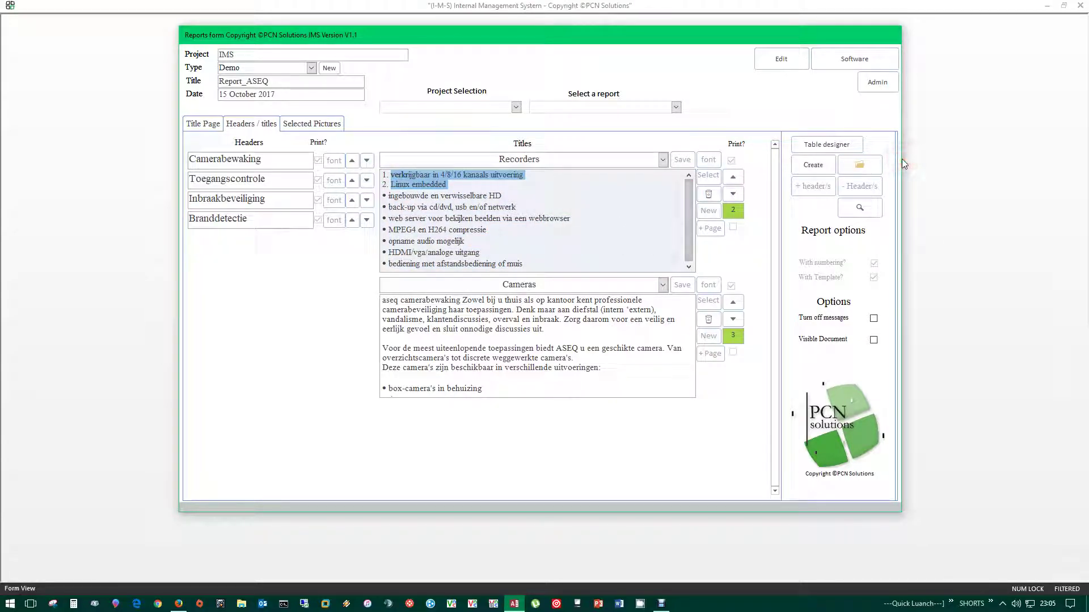
- Generate Report_ASEQ as a visible Word document with messages turned off, and bring it forward
click(873, 323)
click(630, 346)
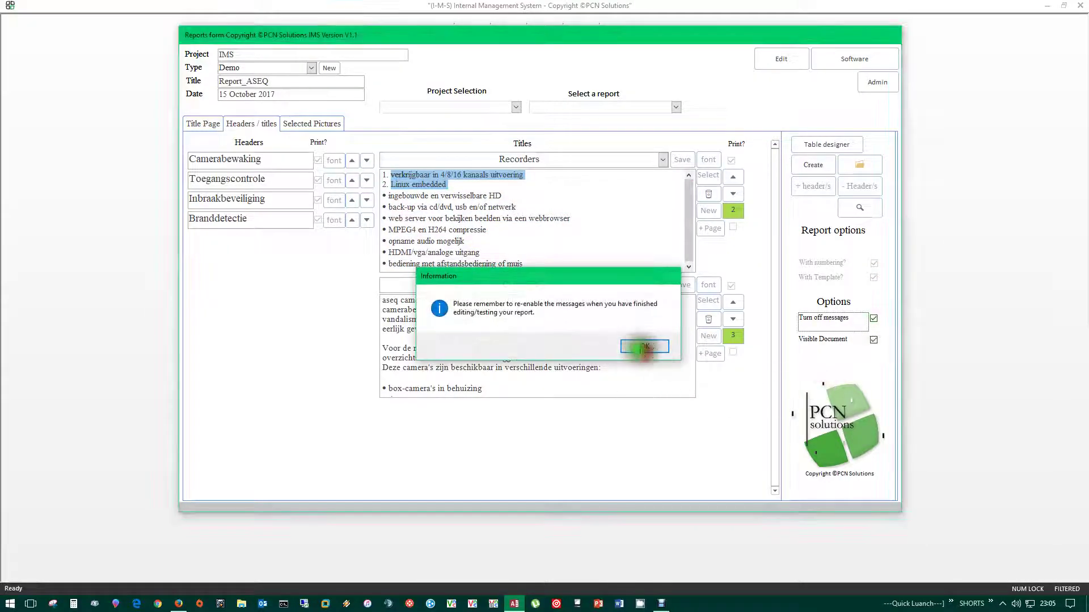
click(839, 340)
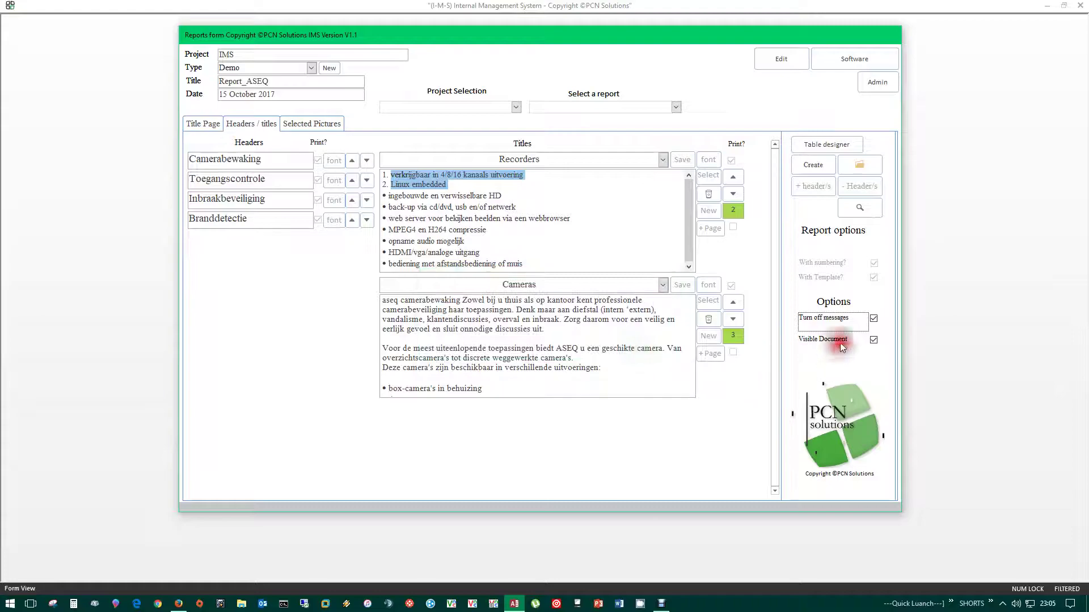
click(812, 165)
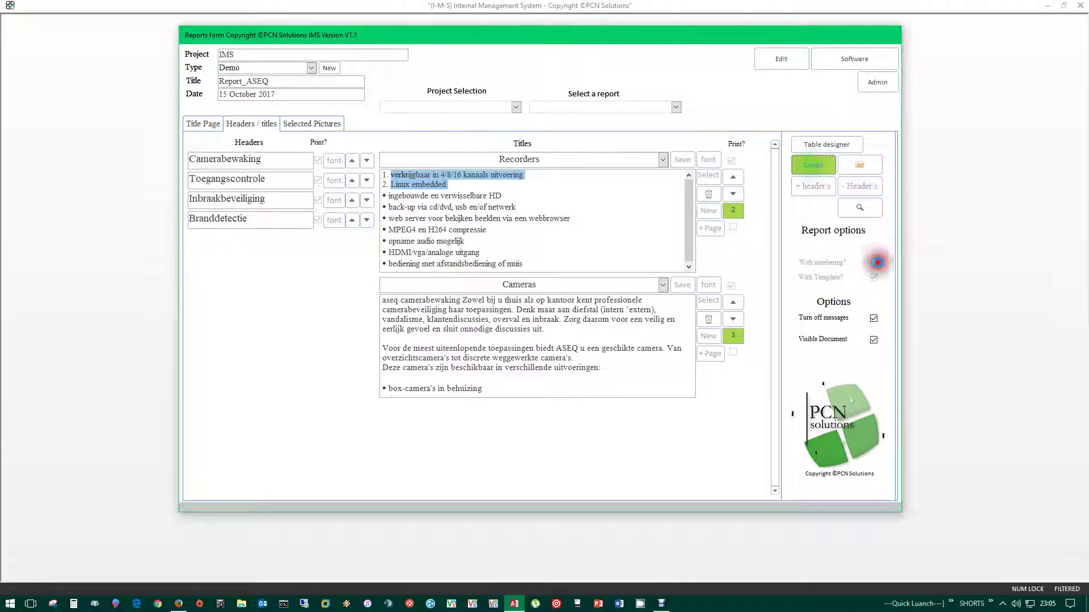
click(620, 605)
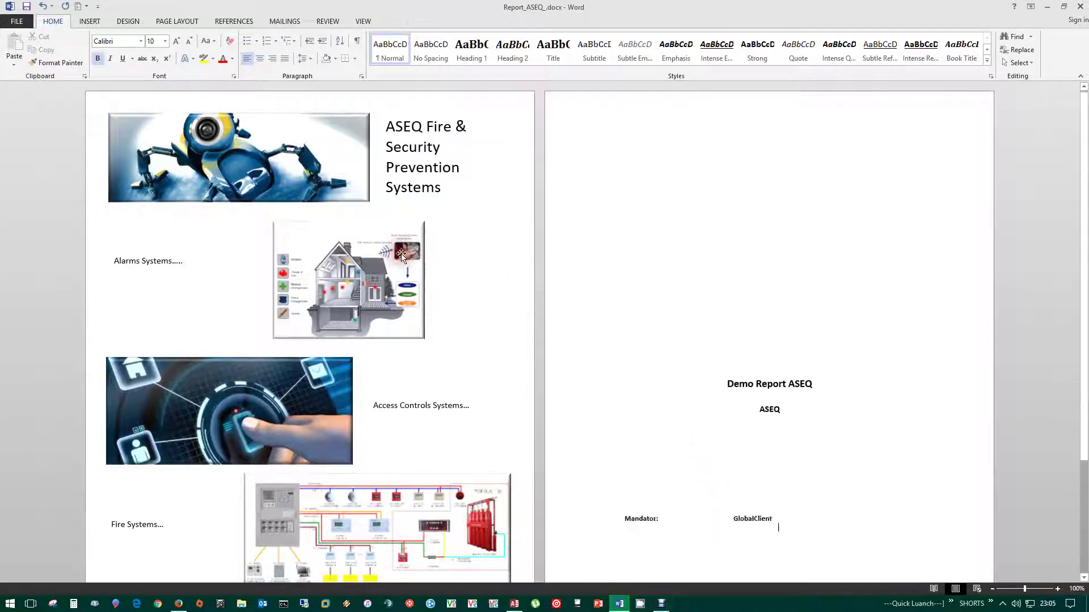
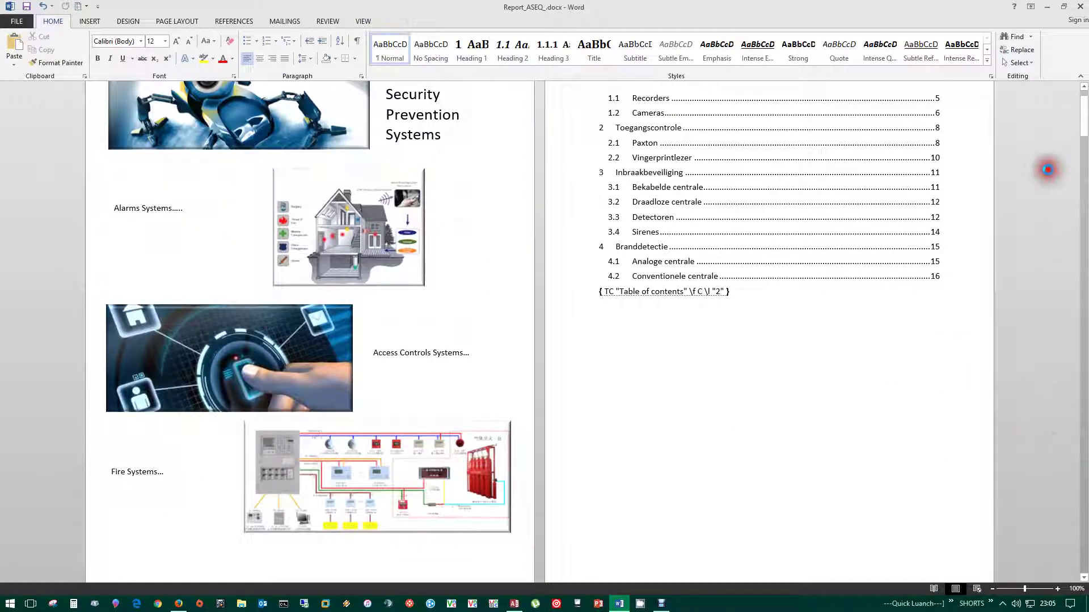
- Scroll through Report_ASEQ in Word, select its camera pictures, then minimize Word
drag(1083, 117, 1083, 267)
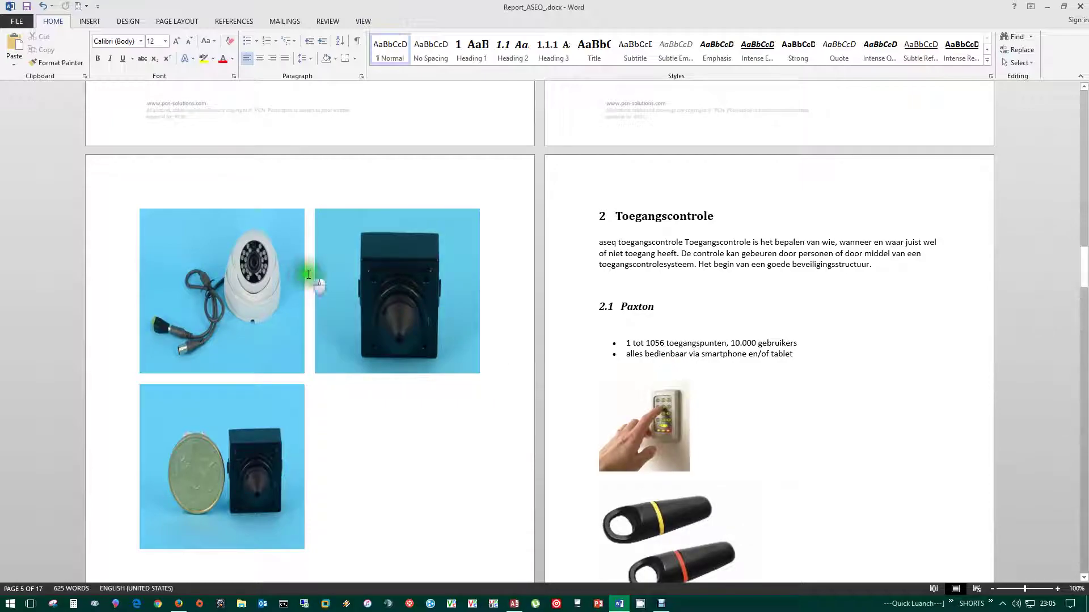
click(152, 378)
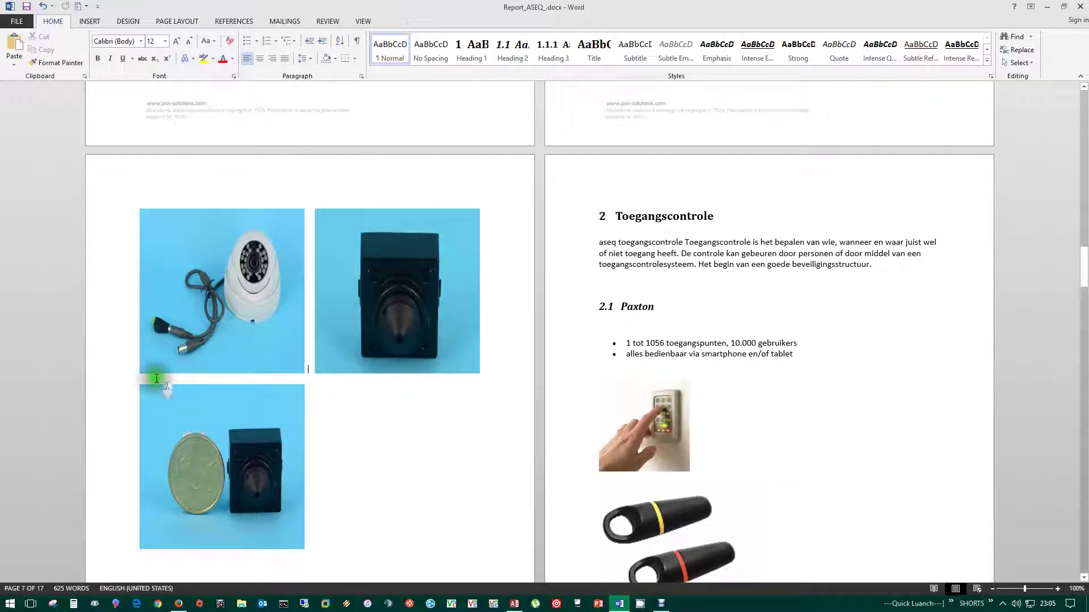
click(169, 291)
click(195, 434)
click(366, 318)
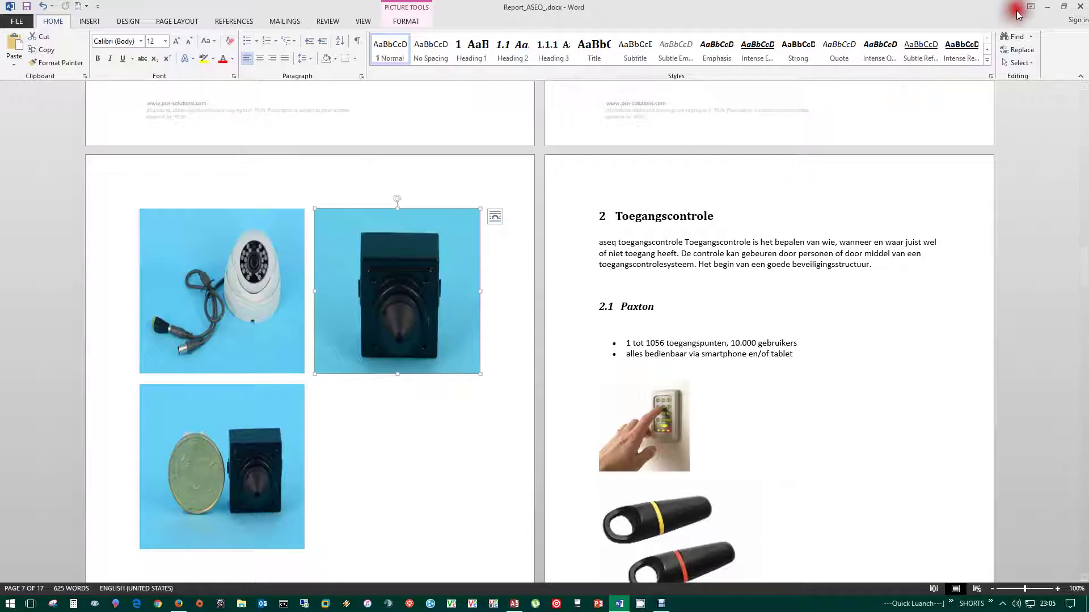
click(1047, 6)
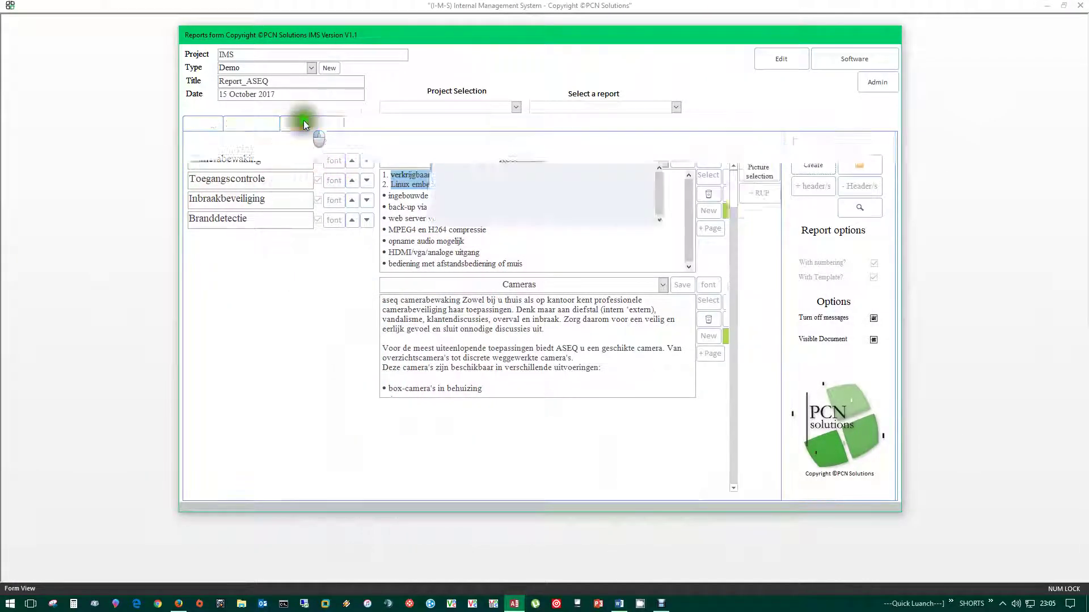
- Check the chapter assigned to each picture in the ASEQ report's Selected Pictures list
click(305, 124)
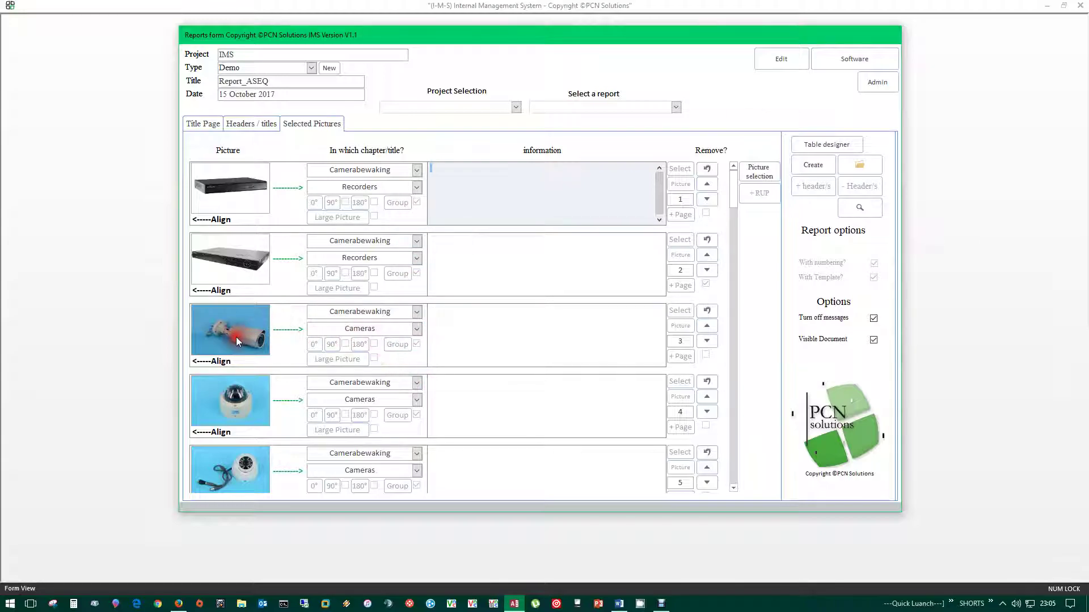
click(242, 470)
scroll(242, 469, down, 1)
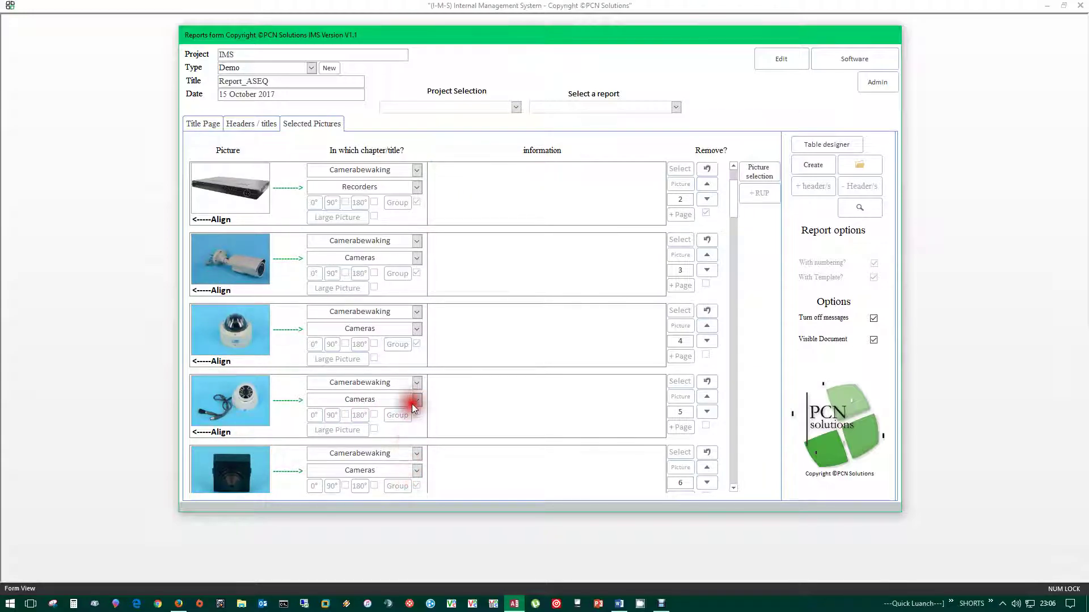
click(379, 258)
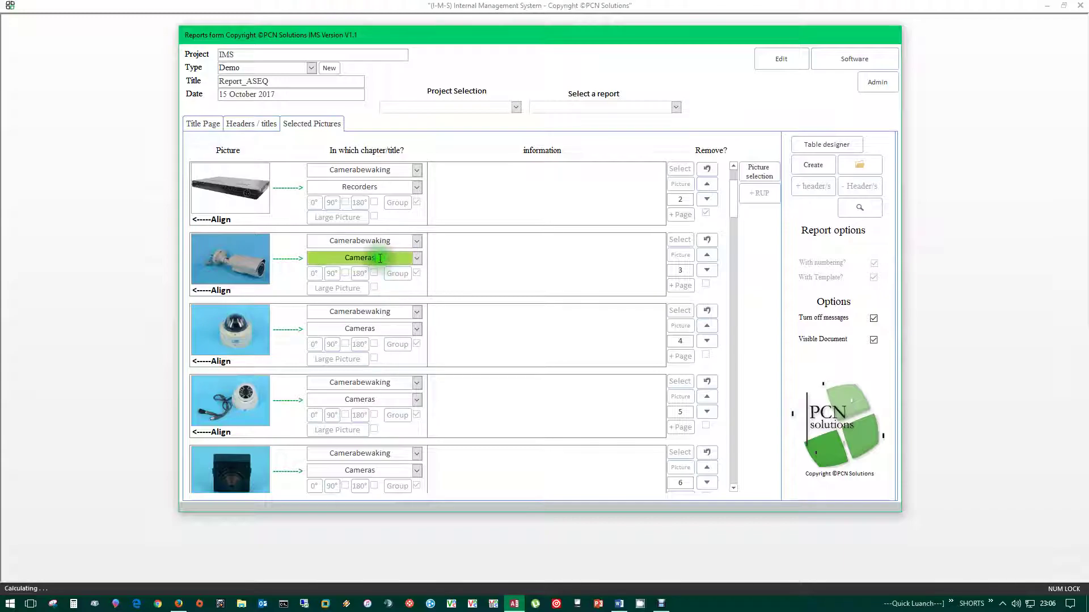
click(380, 330)
click(379, 400)
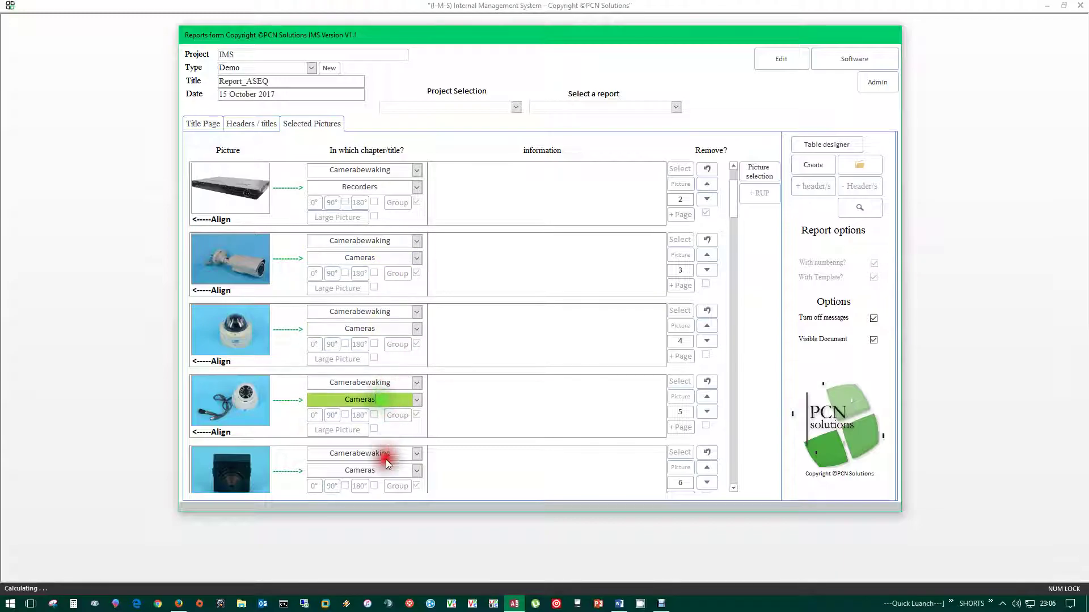
click(378, 471)
- Inspect the fourth picture's information field
click(474, 384)
click(474, 385)
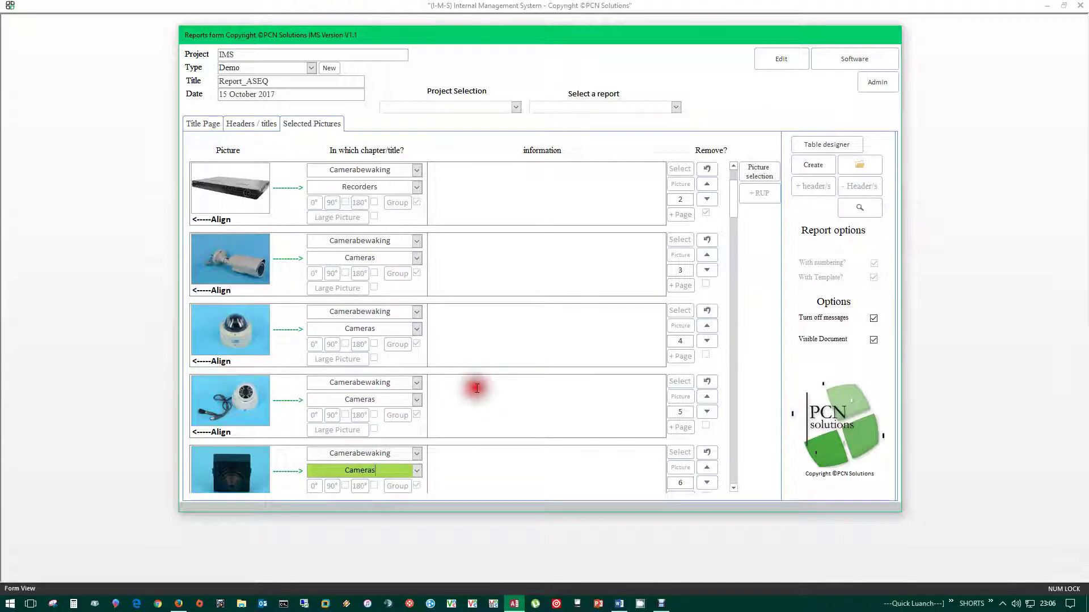
click(503, 392)
- Glance at Headers / titles and Selected Pictures, then return to the Administration form
click(233, 122)
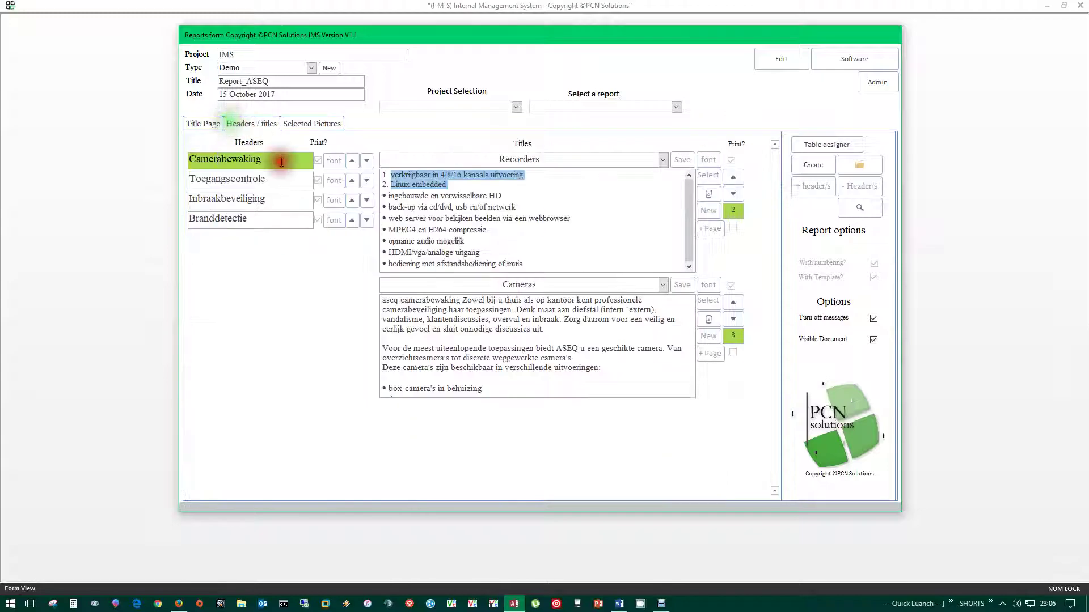
click(321, 124)
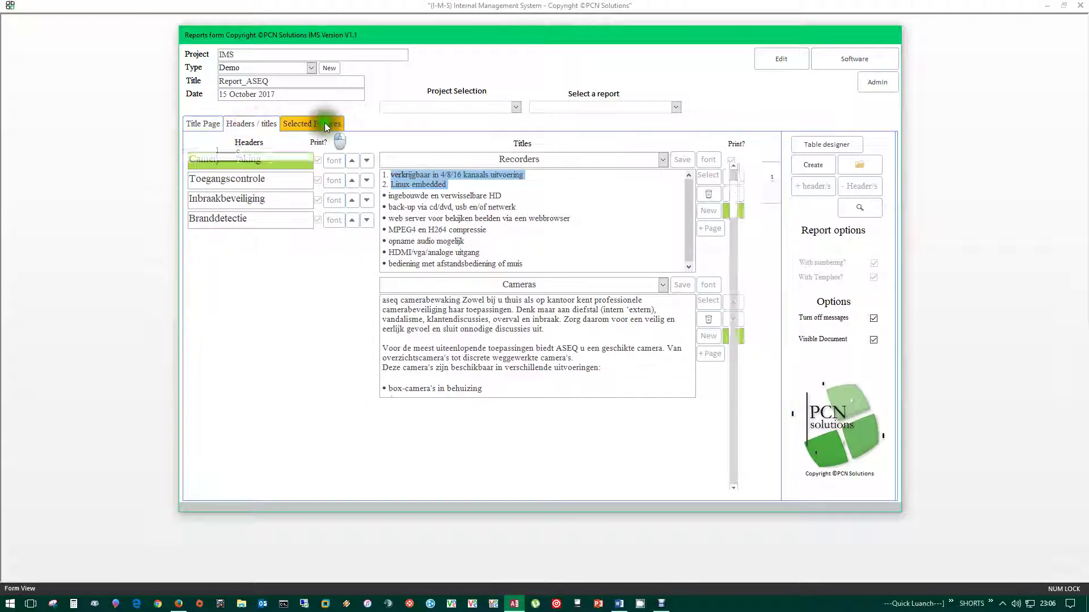
click(840, 67)
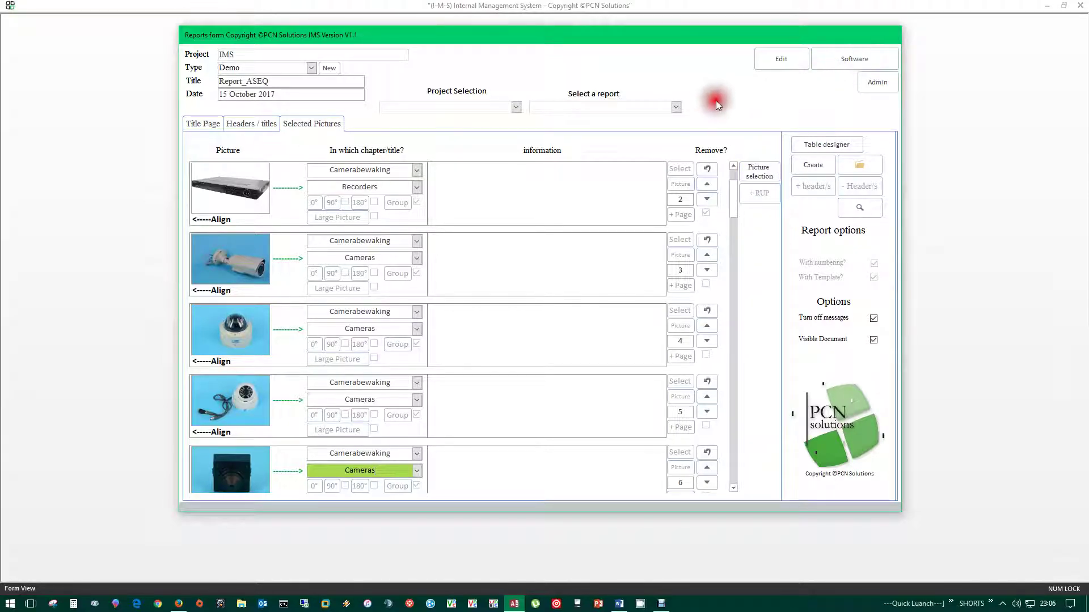
click(882, 85)
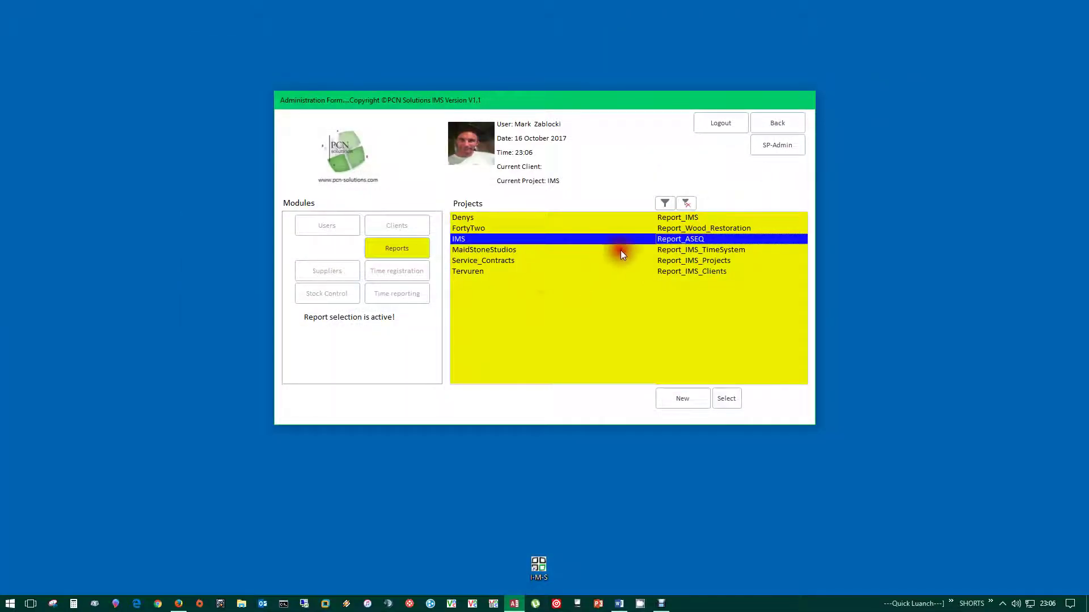
- Open the Service report of the Service_Contracts project and show its headers and titles
click(464, 260)
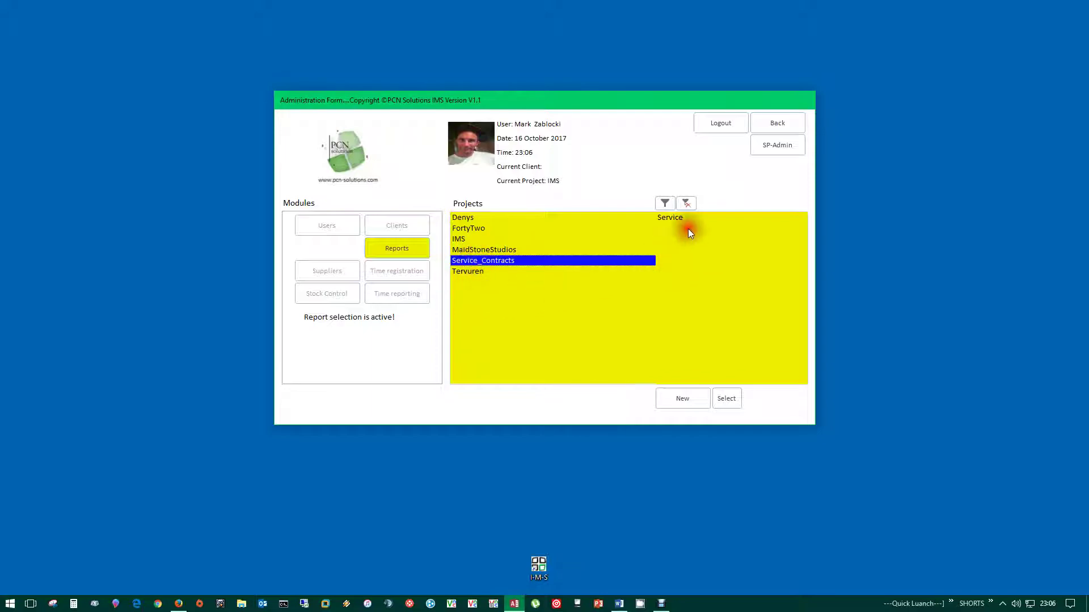
double_click(669, 218)
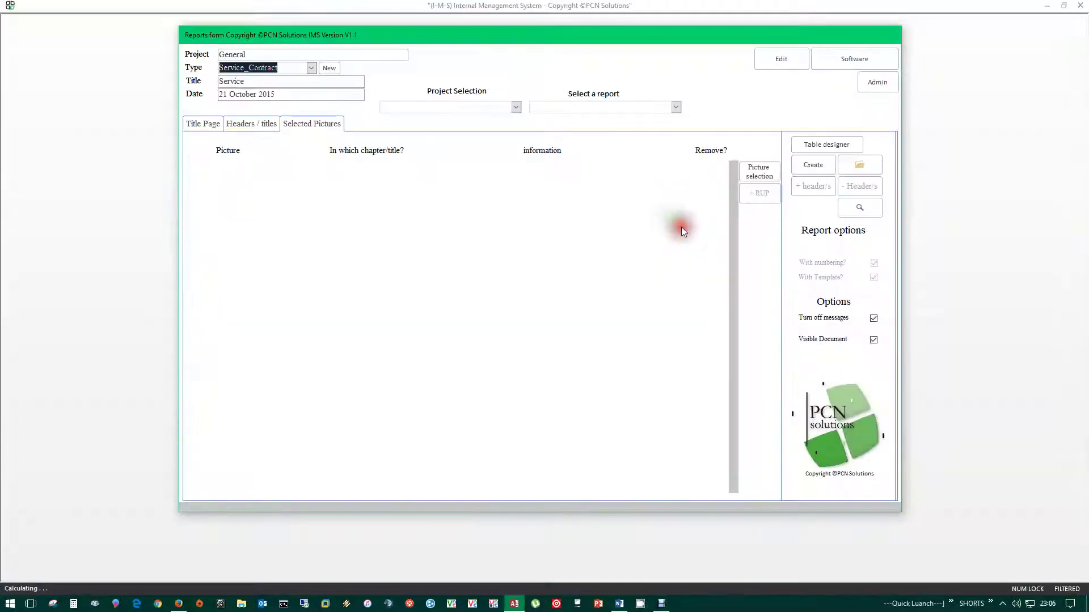
click(243, 123)
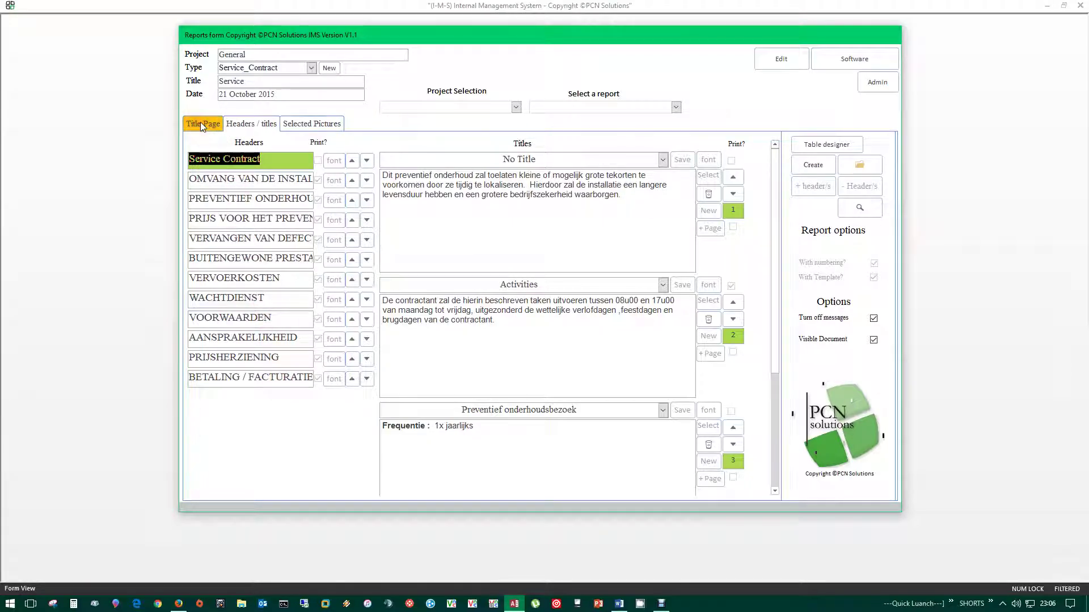
- Review the WACHTDIENST and VOORWAARDEN header texts, select the Tarieven text, and create the report
click(256, 244)
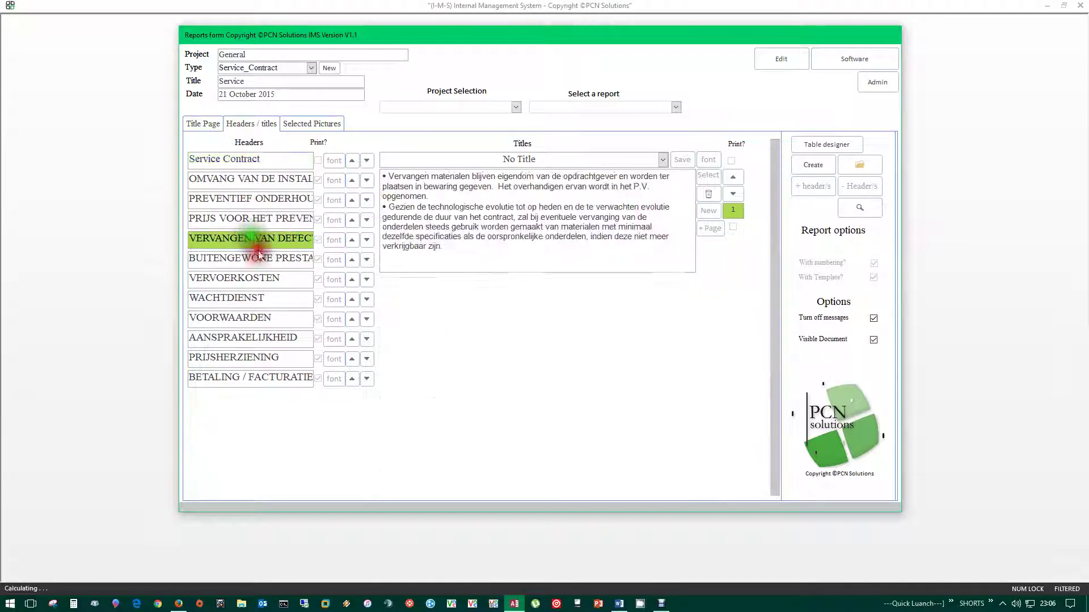
click(255, 259)
click(244, 278)
click(227, 296)
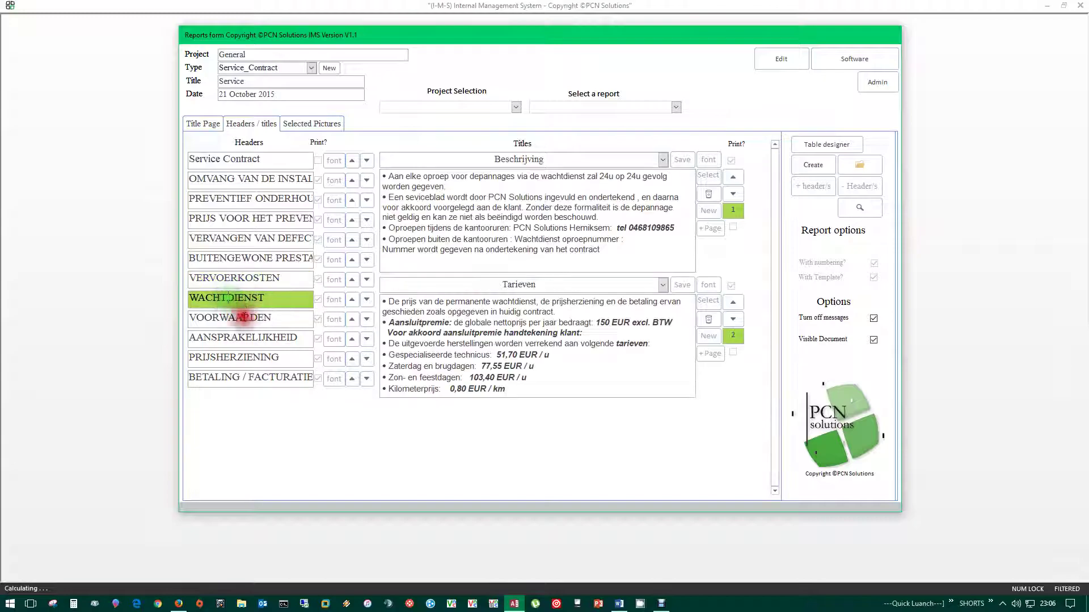
click(246, 316)
click(229, 297)
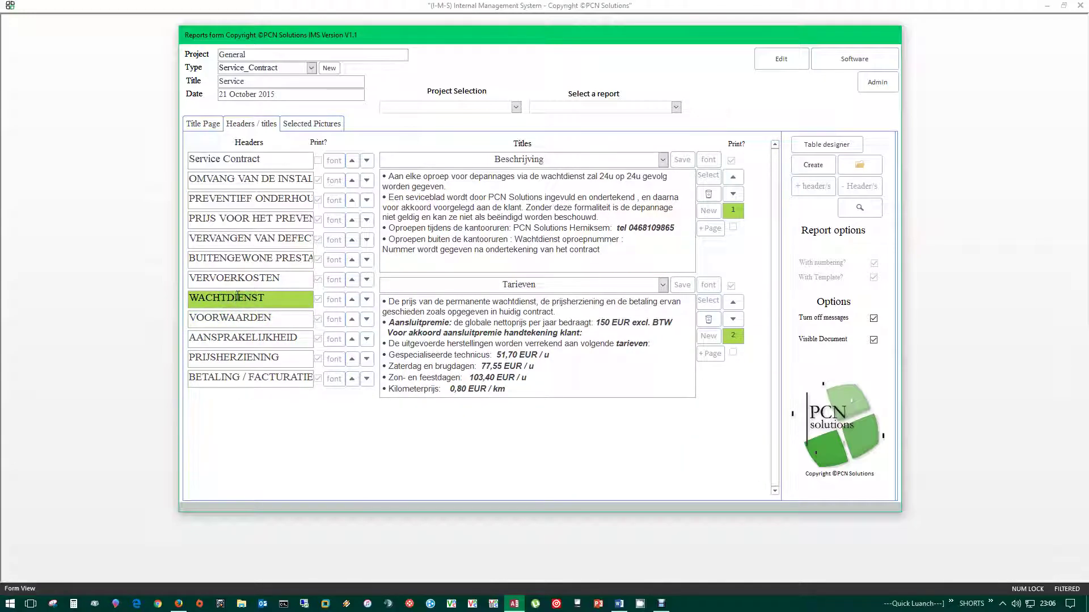
drag(503, 394, 389, 304)
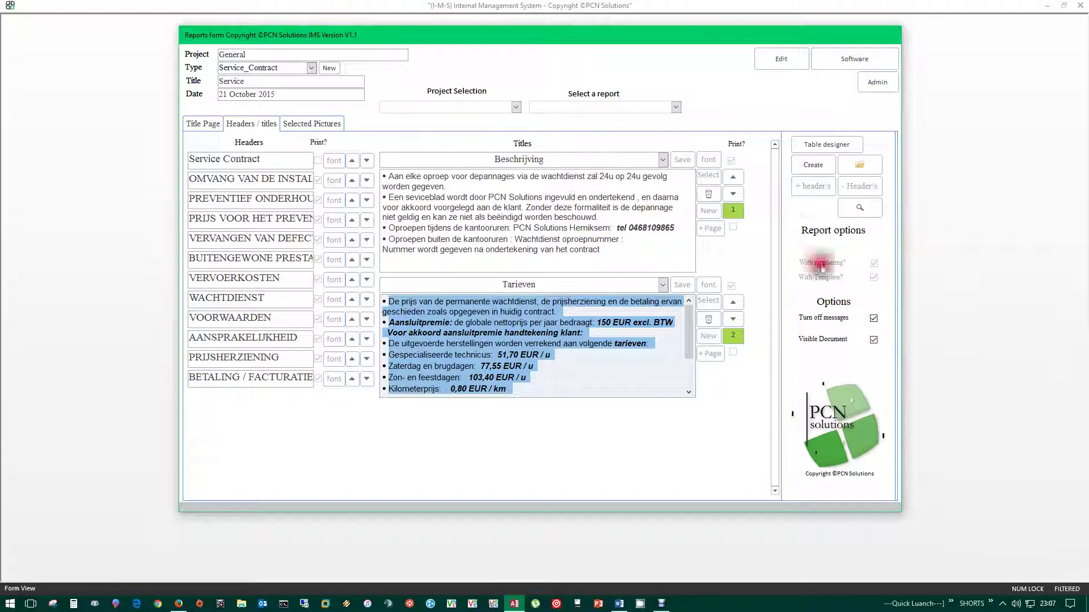
click(813, 164)
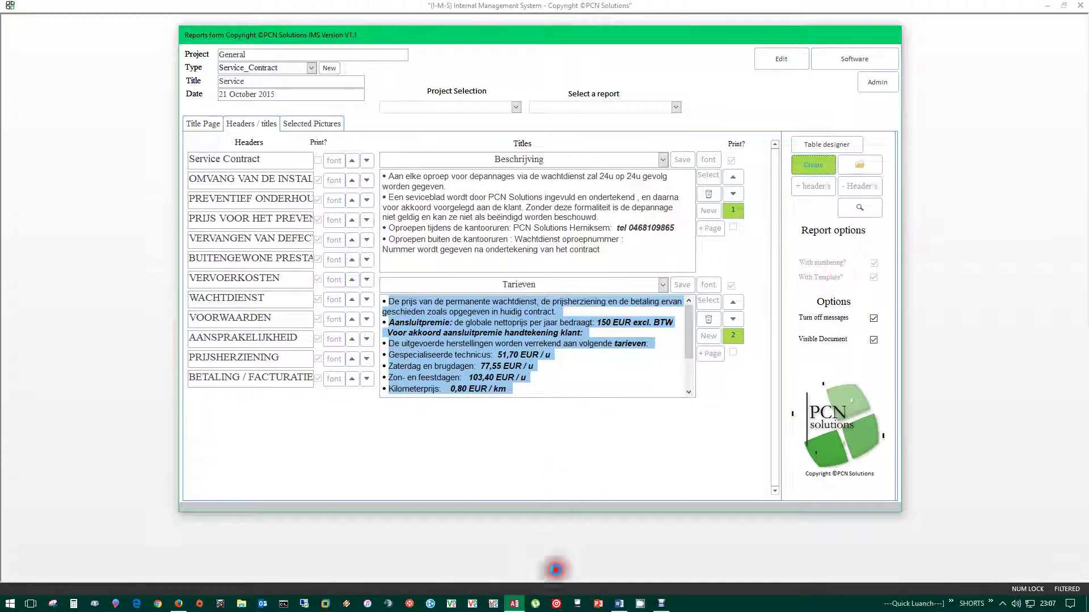
- Bring Service_.docx forward in Word, scroll through it, then close Word saving the changes
mouse_move(631, 604)
click(671, 559)
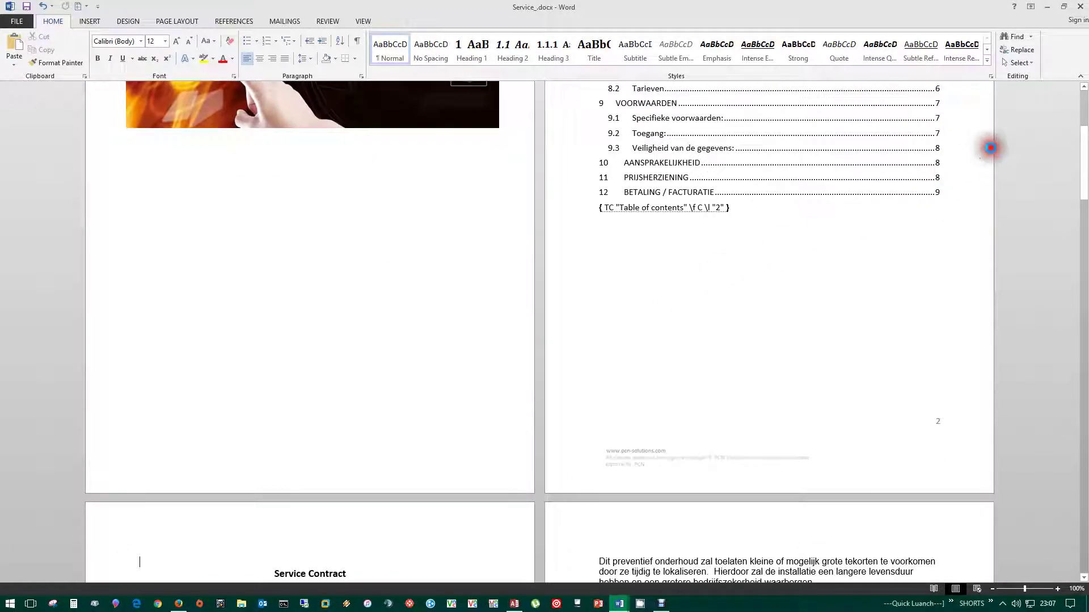
drag(1085, 165, 1083, 113)
click(1080, 6)
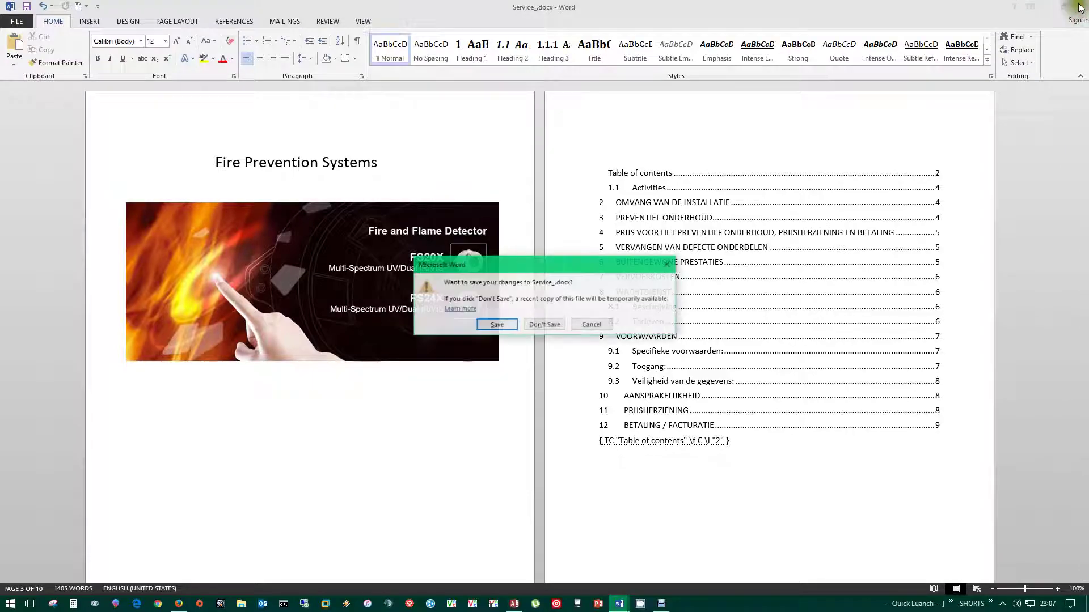
click(492, 327)
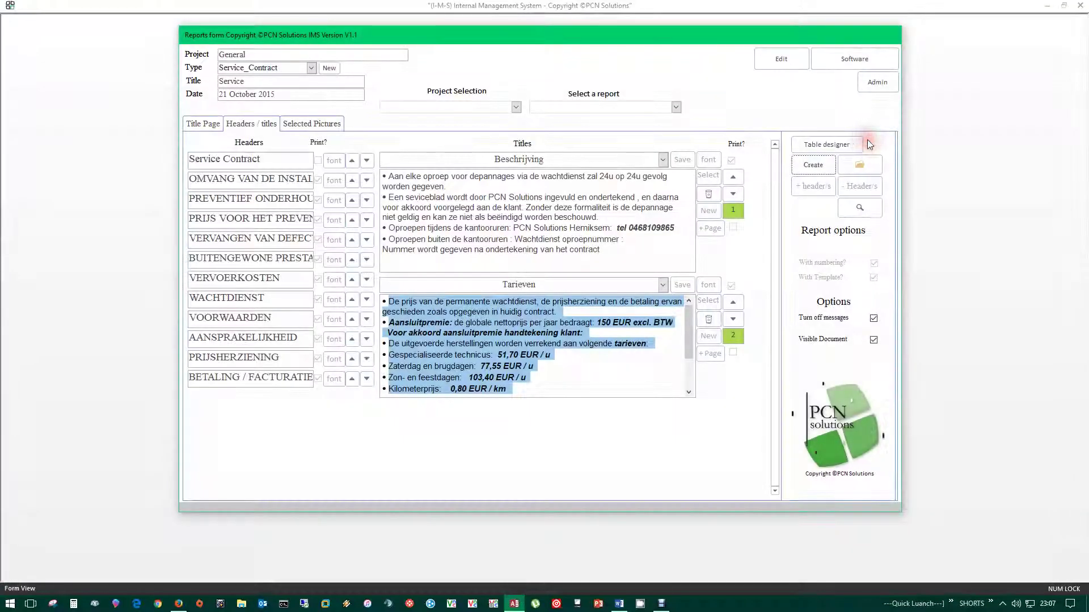
- Open the Service Contract report's PDF version in PDF-XChange Viewer
click(860, 211)
click(573, 358)
click(572, 359)
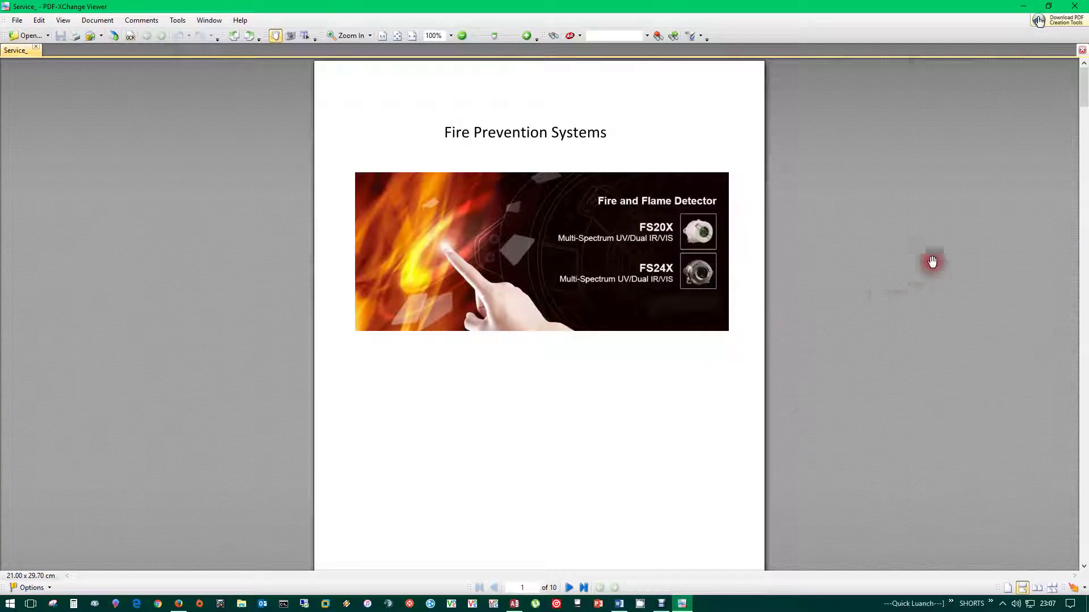
scroll(828, 355, down, 6)
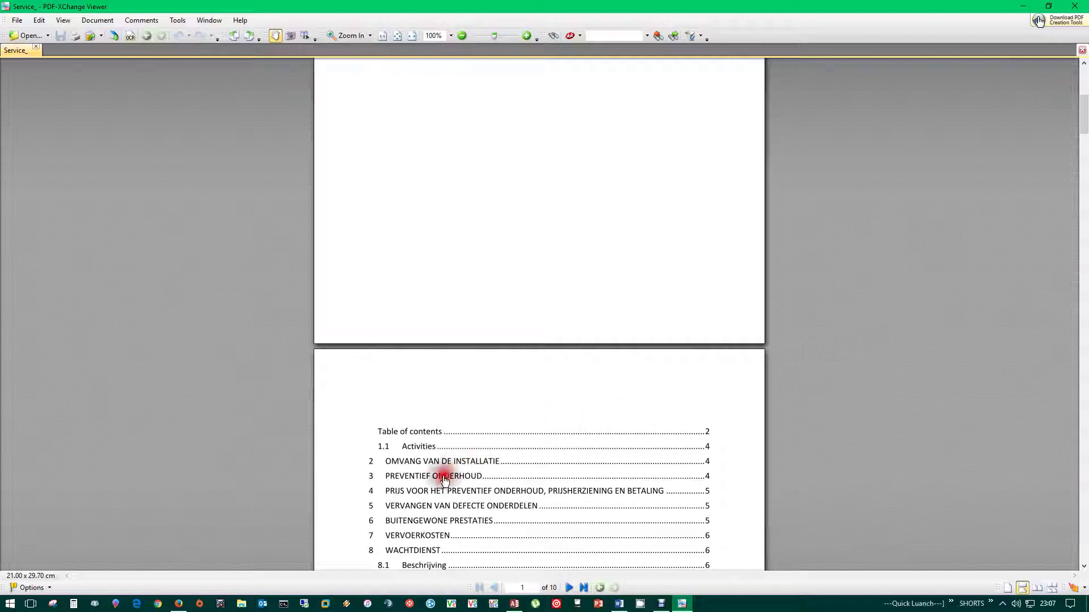
- Jump to section 4 and section 9.1 Specifieke voorwaarden, then close the PDF
click(434, 491)
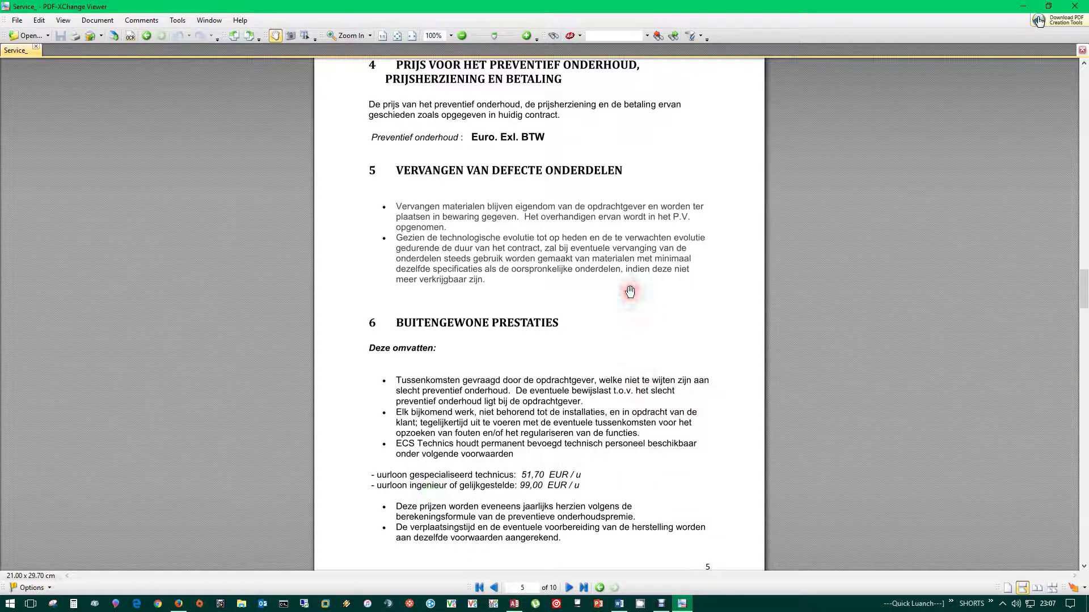
drag(1082, 292, 1058, 168)
click(437, 335)
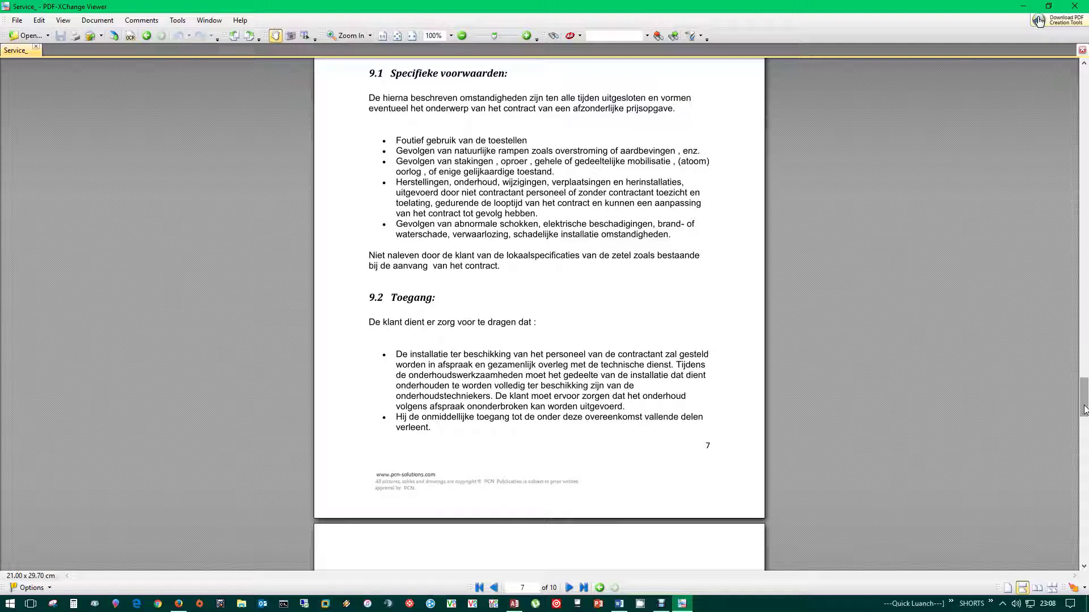
drag(1084, 410, 1084, 74)
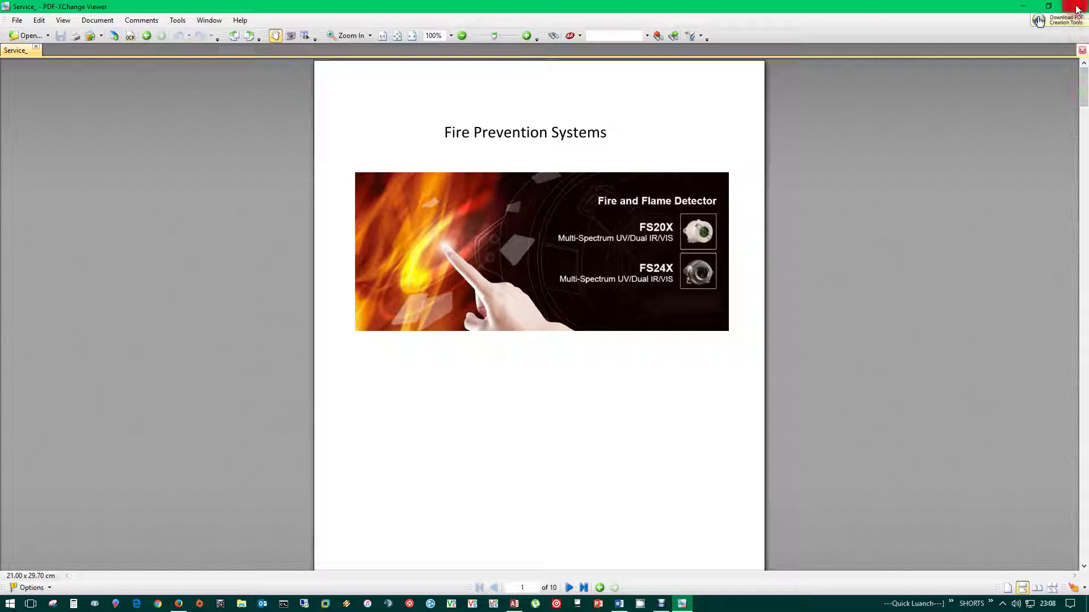
click(1077, 8)
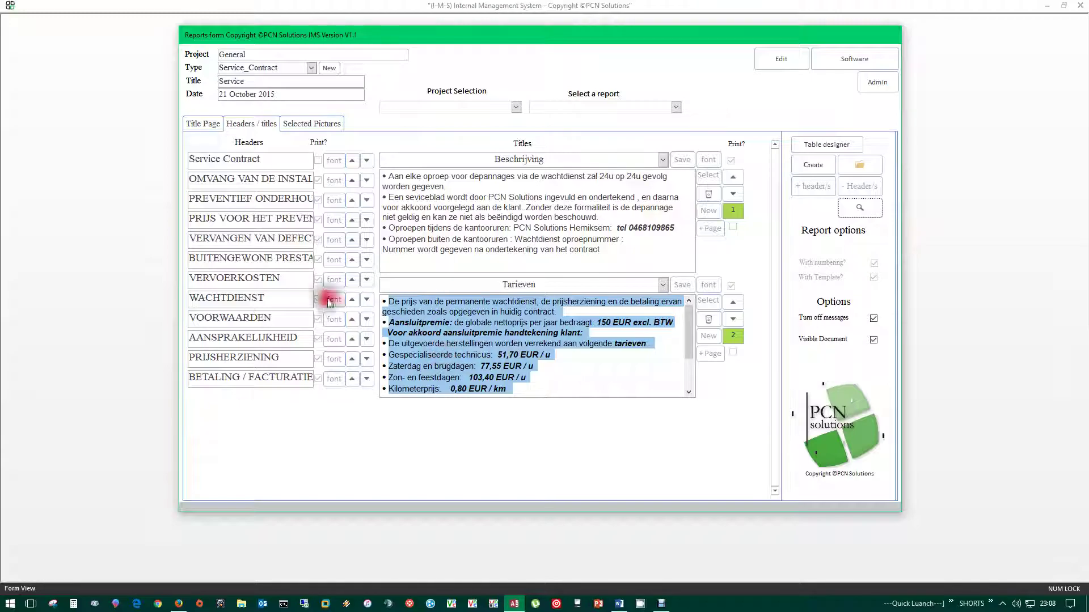
- View the Service_Contract report's Title Page, Headers / titles, then its empty Selected Pictures list
click(217, 126)
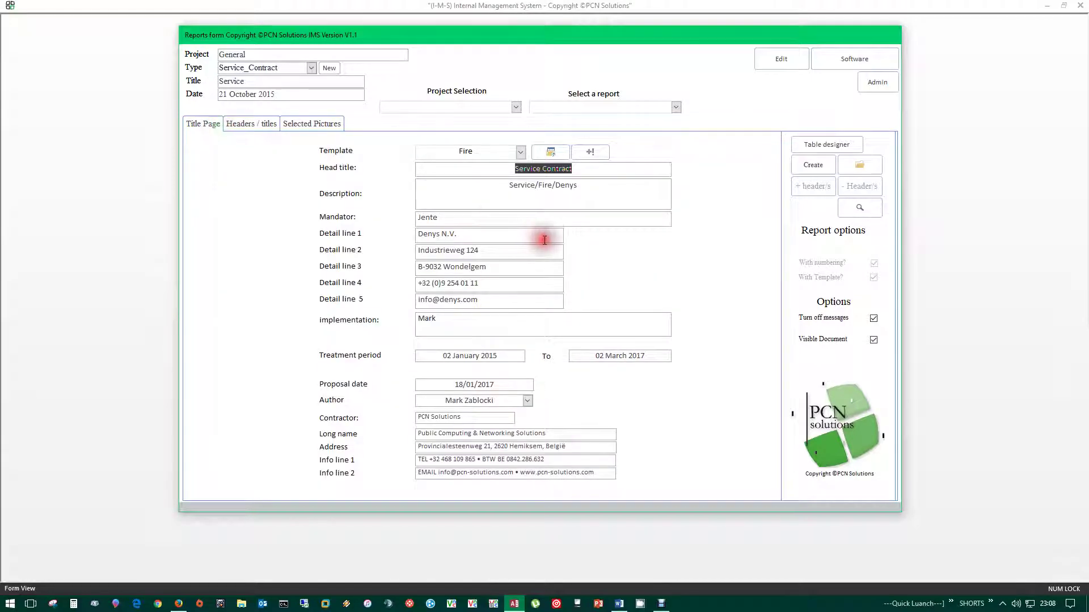
click(242, 124)
click(306, 123)
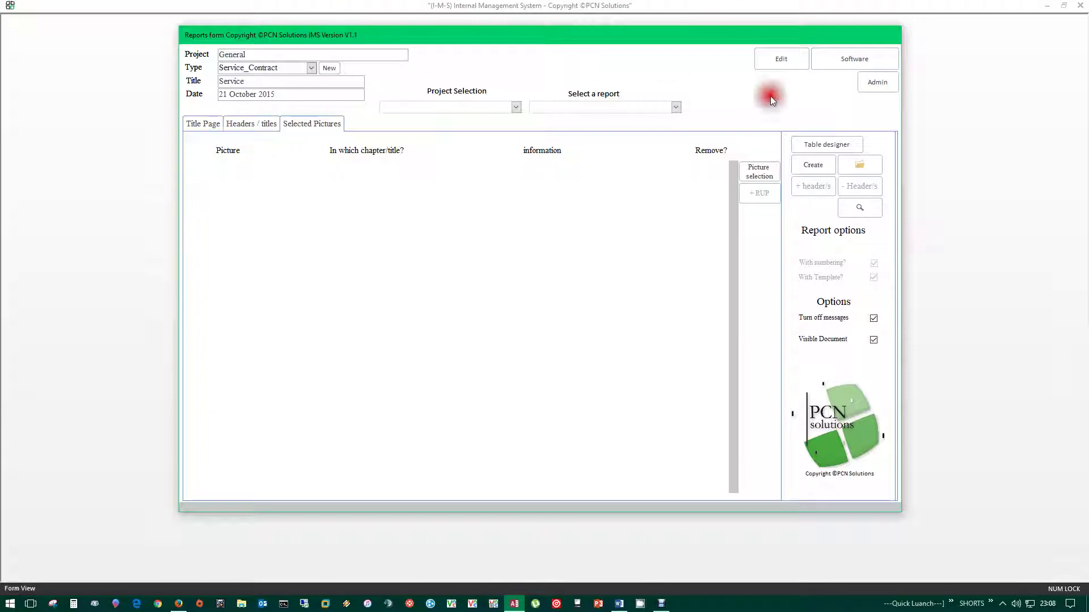
- Go back to the Administration form and start quitting the Client DataBase
click(877, 82)
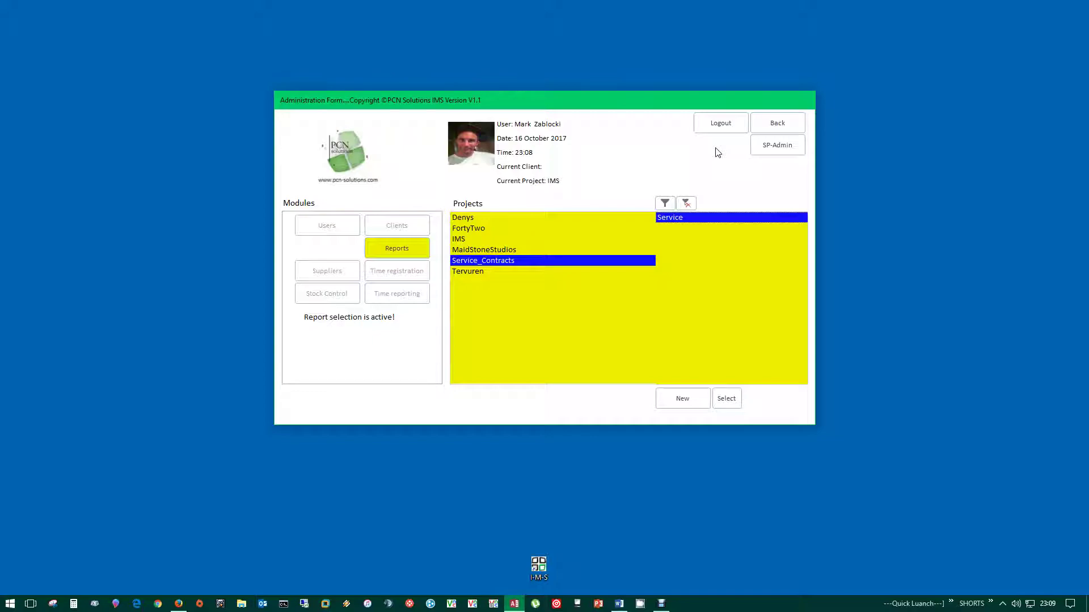
click(760, 122)
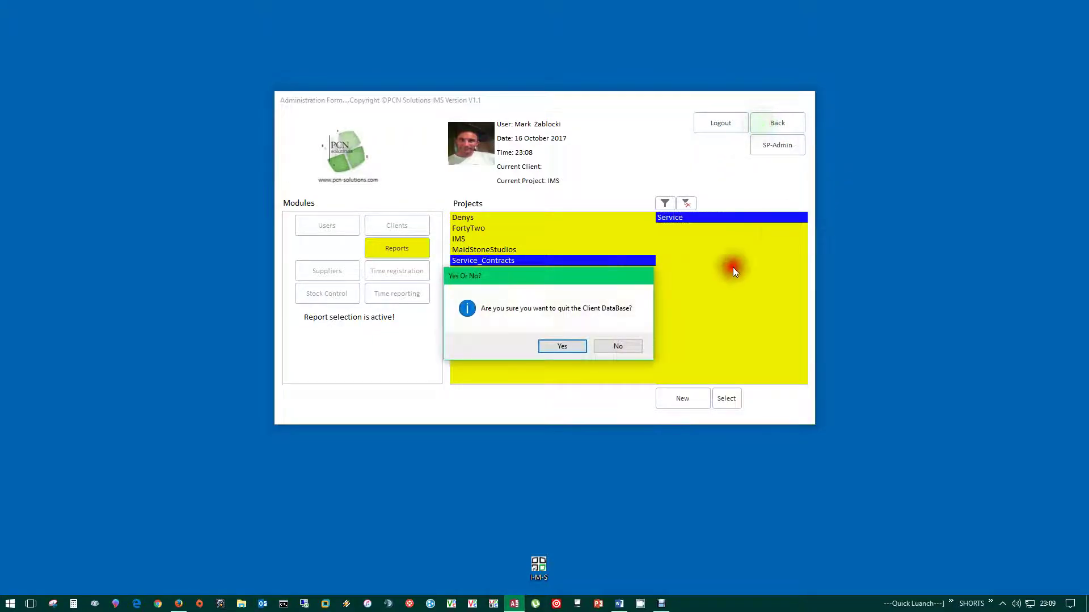